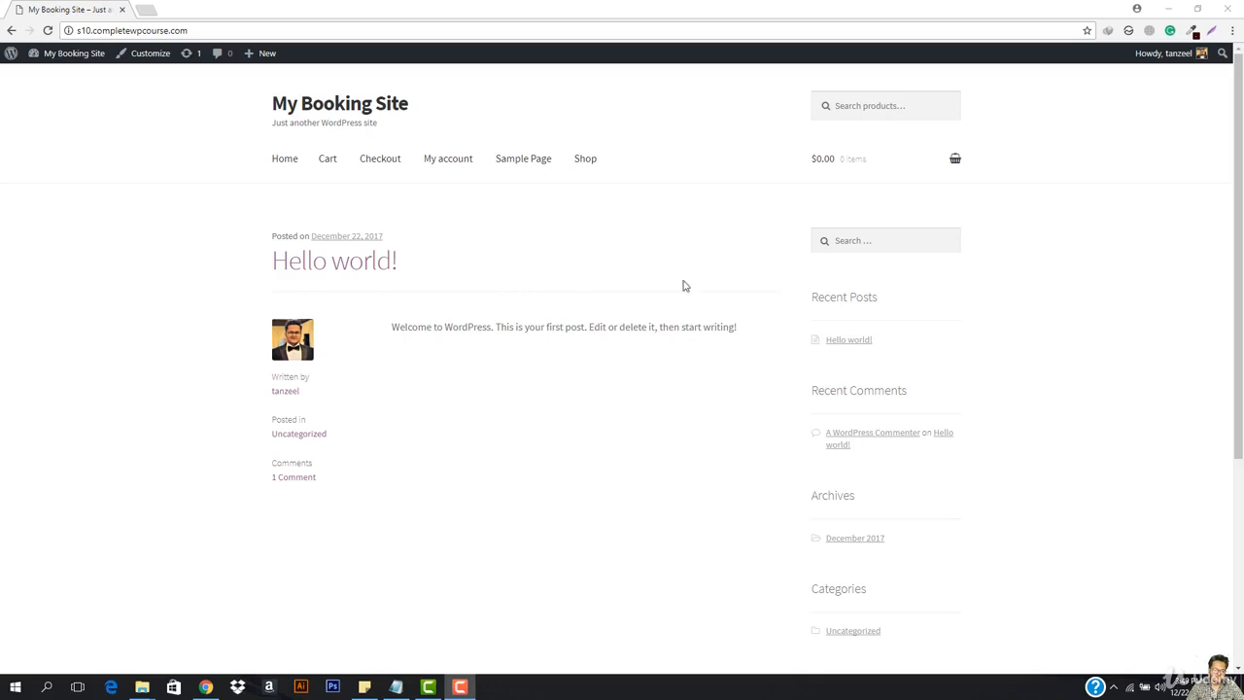
mouse_move(877, 183)
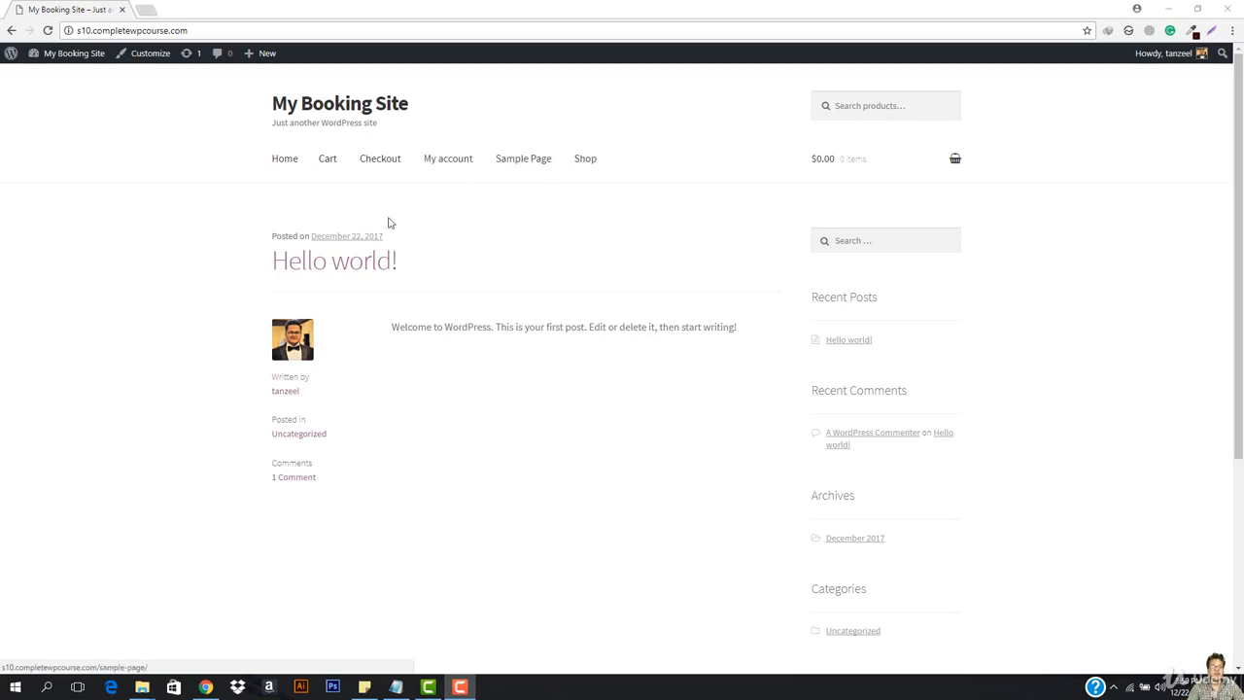
drag(277, 237, 508, 233)
click(341, 294)
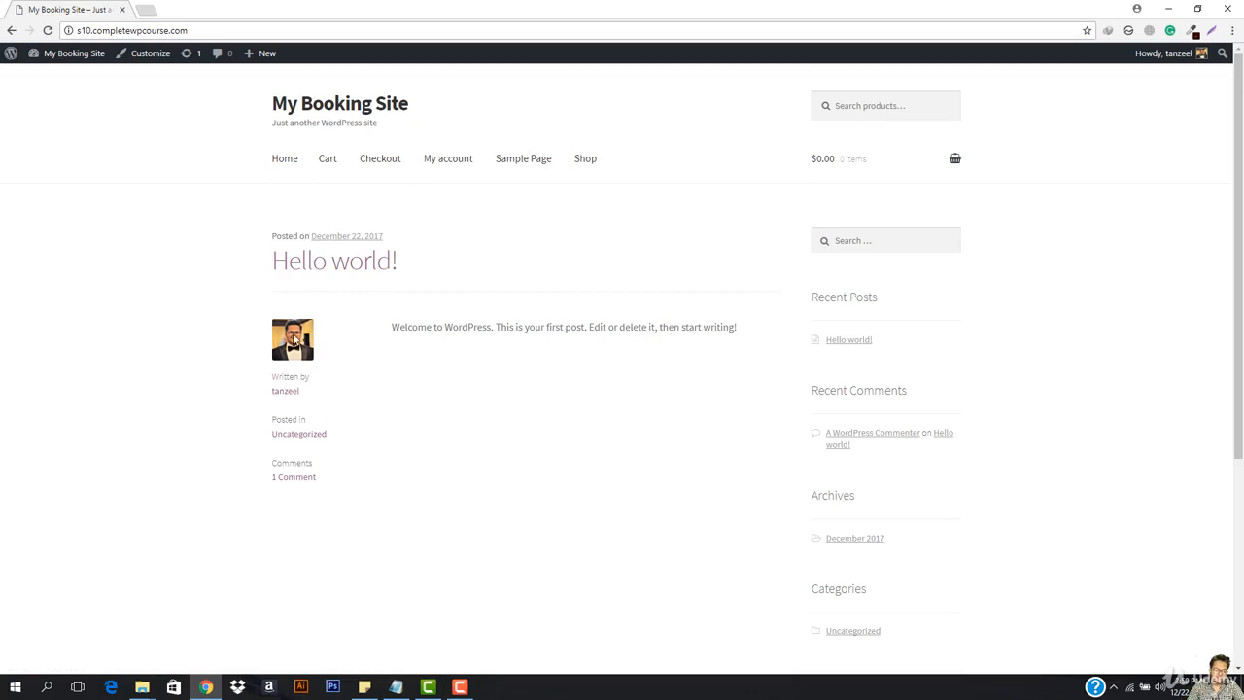
- Open the site owner's portfolio website in a new tab, compare it with the booking site, and close it
click(145, 10)
text(ita)
key(Return)
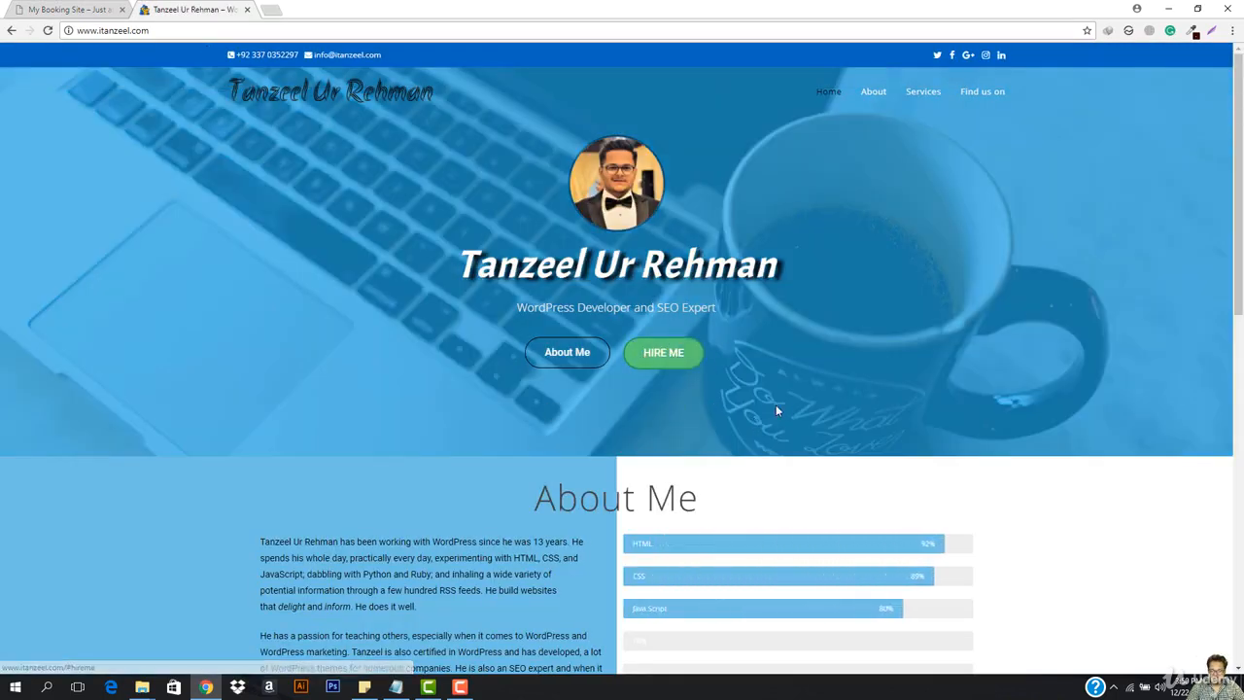
click(97, 8)
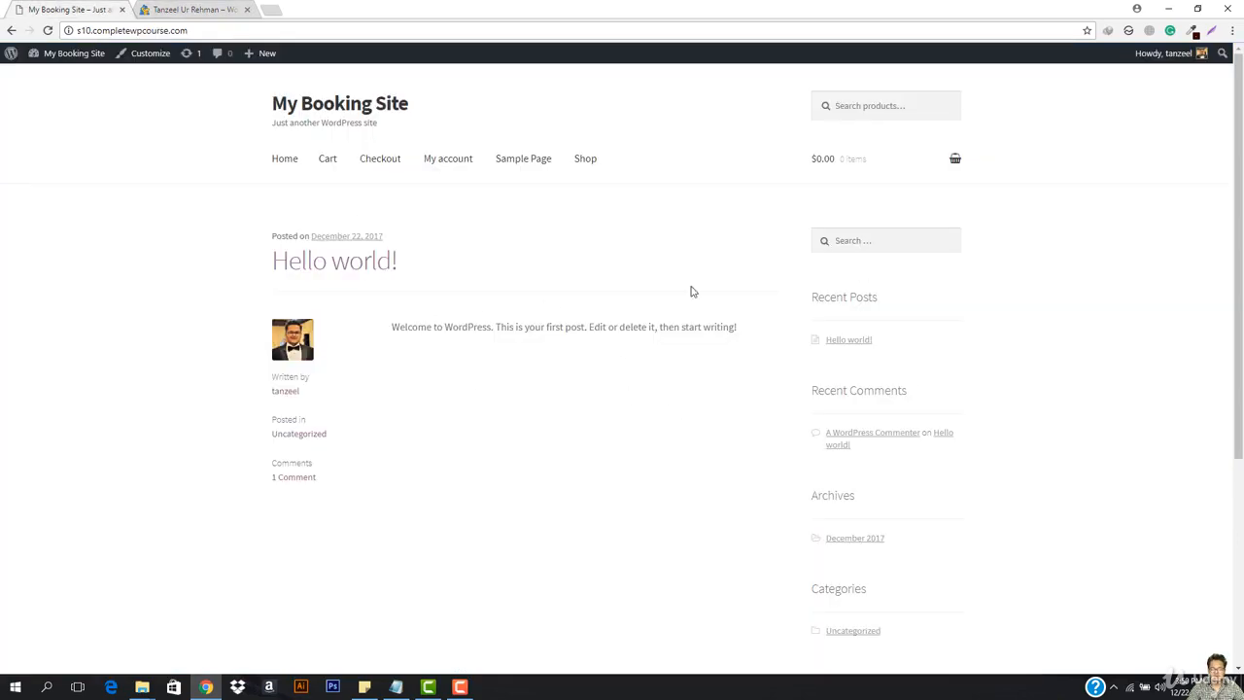
click(199, 9)
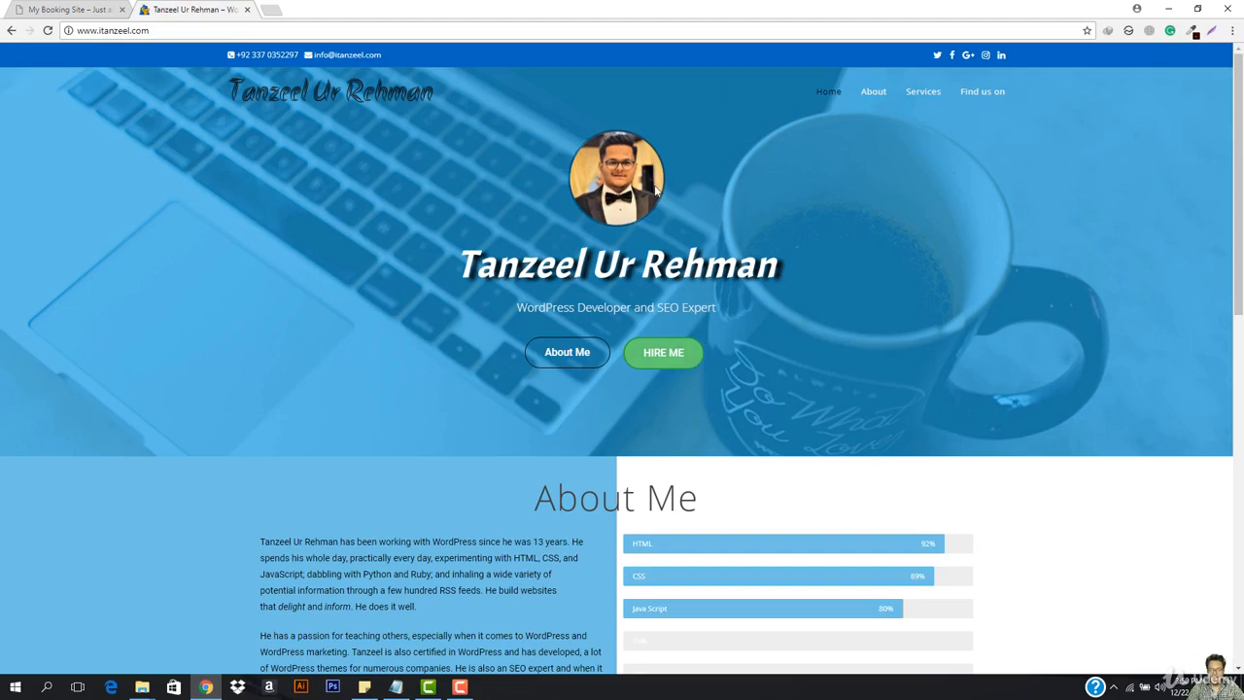
click(51, 9)
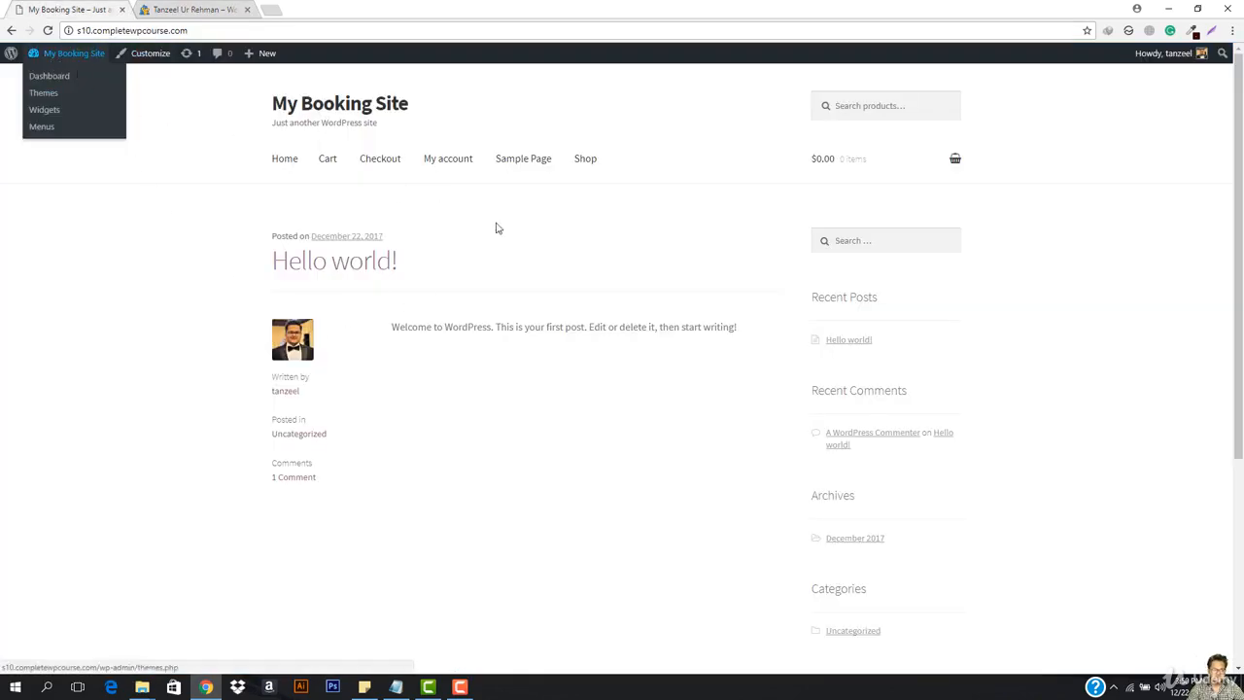
click(246, 9)
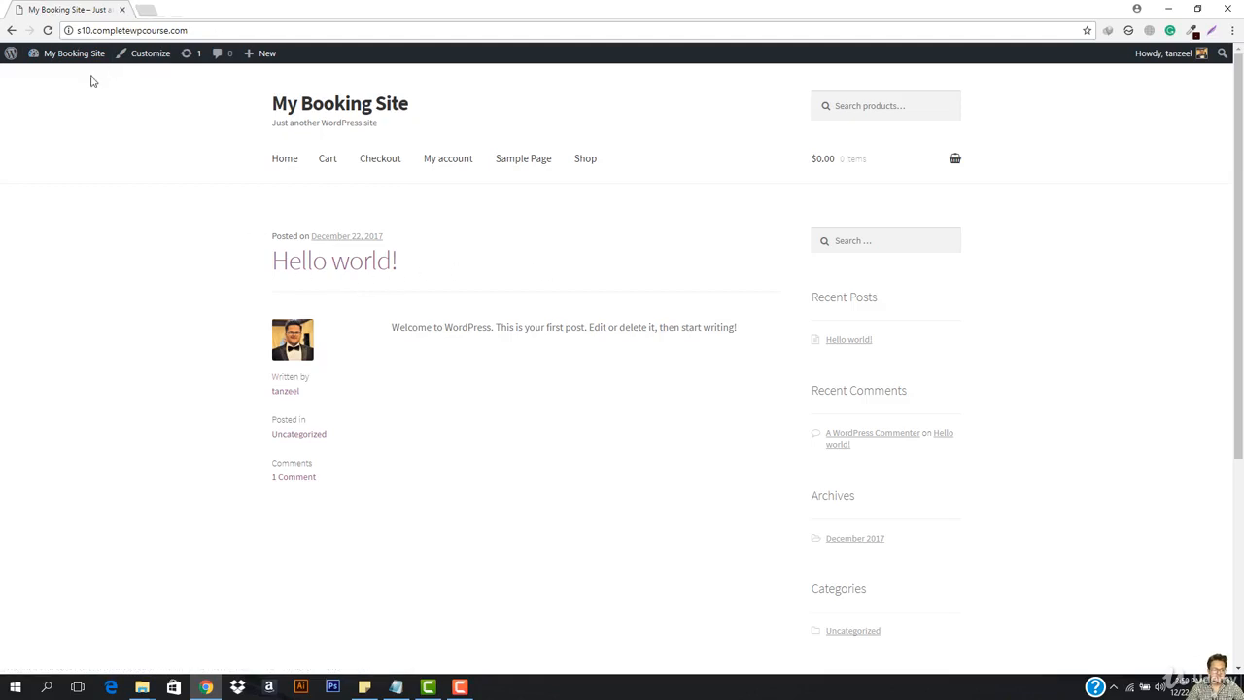
- Go to the booking site's admin dashboard and view the list of all bookings
mouse_move(73, 60)
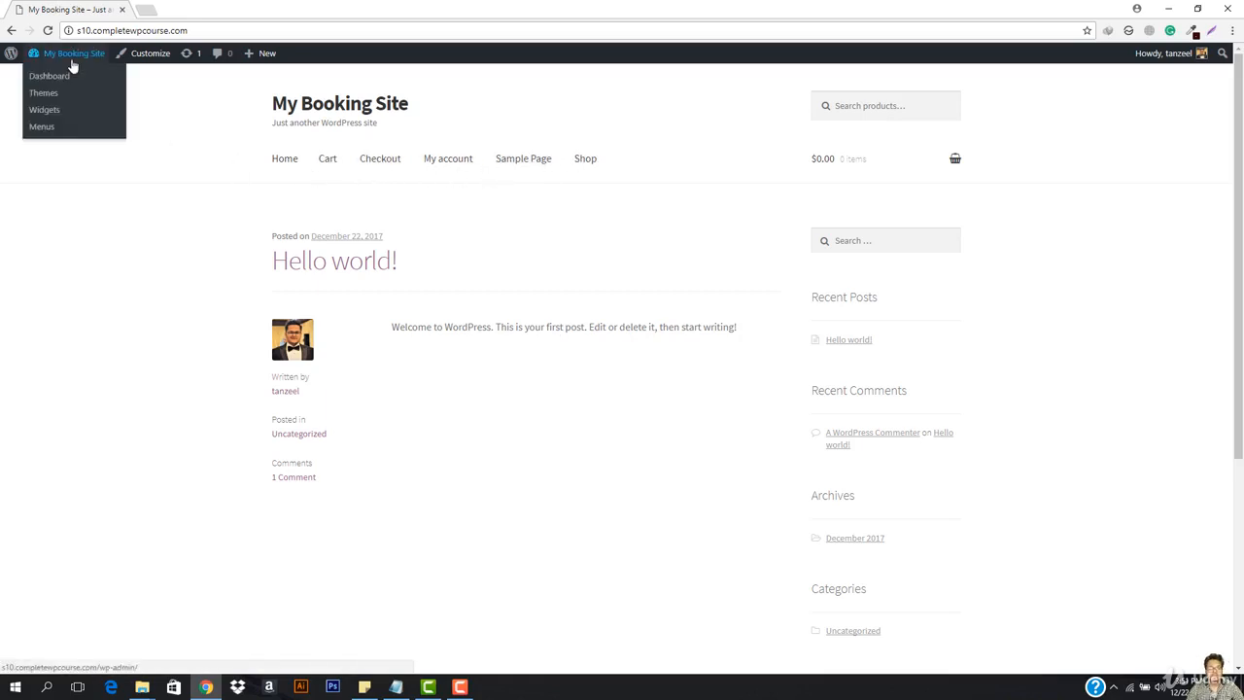
click(52, 81)
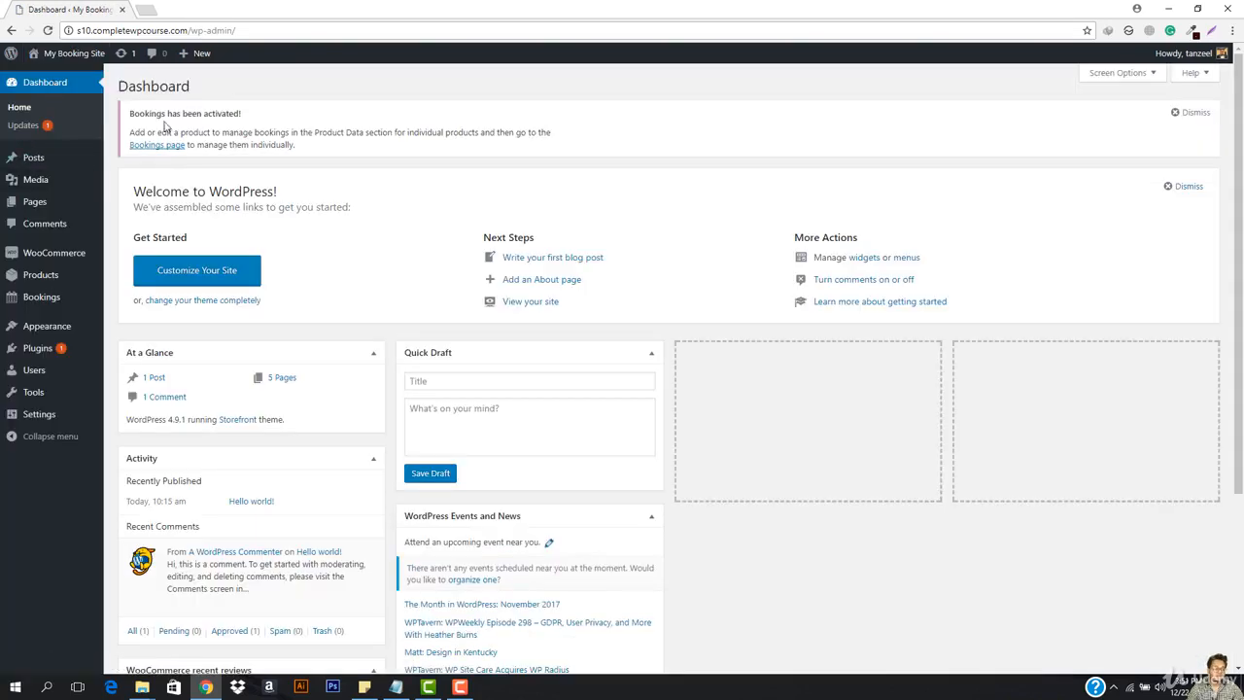
mouse_move(44, 264)
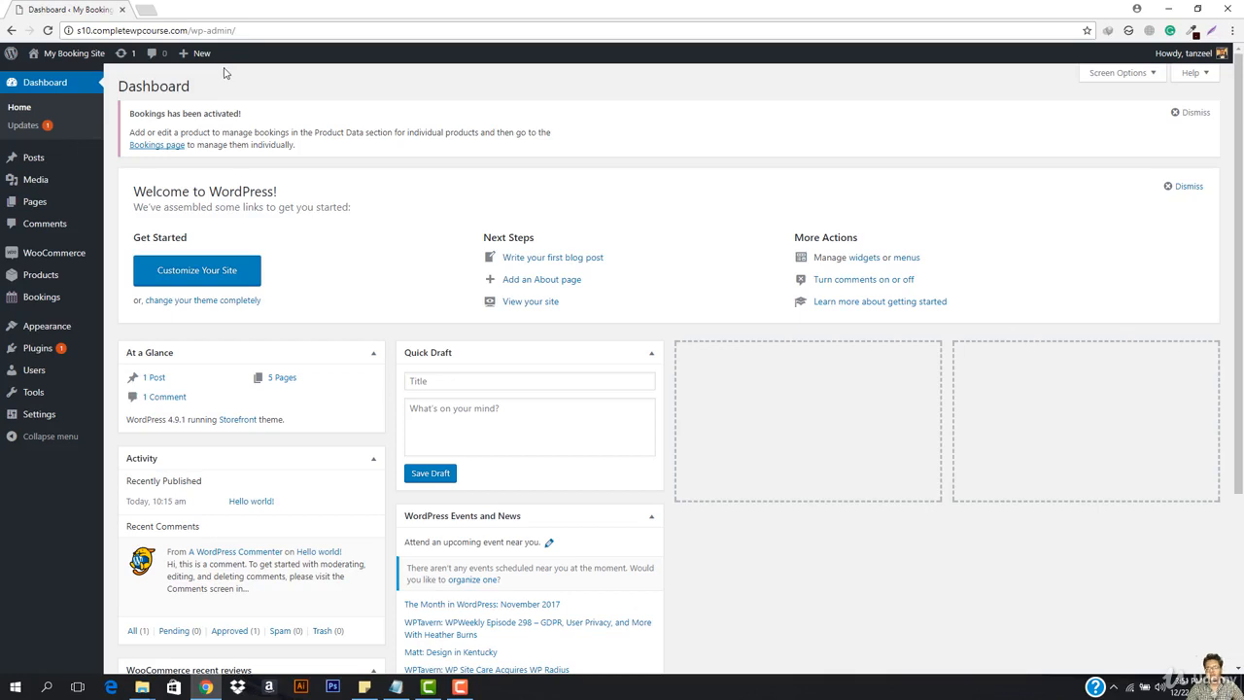
mouse_move(94, 255)
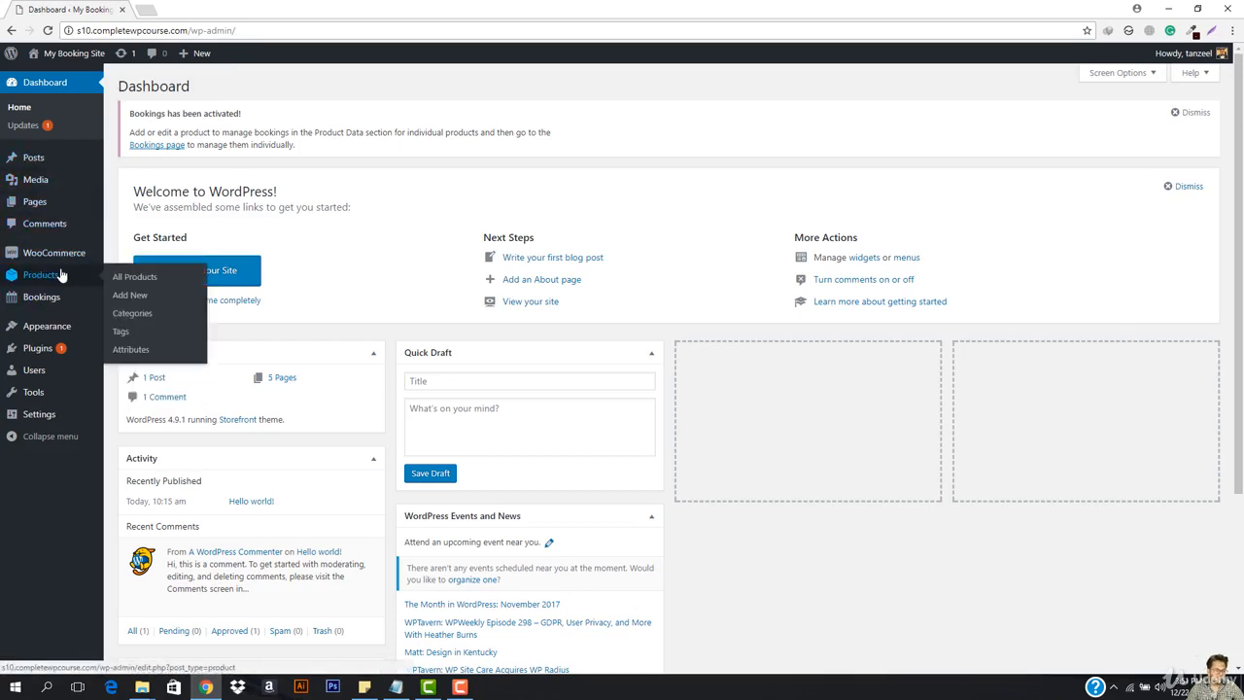
mouse_move(44, 301)
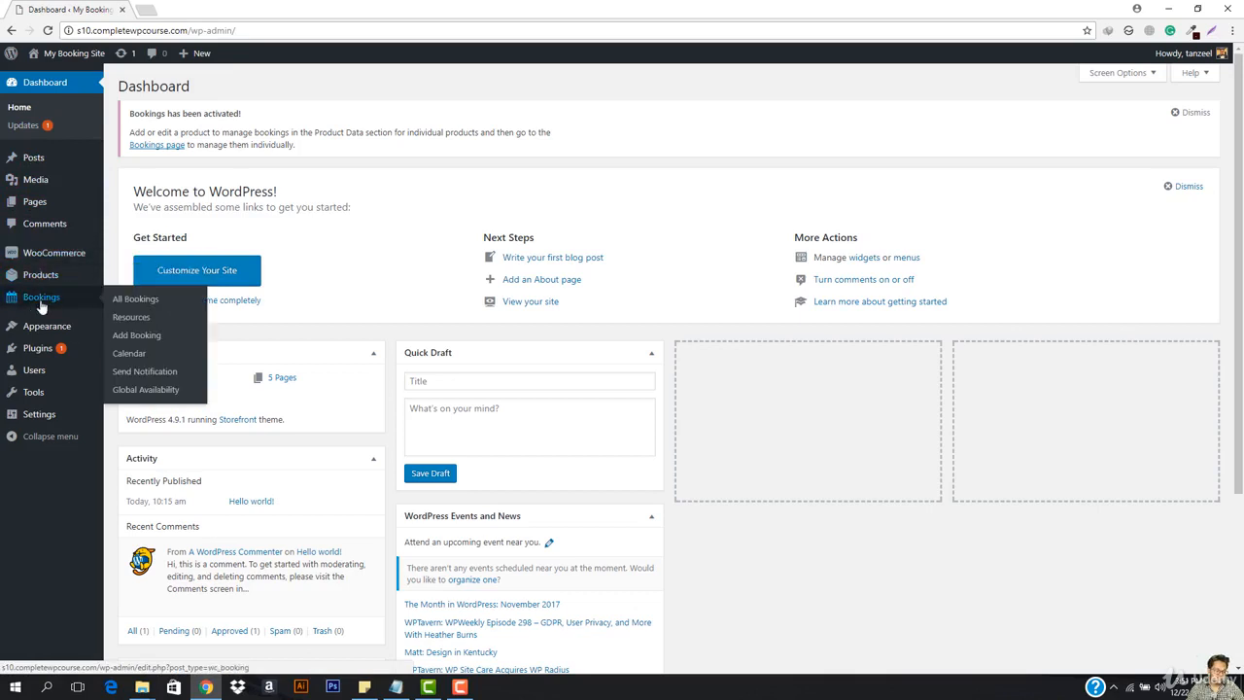
click(131, 298)
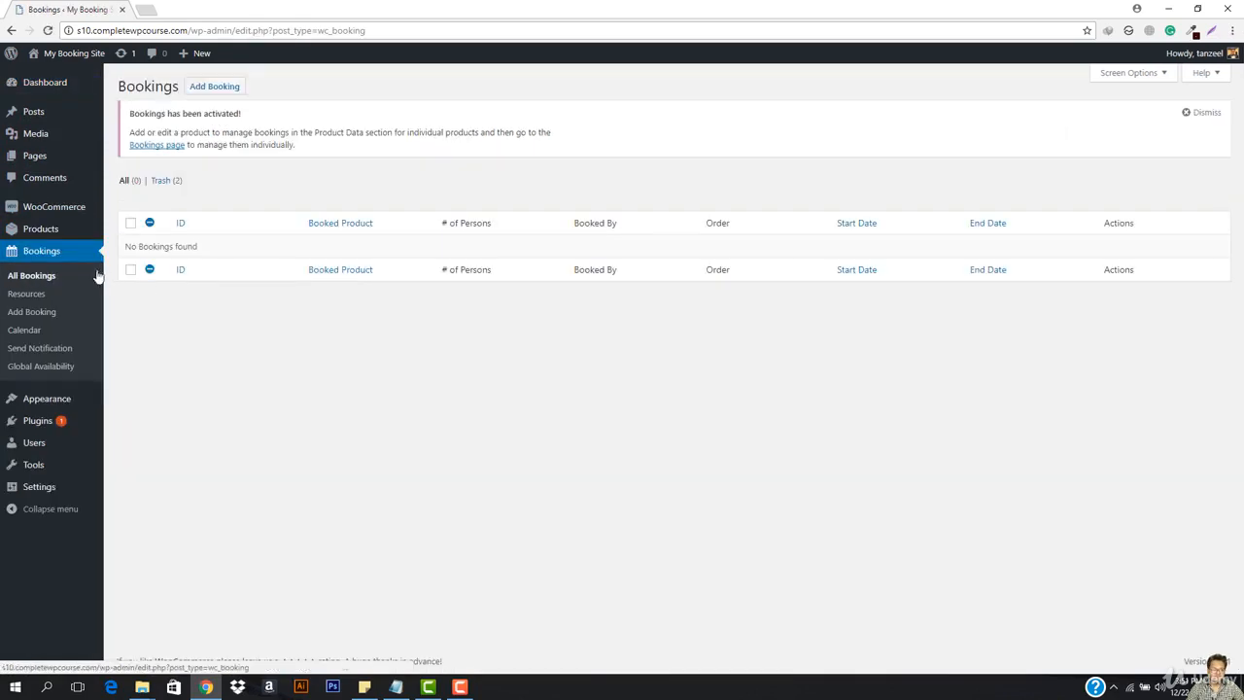
- Start a new product from the product list and title it "Hire" followed by the site owner's full name
mouse_move(43, 238)
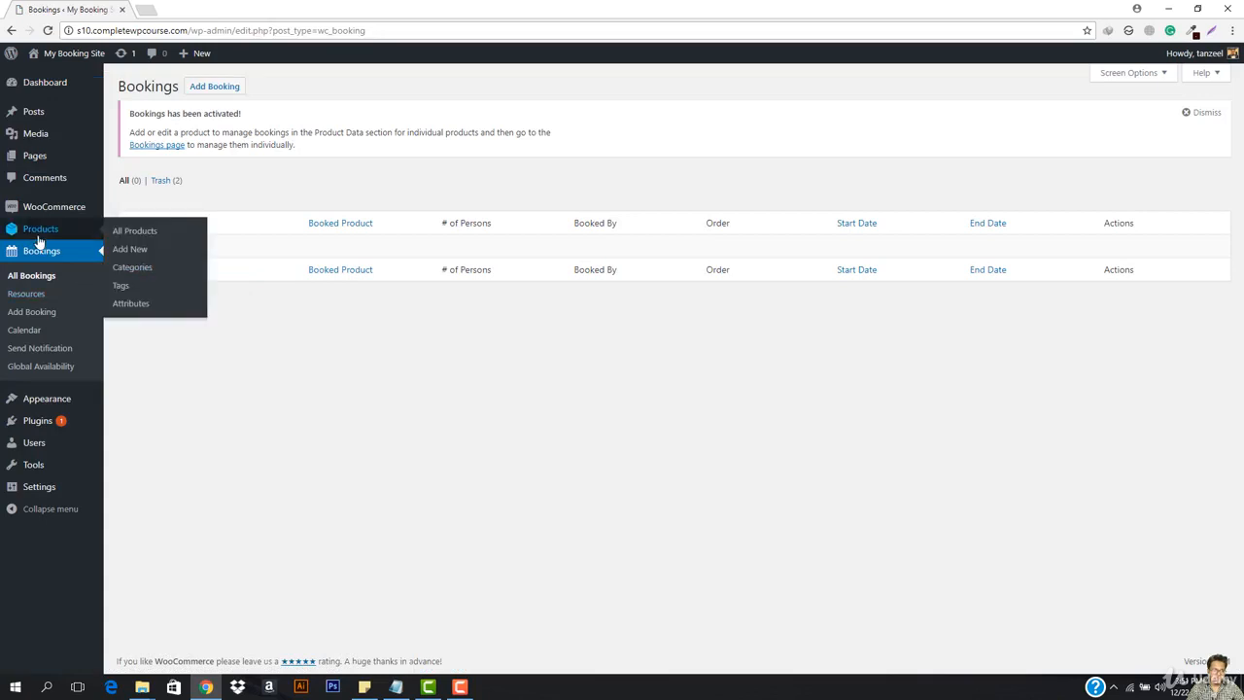
click(136, 233)
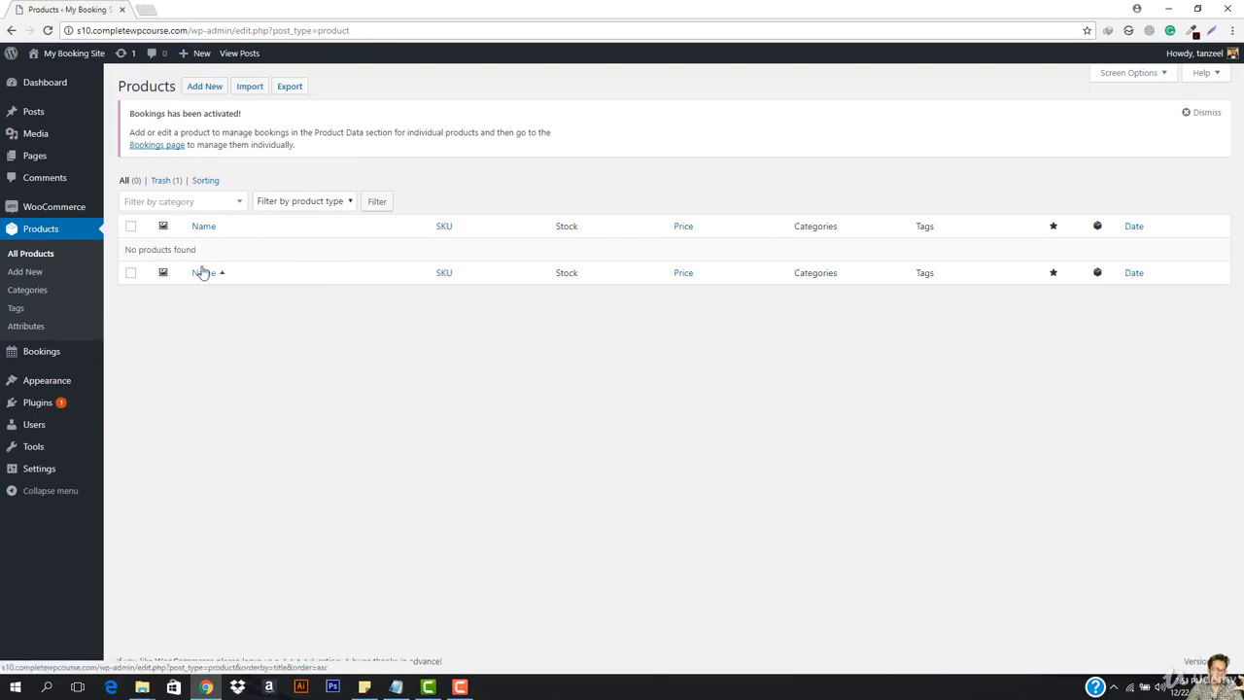
mouse_move(63, 51)
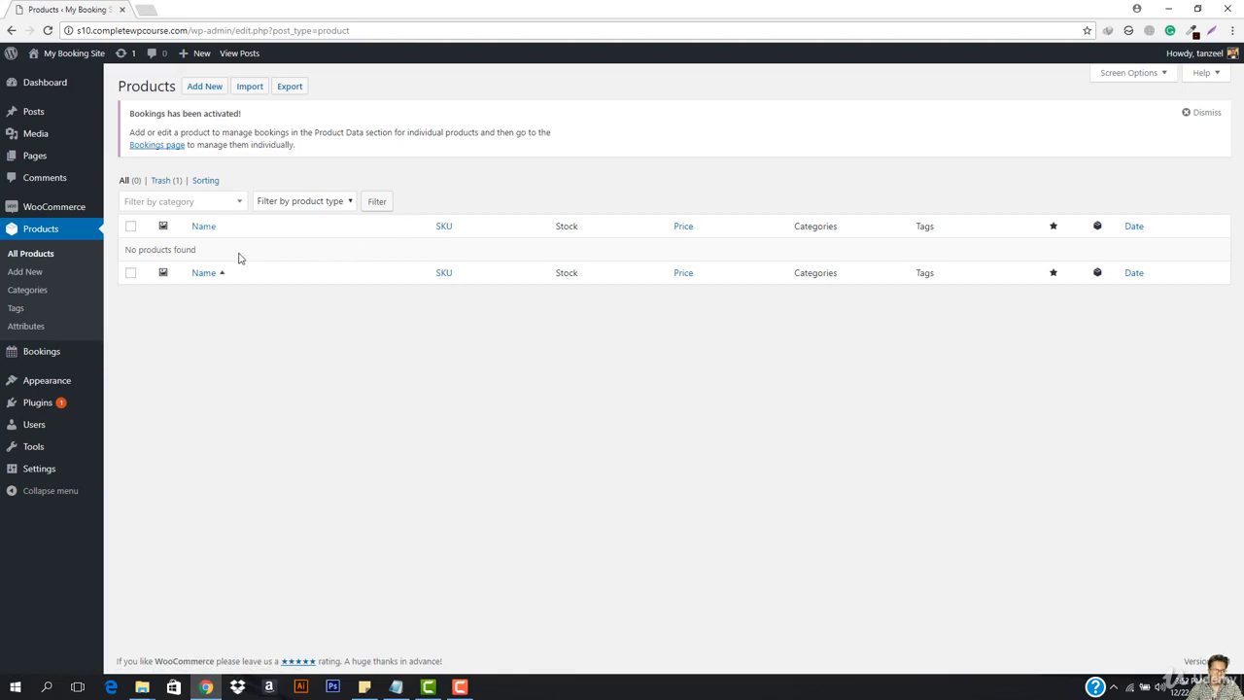
click(196, 92)
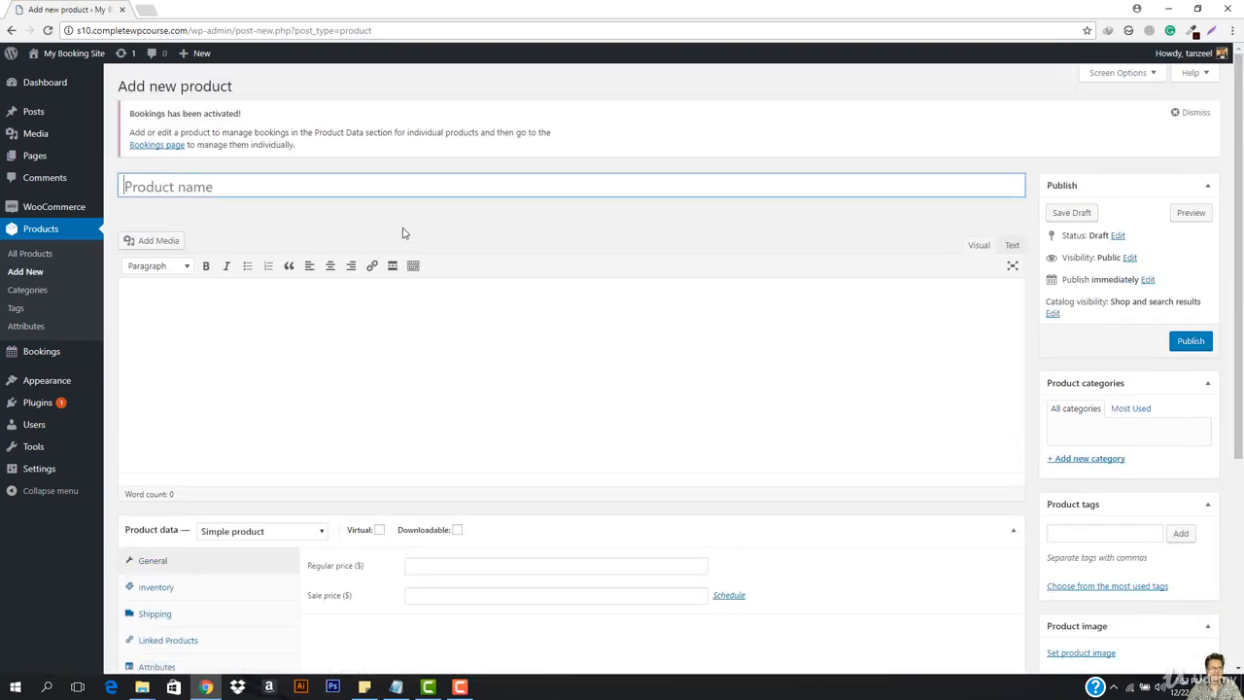
text(Hire )
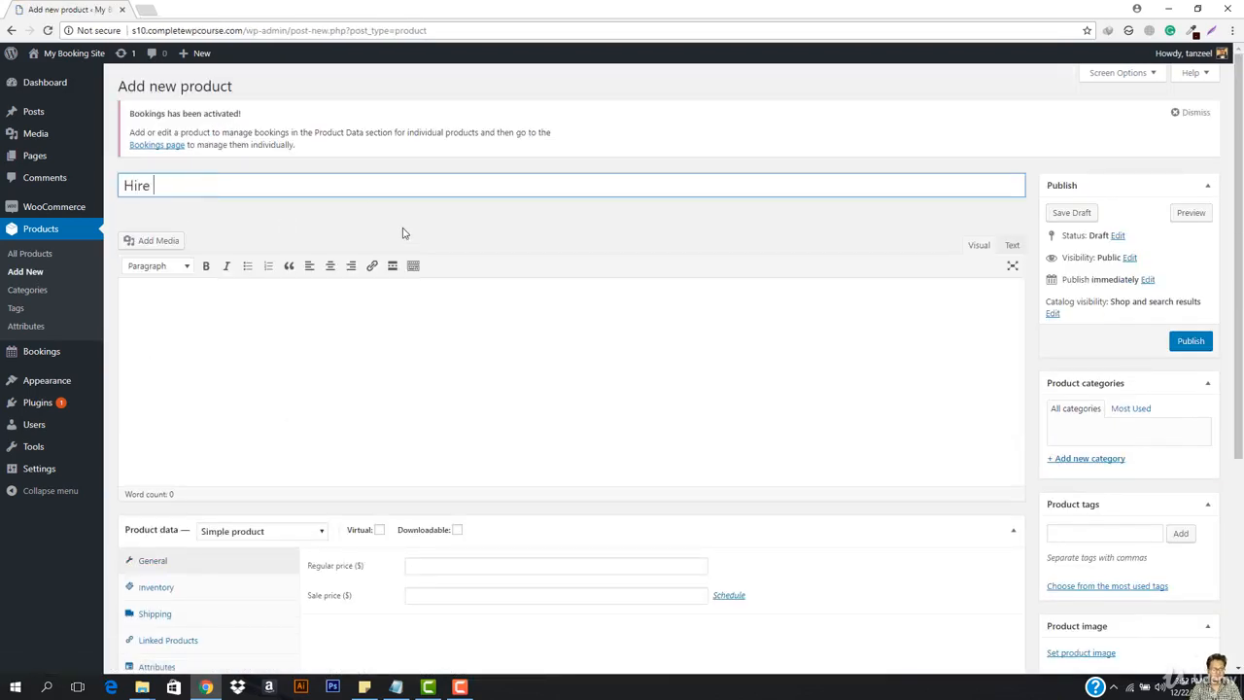
text(Tanze)
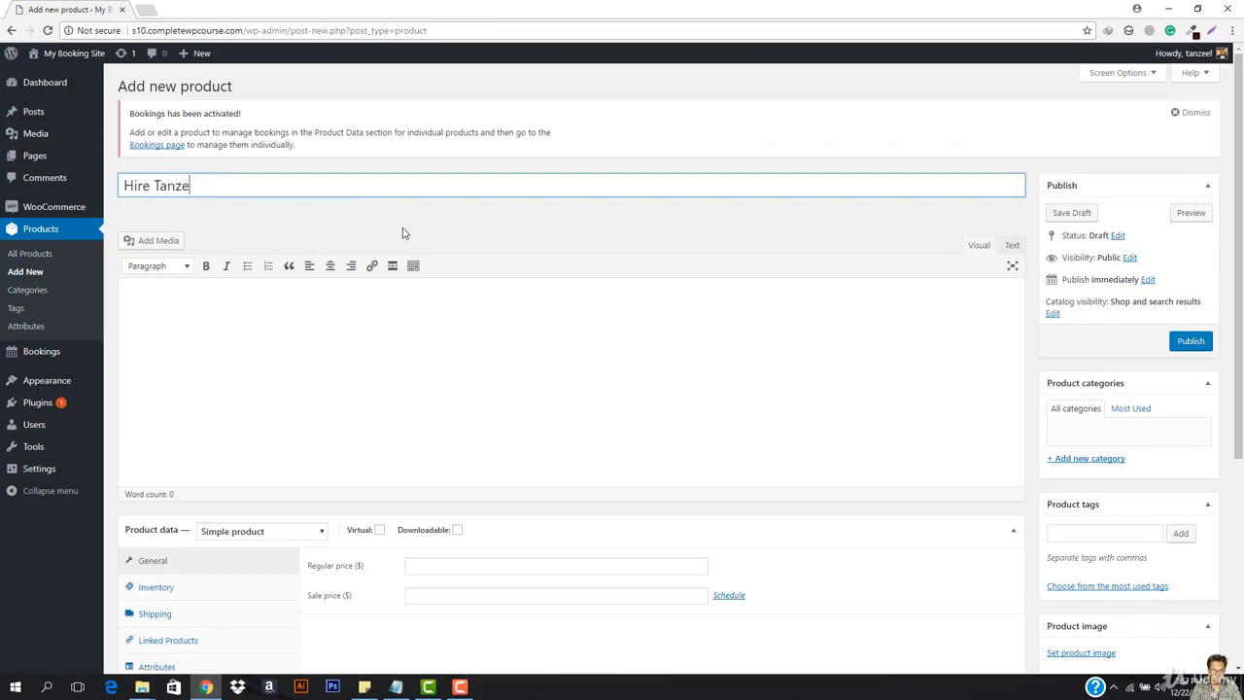
text(el Ur Rehman)
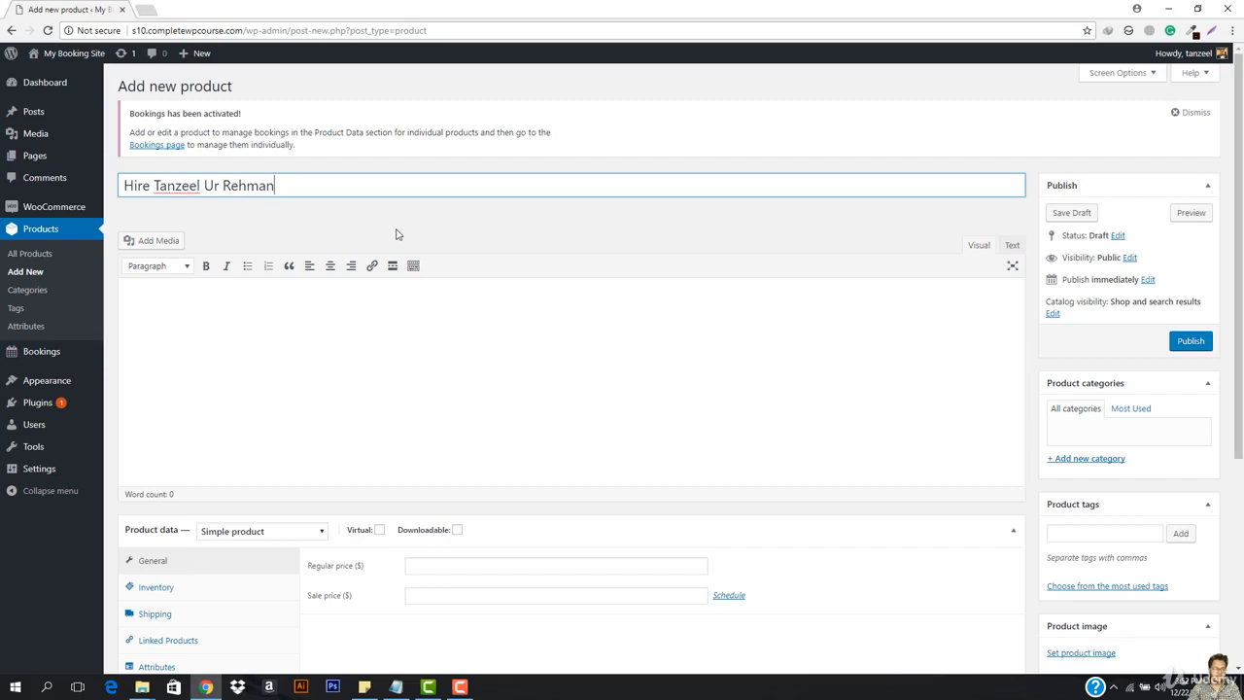
- Open the booking site's front end in a new browser tab, then return to the product being added
right_click(39, 76)
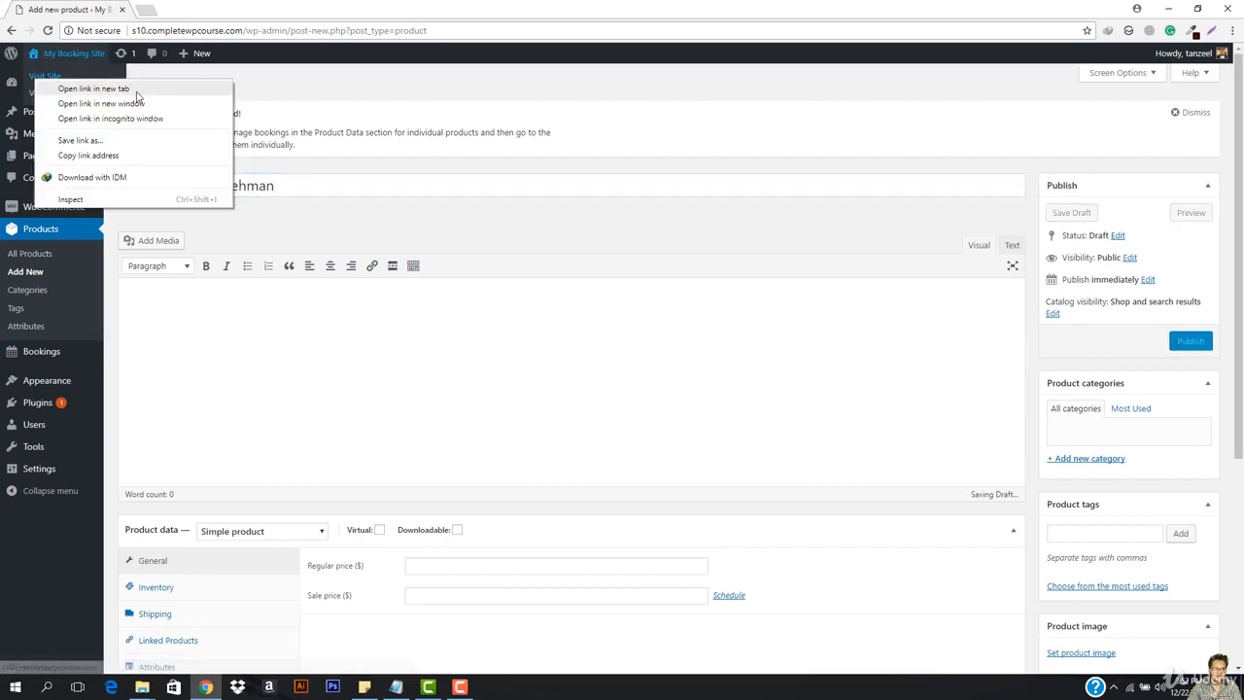
click(87, 86)
click(174, 9)
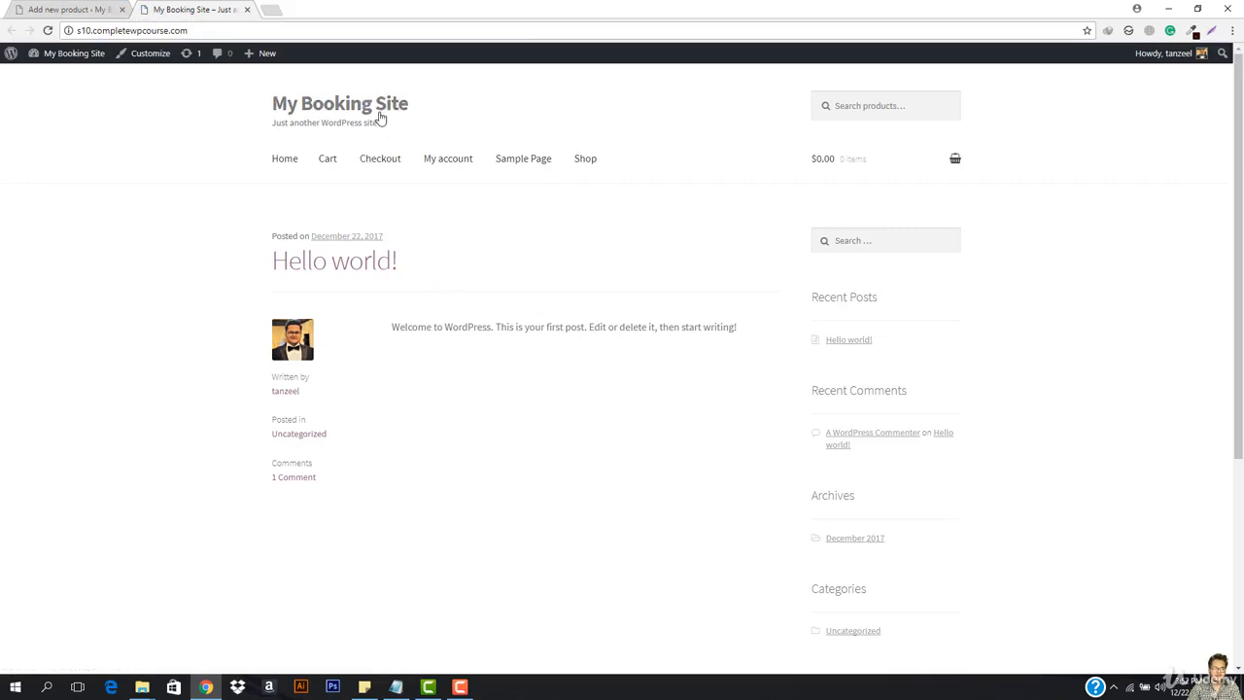
mouse_move(10, 52)
click(5, 8)
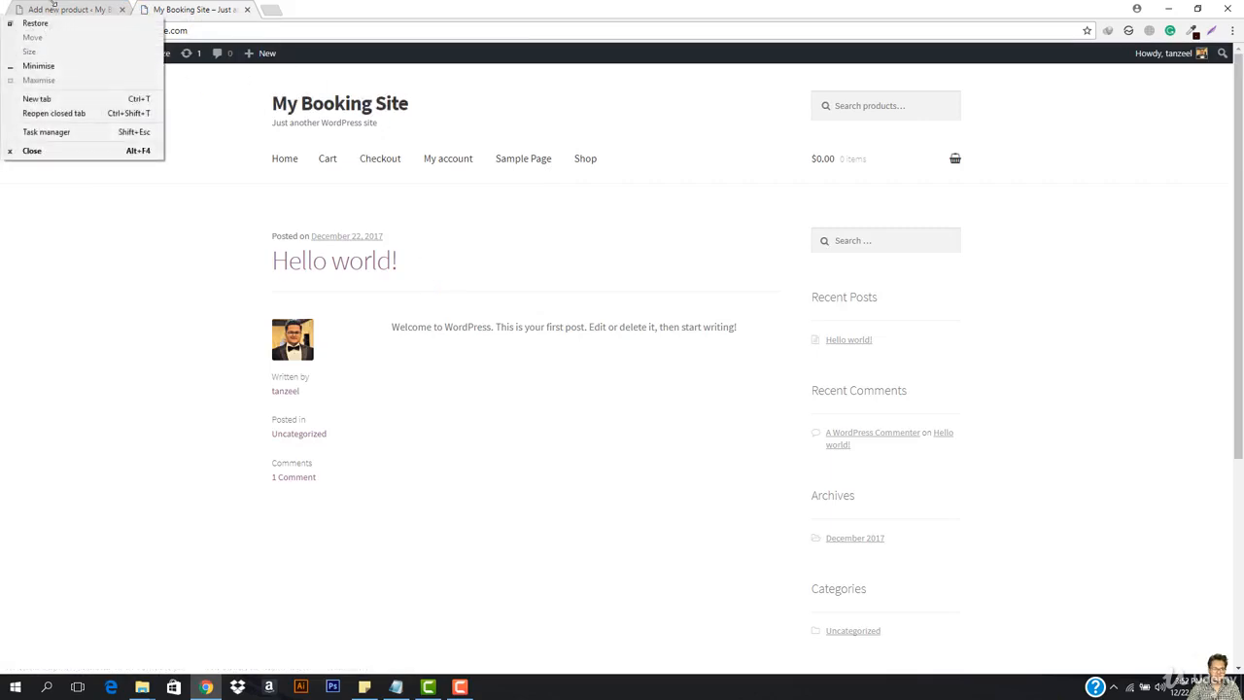
click(68, 10)
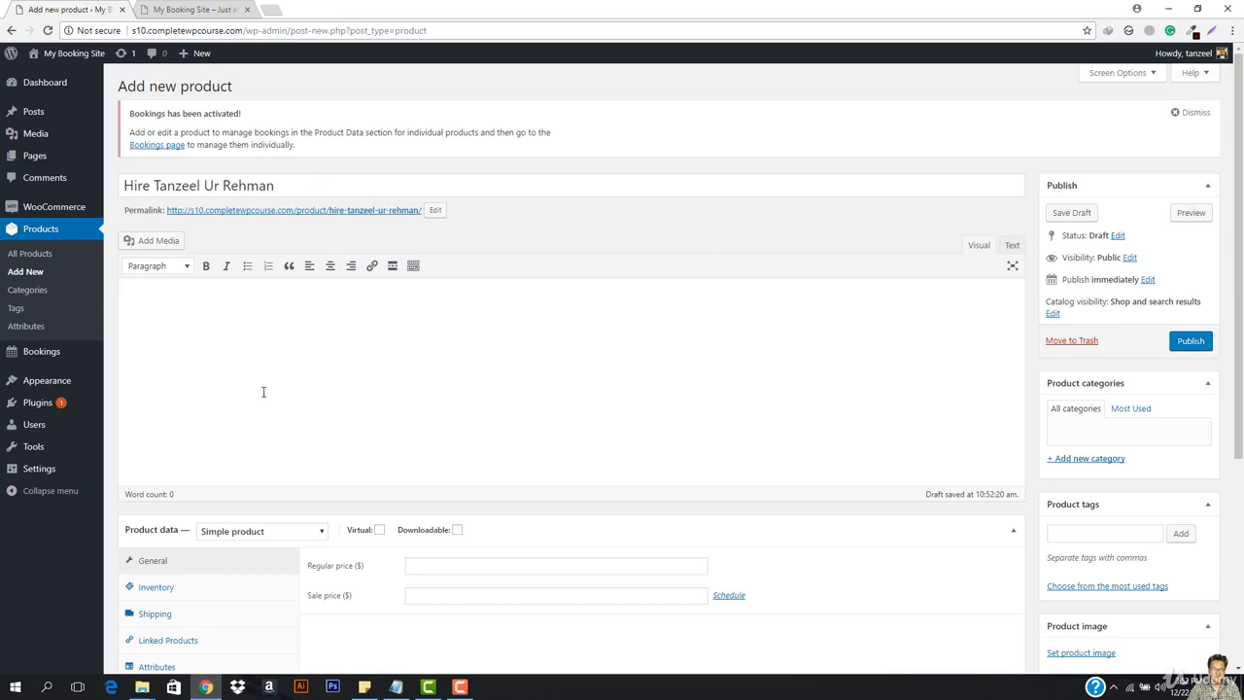
- Set the new product's type to Bookable product
click(292, 535)
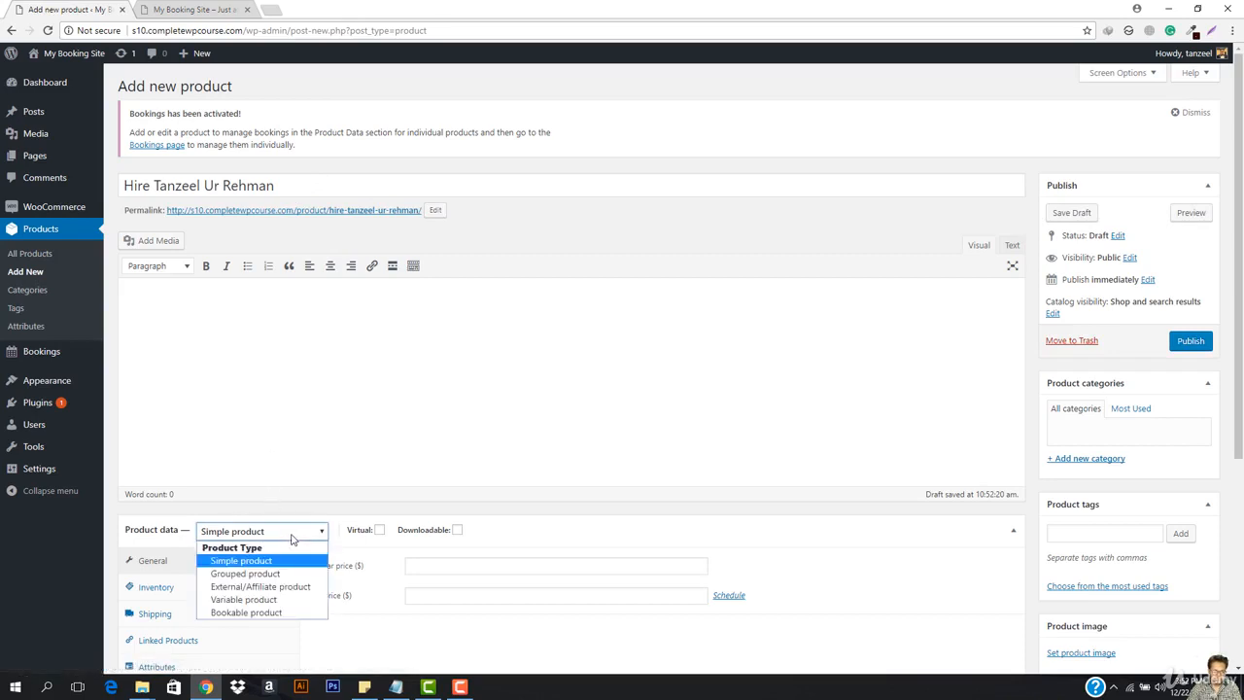
scroll(291, 538, down, 1)
click(278, 466)
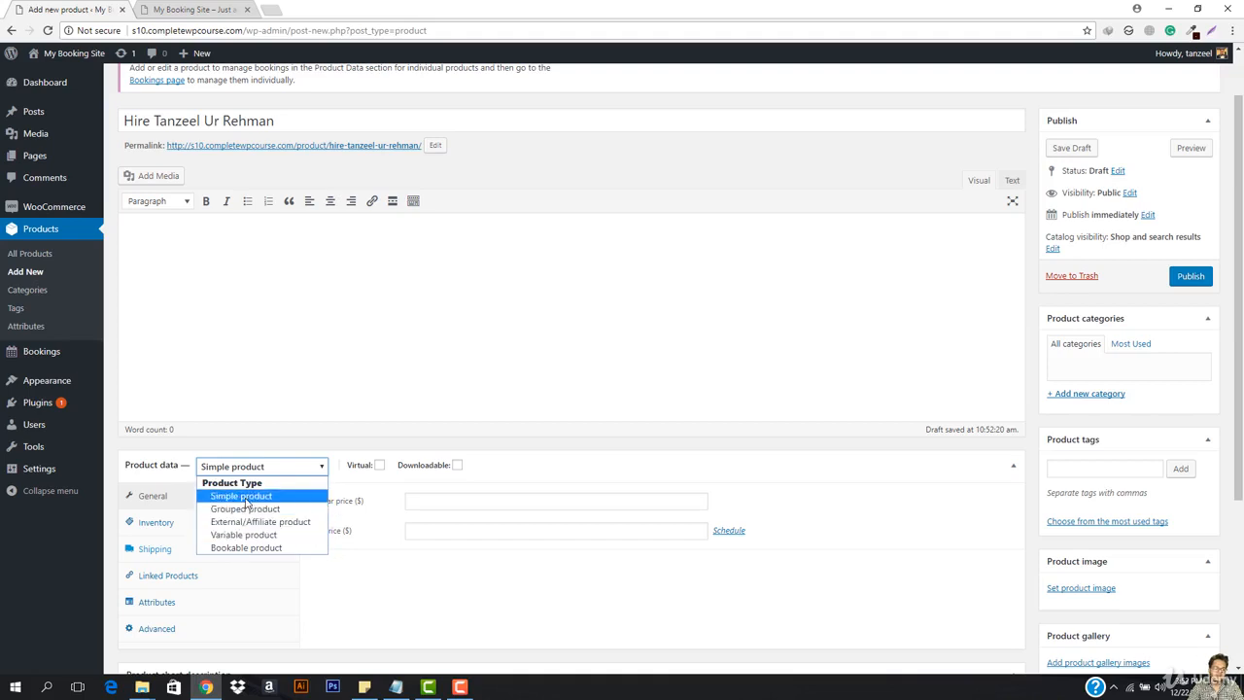
click(235, 548)
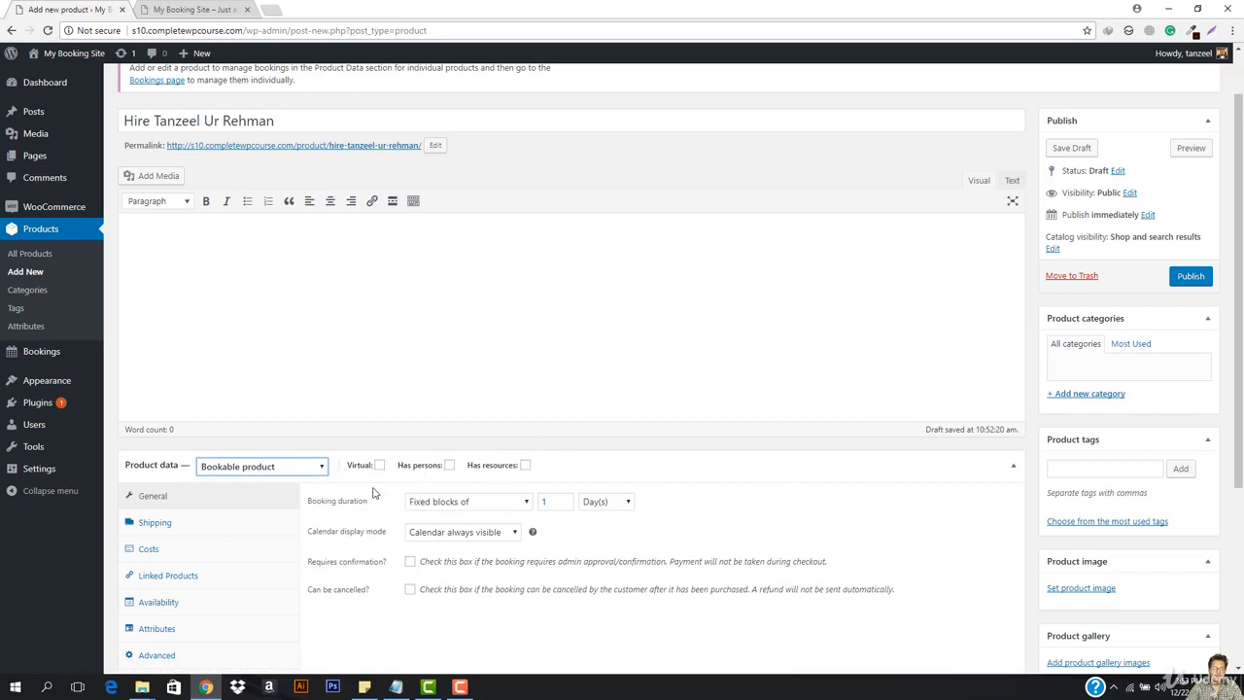
- Mark the bookable product as Virtual
scroll(376, 493, down, 1)
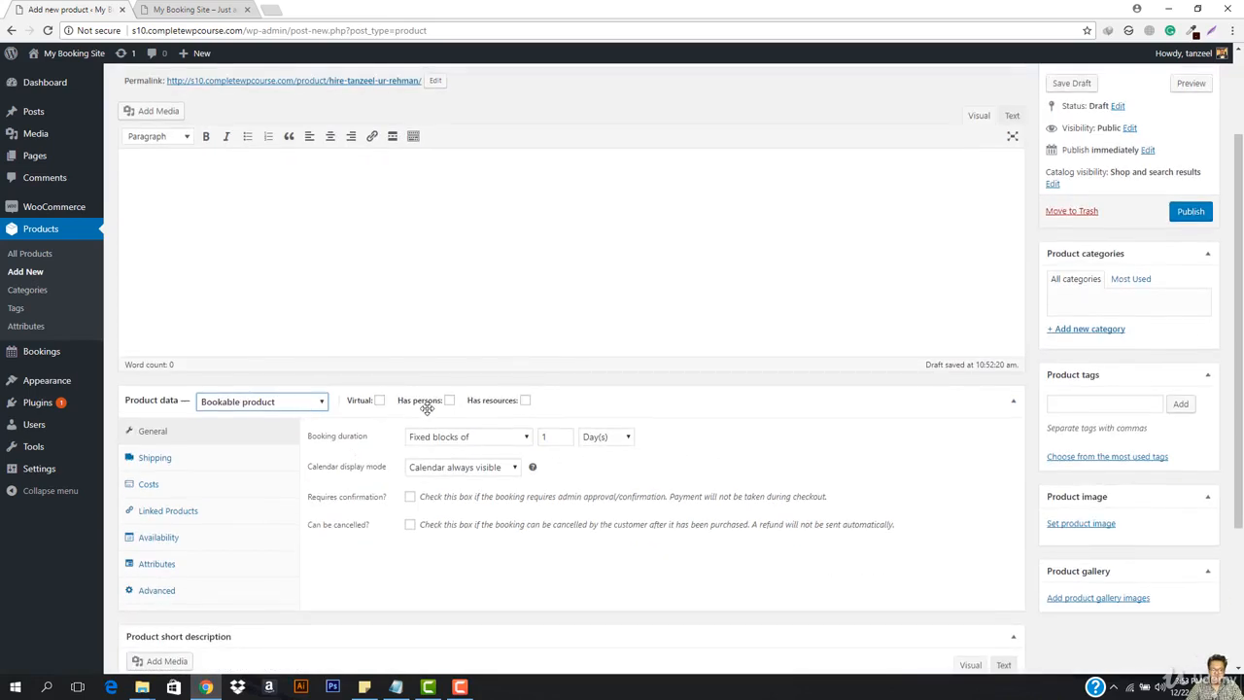
mouse_move(522, 404)
scroll(294, 304, up, 2)
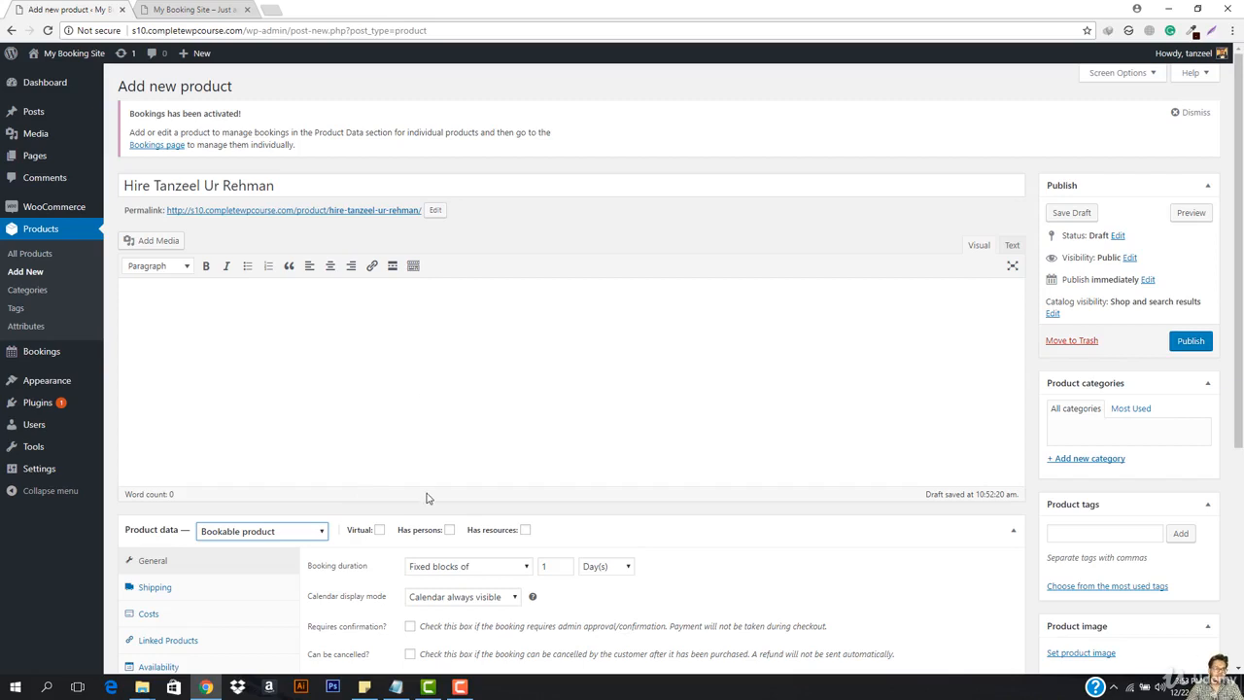
mouse_move(430, 530)
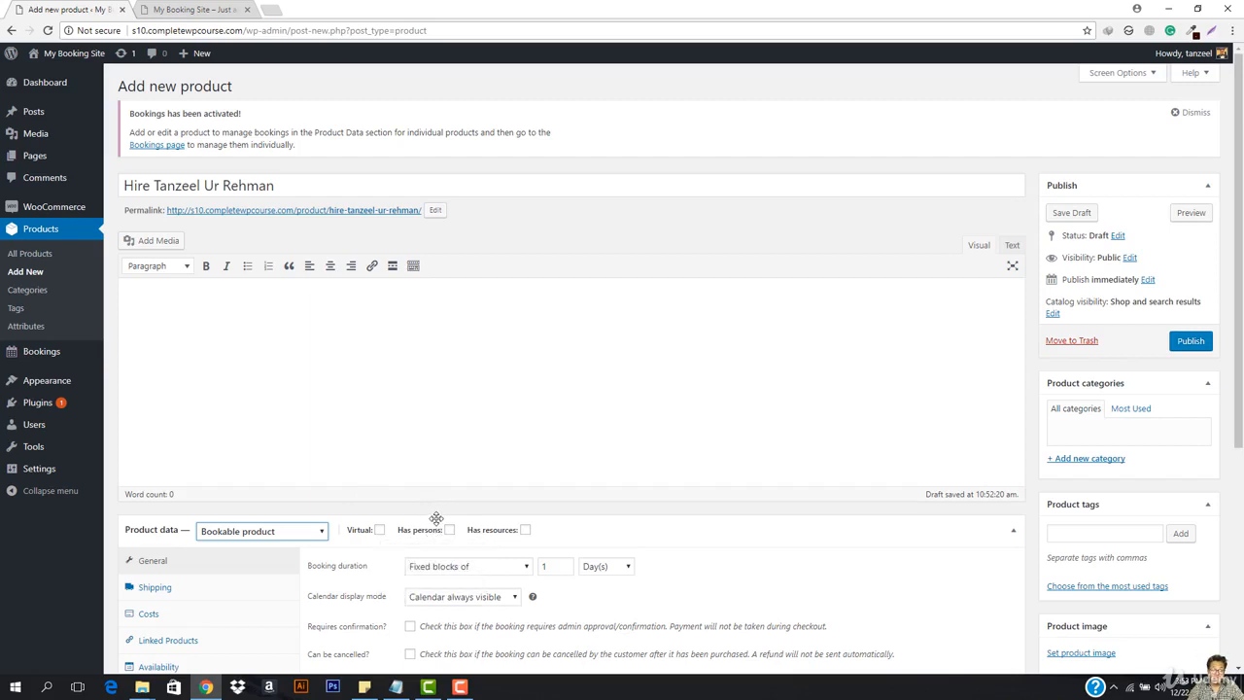
click(379, 531)
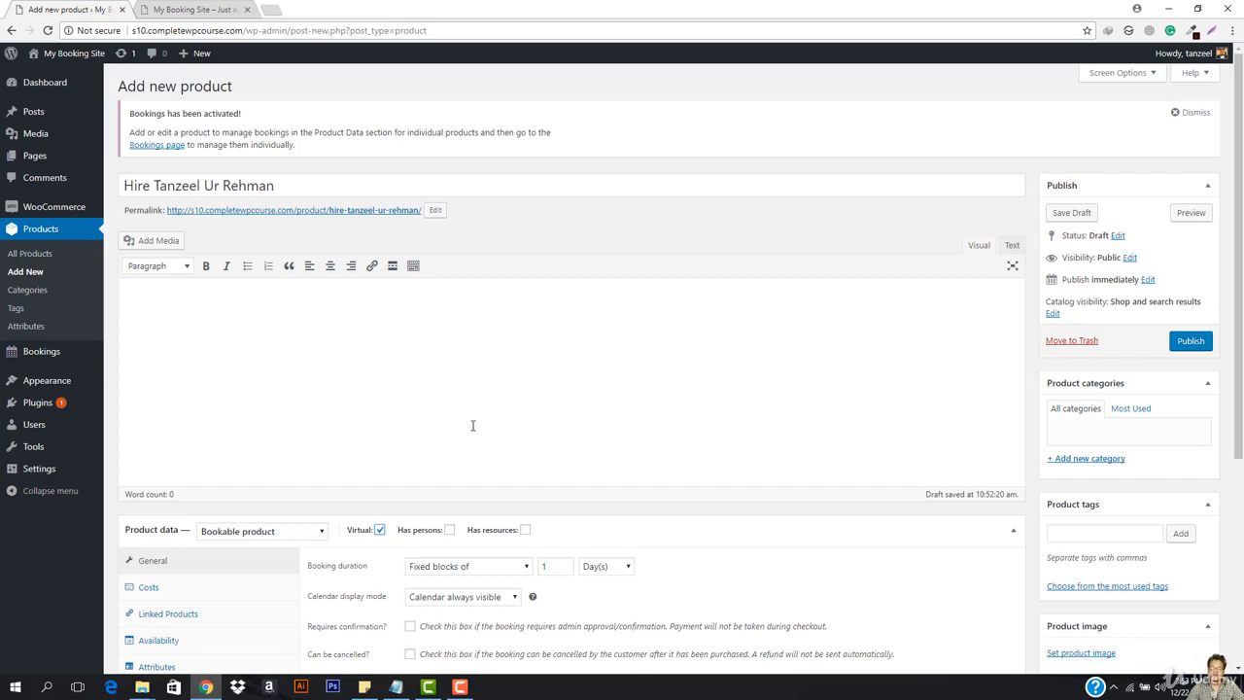
scroll(472, 425, down, 1)
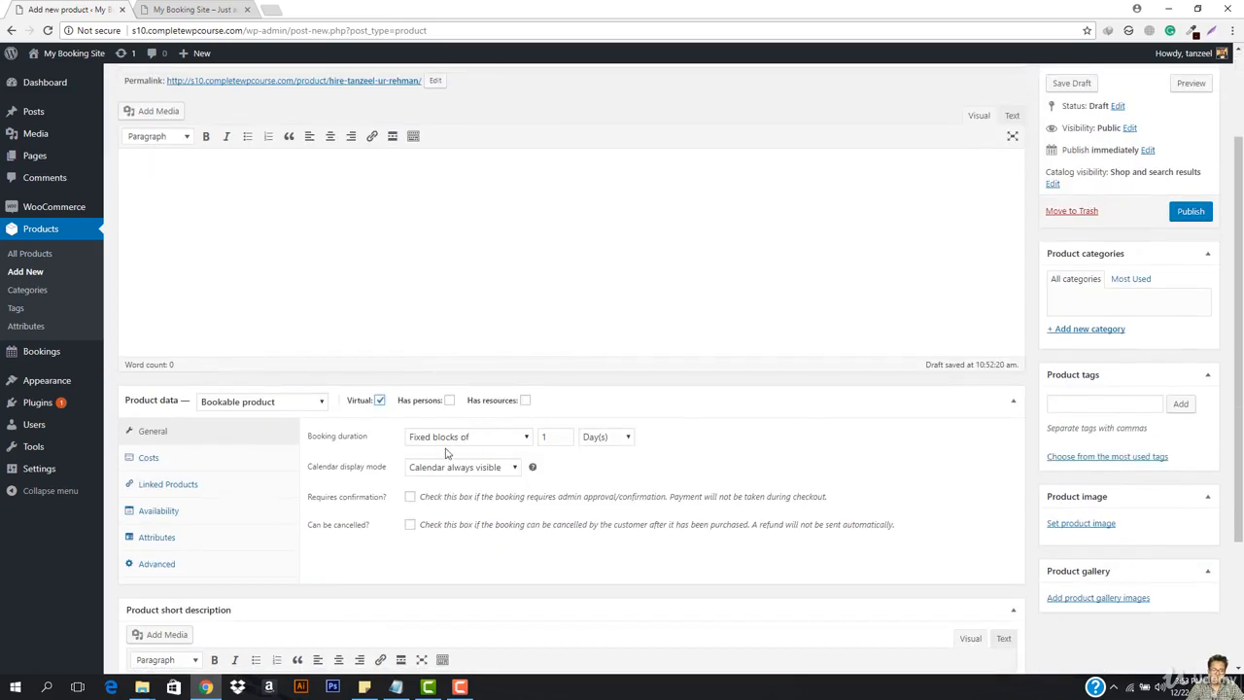
mouse_move(419, 404)
scroll(516, 319, up, 3)
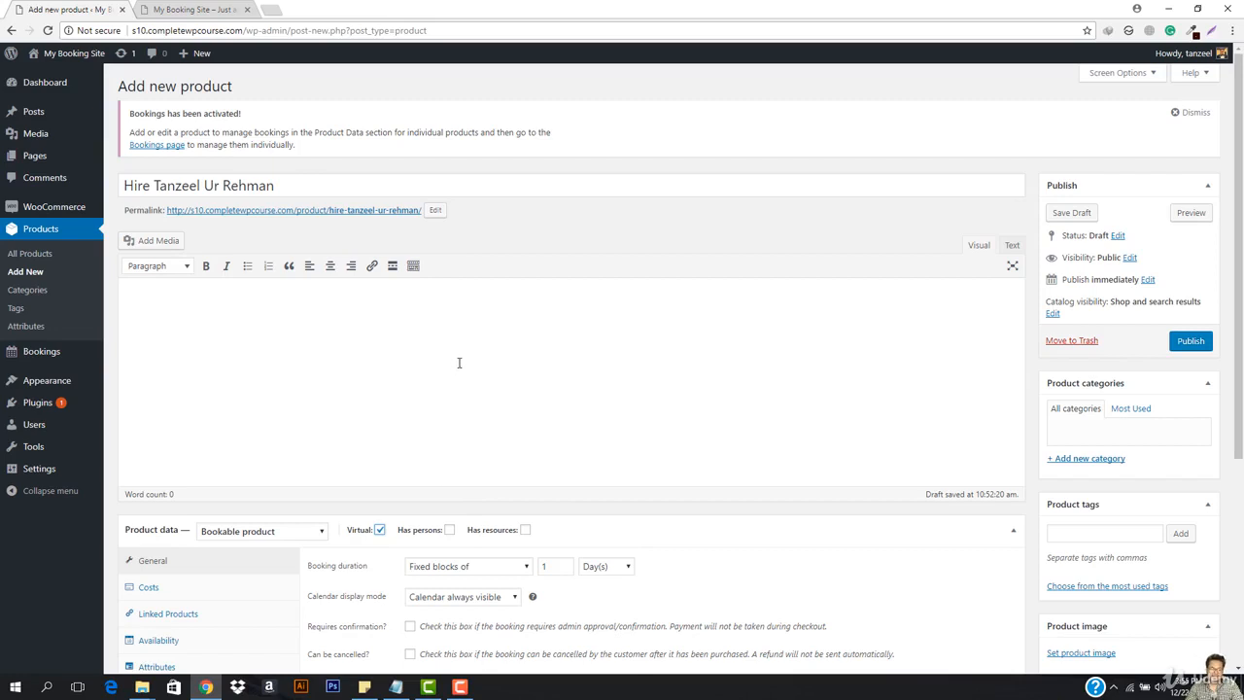
mouse_move(433, 535)
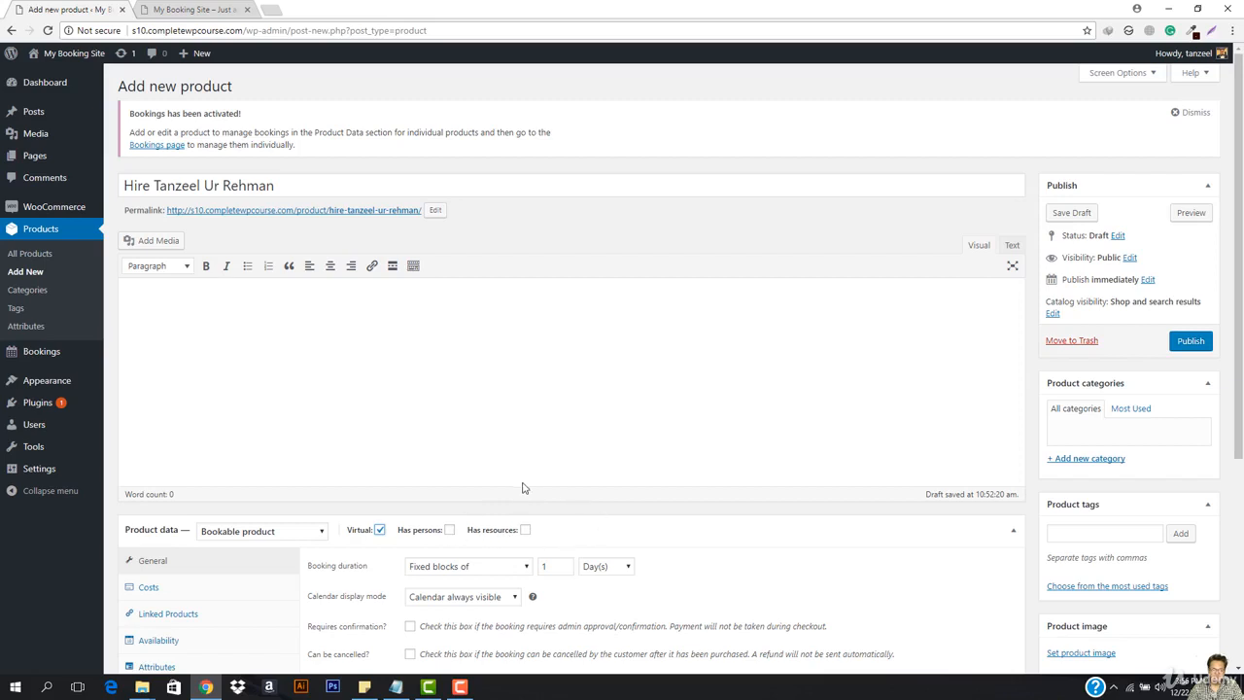
scroll(522, 487, down, 1)
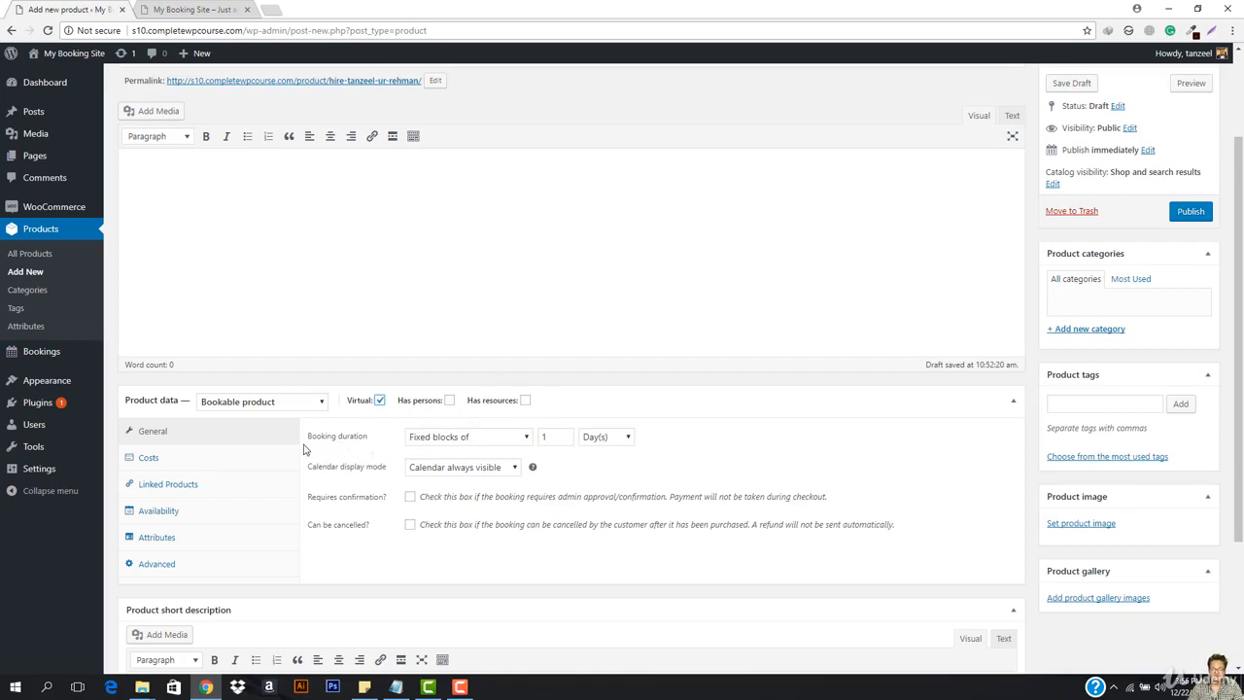
- Set the product's booking duration to customer defined blocks of 1 hour
click(618, 438)
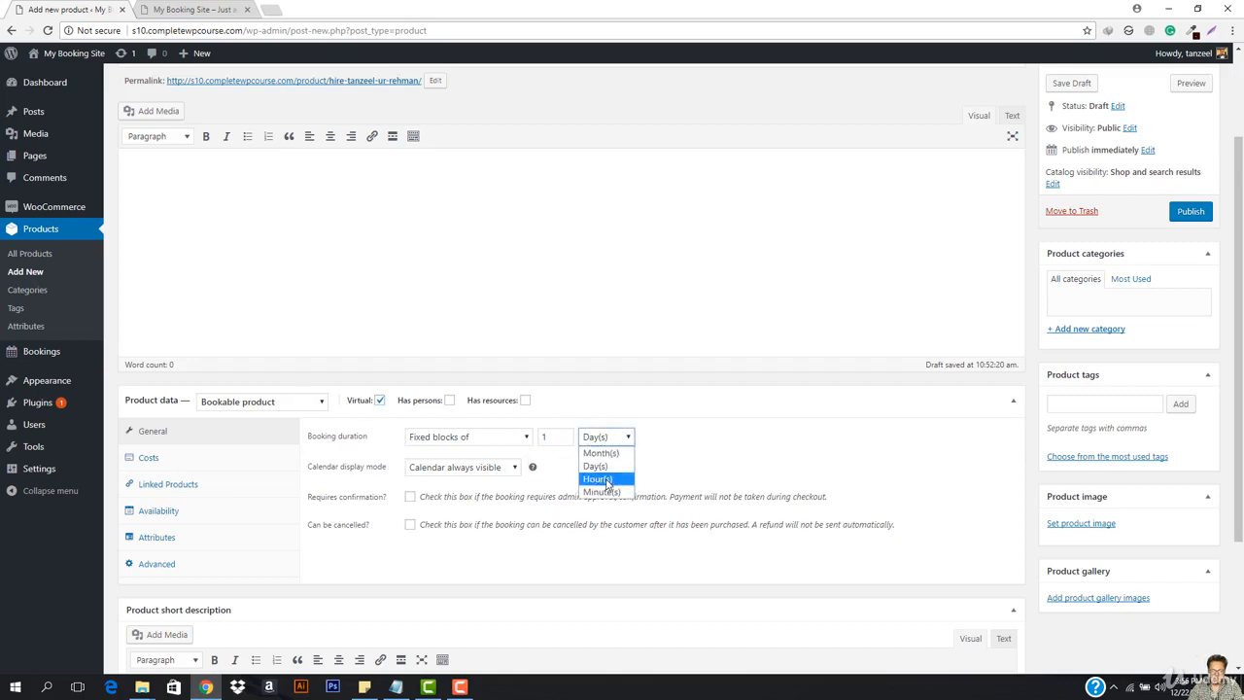
click(606, 480)
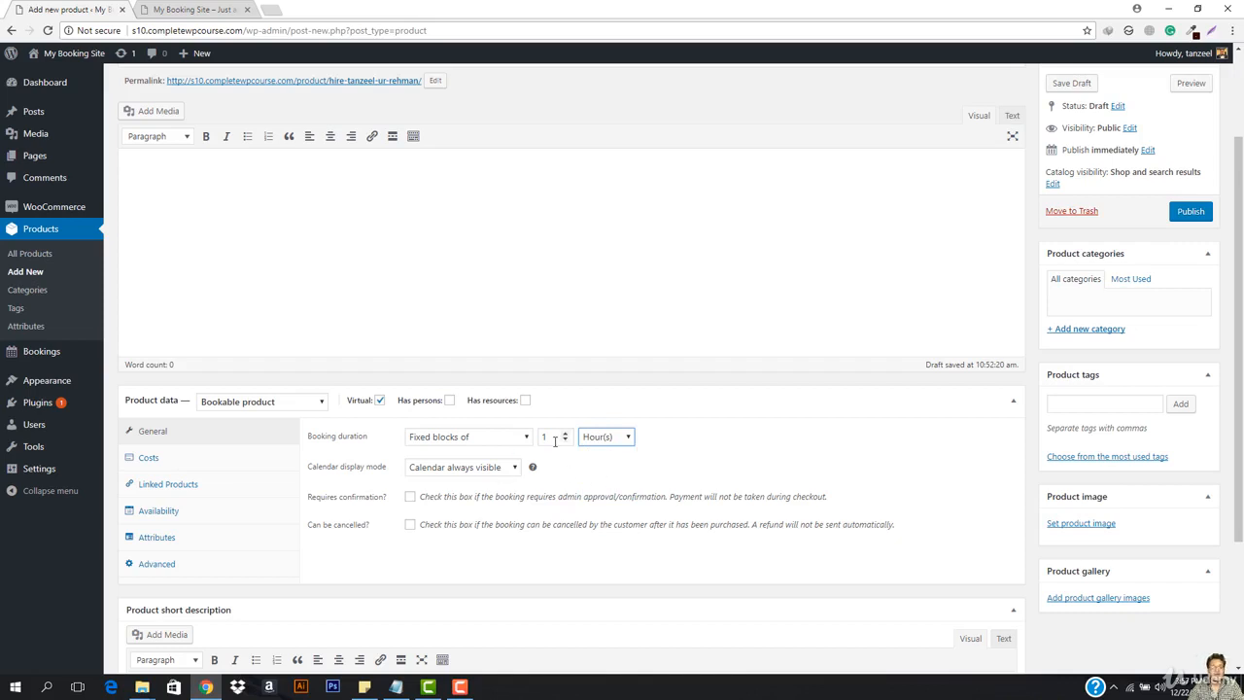
click(464, 443)
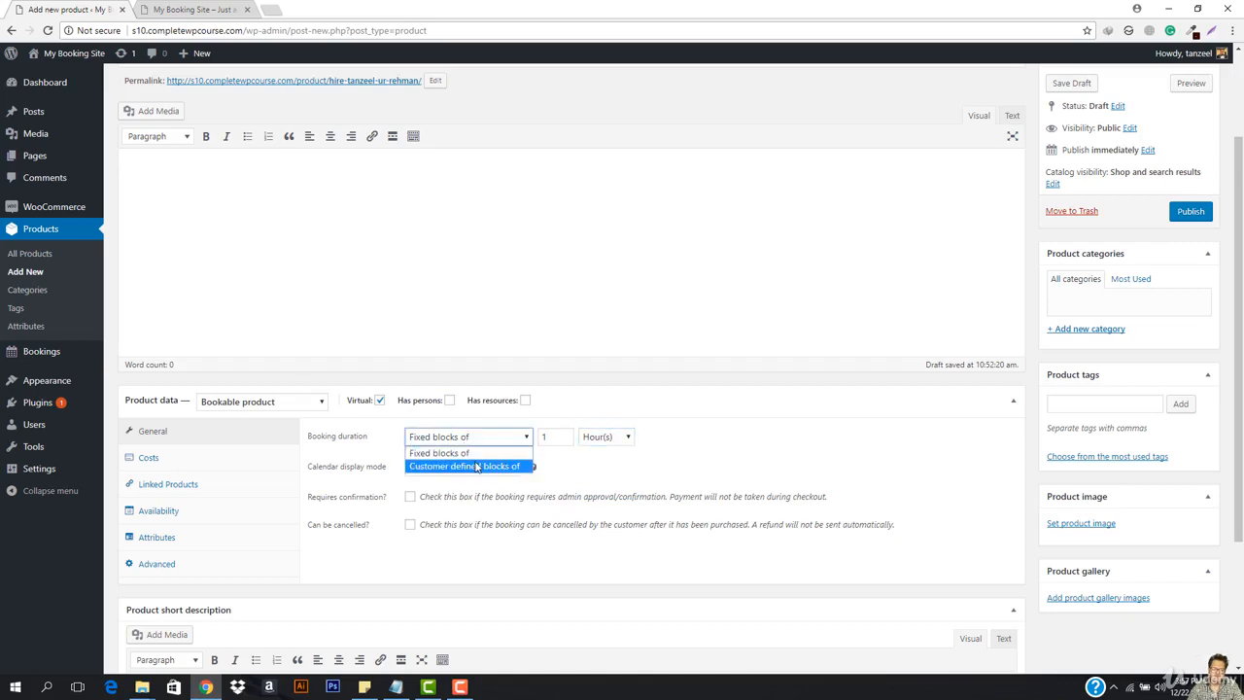
click(476, 466)
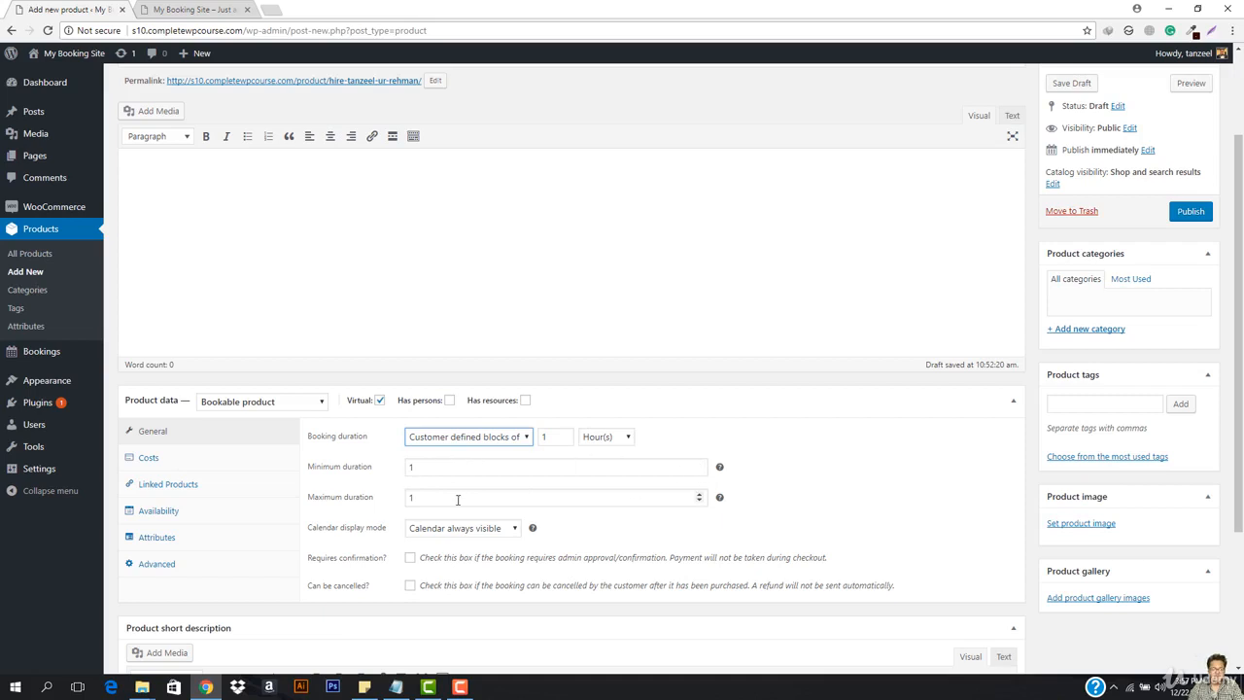
- Raise the maximum booking duration to 5
click(699, 493)
double_click(699, 494)
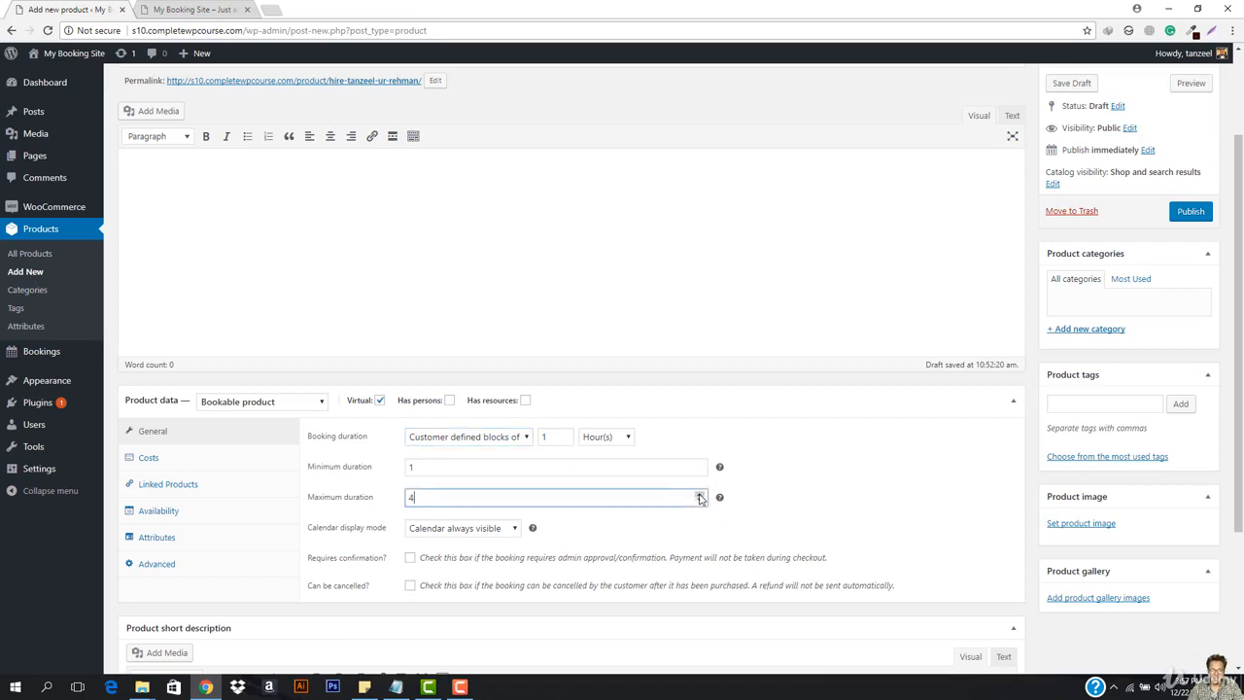
click(698, 493)
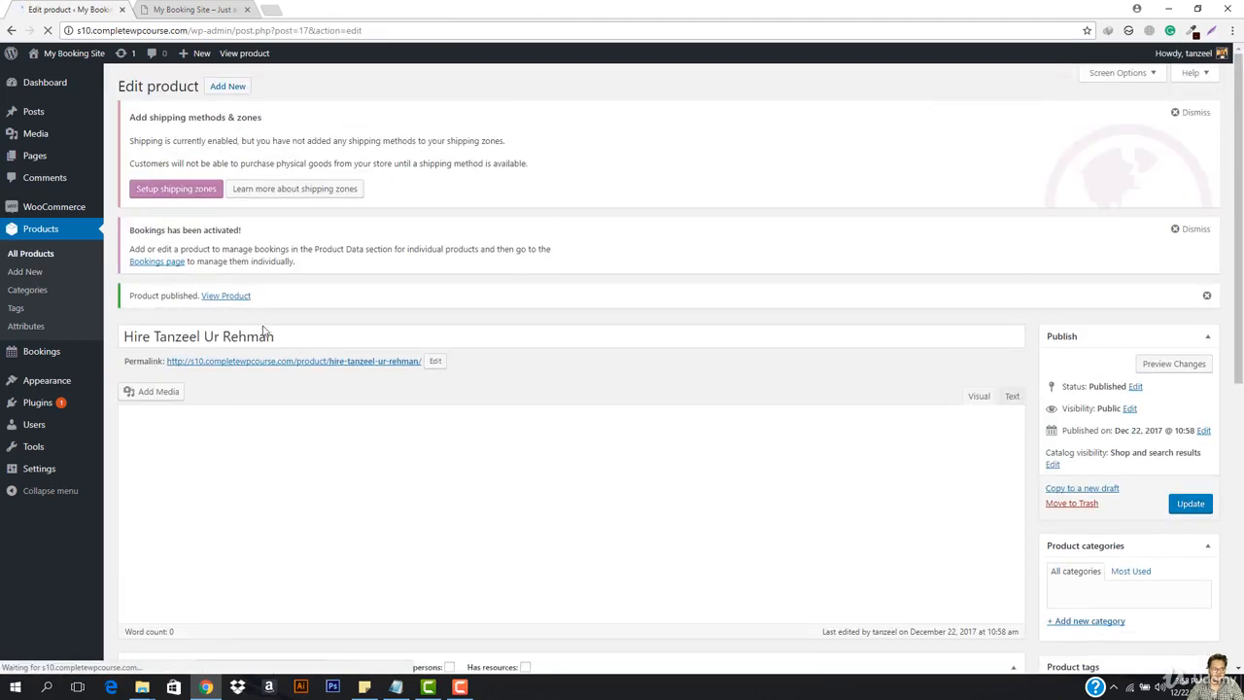
- Open the published product's page in a new browser tab and close the old front-end tab
right_click(237, 296)
click(297, 301)
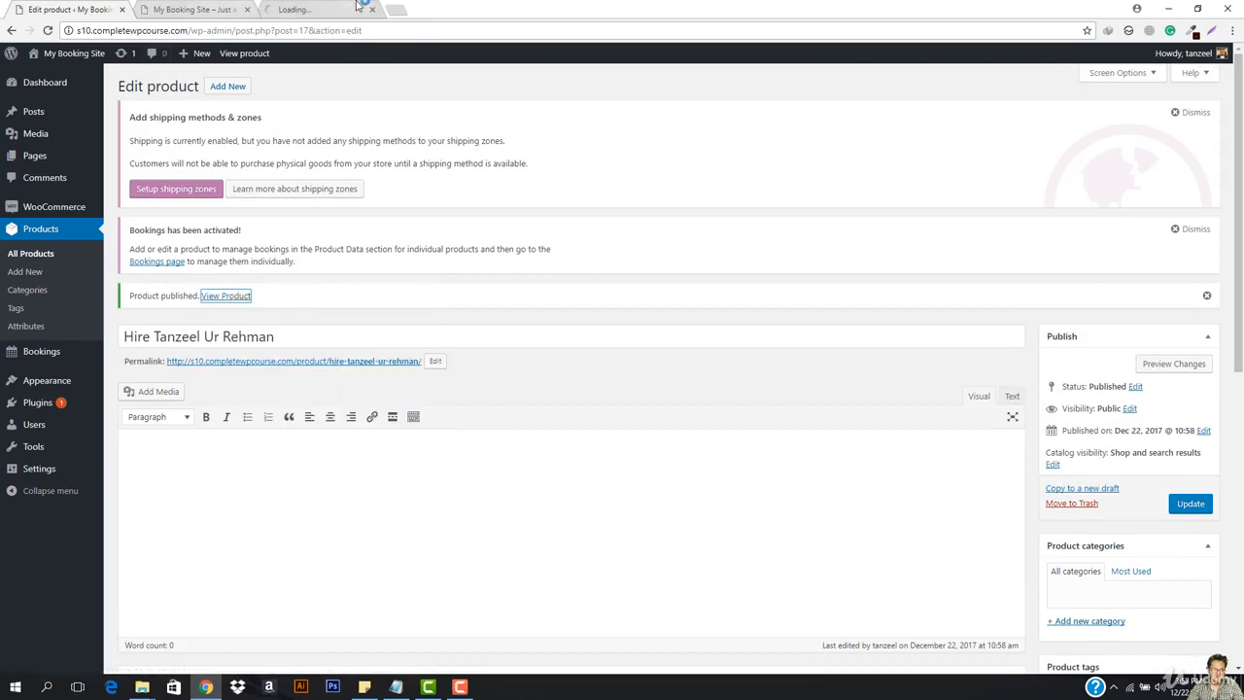
click(313, 9)
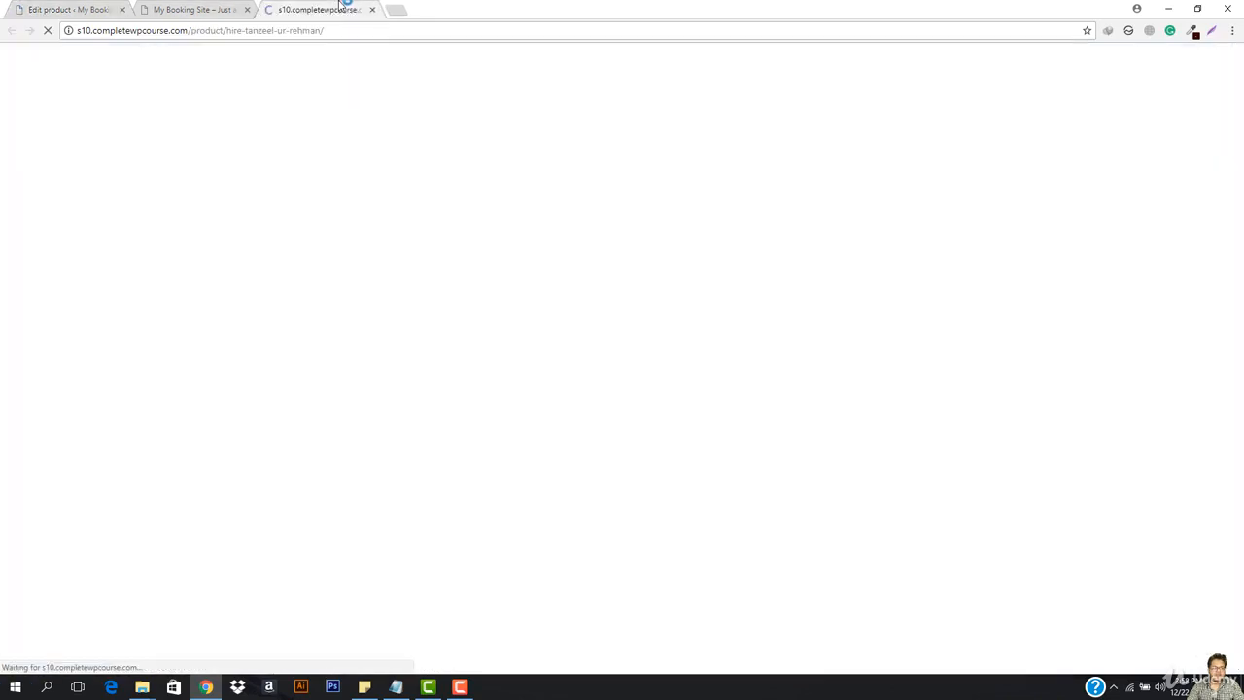
click(247, 9)
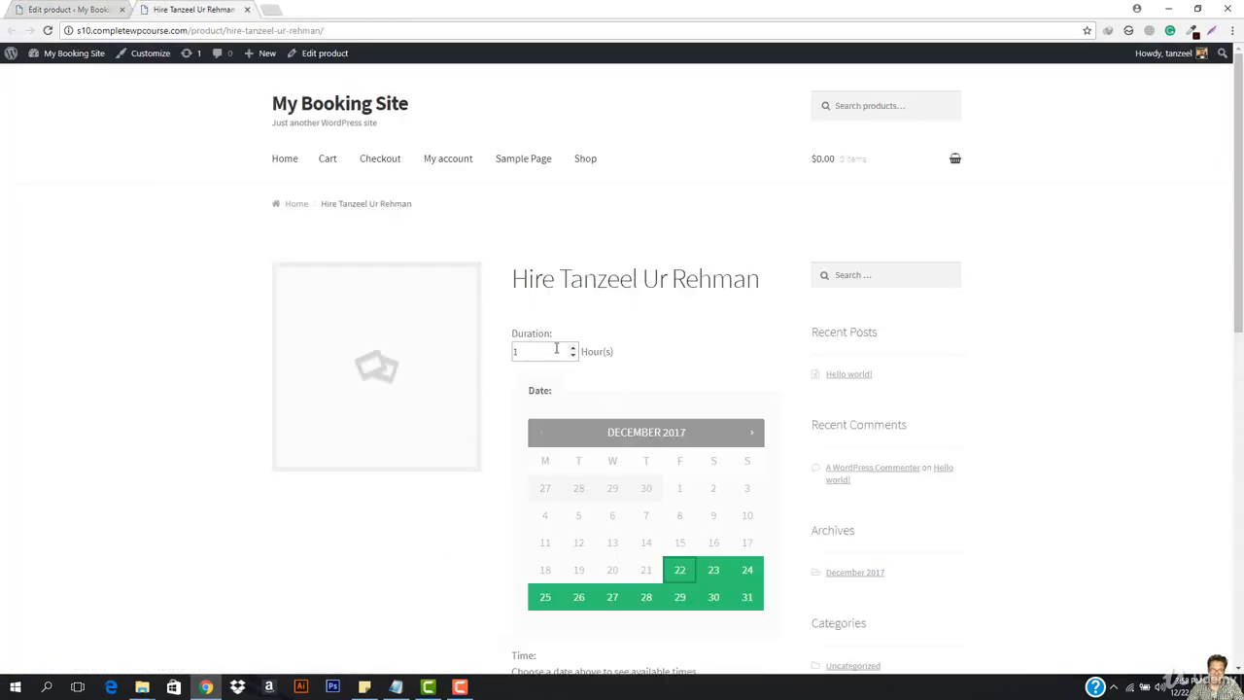
- Test the product's booking form with a duration of 2 hours on 1 January 2018
scroll(628, 369, down, 1)
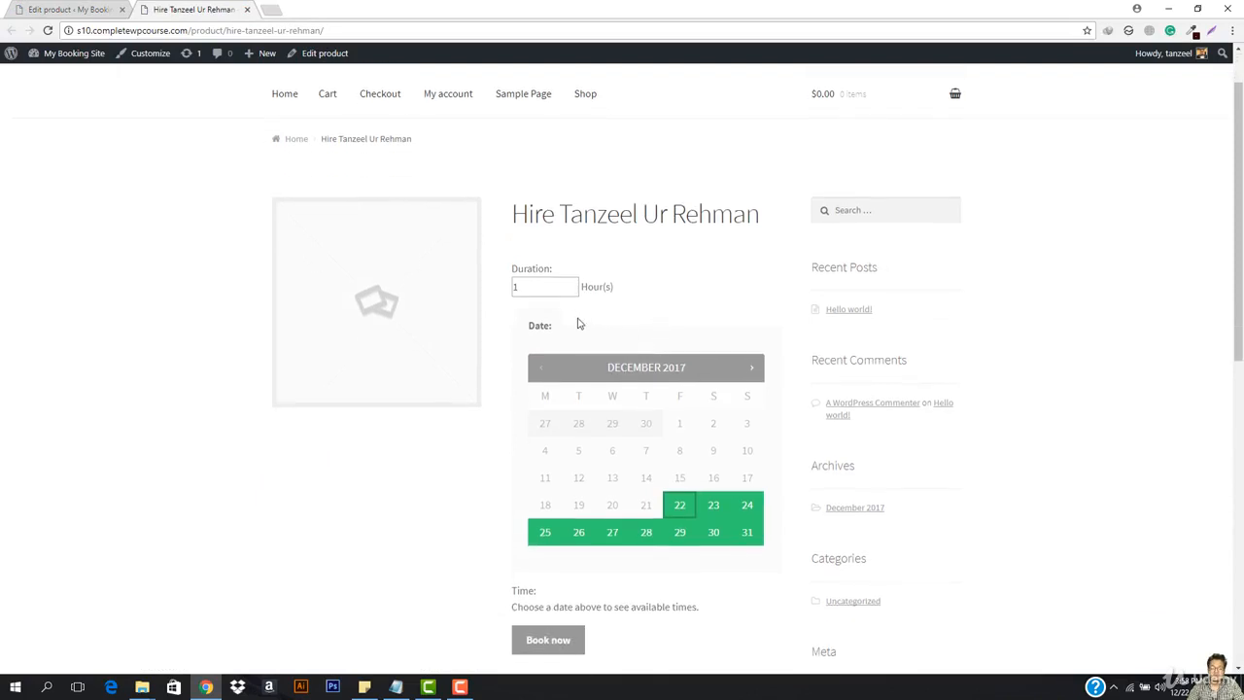
click(573, 283)
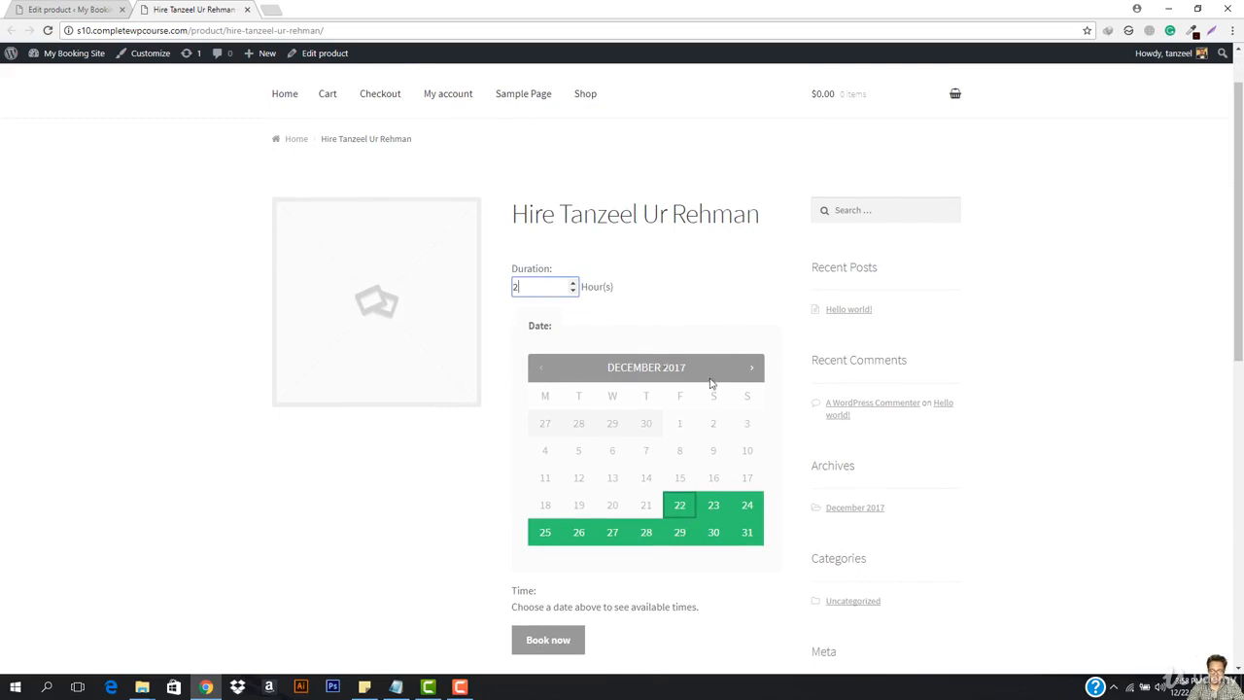
click(751, 370)
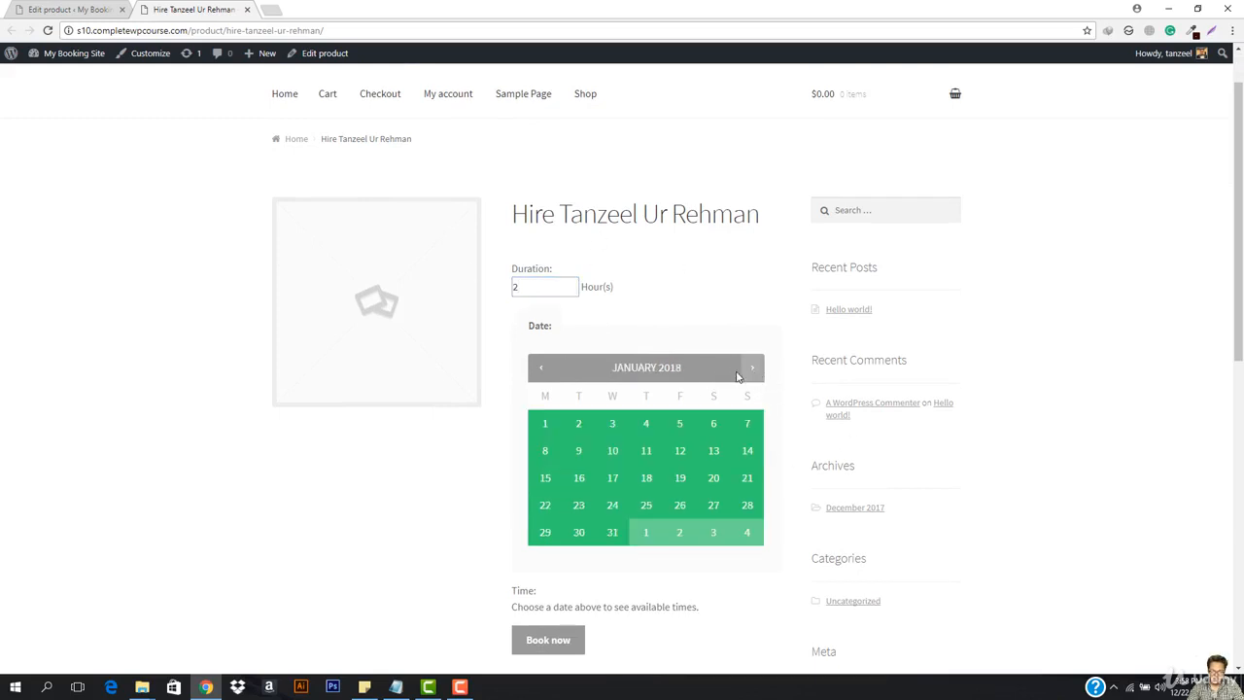
drag(604, 371, 707, 371)
click(707, 372)
click(546, 424)
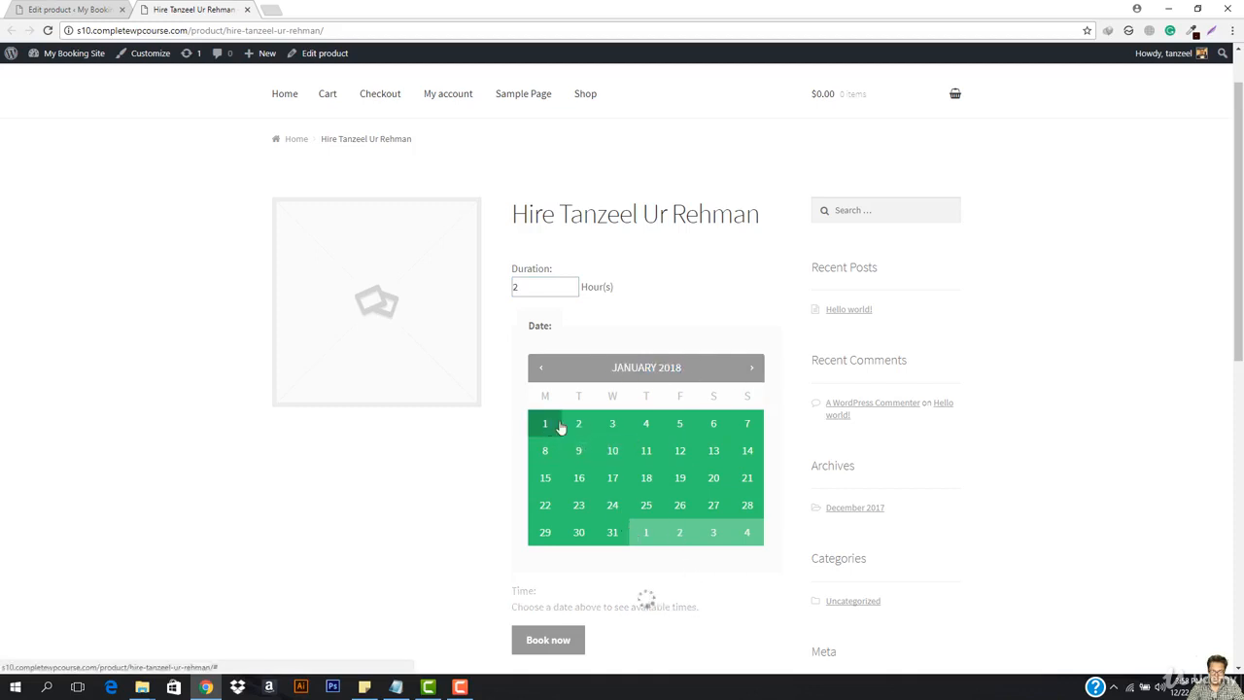
- Choose the 4:00 am time slot for the test booking and check the booking cost
scroll(611, 450, down, 2)
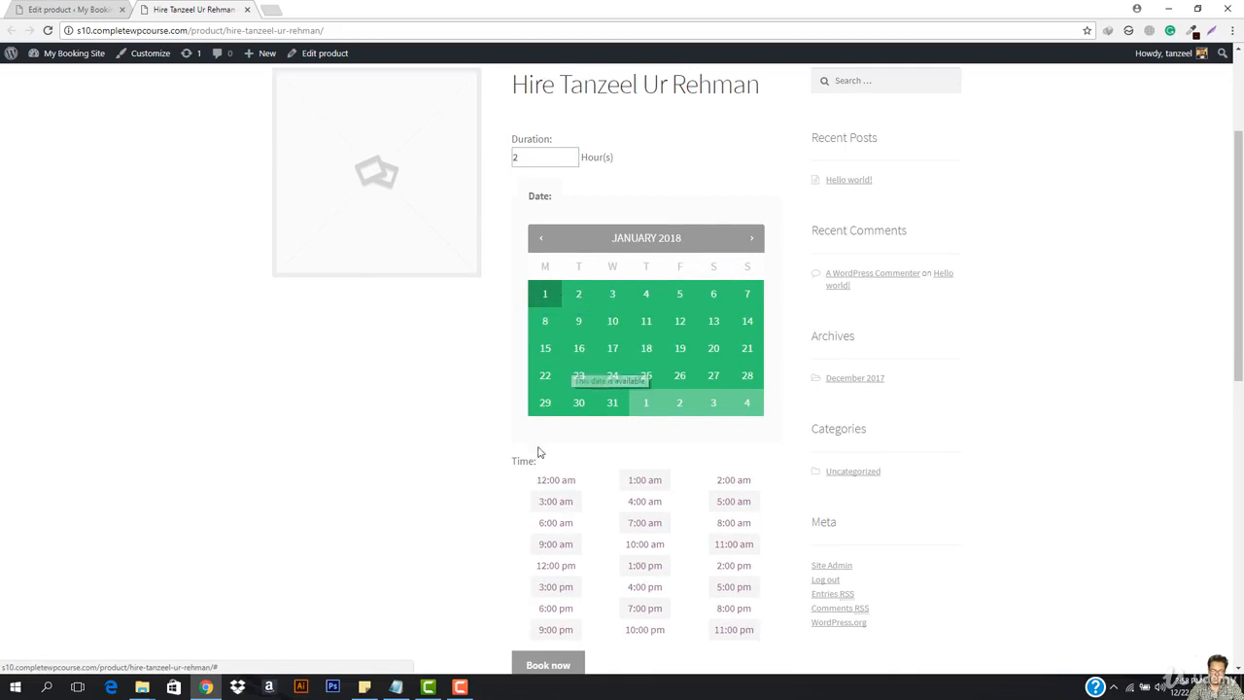
click(549, 480)
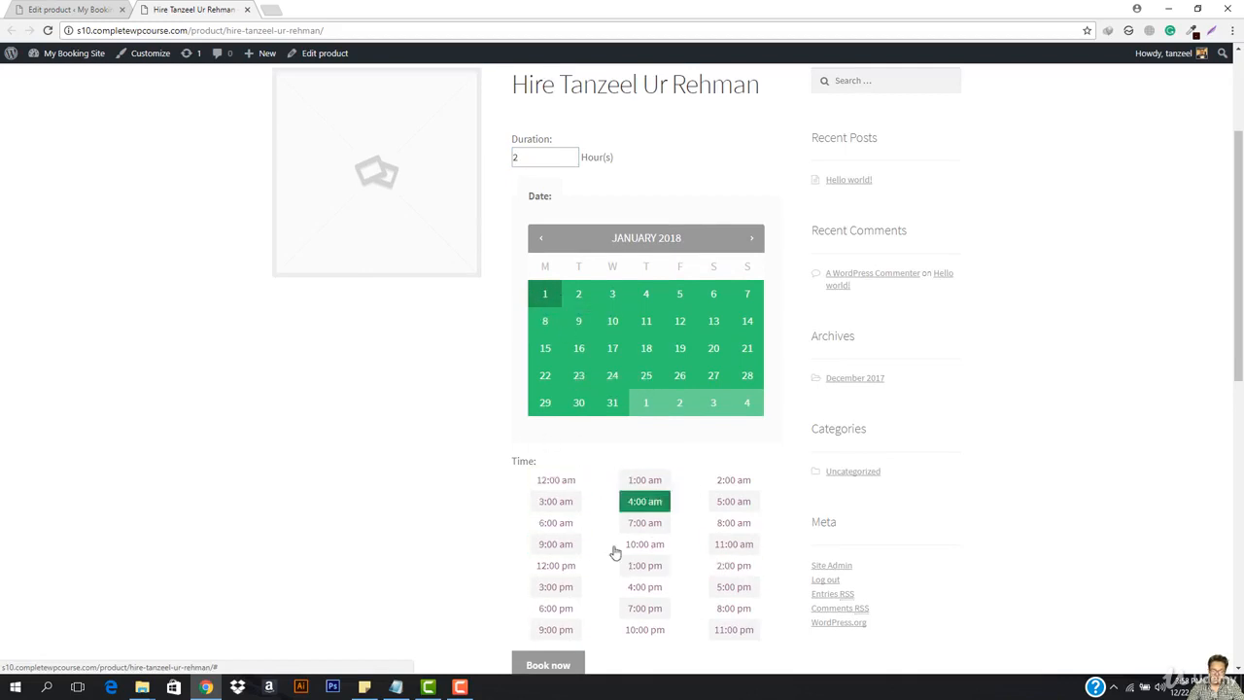
click(644, 500)
scroll(680, 499, down, 2)
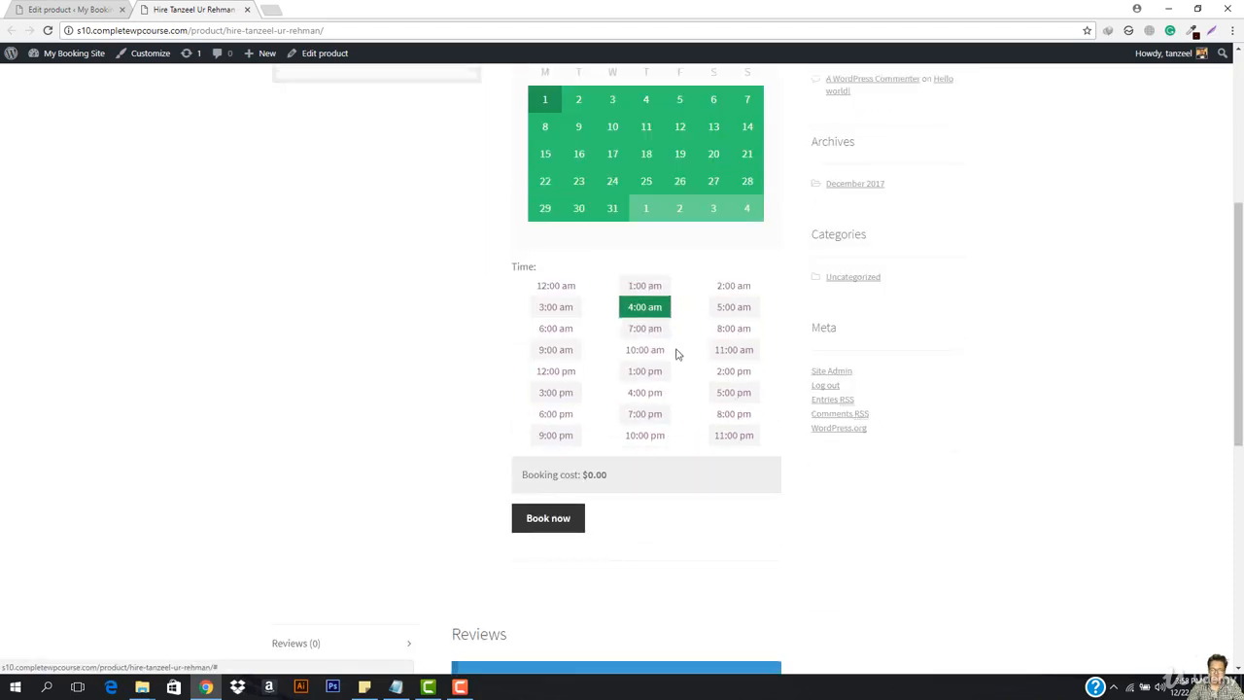
drag(522, 477, 648, 488)
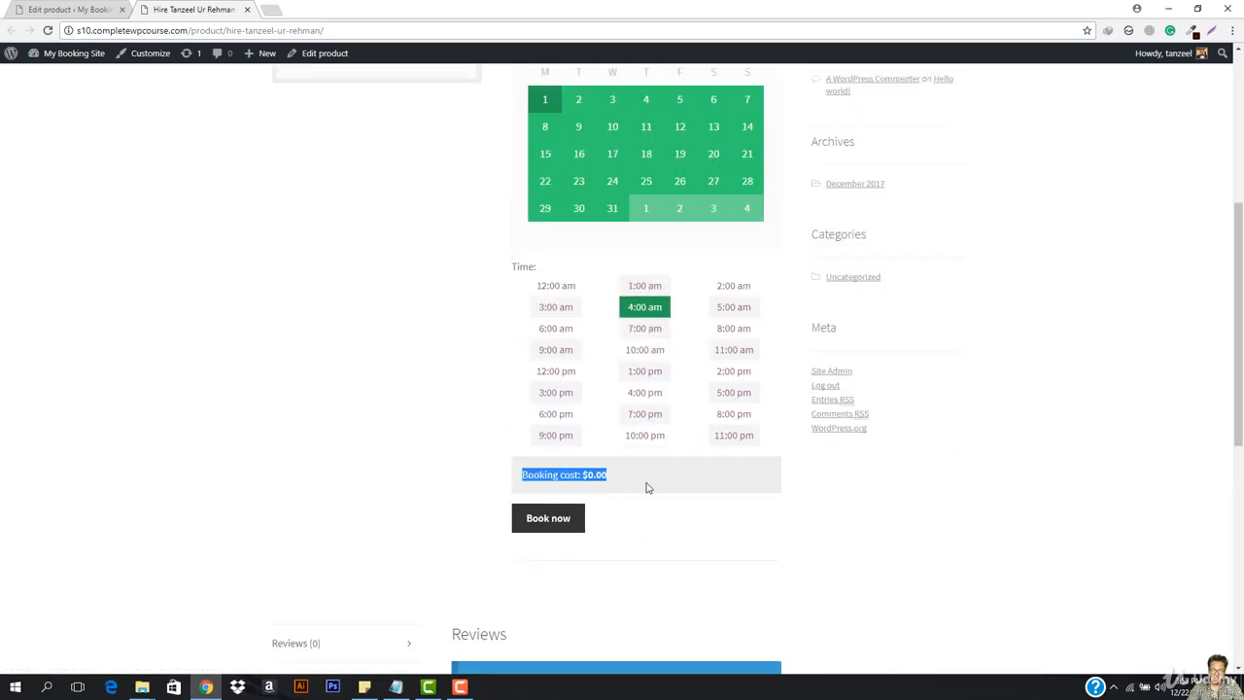
click(648, 488)
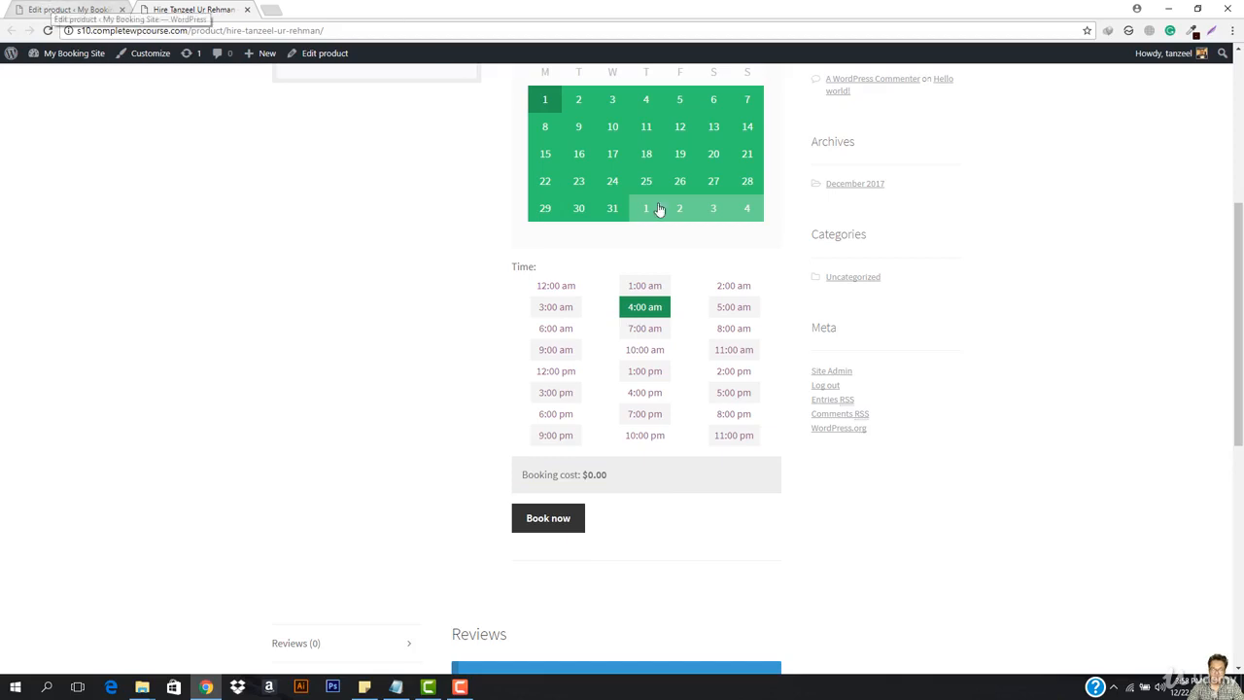
- Change the test booking's duration to 3 hours and review the product title and booking form
scroll(710, 335, up, 1)
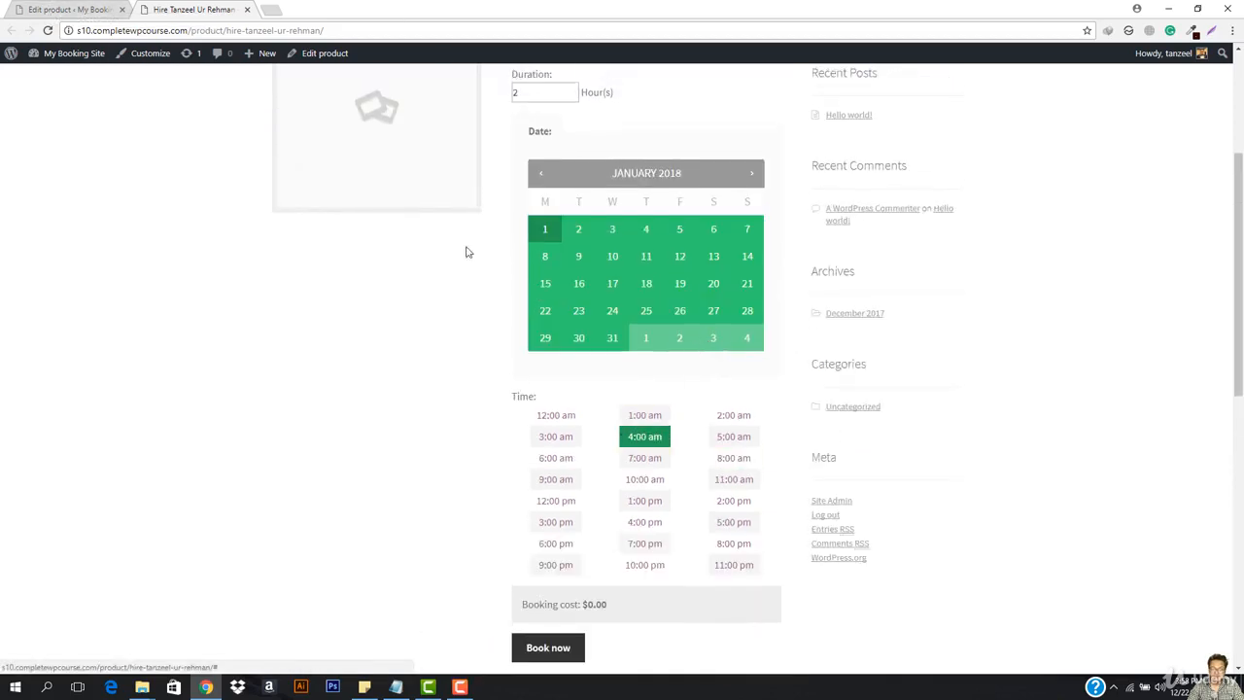
click(573, 97)
click(572, 88)
click(572, 88)
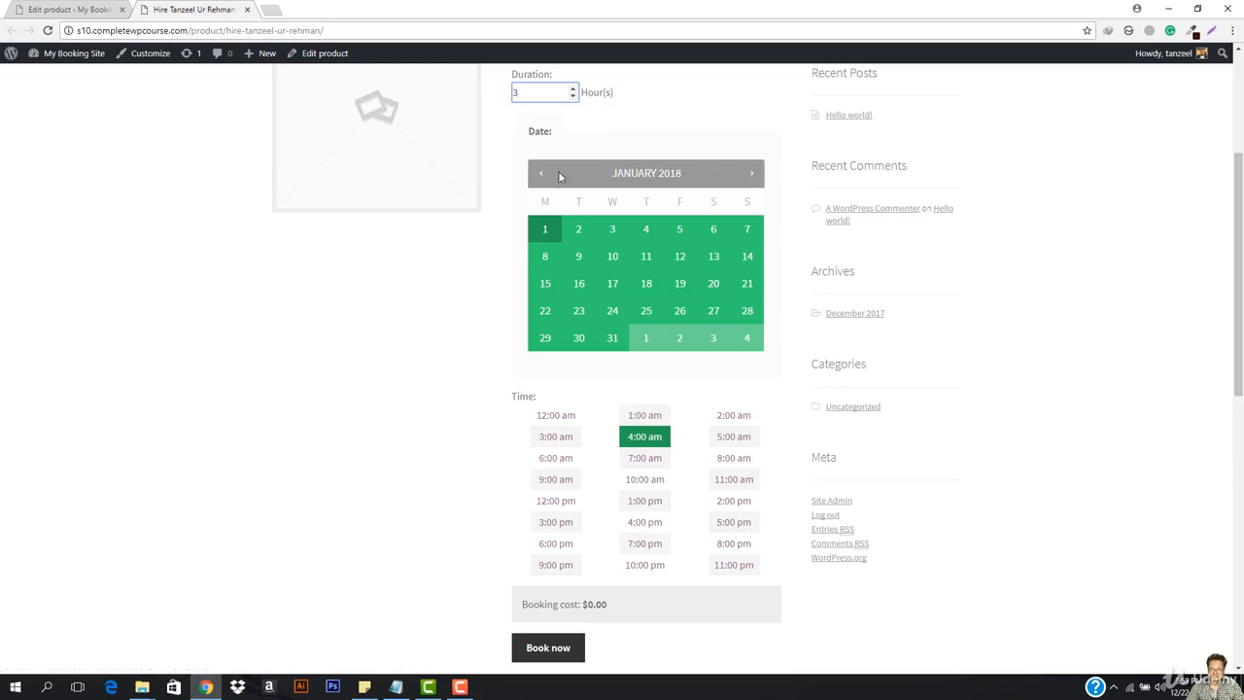
scroll(463, 181, up, 1)
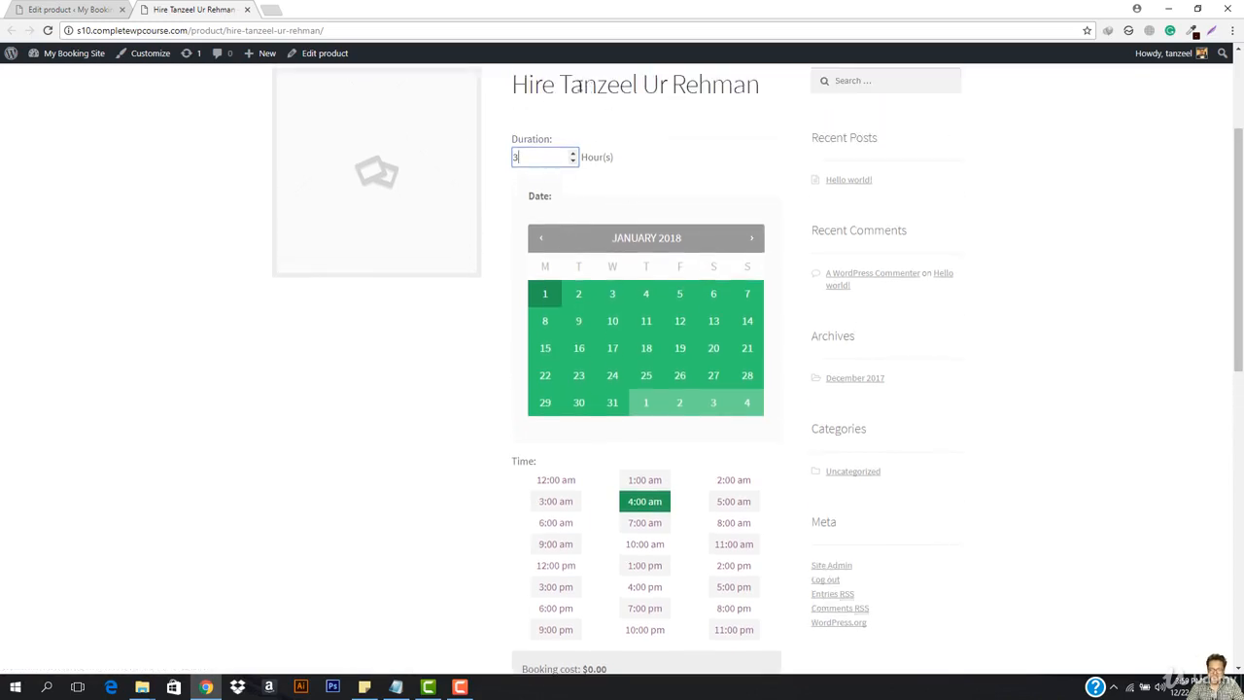
drag(561, 84, 776, 87)
click(568, 123)
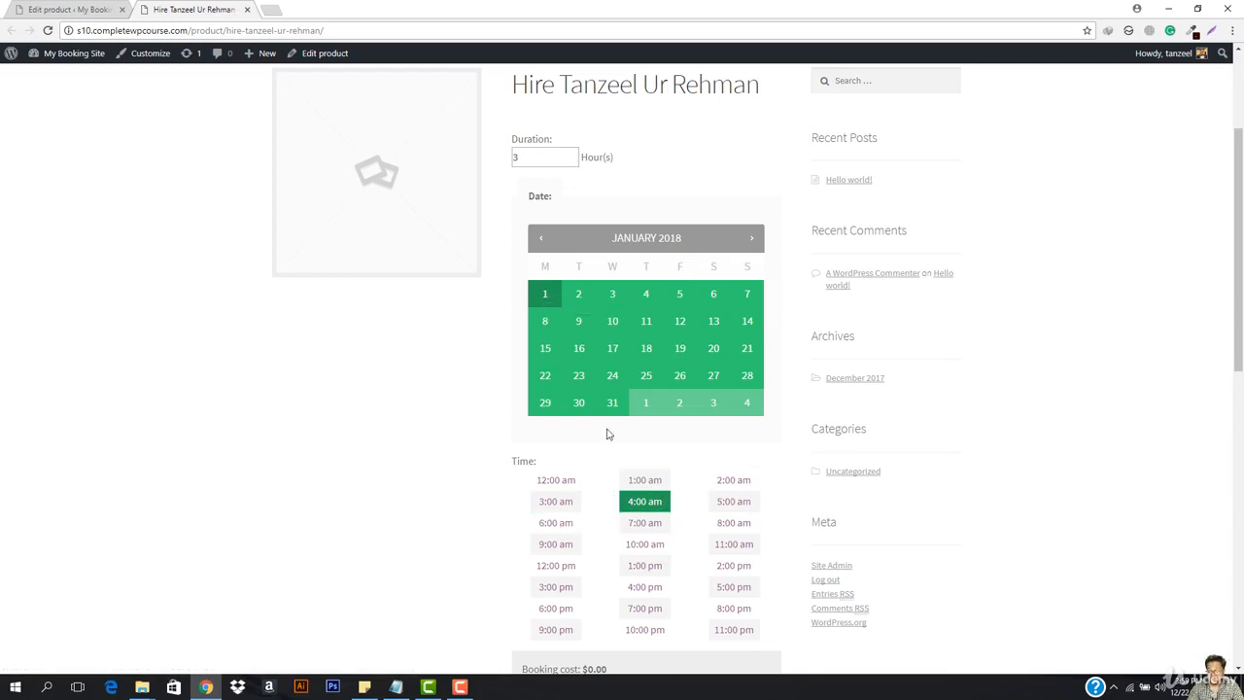
- Return to the product editor, change the booking duration to fixed blocks of 1 hour, and update the product
click(73, 9)
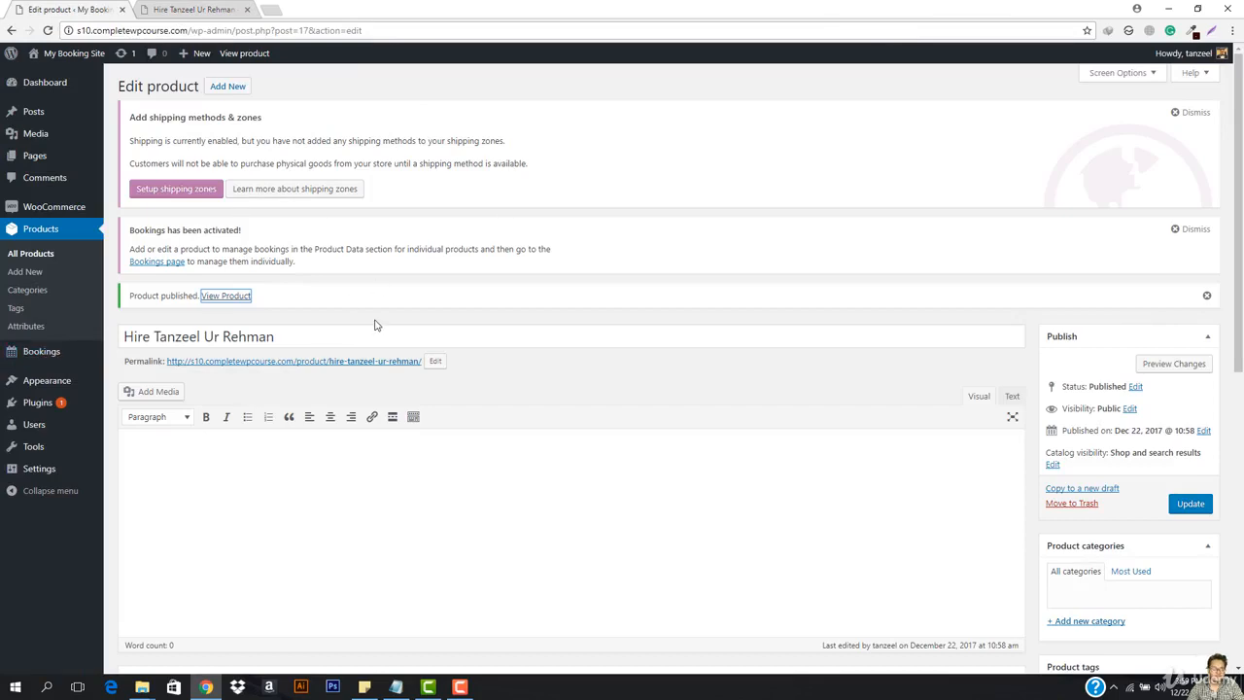
scroll(375, 325, down, 5)
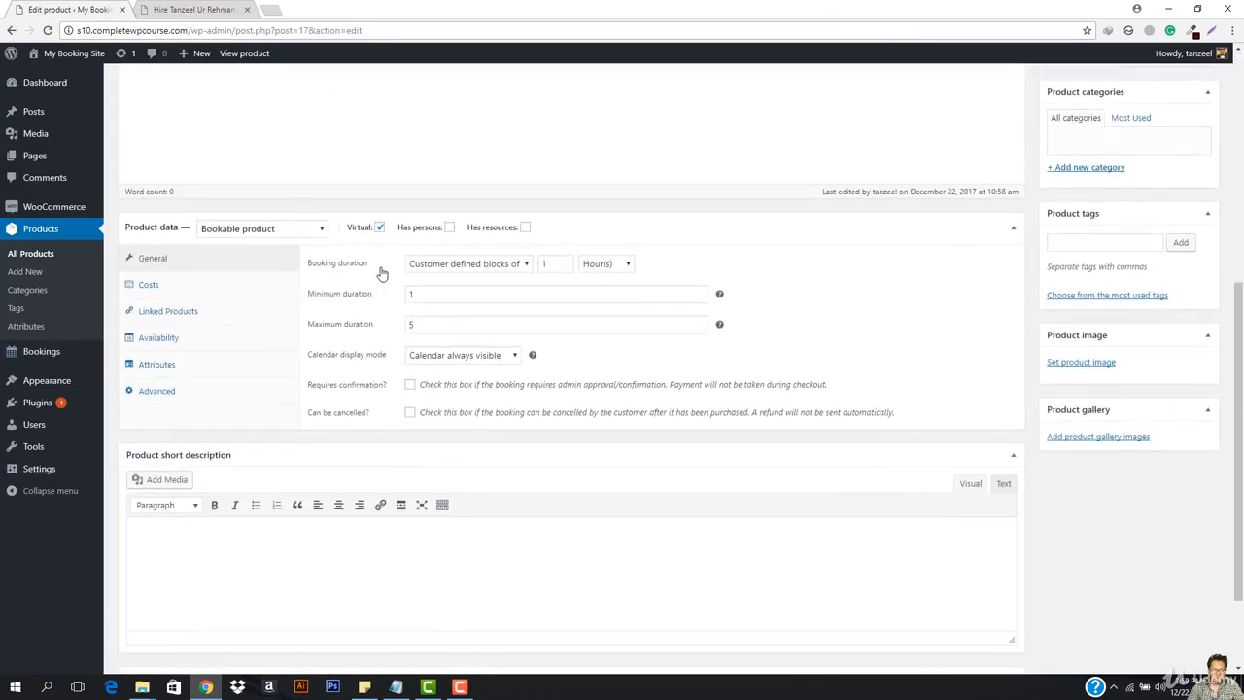
click(515, 268)
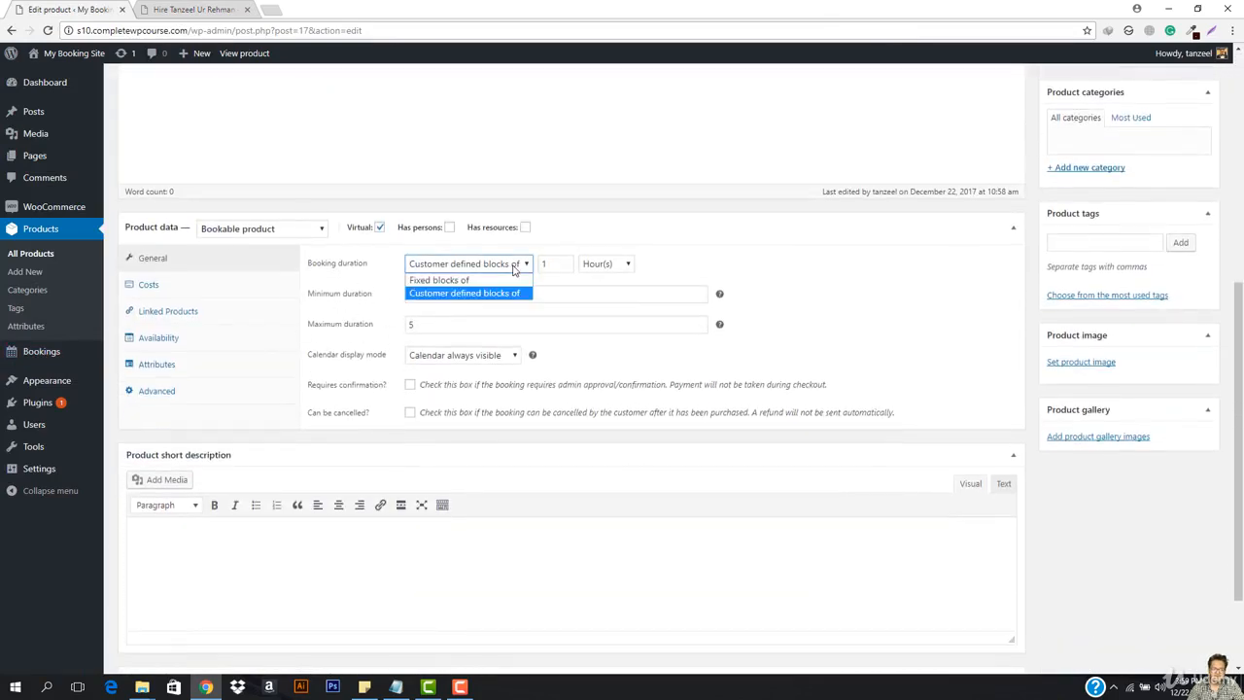
click(467, 281)
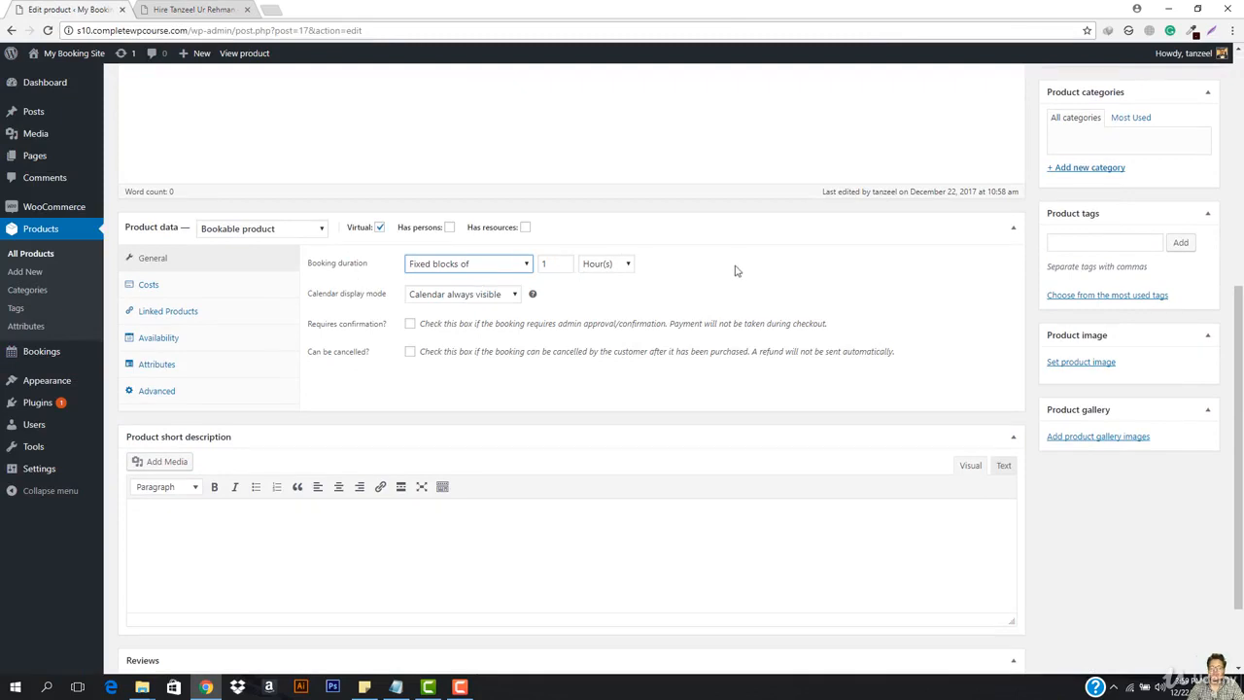
scroll(1104, 217, up, 4)
click(1192, 439)
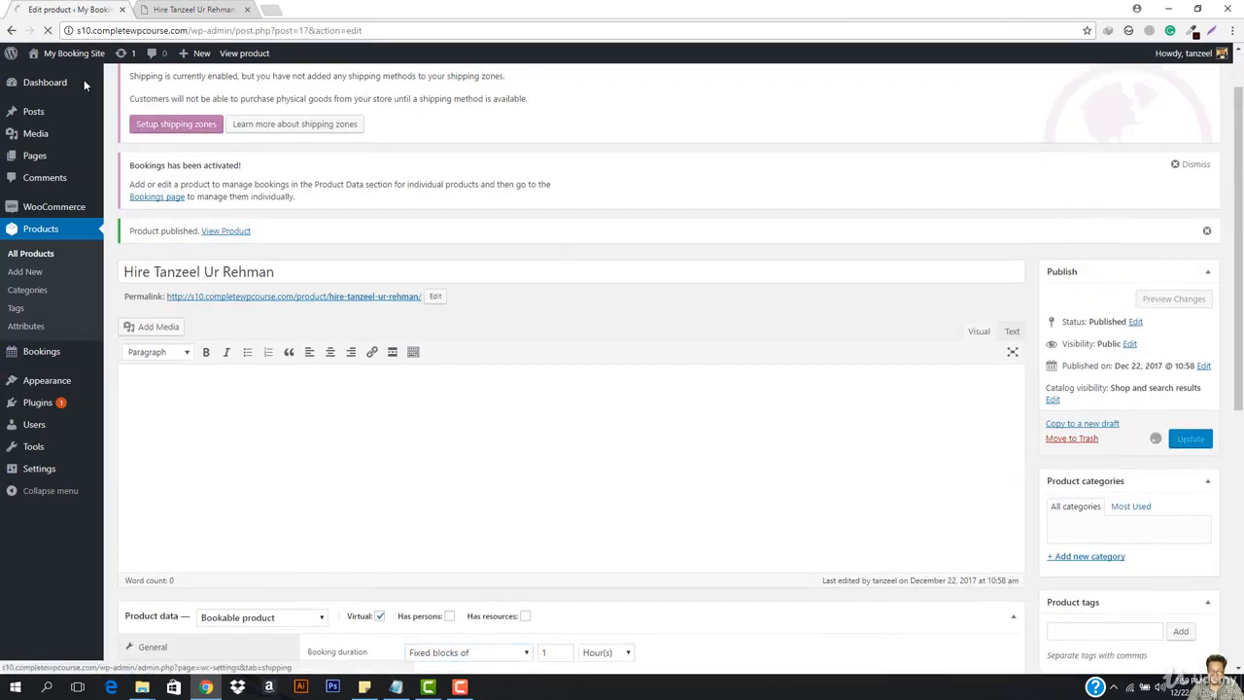
- Reload the product's page, test a booking for 22 December 2017 at 11:00 am, and check the booking cost
click(161, 8)
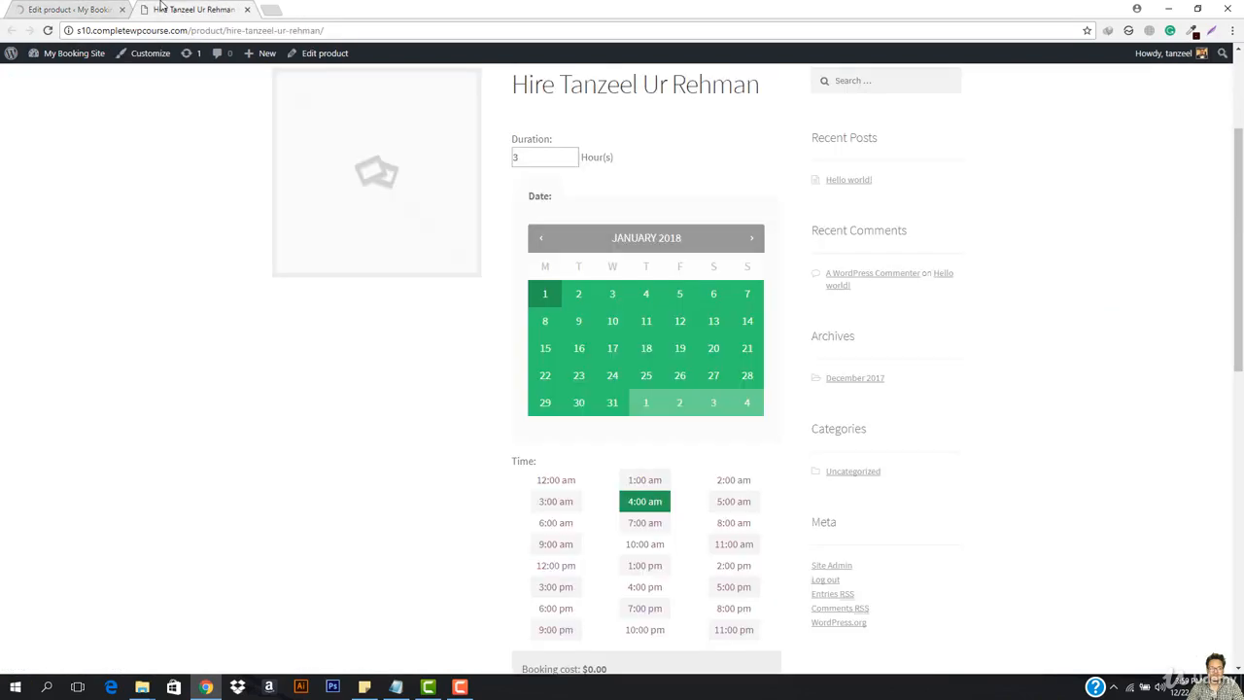
click(367, 36)
key(Return)
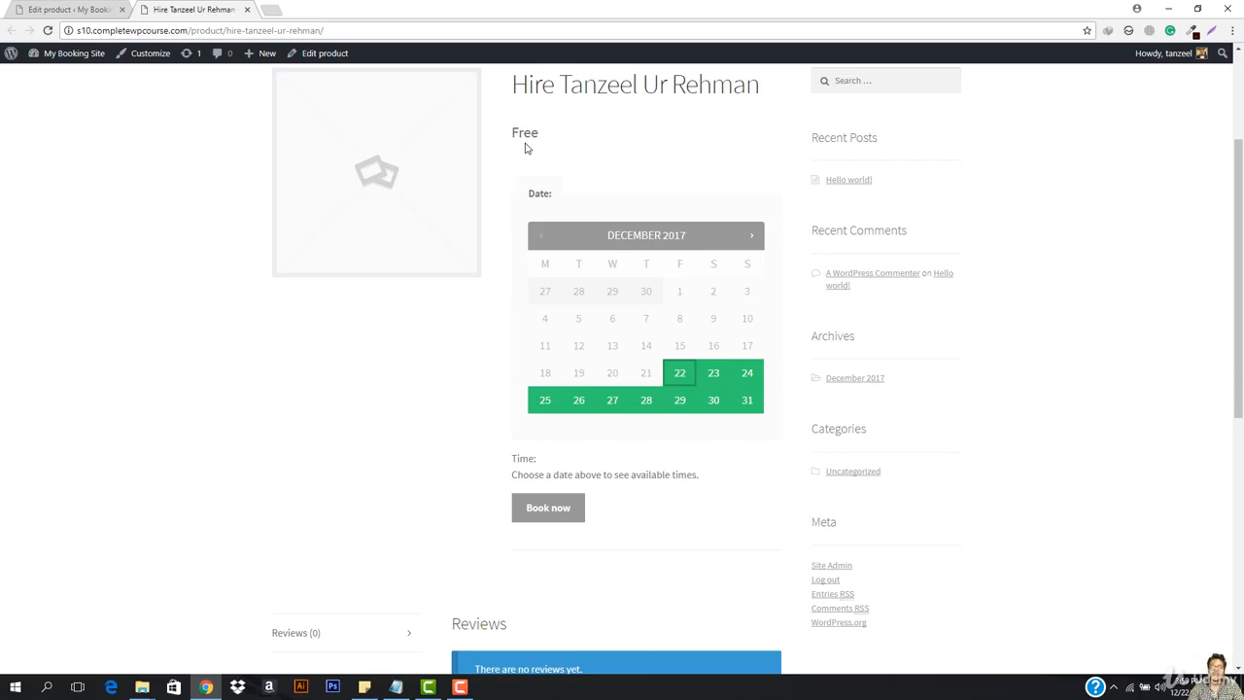
click(680, 373)
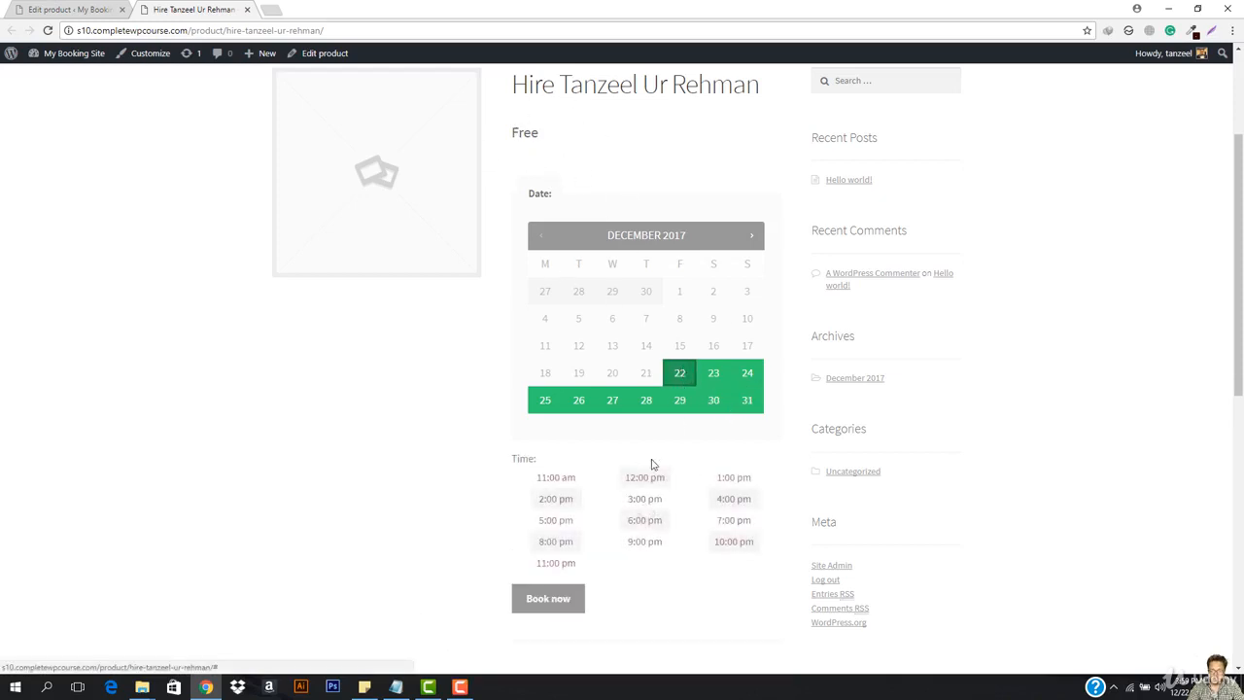
click(557, 478)
scroll(573, 486, down, 2)
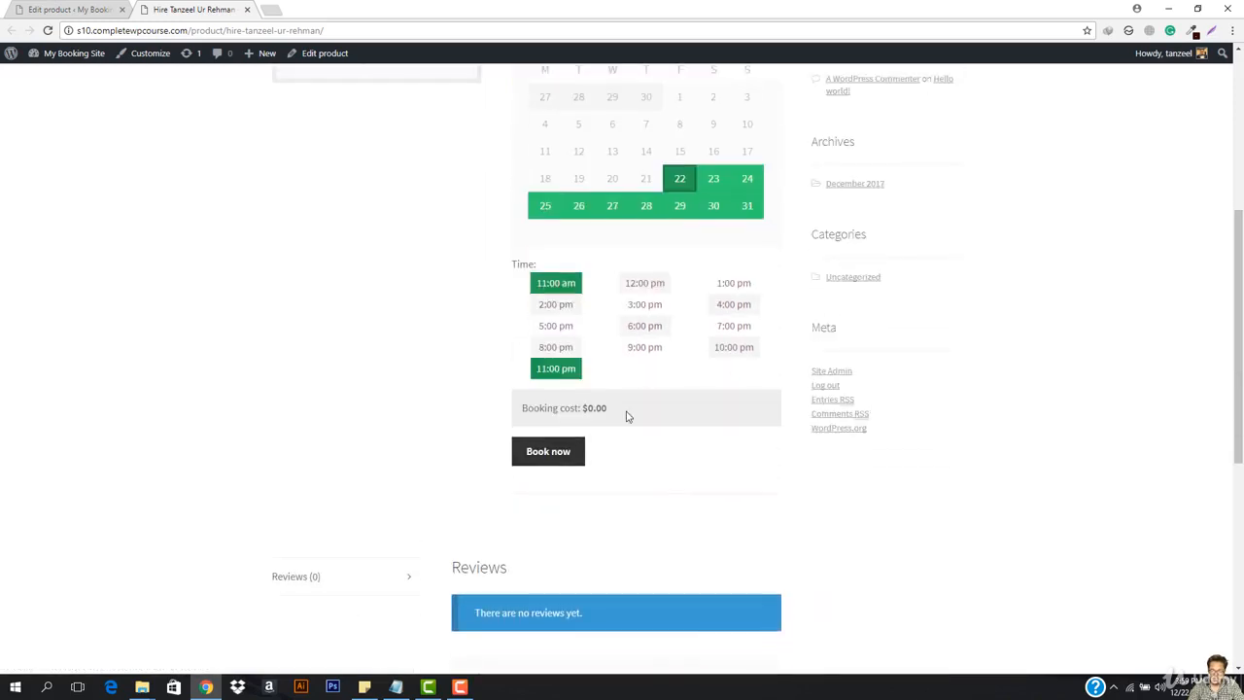
scroll(627, 216, up, 3)
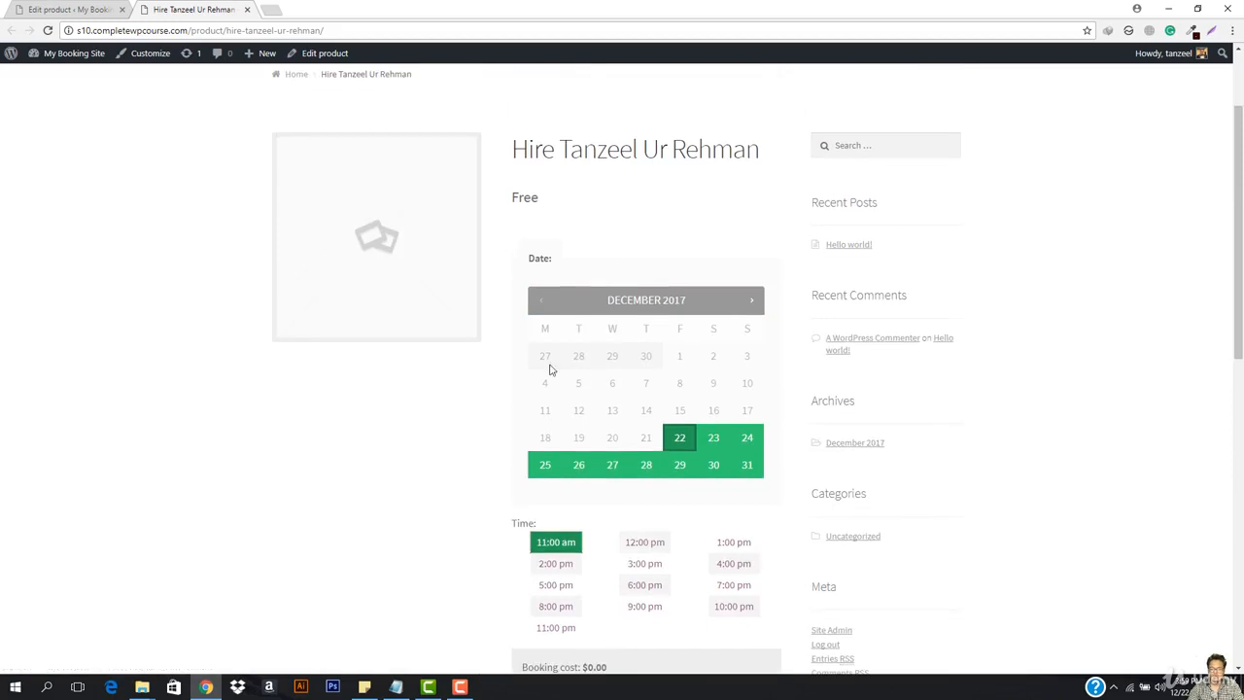
scroll(515, 594, down, 3)
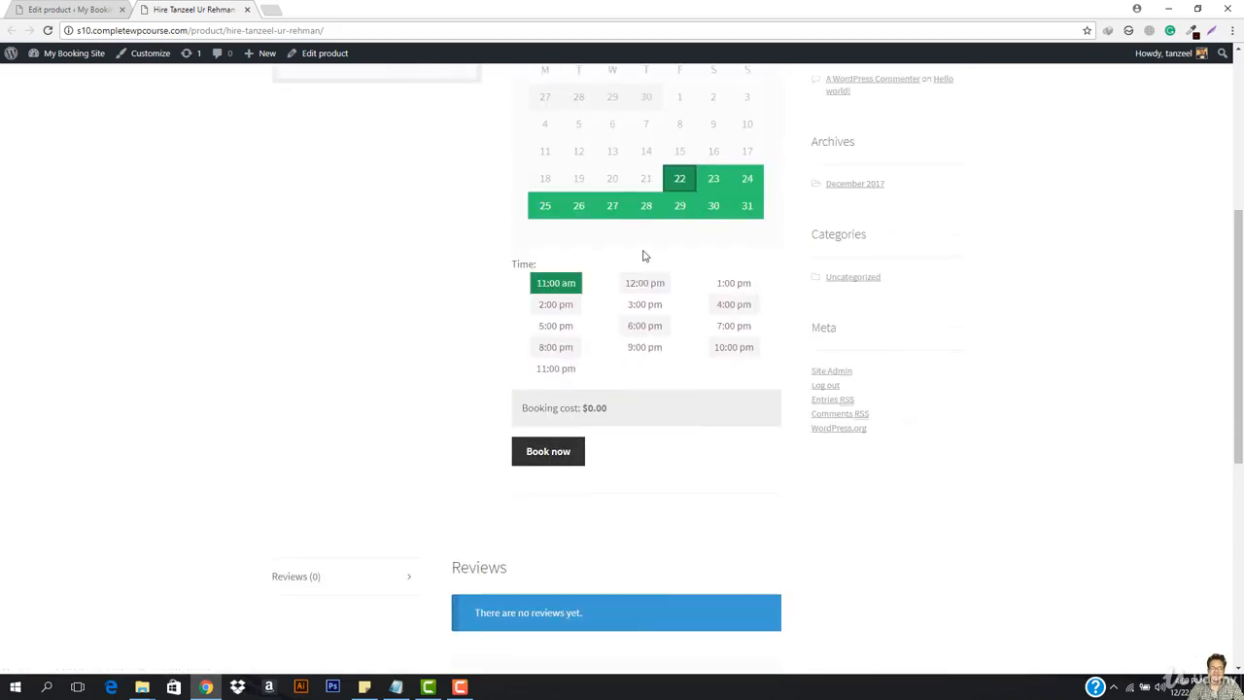
scroll(644, 255, up, 3)
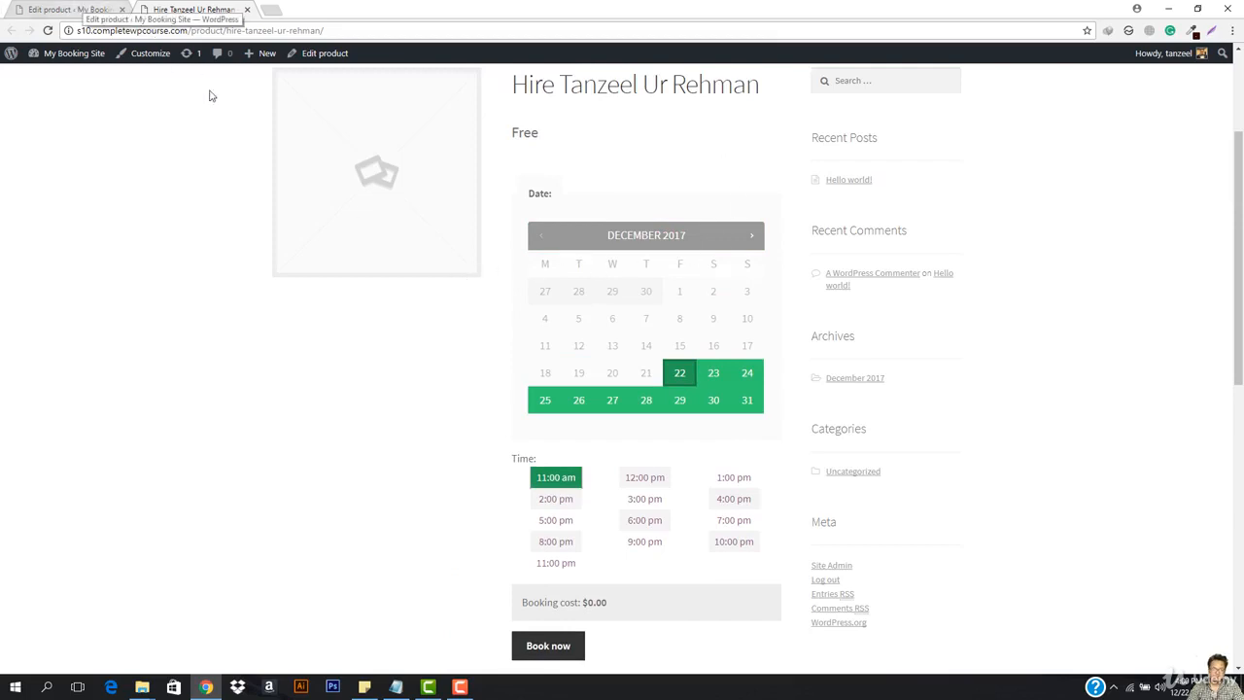
- Return to the product editor and set the booking duration to customer defined blocks of 1 hour
click(44, 9)
scroll(341, 321, down, 3)
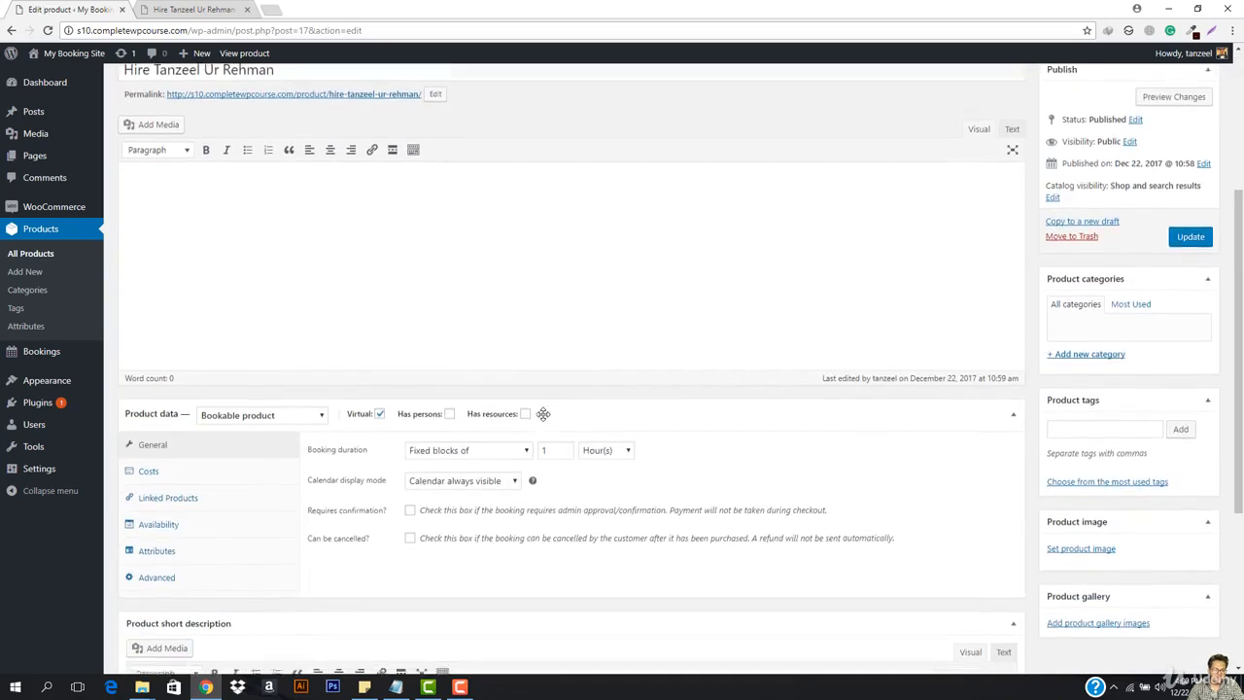
scroll(457, 351, down, 1)
click(505, 326)
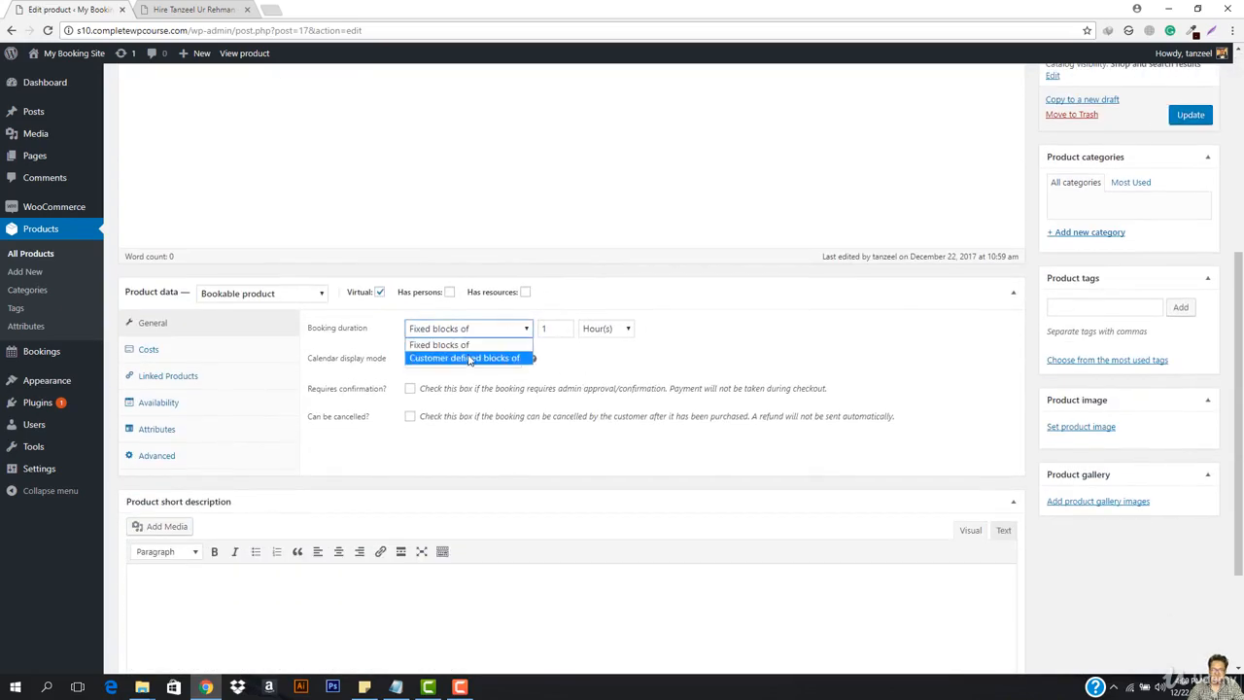
click(468, 356)
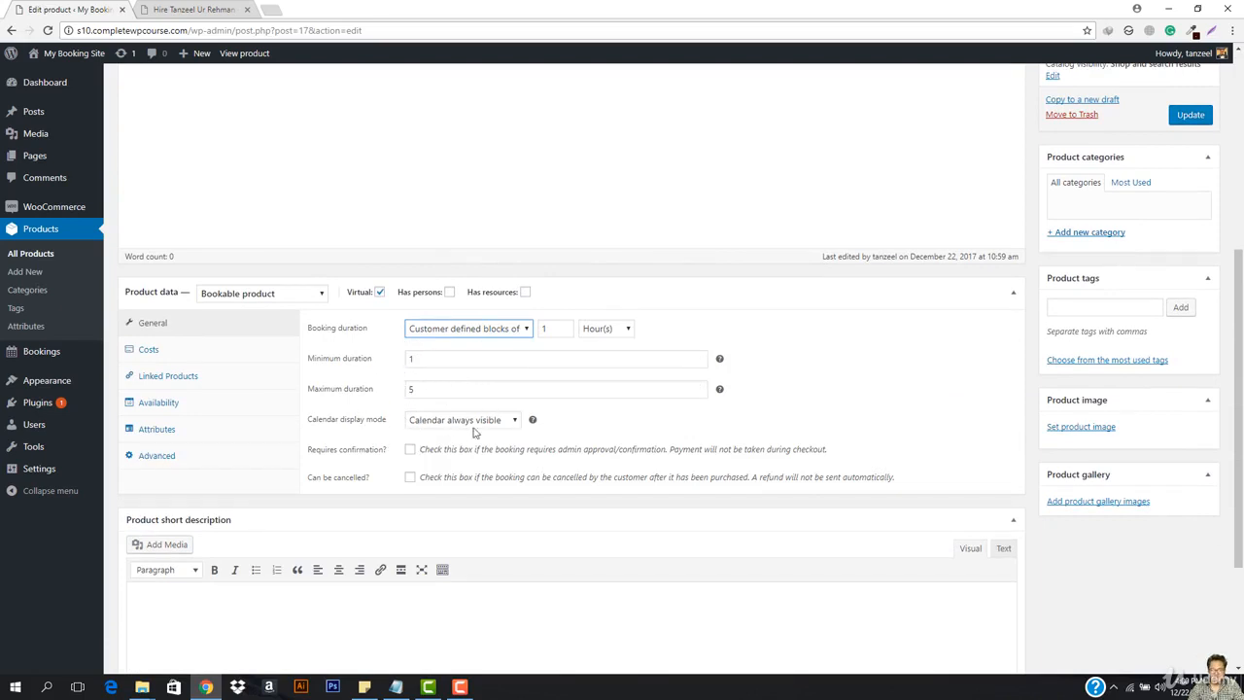
- Compare the editor's calendar display mode setting with the booking calendar and time slots on the product page
click(185, 9)
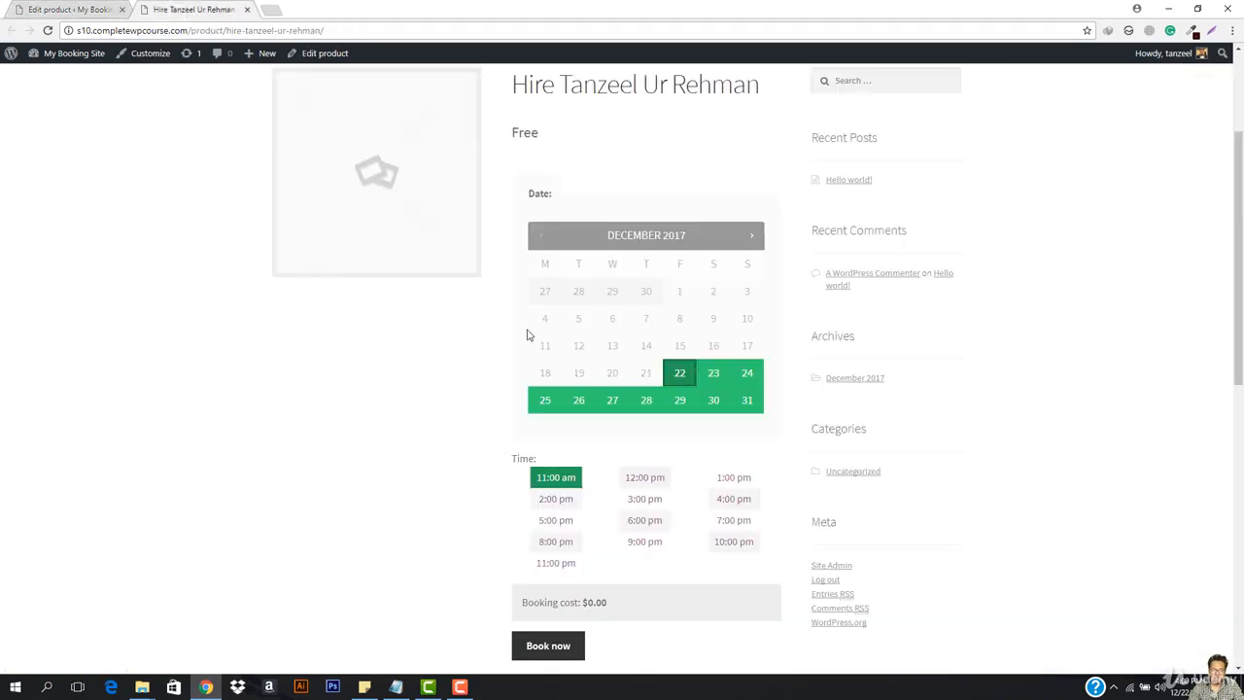
click(83, 9)
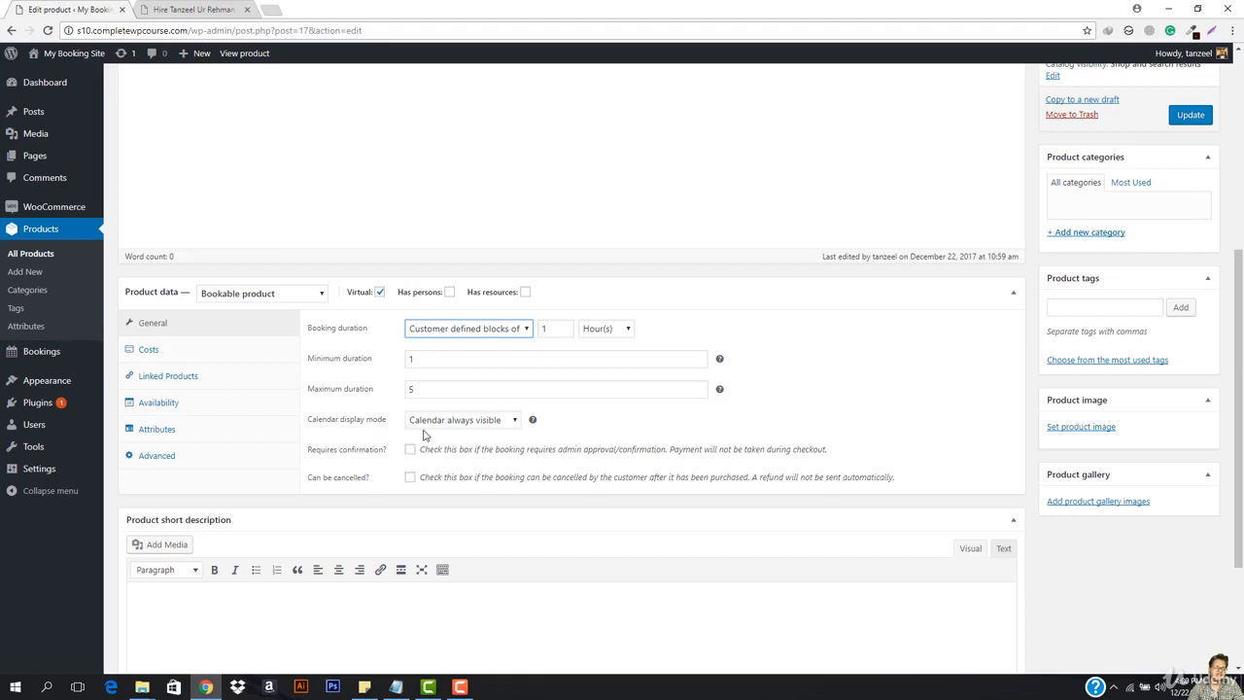
click(173, 9)
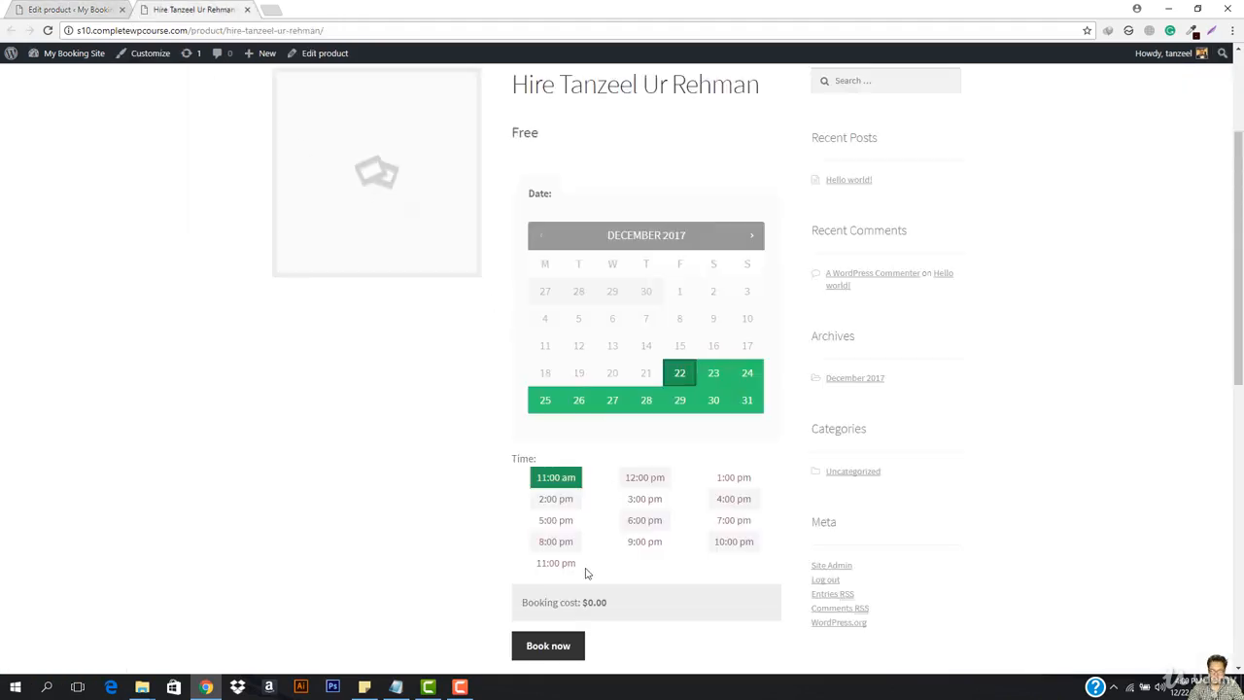
click(86, 8)
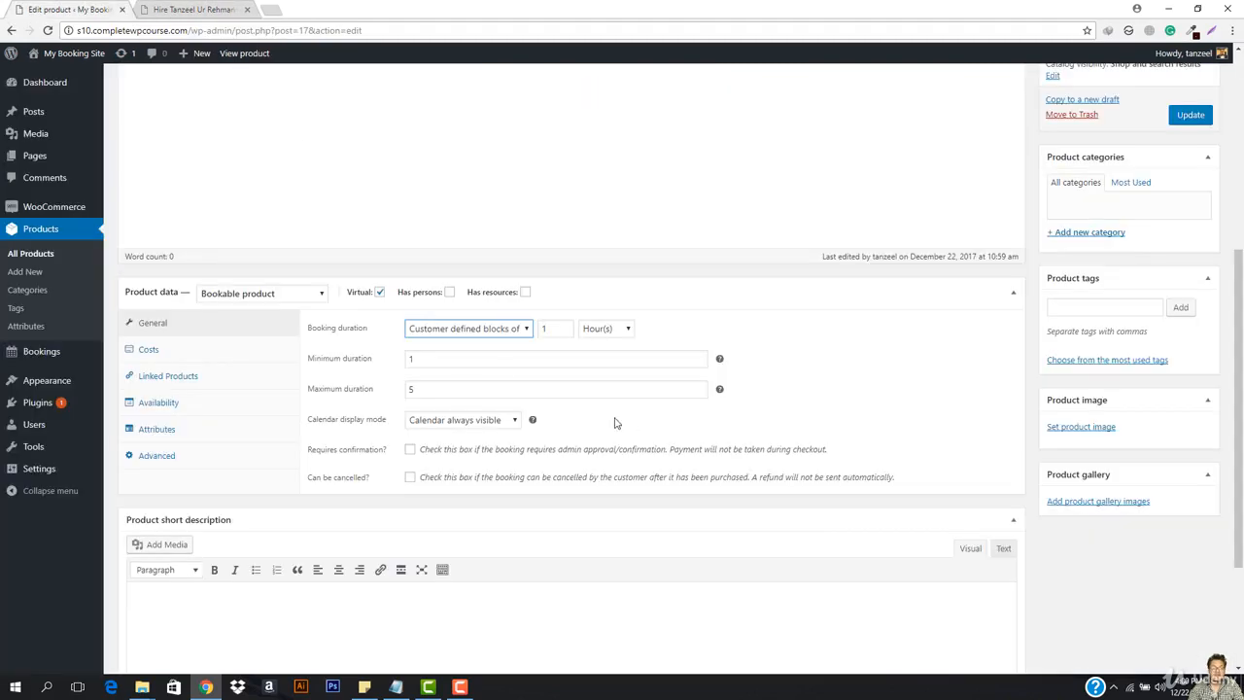
click(193, 9)
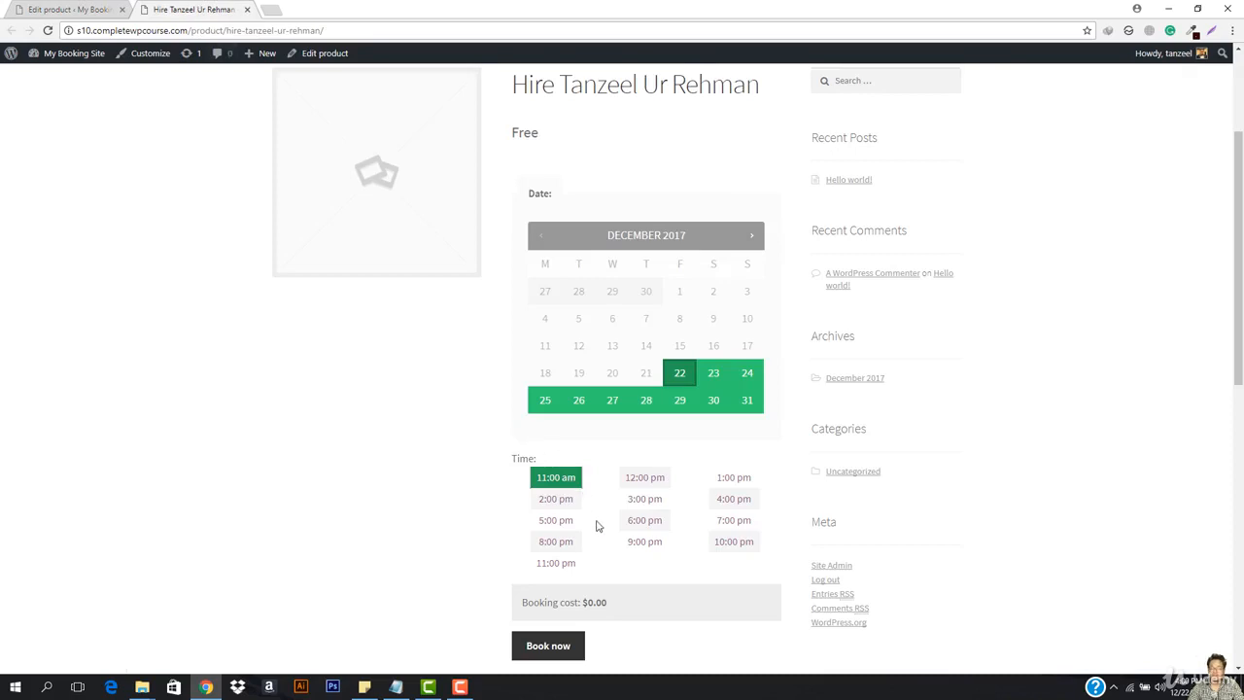
click(70, 7)
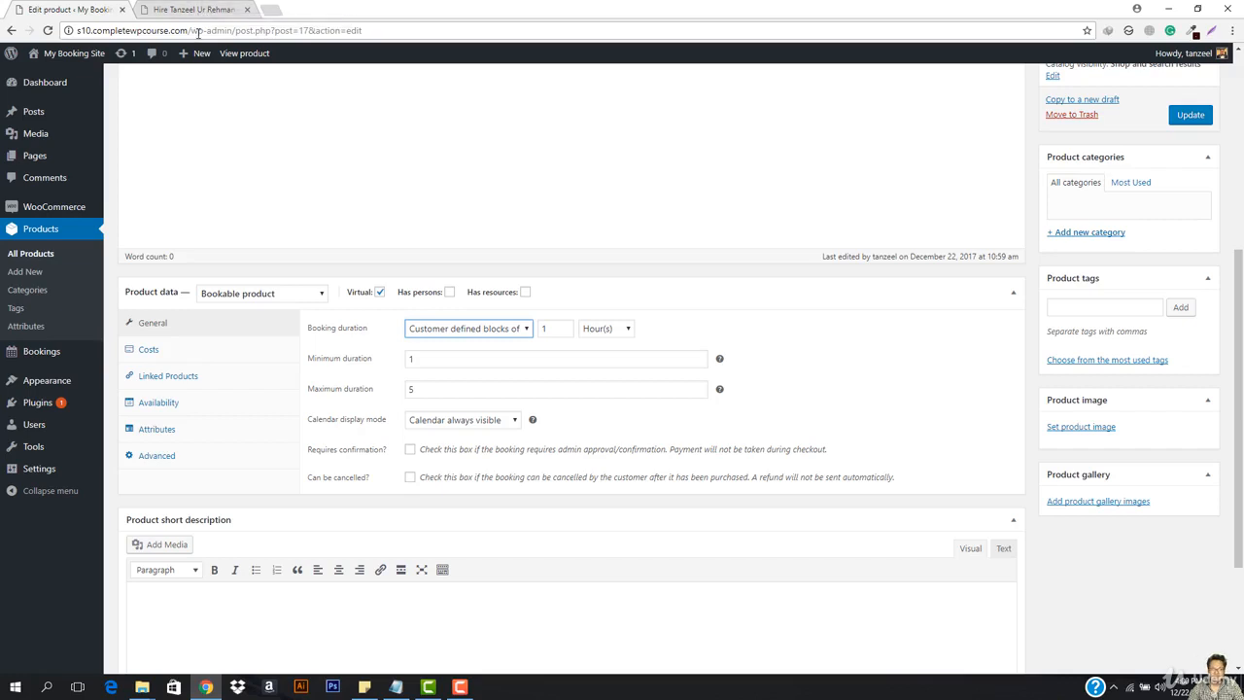
click(204, 8)
click(659, 480)
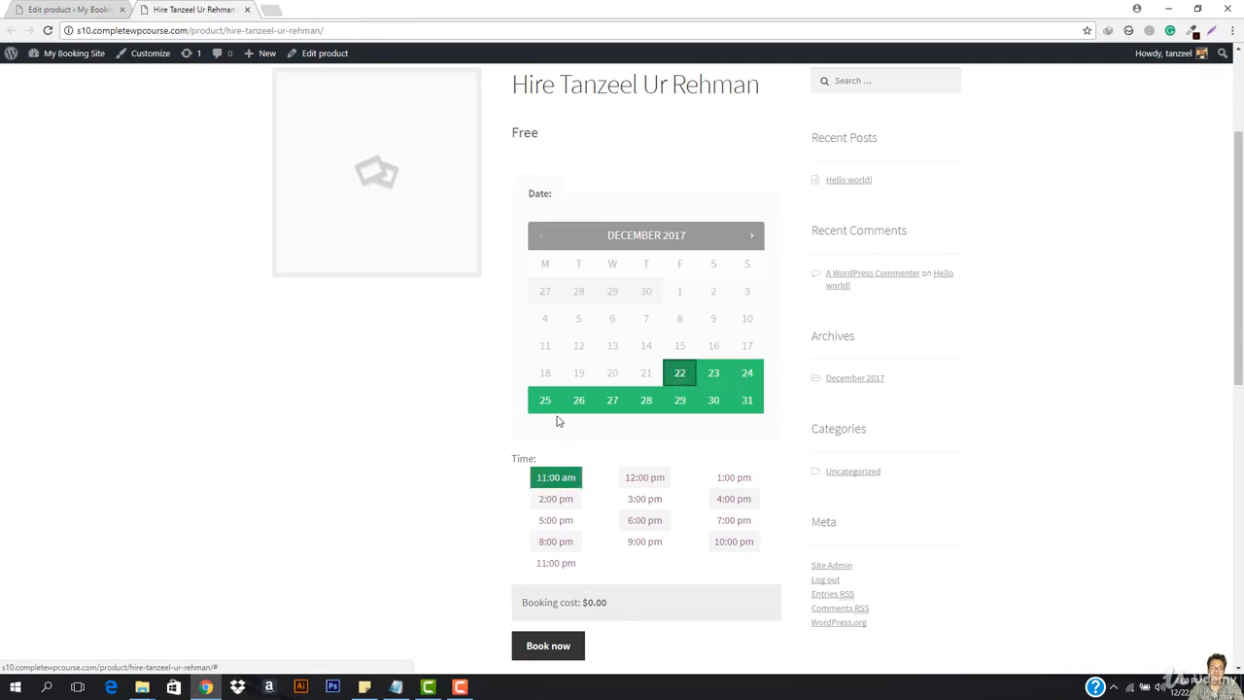
- Compare the duration, confirmation and cancellation settings in the editor with the product page's booking form
click(82, 9)
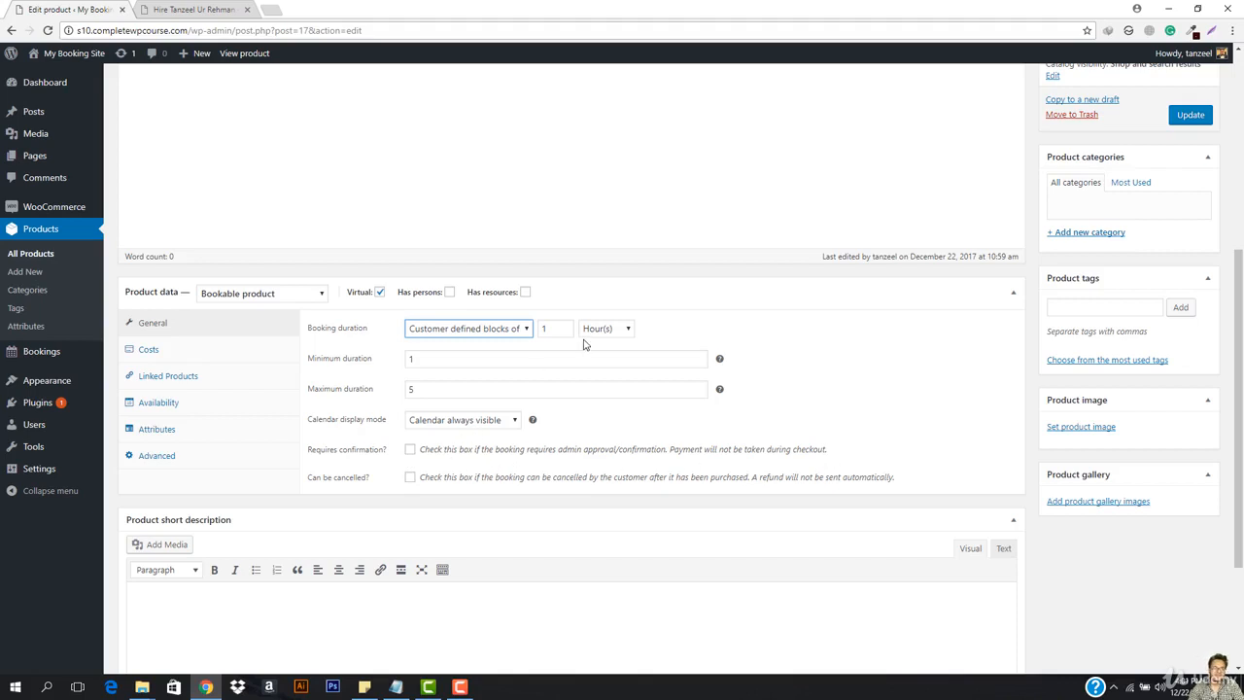
click(195, 10)
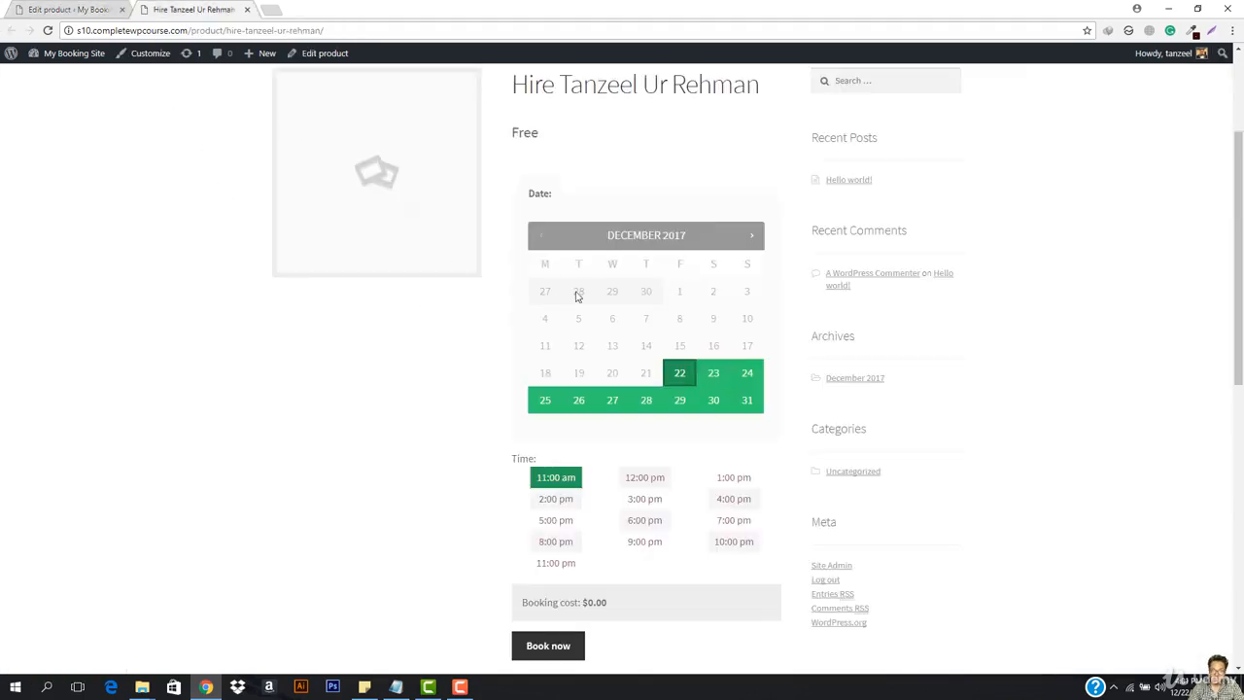
scroll(583, 292, up, 2)
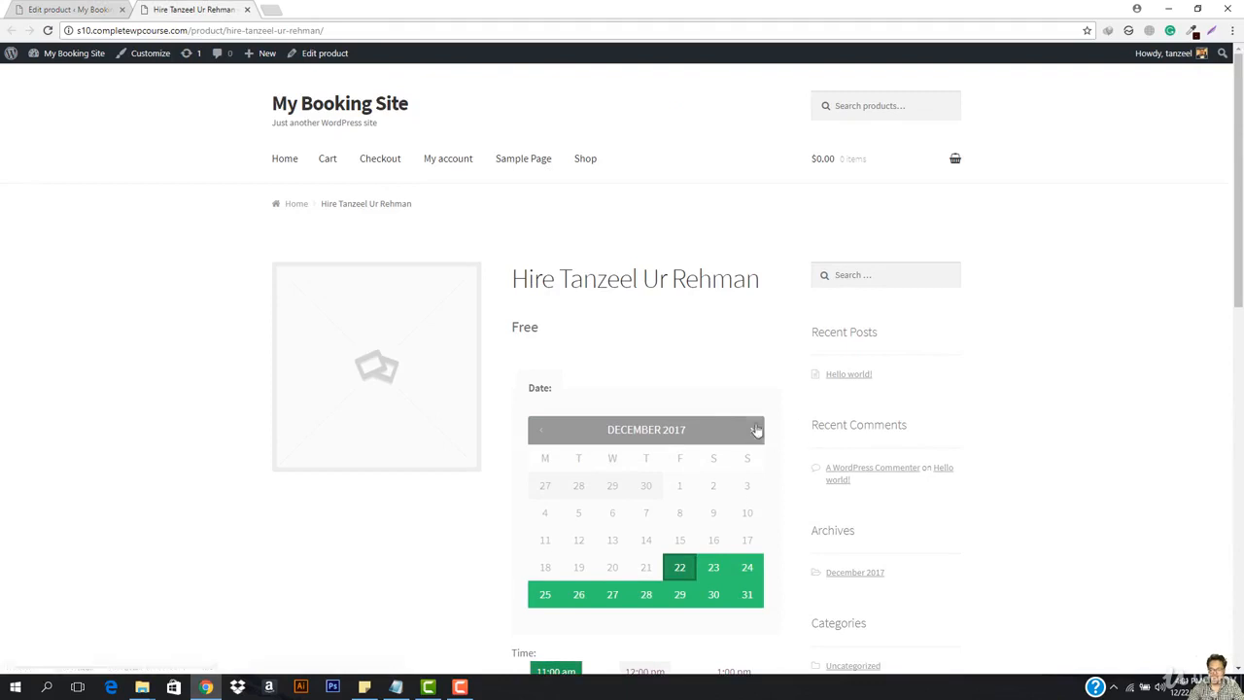
scroll(600, 494, down, 2)
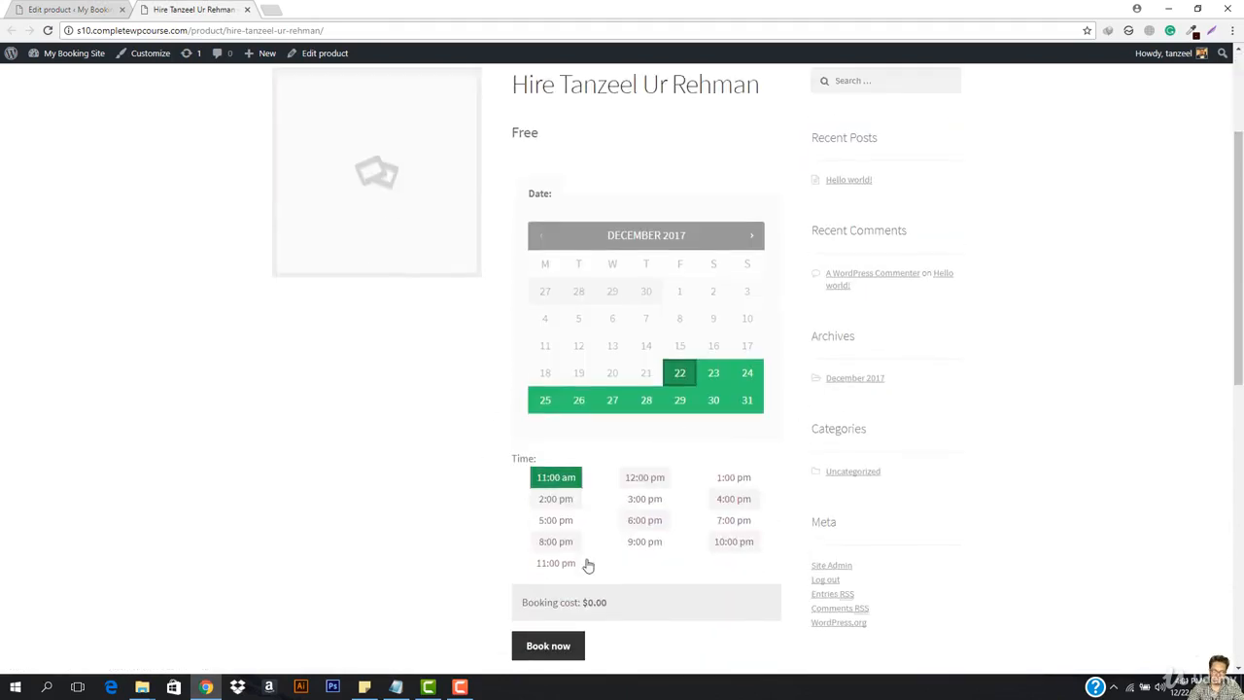
click(67, 8)
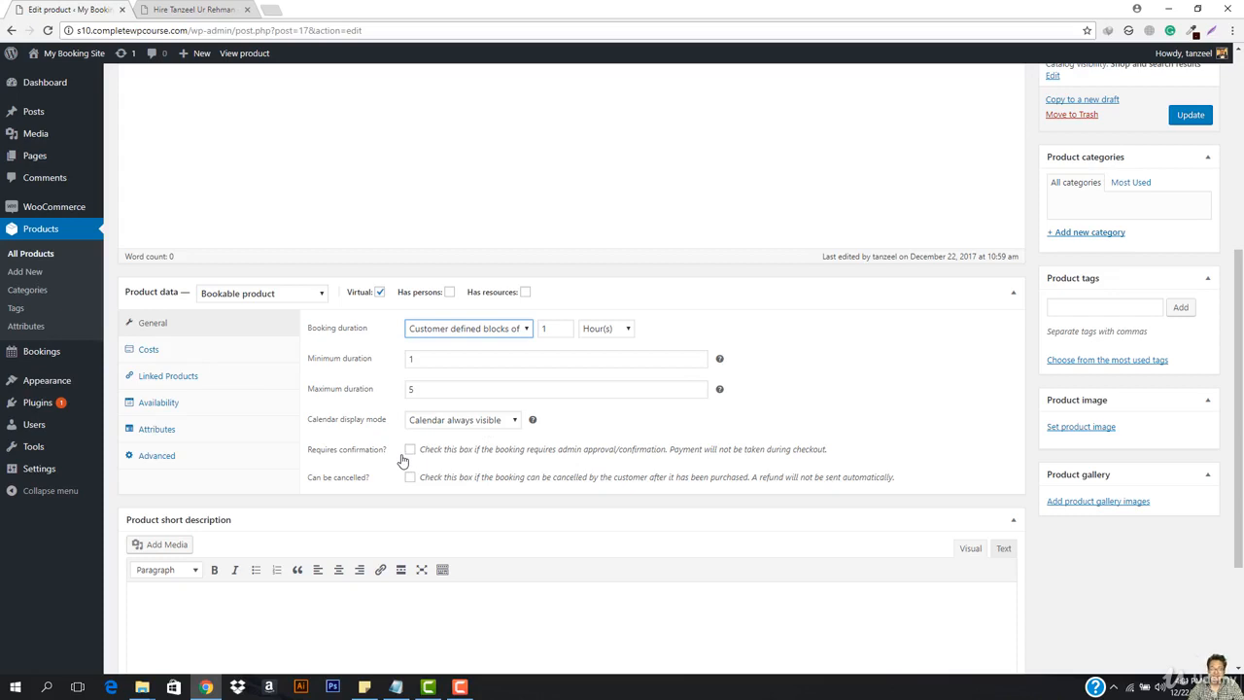
click(173, 9)
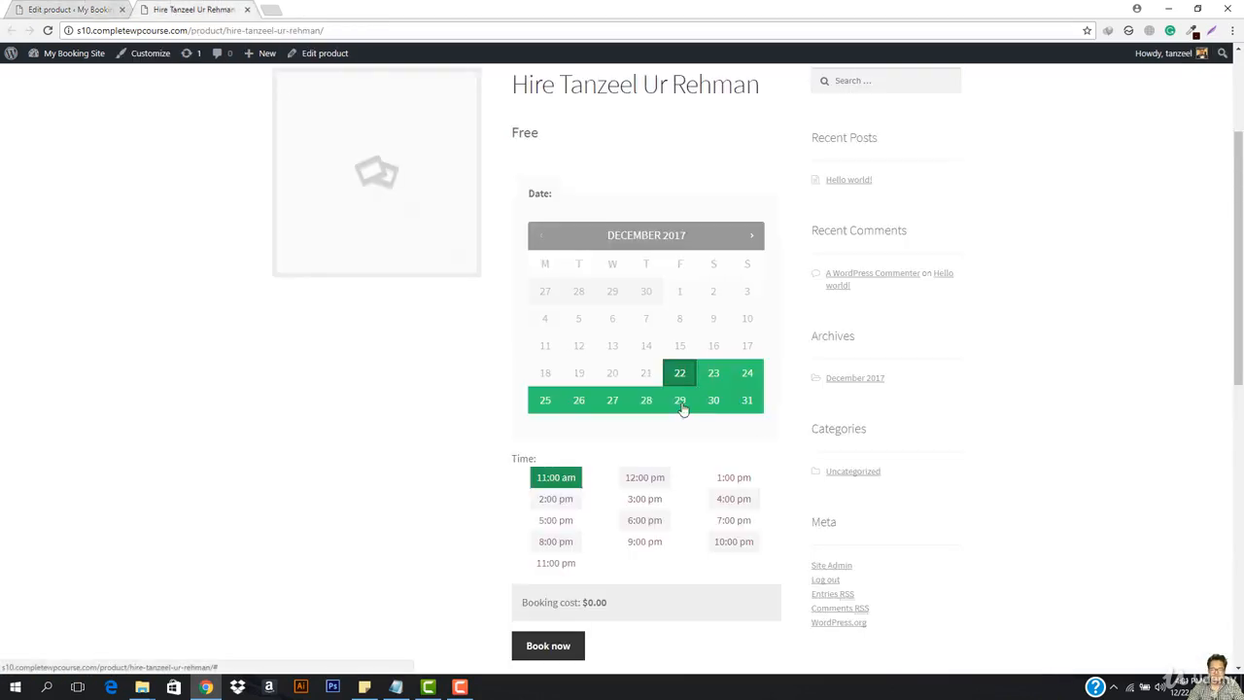
click(68, 9)
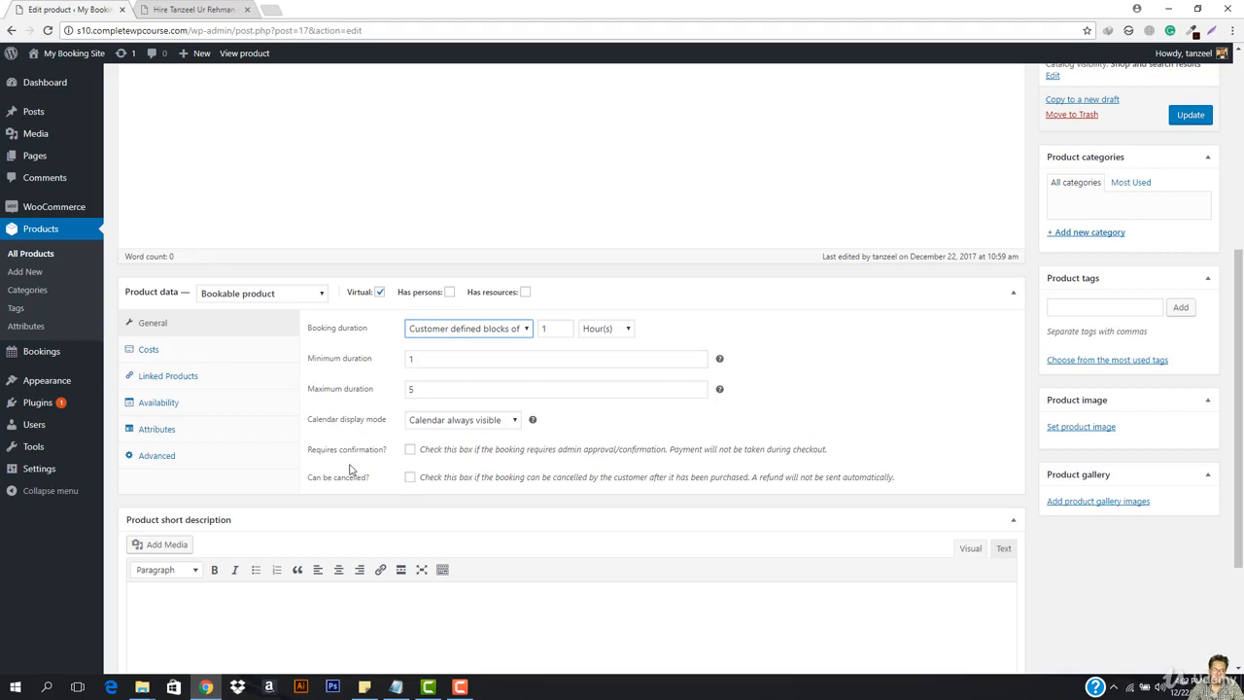
- Review the whole product page, including the title, calendar month, time slots, booking cost and reviews section
click(144, 8)
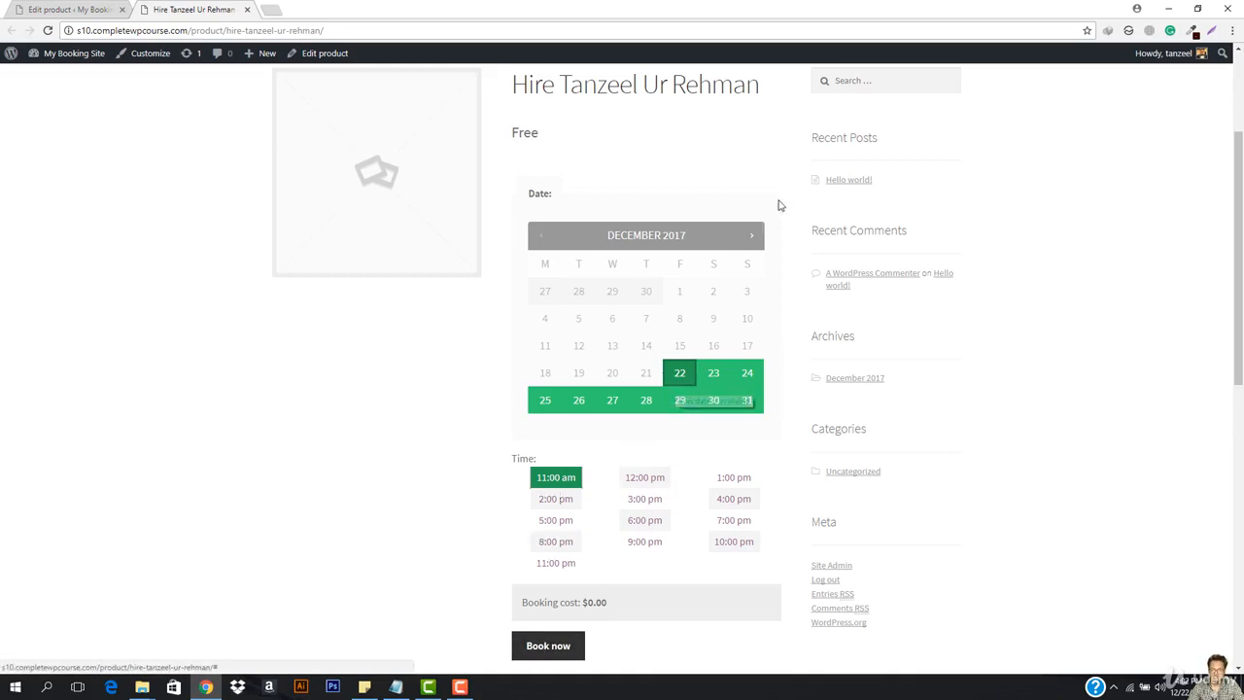
drag(609, 234, 716, 238)
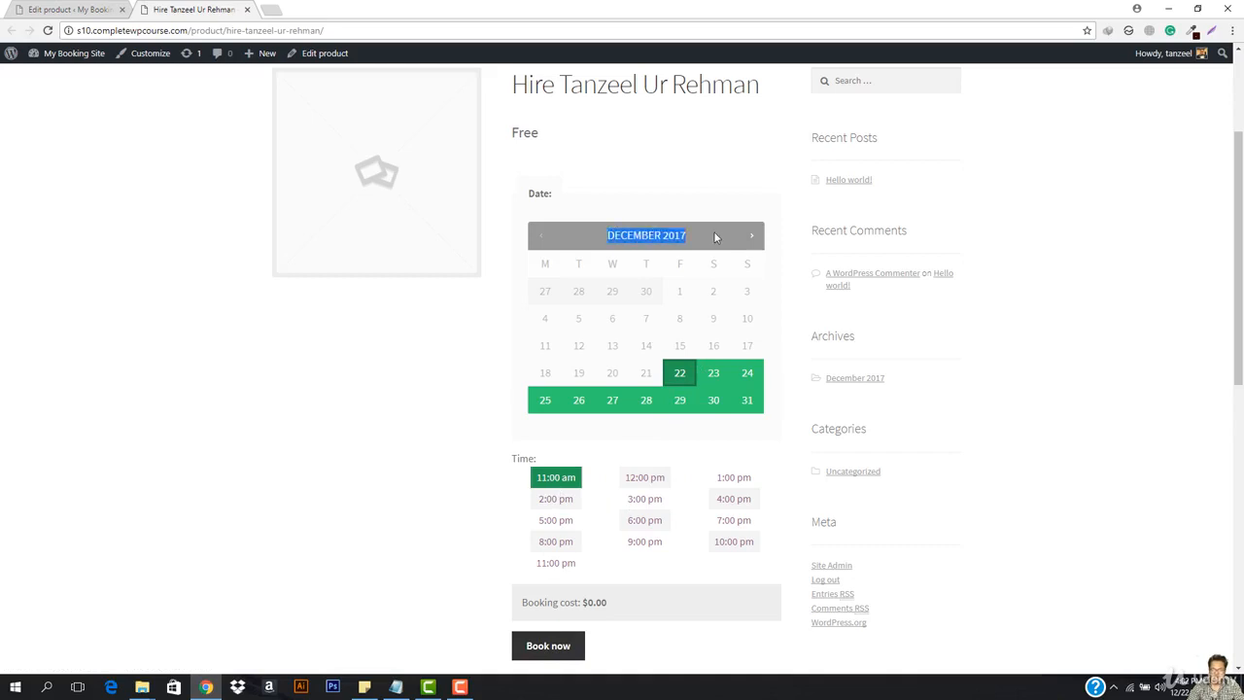
click(717, 238)
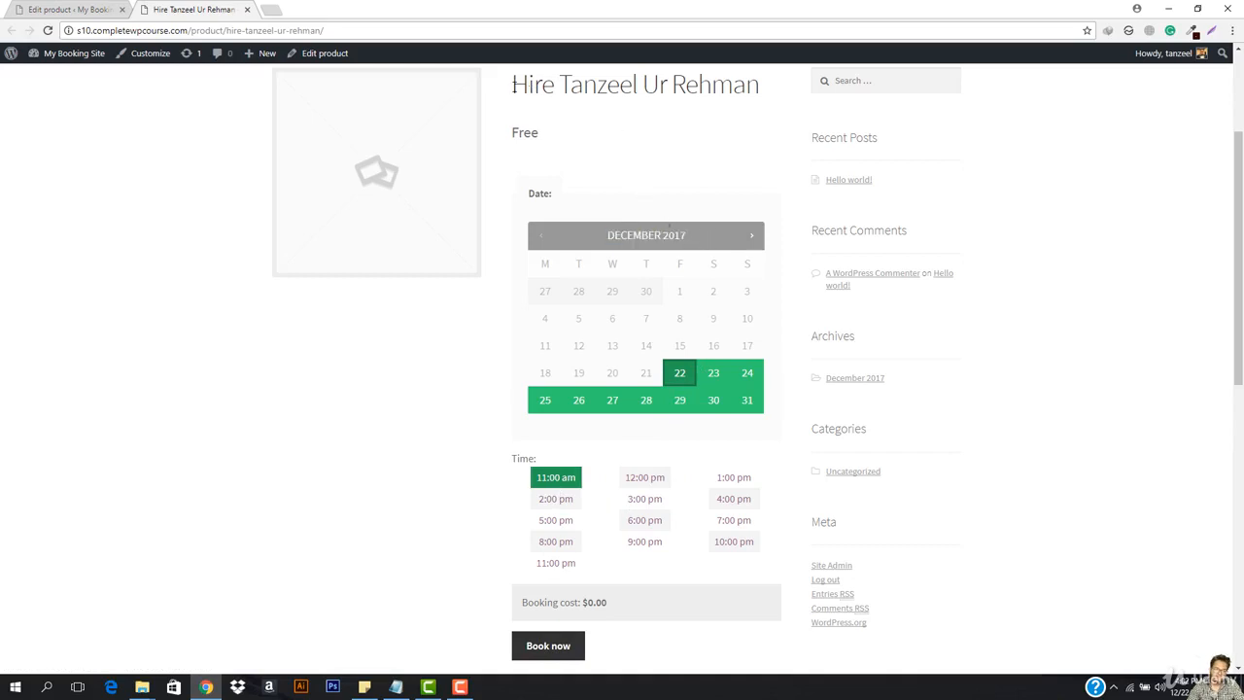
drag(512, 84, 784, 93)
click(785, 92)
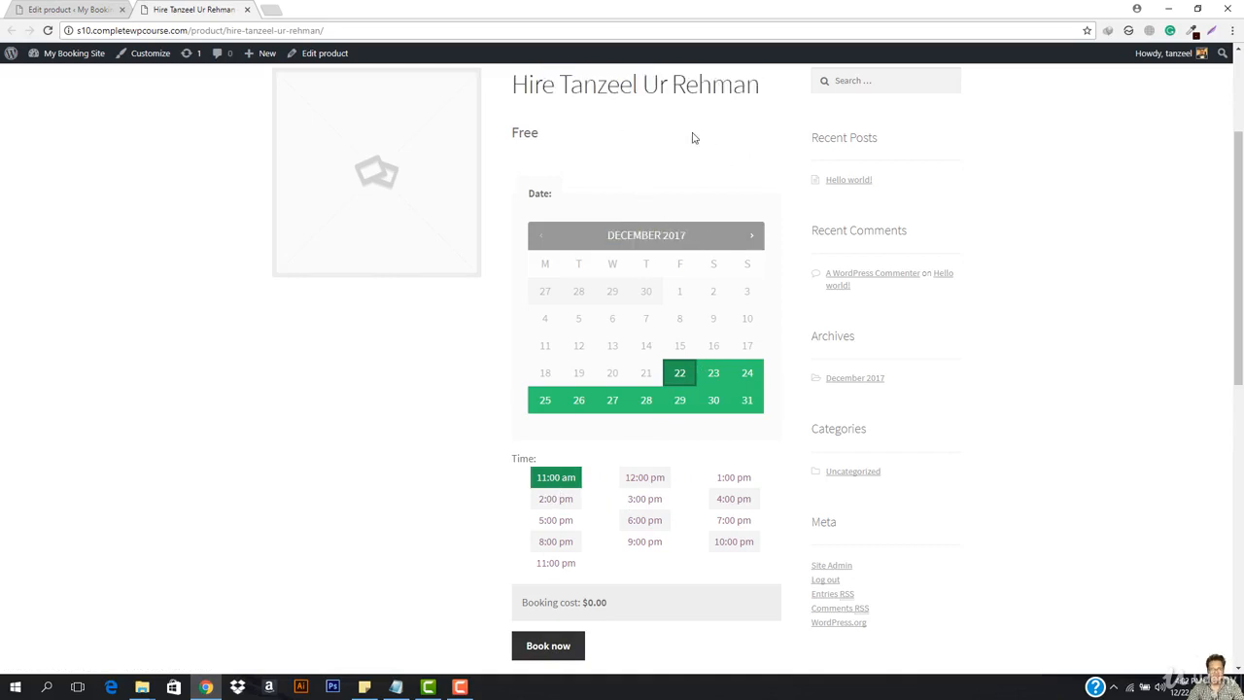
scroll(680, 194, up, 2)
scroll(524, 292, down, 6)
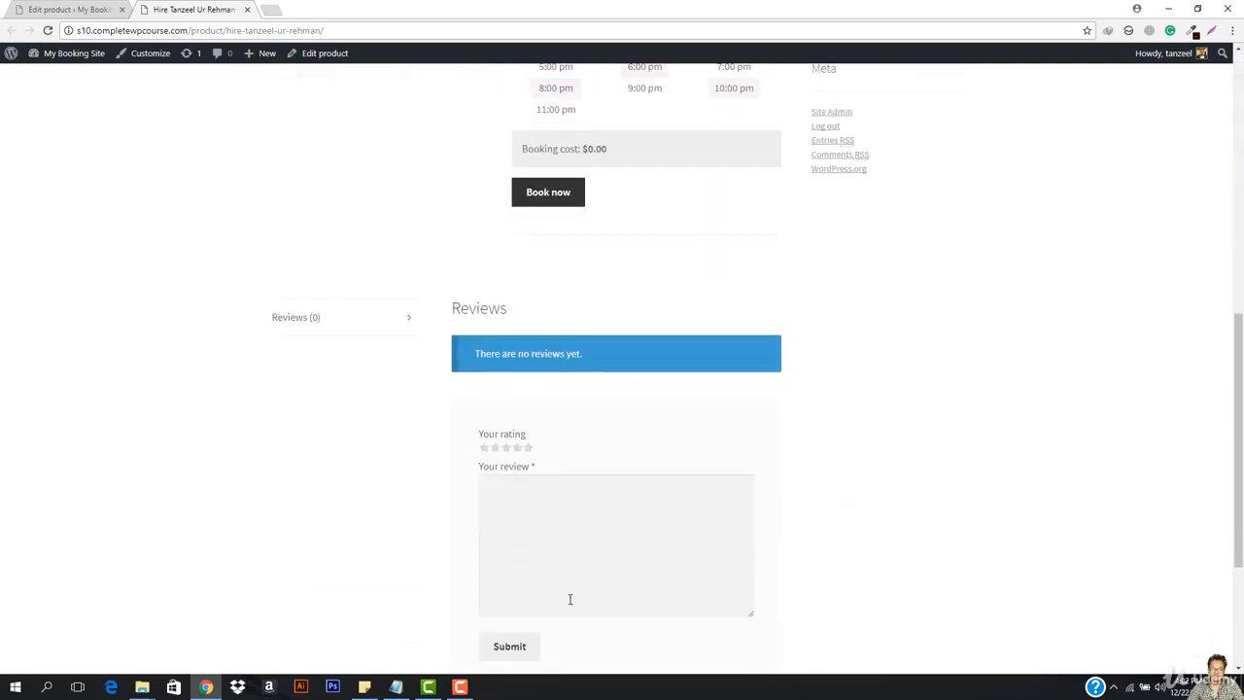
scroll(569, 599, down, 3)
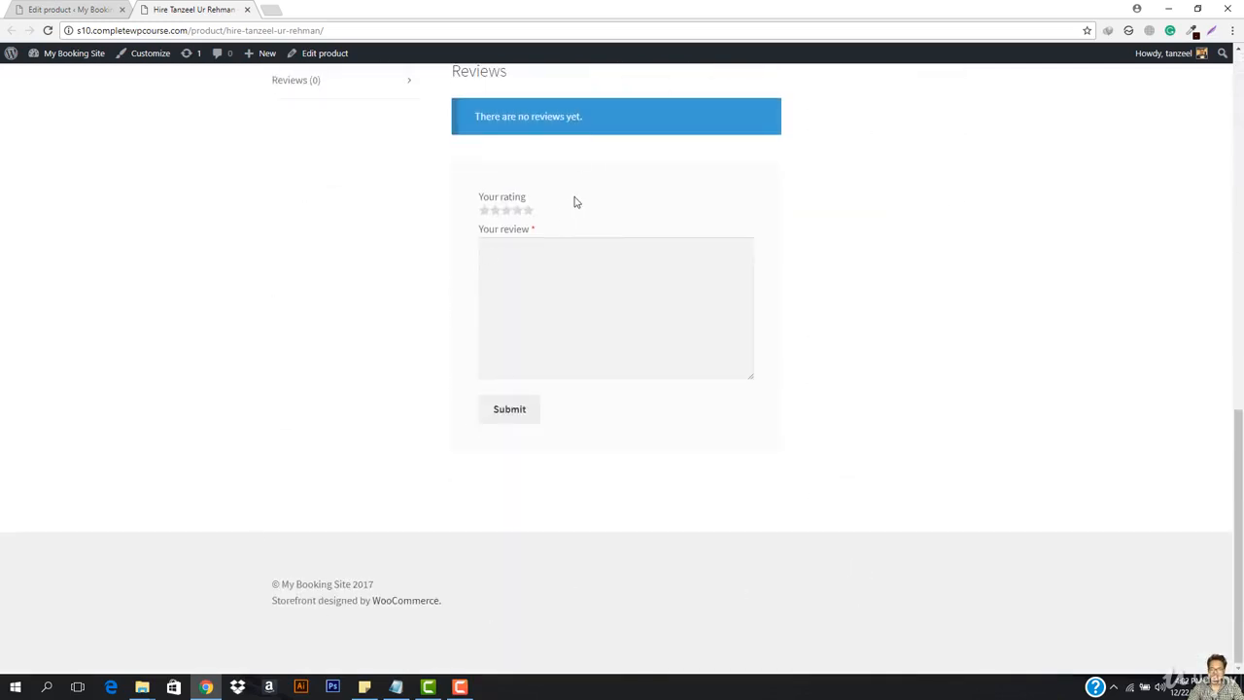
scroll(545, 282, up, 3)
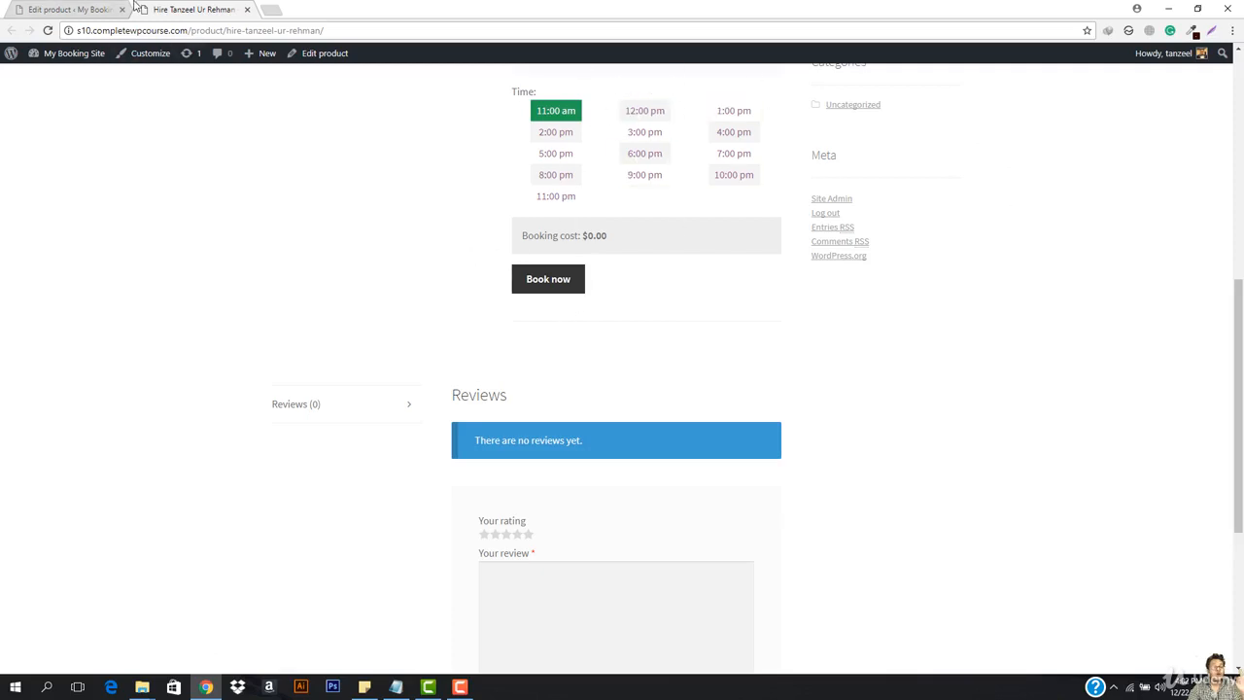
scroll(621, 172, up, 2)
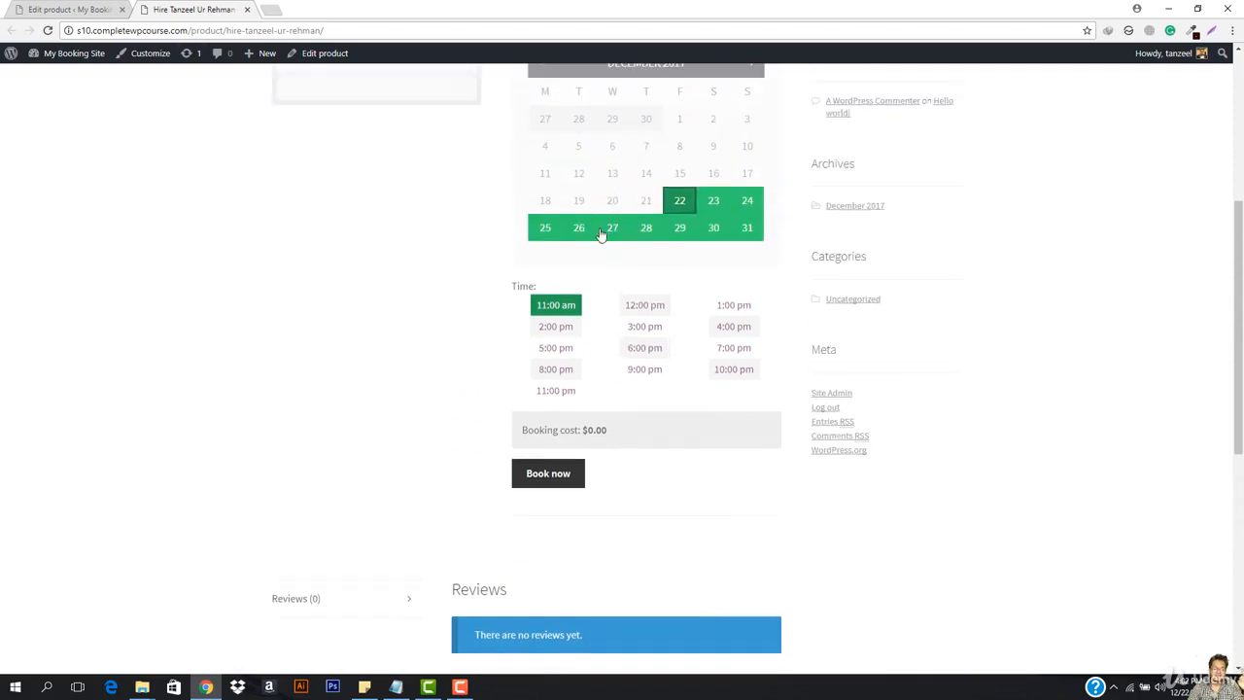
scroll(600, 233, up, 2)
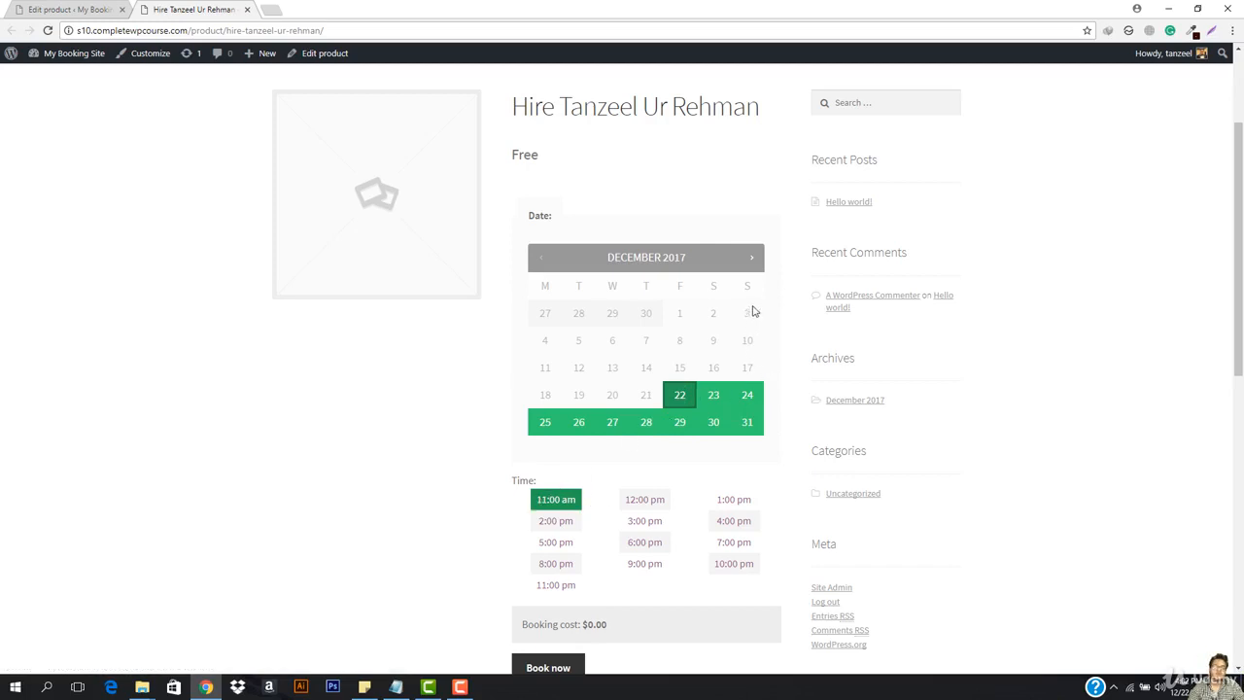
drag(598, 262, 703, 257)
click(702, 255)
drag(511, 107, 765, 106)
click(765, 106)
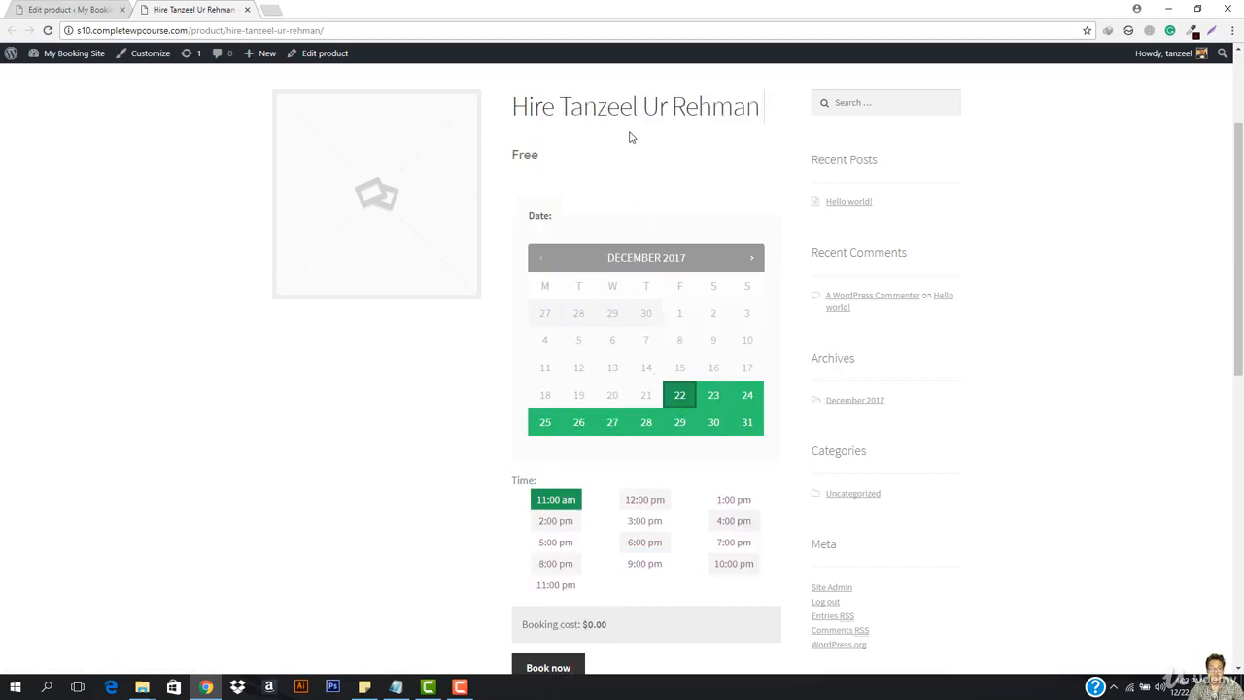
- Return to the product editor, check the cost and duration settings, and set the block cost to 50
click(95, 8)
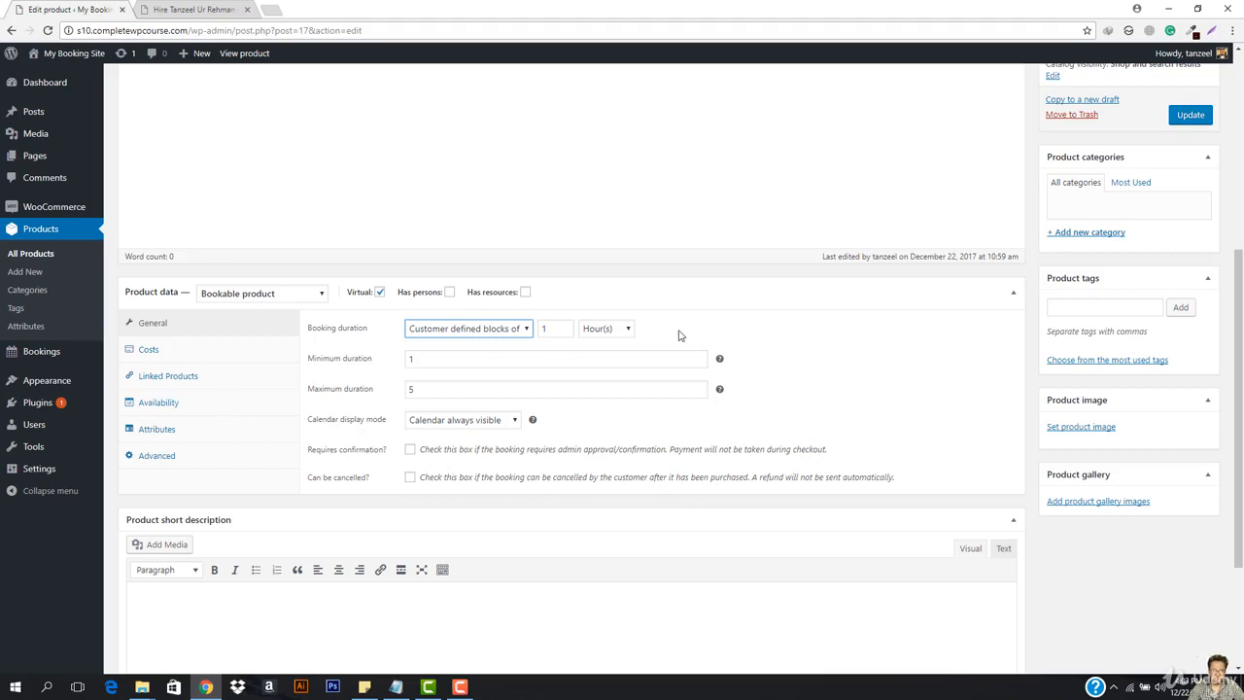
click(180, 353)
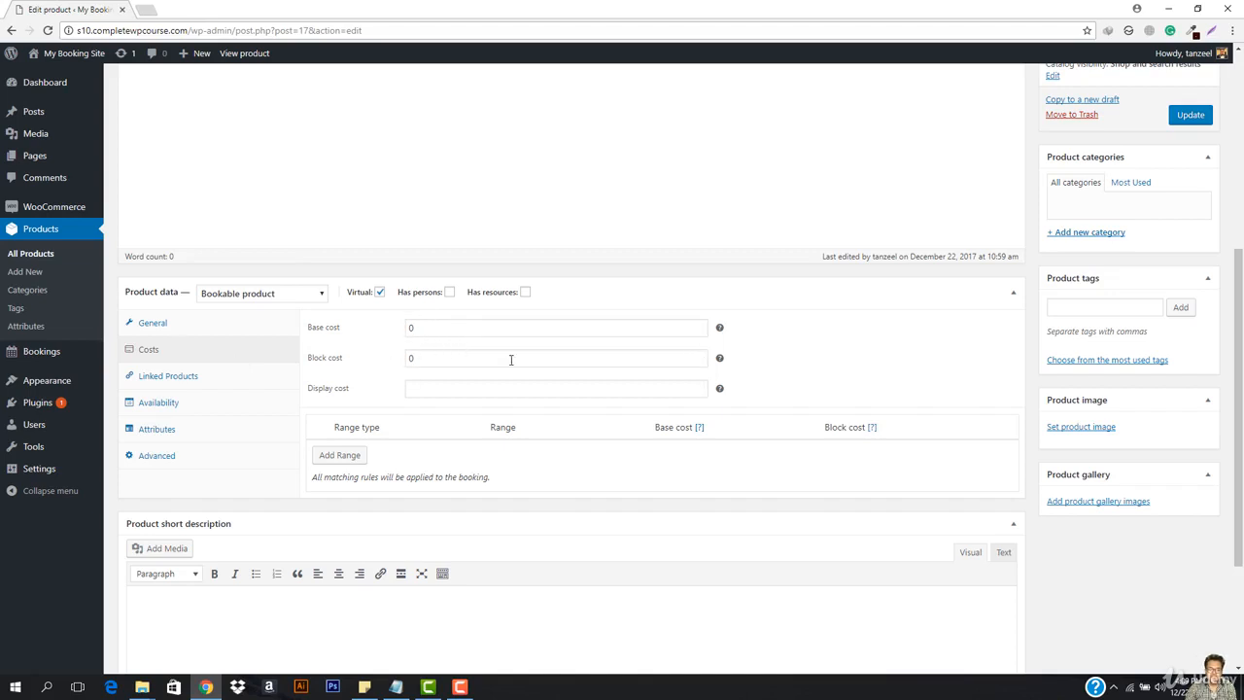
click(152, 323)
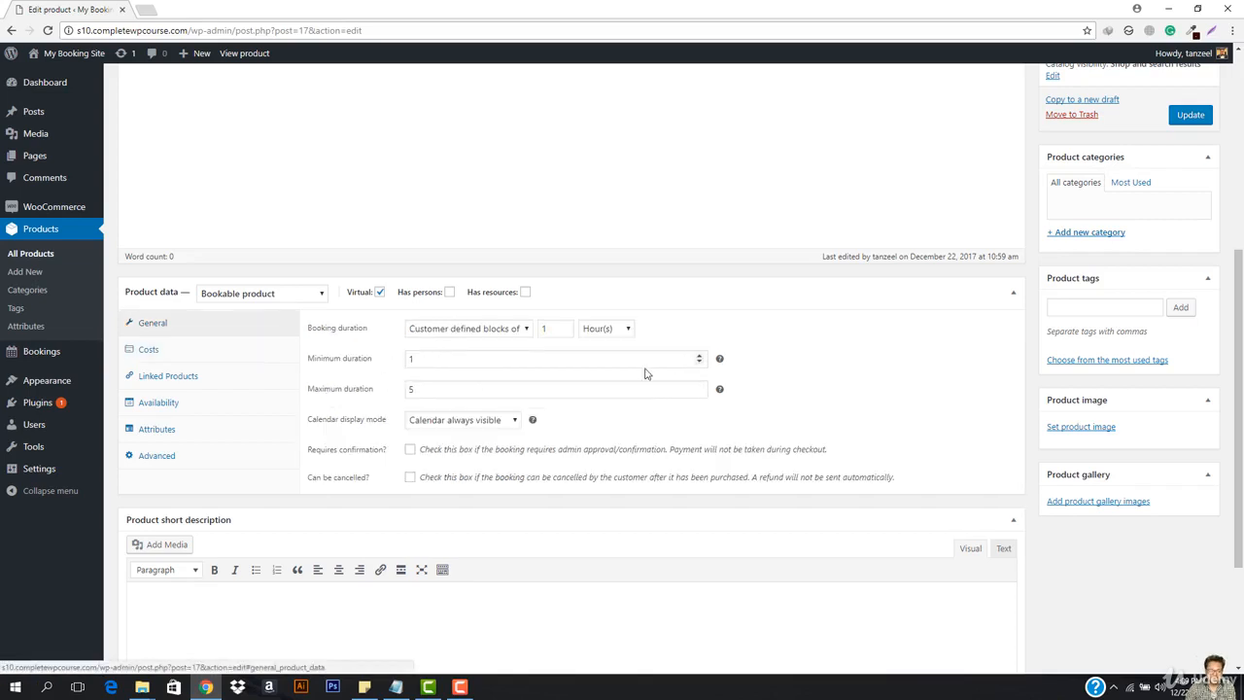
click(196, 352)
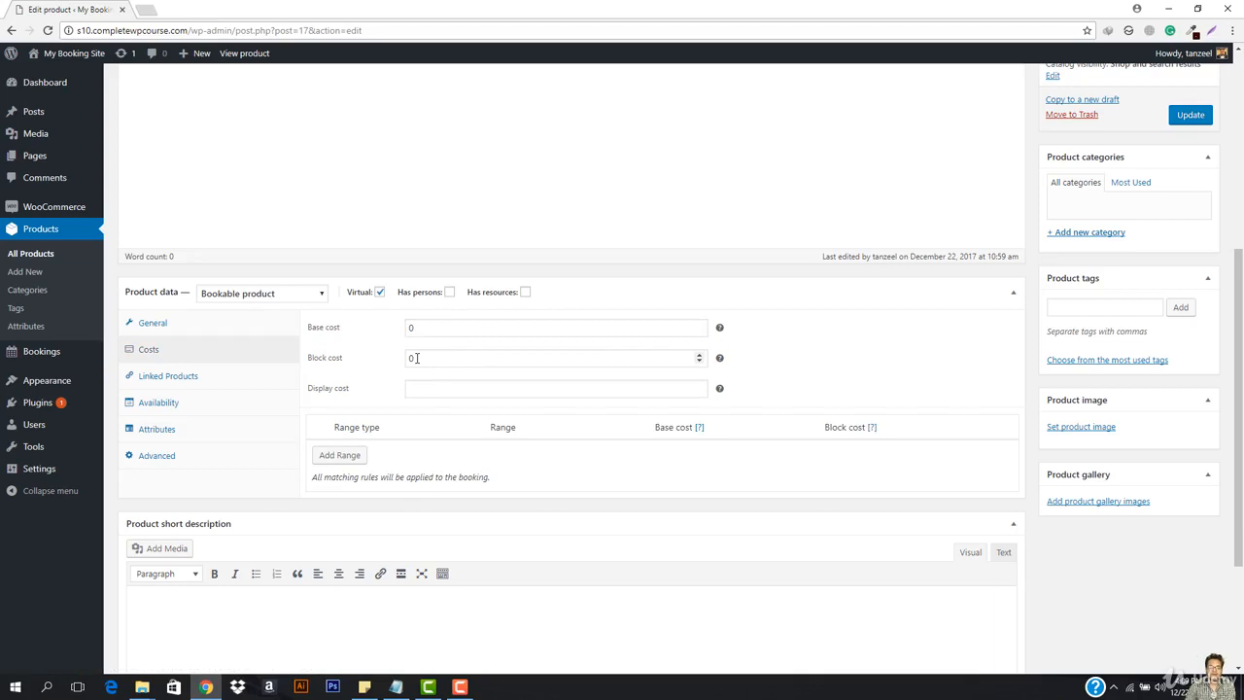
click(416, 357)
text(50)
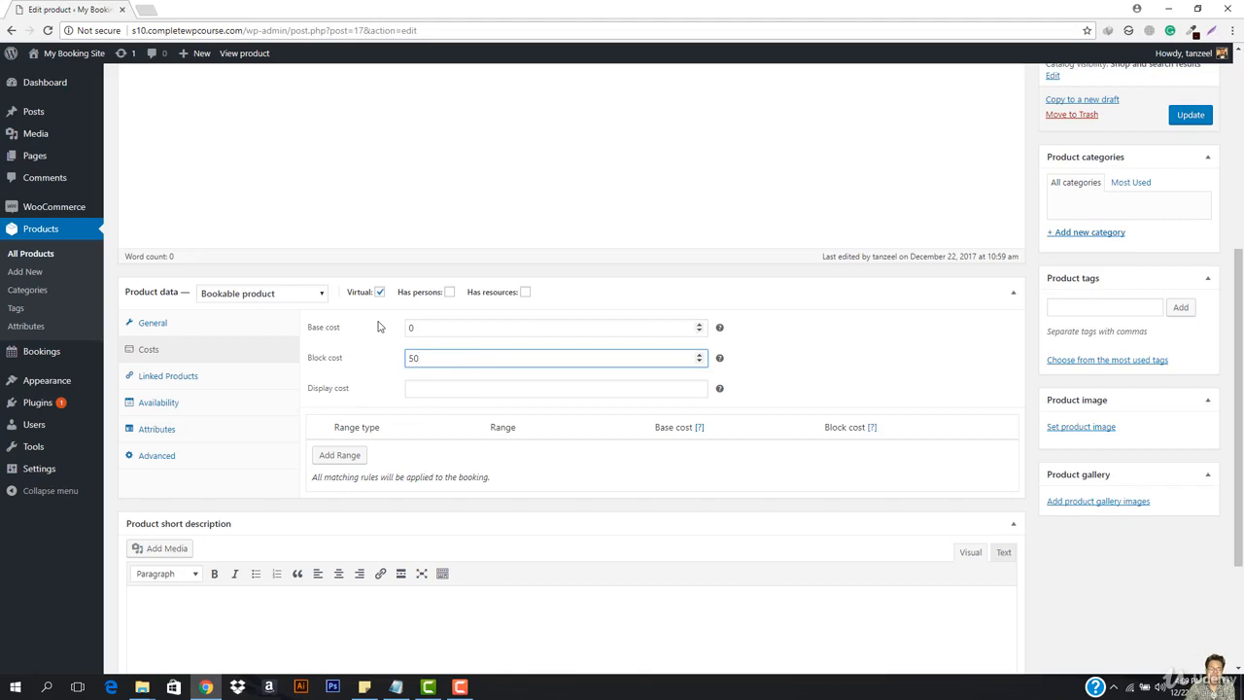
- Review the available booking duration units and compare them with the product's cost settings
click(158, 324)
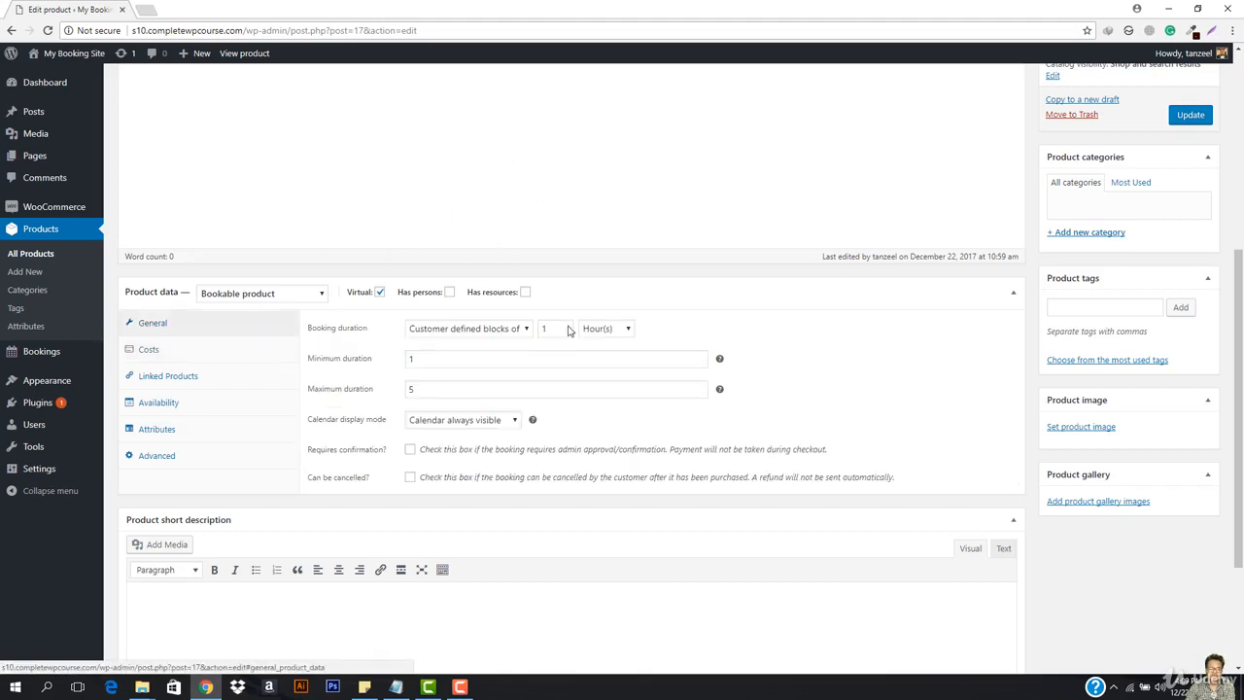
click(628, 329)
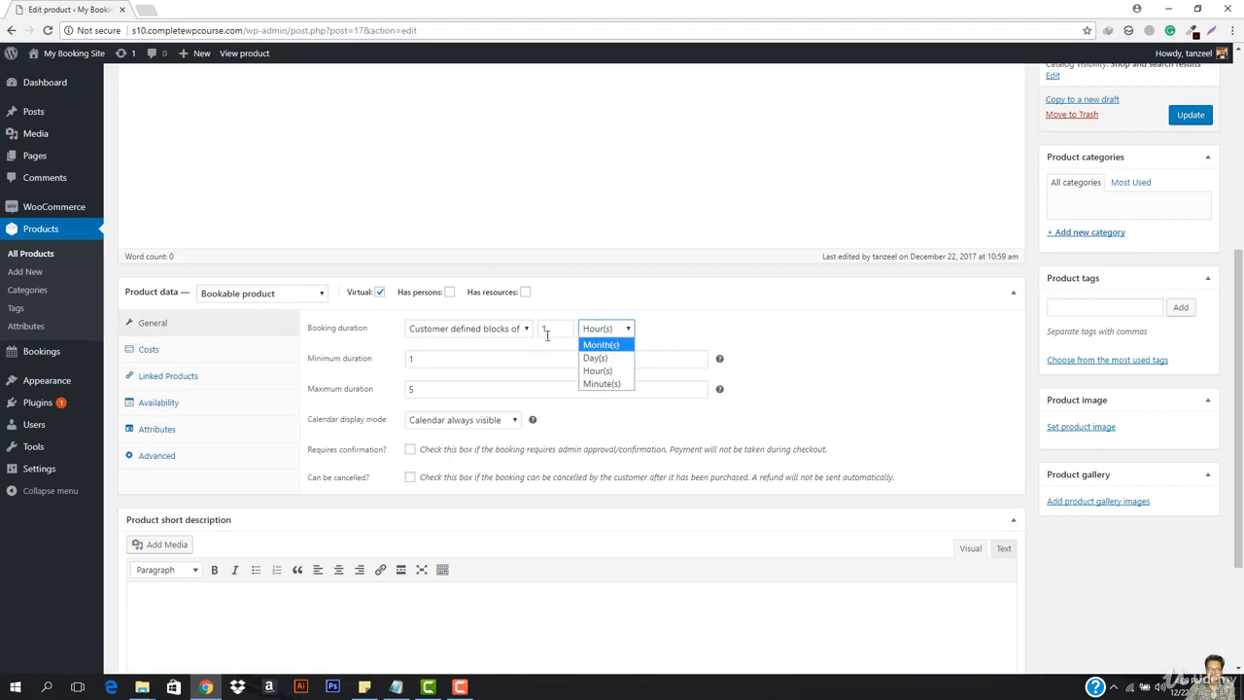
click(146, 351)
click(147, 351)
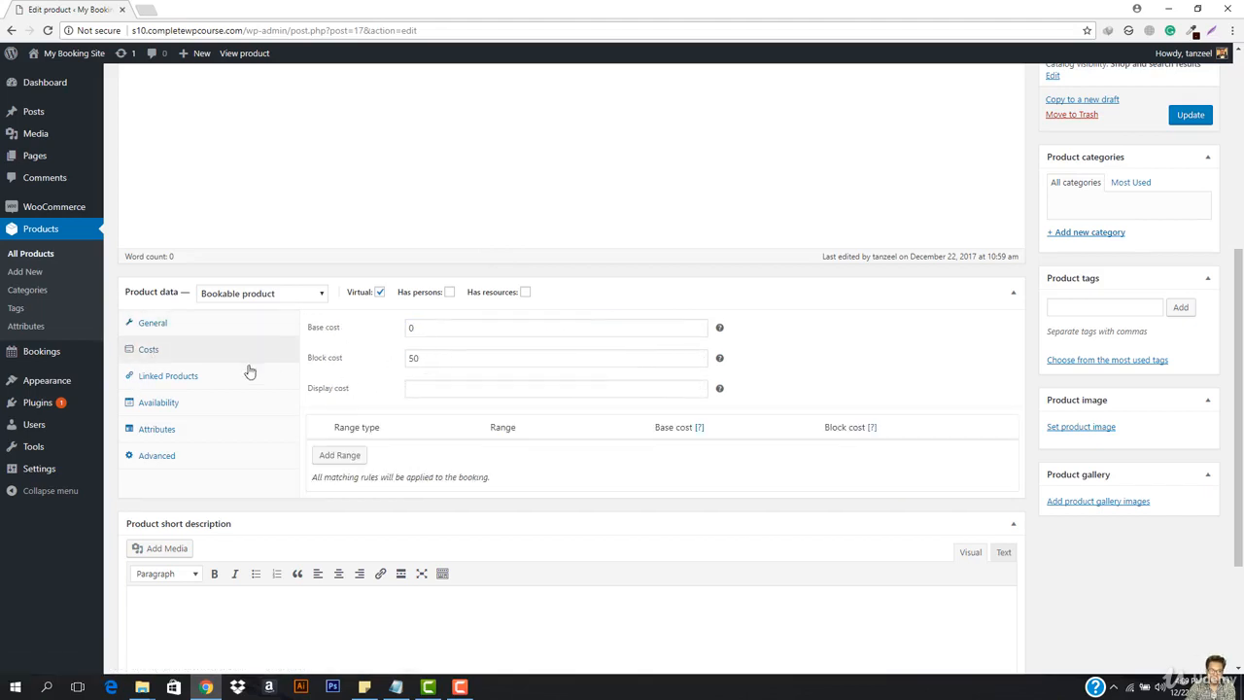
- Compare the product's booking duration settings with its base and block cost settings
click(186, 327)
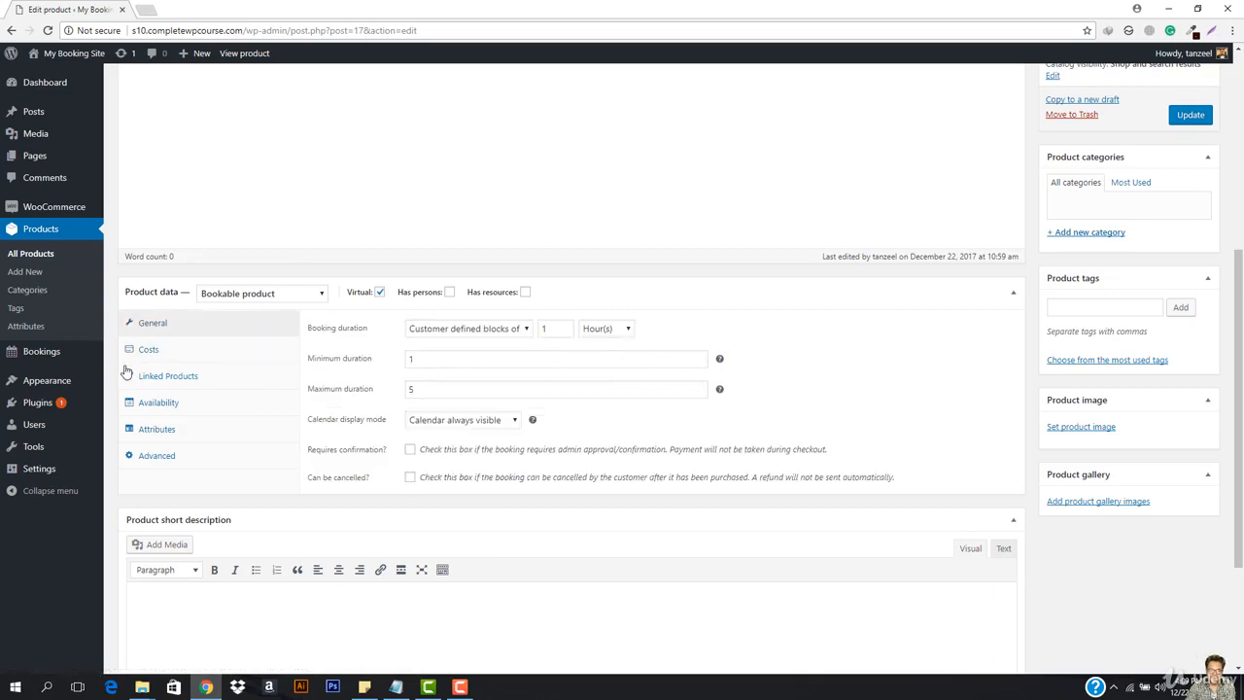
click(183, 356)
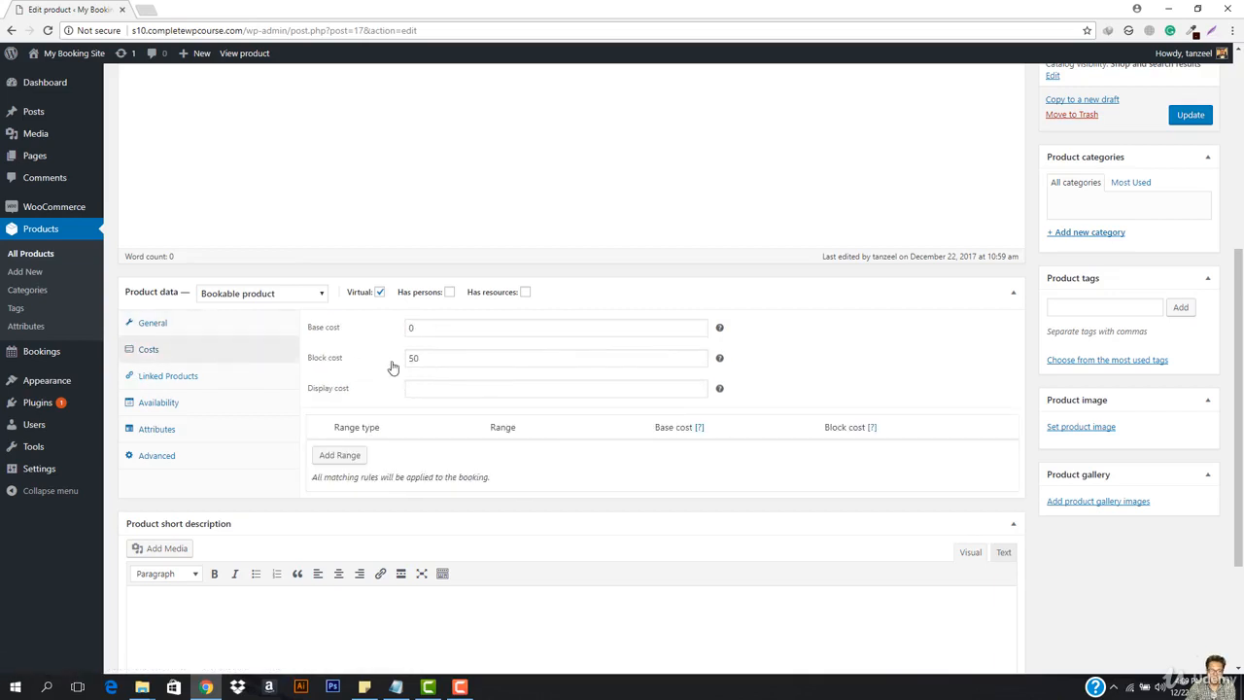
click(148, 326)
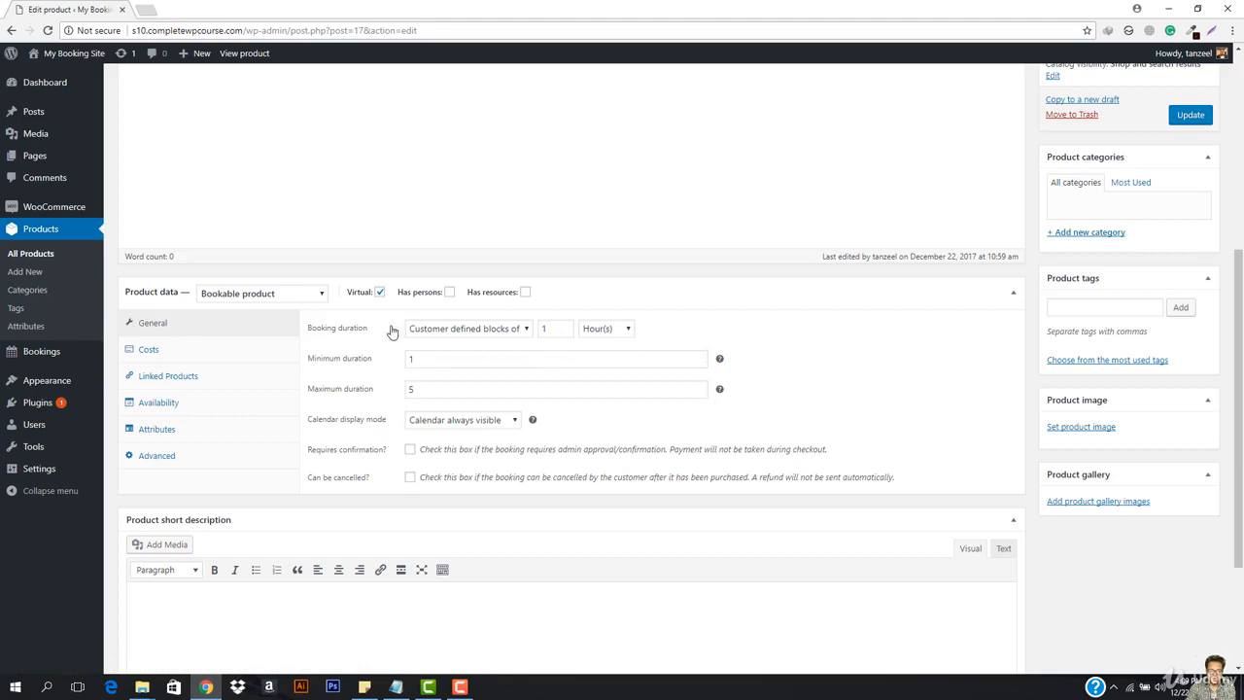
click(147, 352)
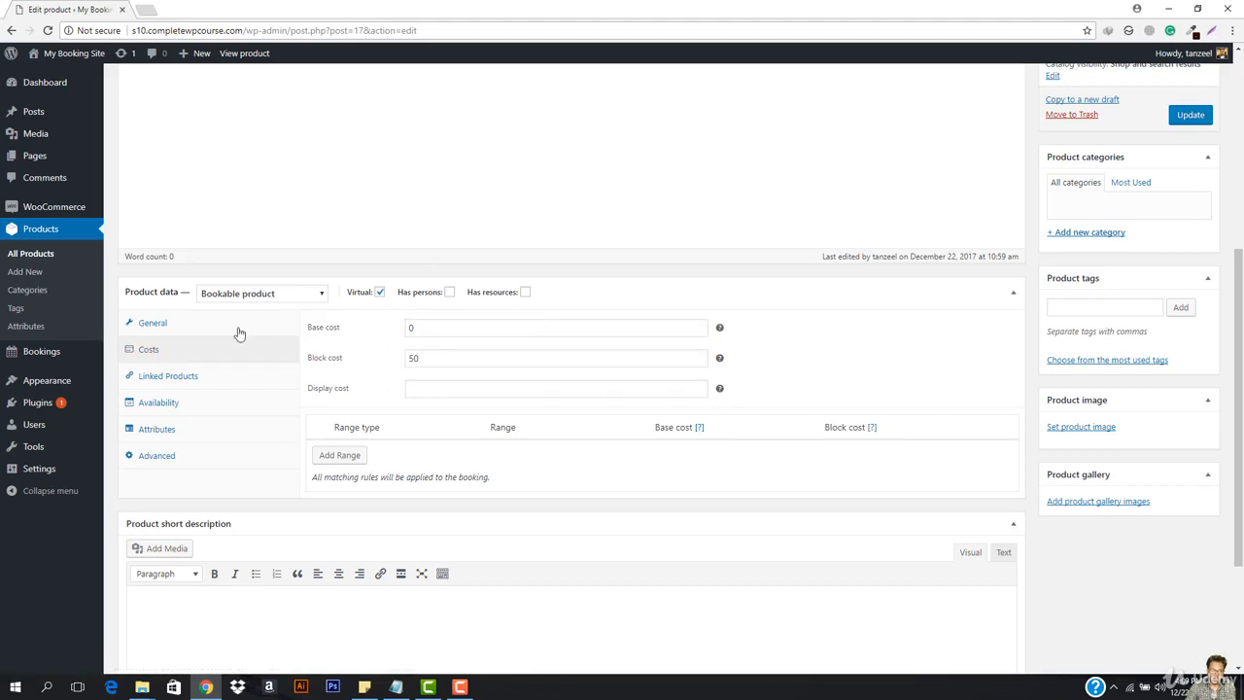
click(195, 325)
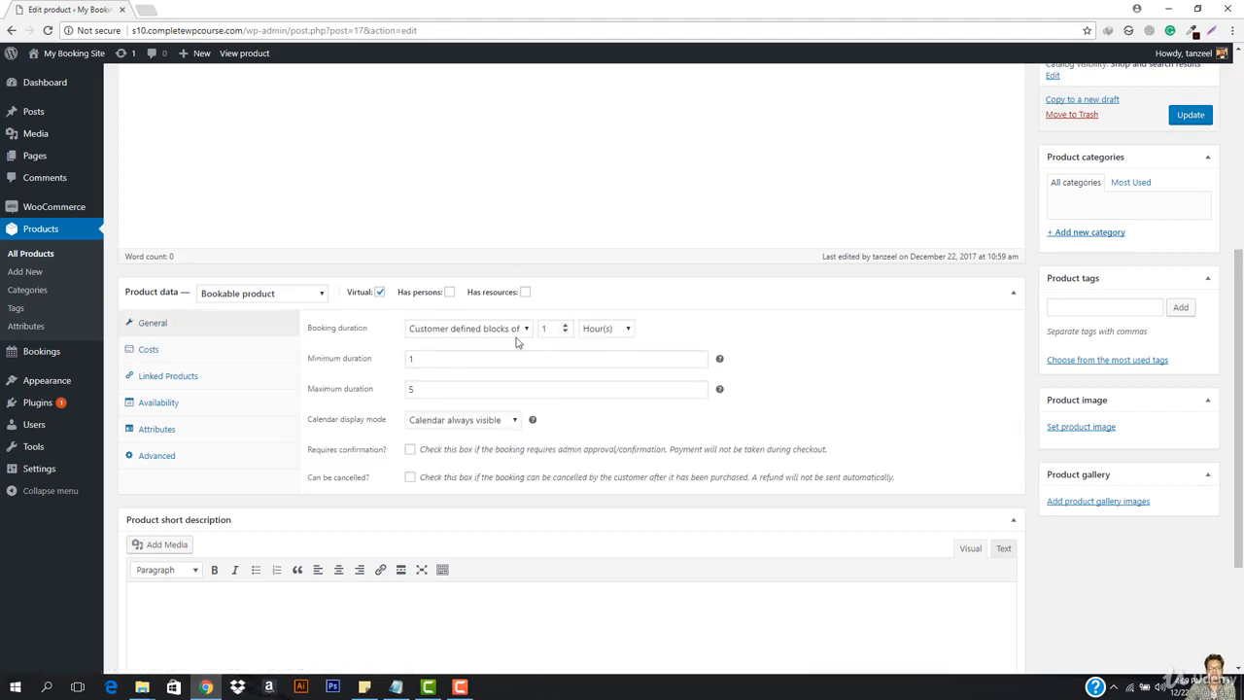
click(191, 351)
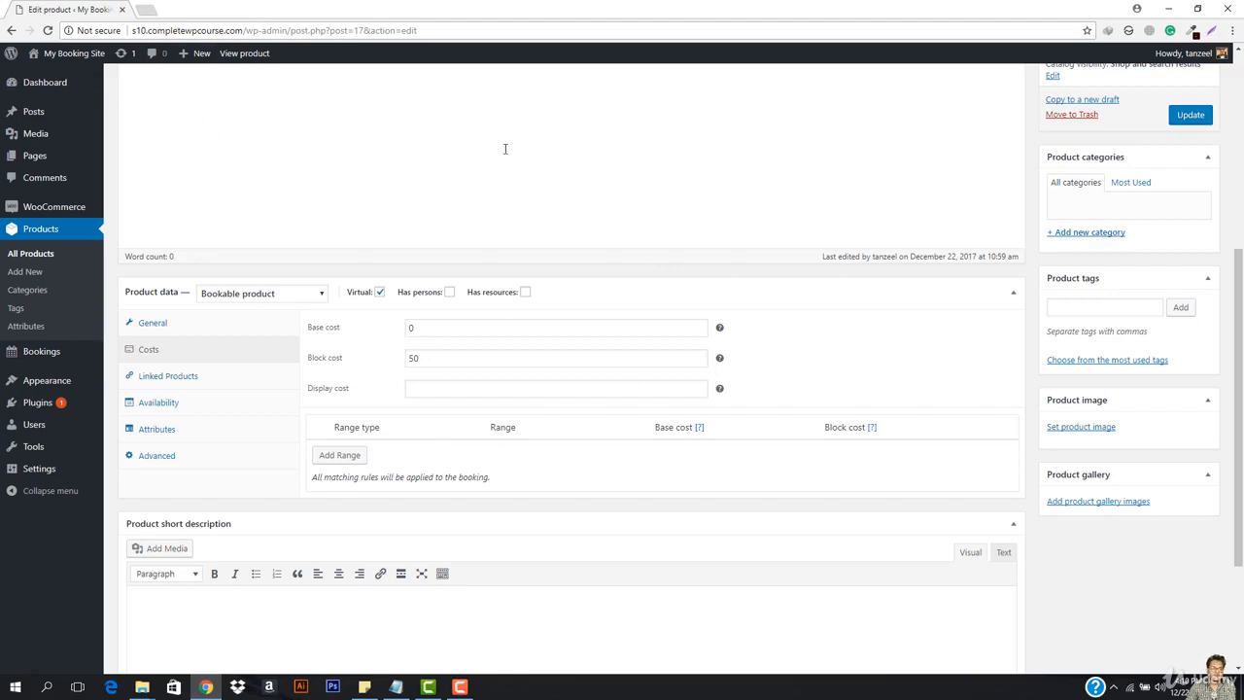
- Clear the base cost and add a cost range with Monday as its range type
double_click(458, 326)
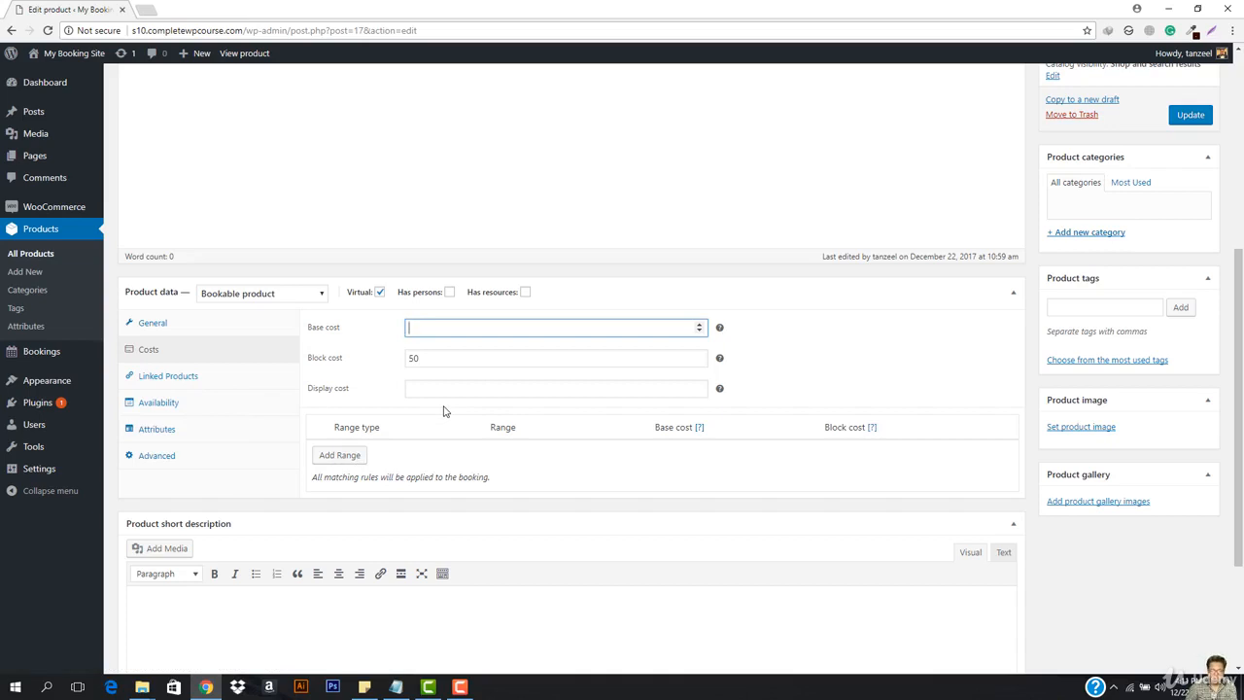
click(340, 455)
click(417, 457)
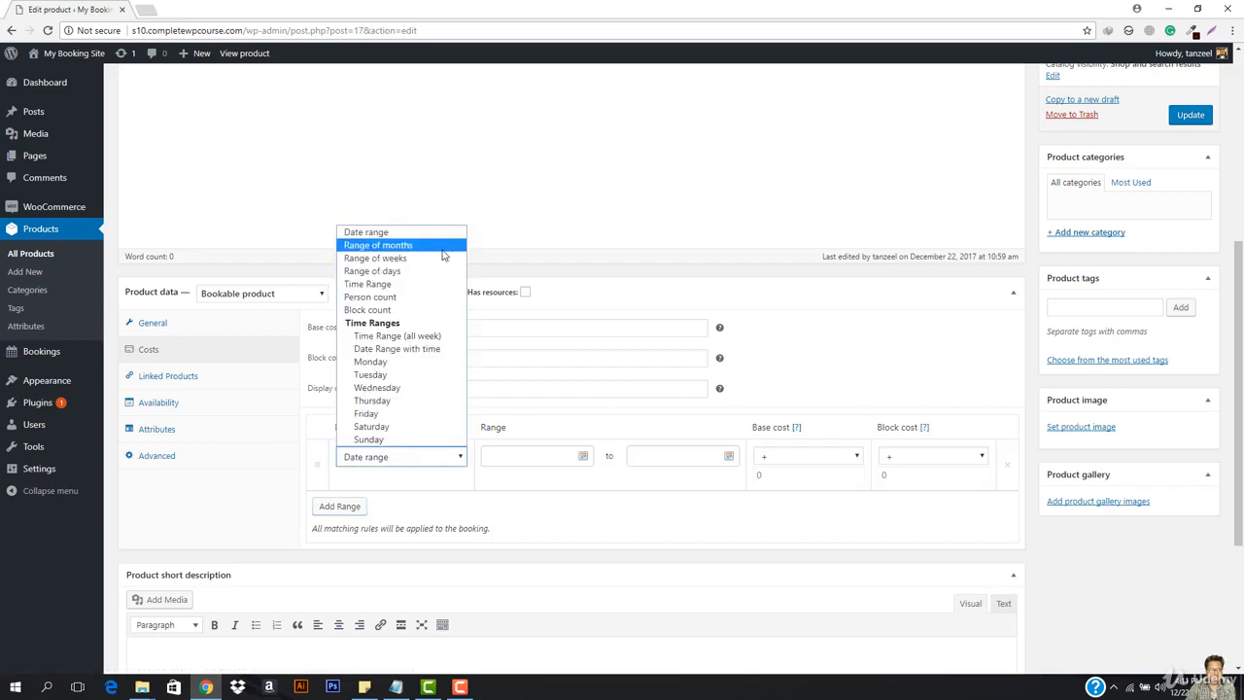
click(395, 362)
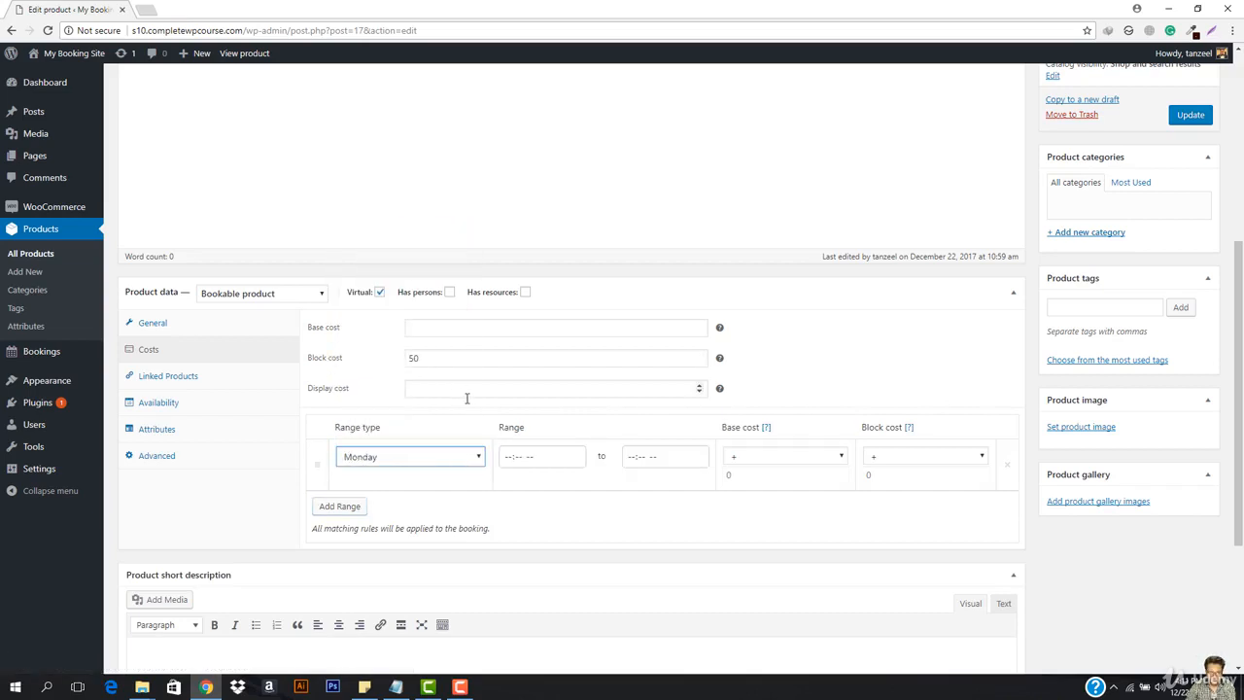
click(408, 463)
click(412, 462)
- Set the cost range's start time to 04:00 PM
click(506, 464)
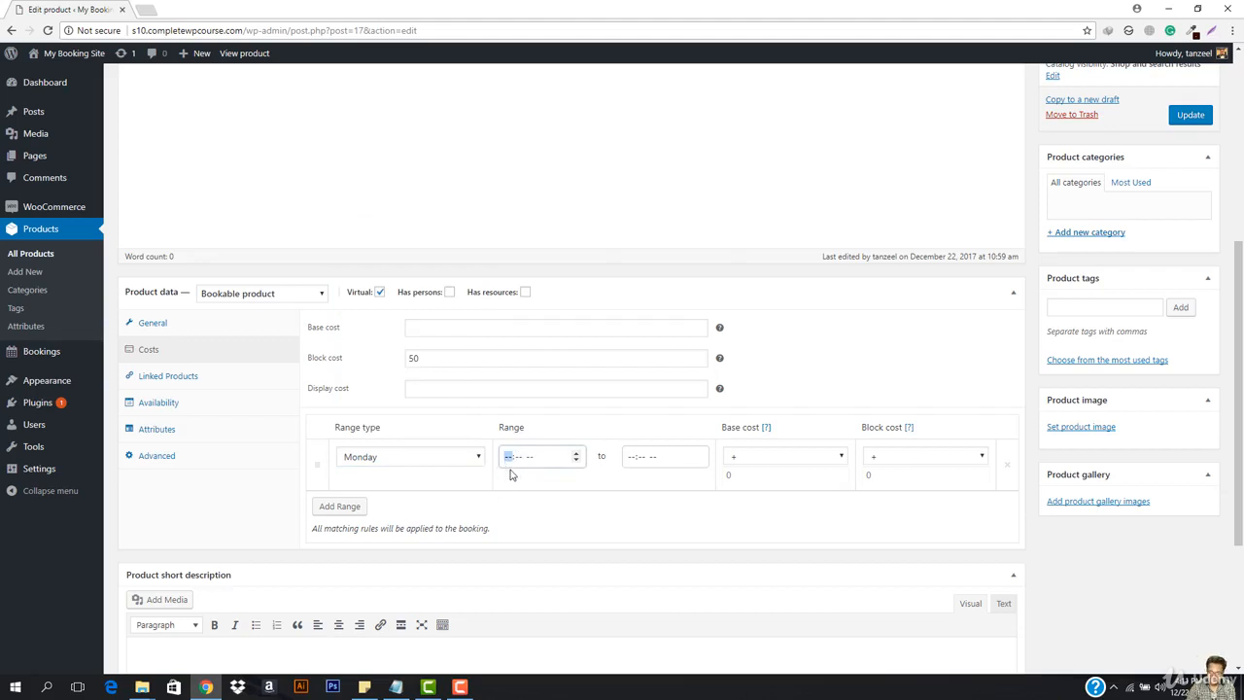
text(05:00 PM)
click(533, 458)
click(631, 460)
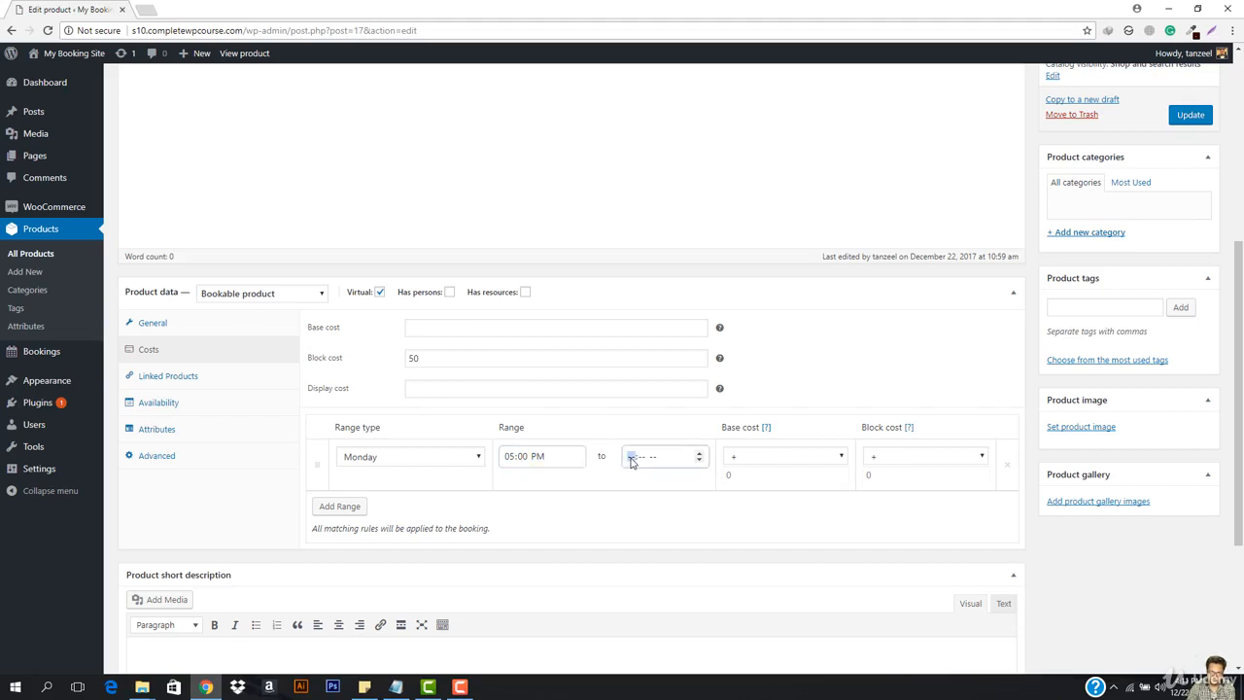
click(513, 459)
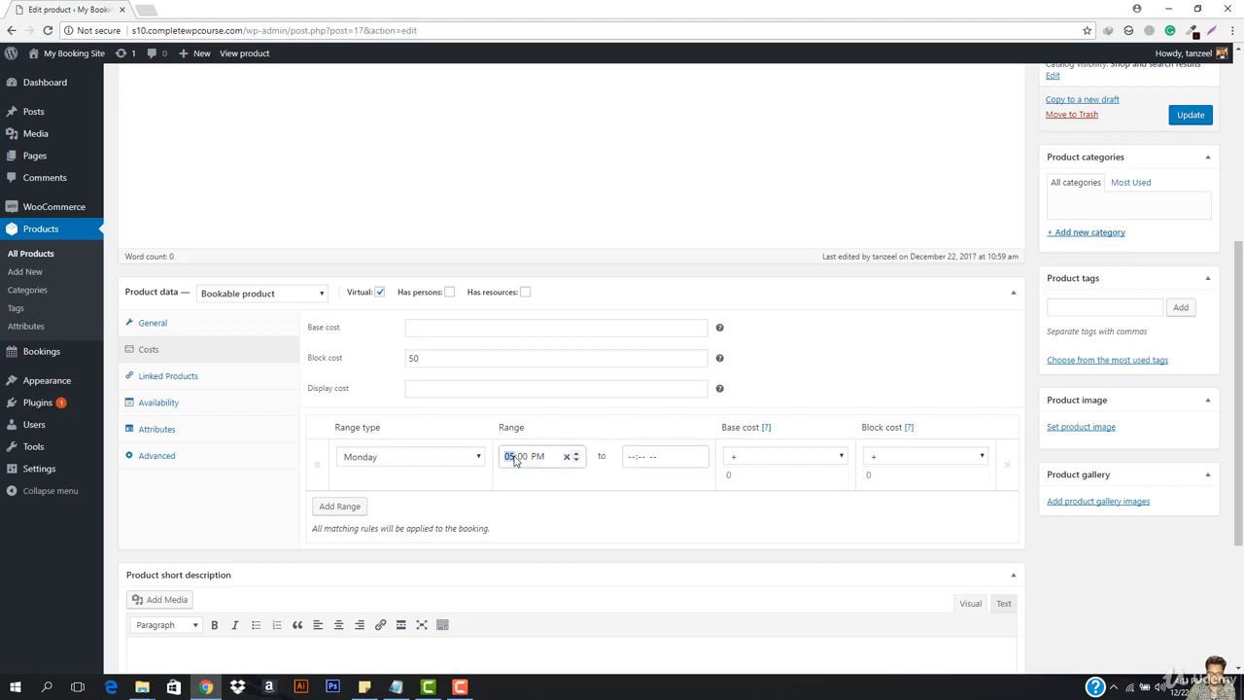
text(4)
click(631, 461)
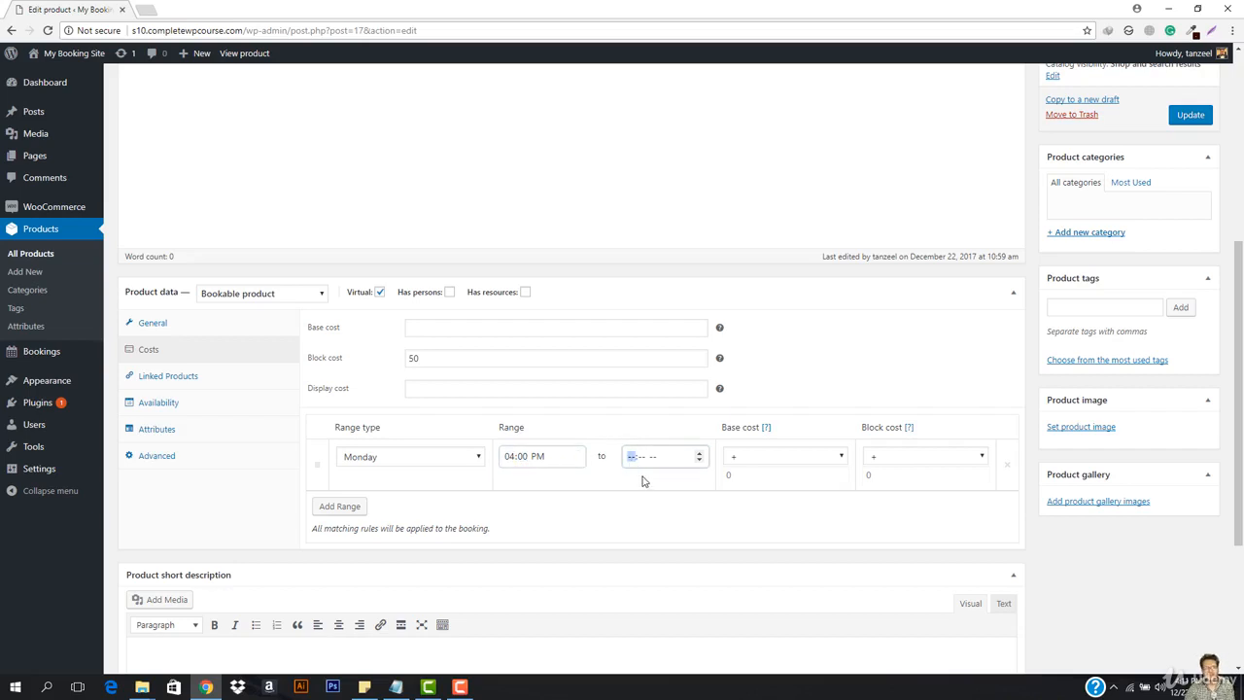
- Change the cost range's type to Friday and set its end time to 05:00 PM
click(421, 464)
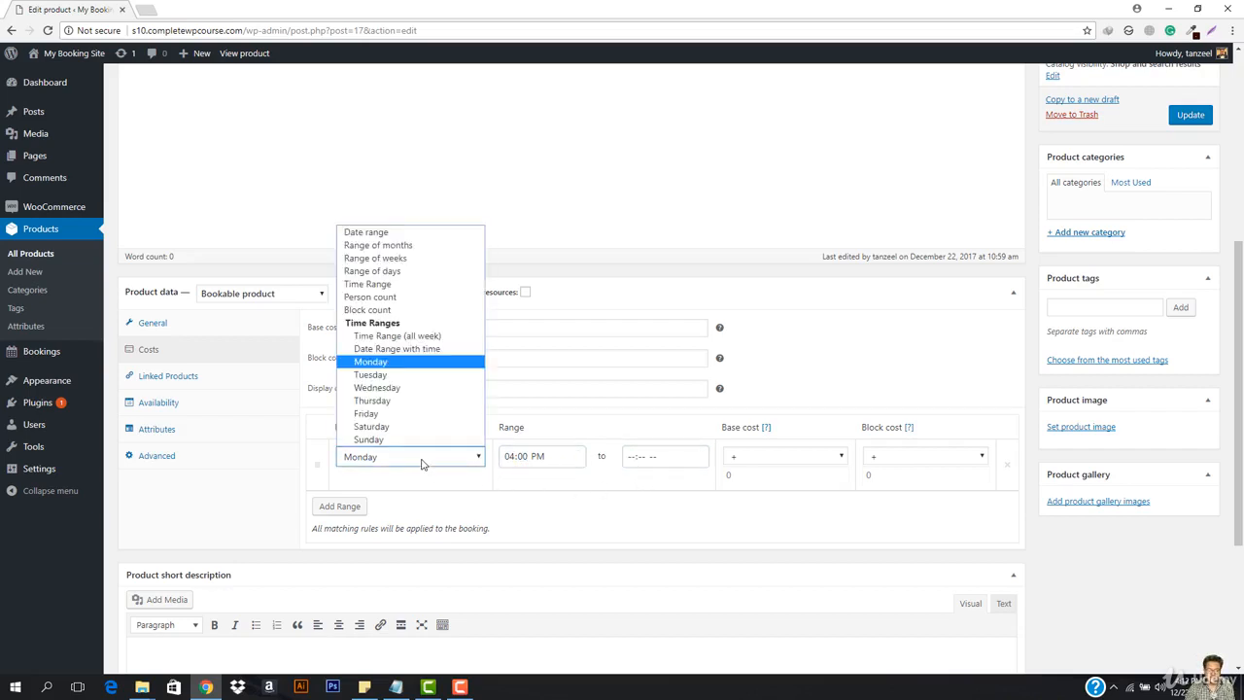
click(379, 414)
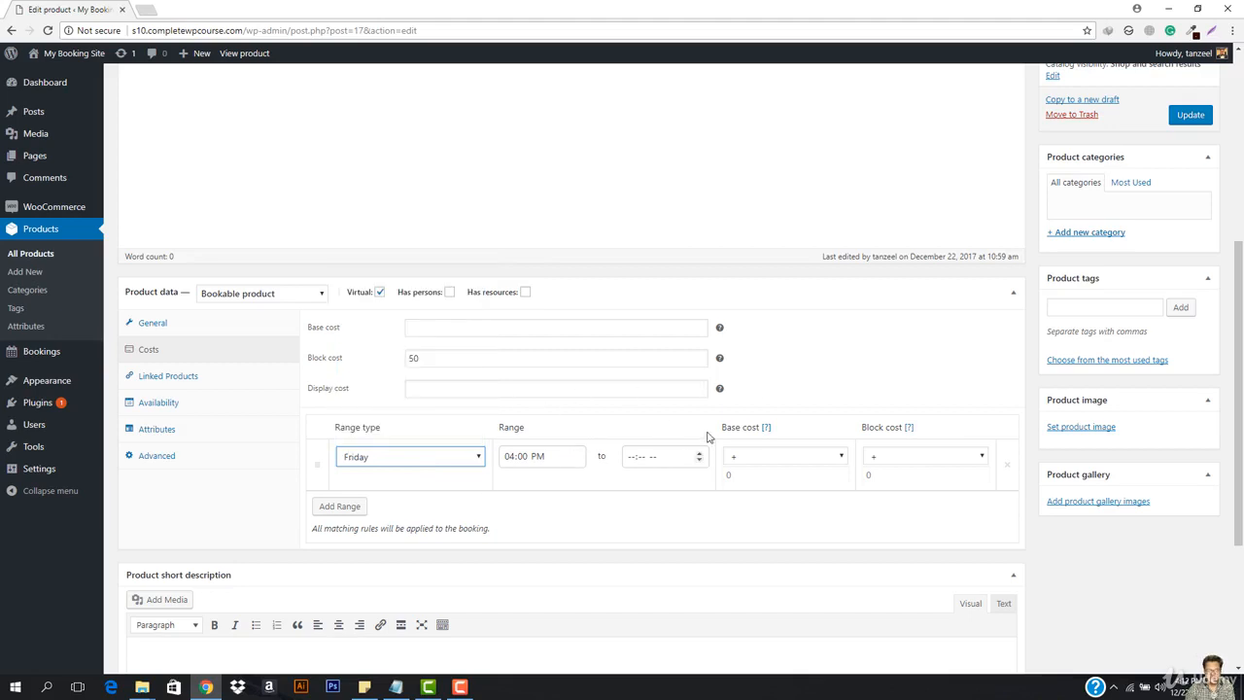
click(631, 458)
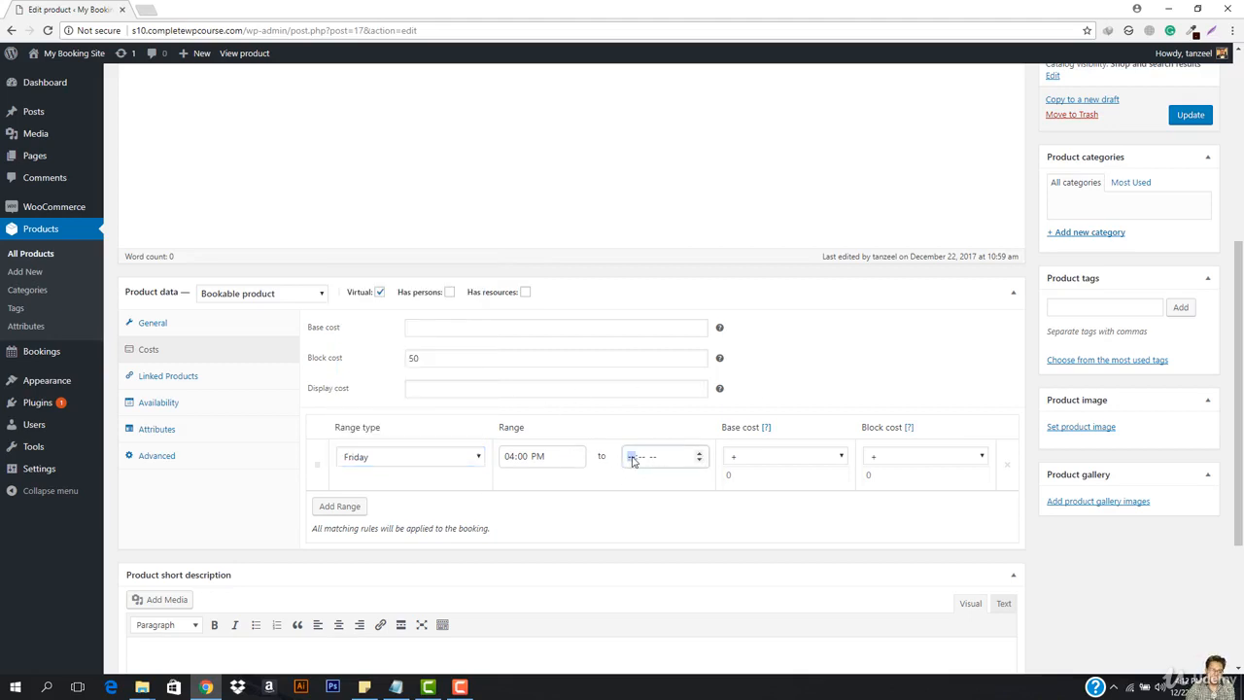
text(5:)
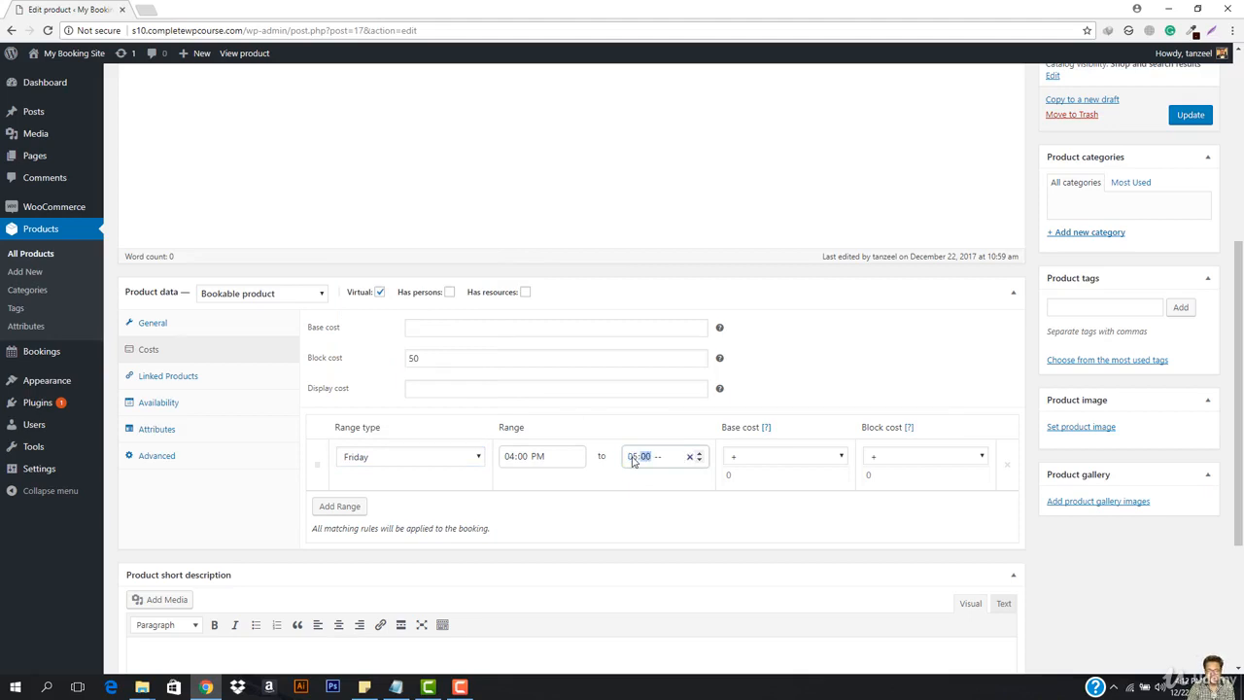
text(00)
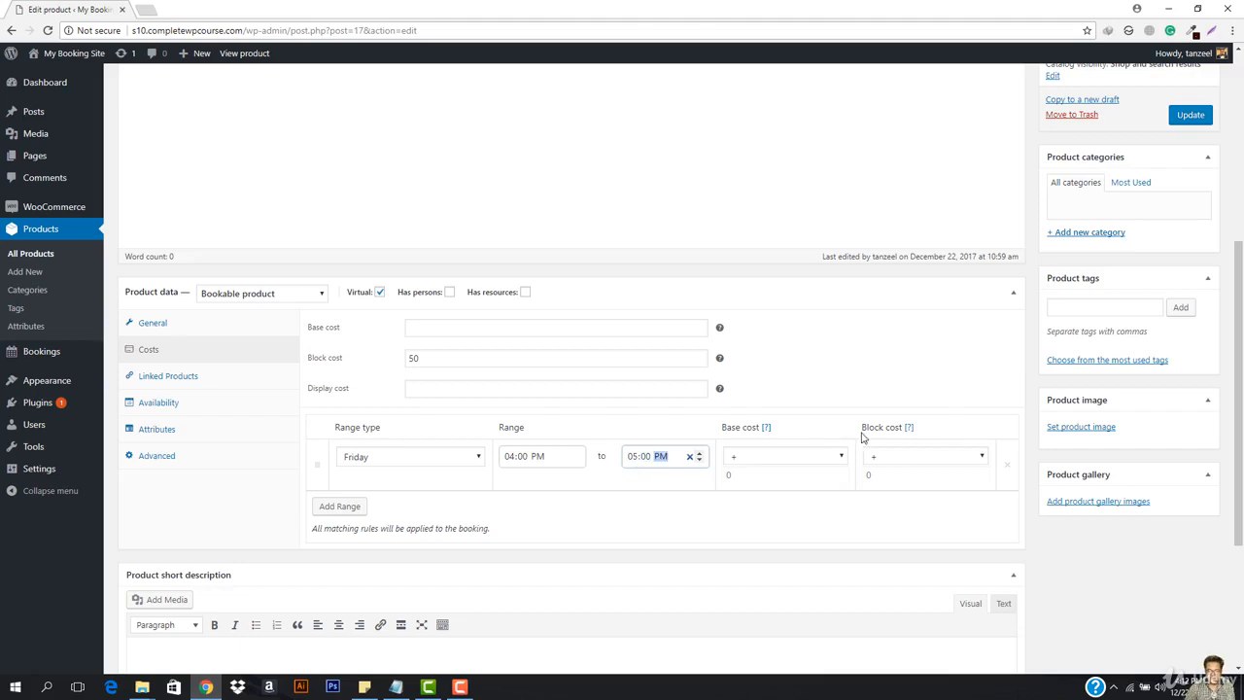
- Make the Friday range divide the block cost by 2, and update the product
click(916, 457)
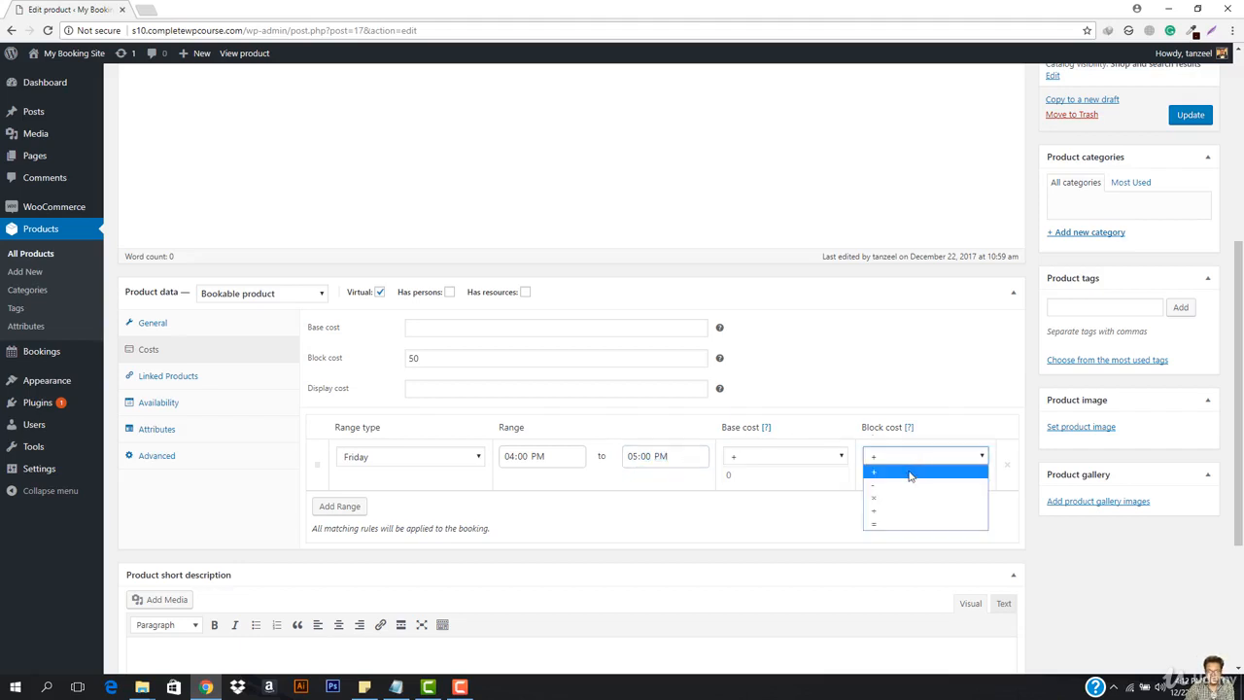
click(890, 524)
click(884, 476)
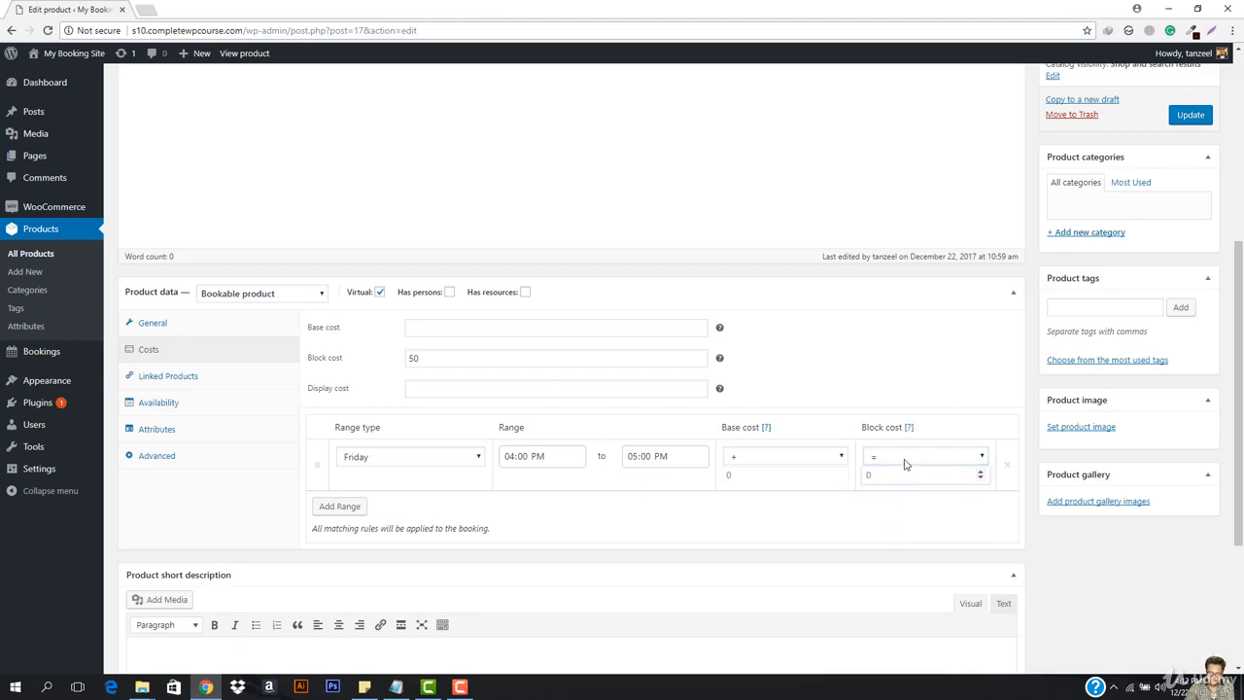
click(904, 461)
click(891, 511)
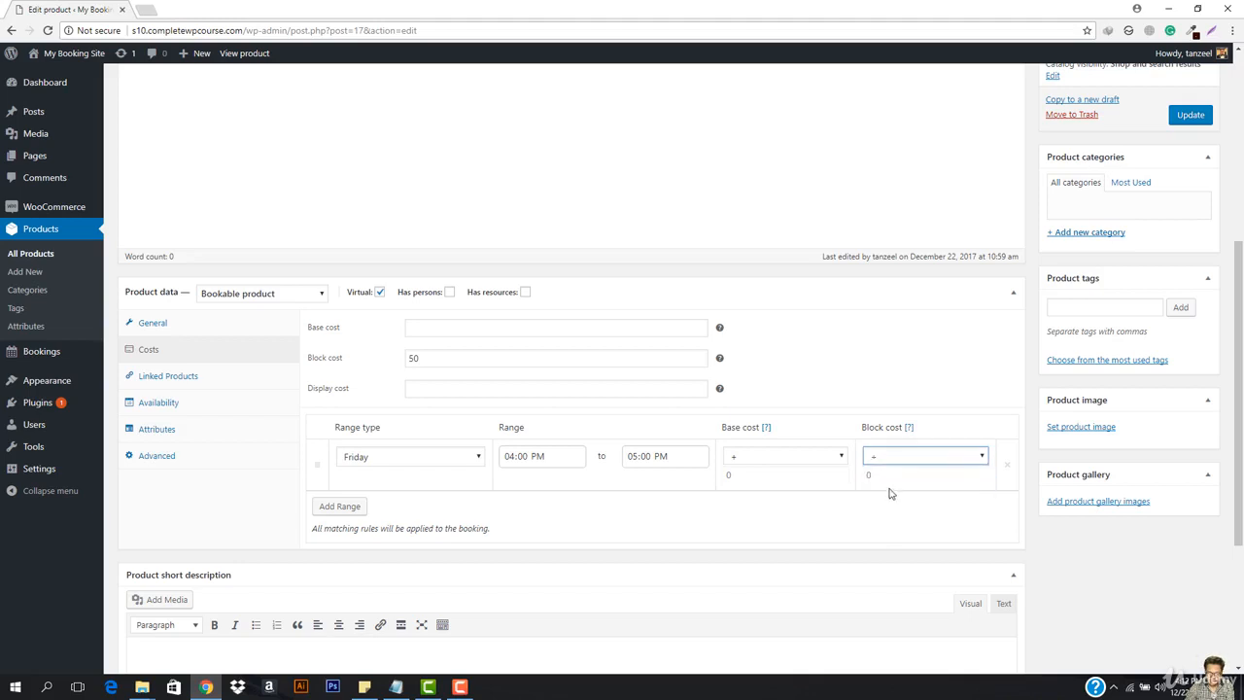
click(890, 476)
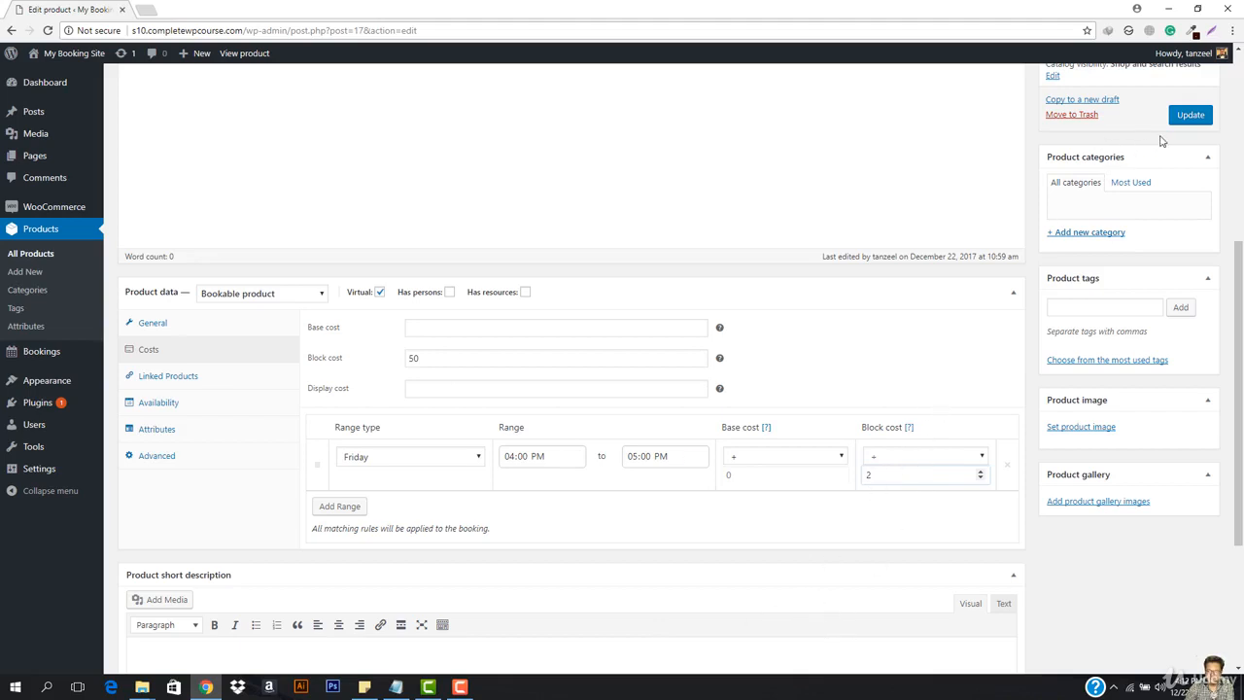
click(1191, 117)
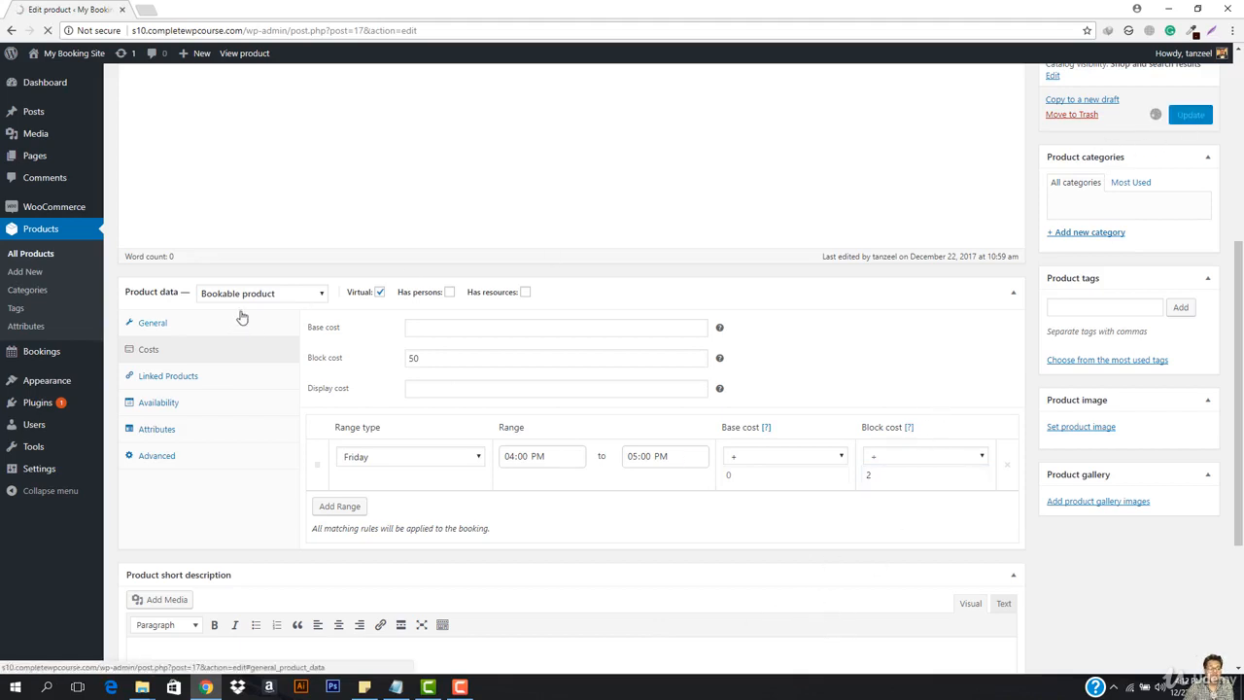
- Open the updated product's page in a new browser tab and switch to it
scroll(247, 311, up, 1)
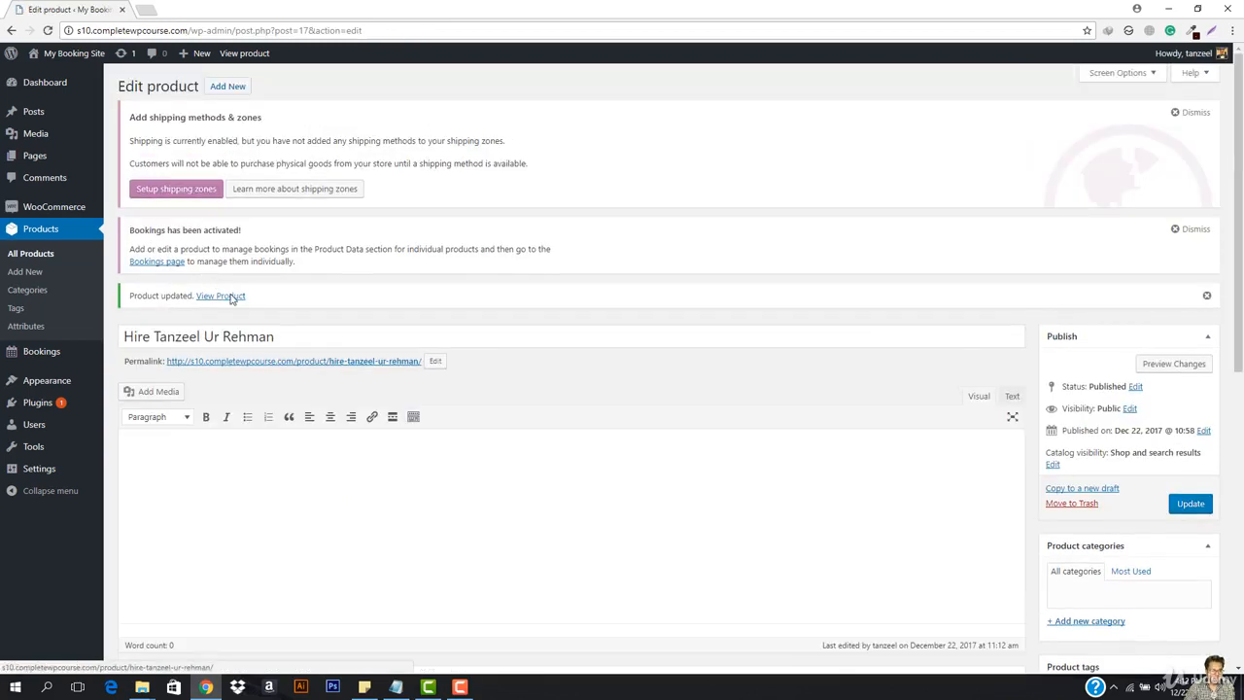
right_click(225, 295)
click(283, 302)
click(222, 8)
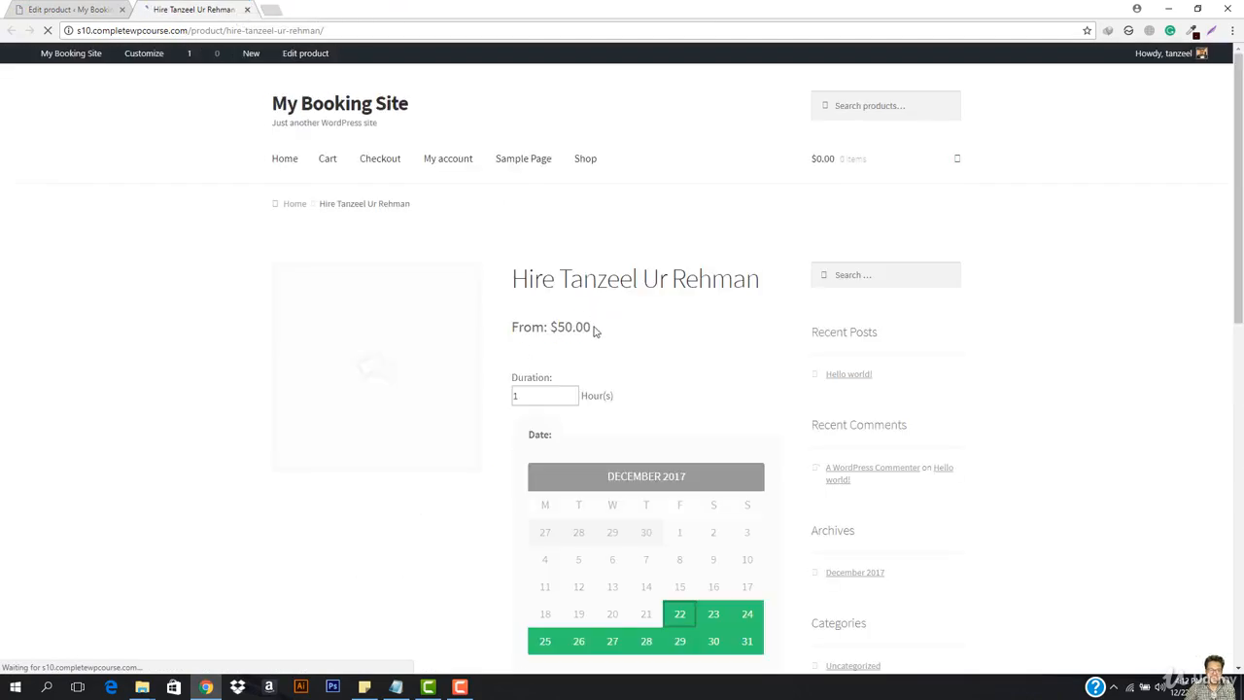
- Check the booking cost for December 22 at 12:00 pm and at 4:00 pm on the product page
scroll(591, 327, down, 1)
scroll(642, 411, down, 1)
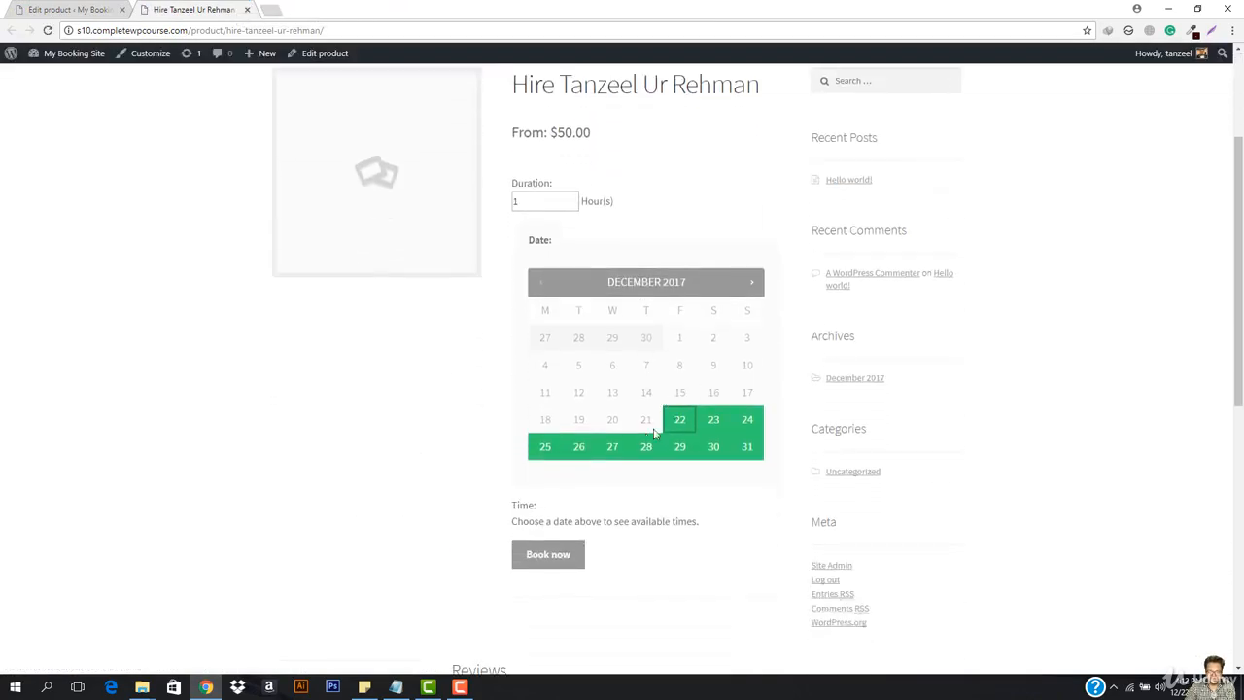
click(681, 421)
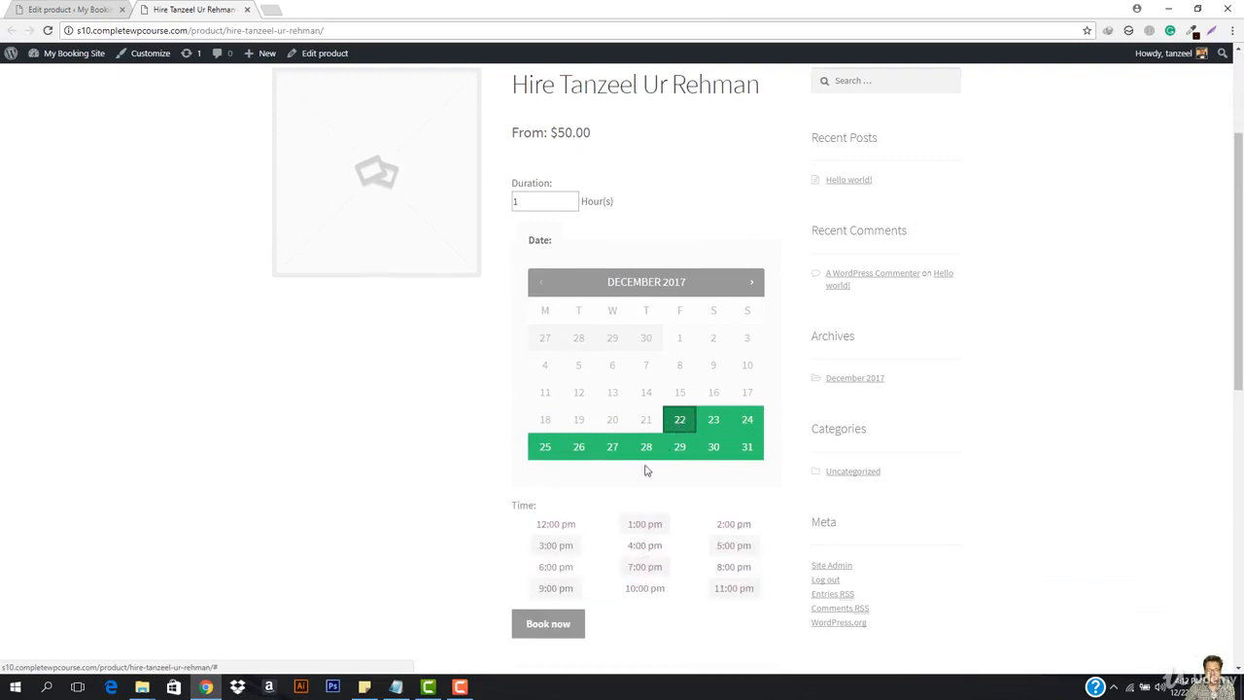
click(544, 532)
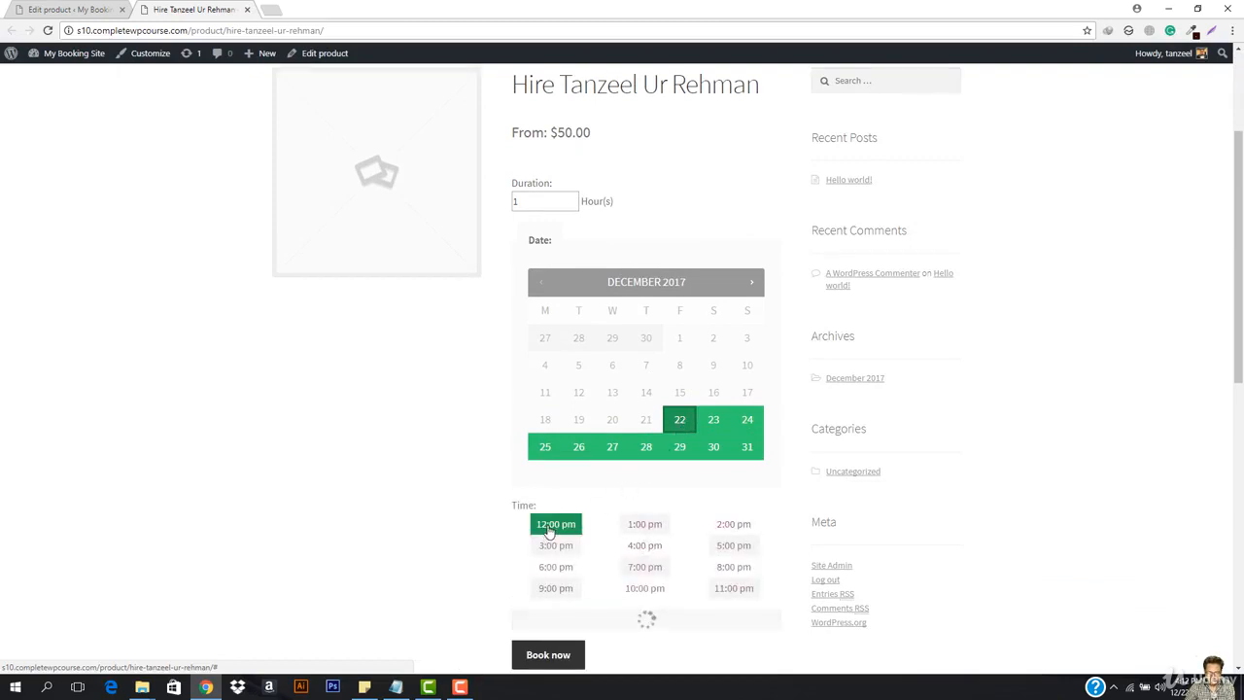
scroll(544, 532, down, 1)
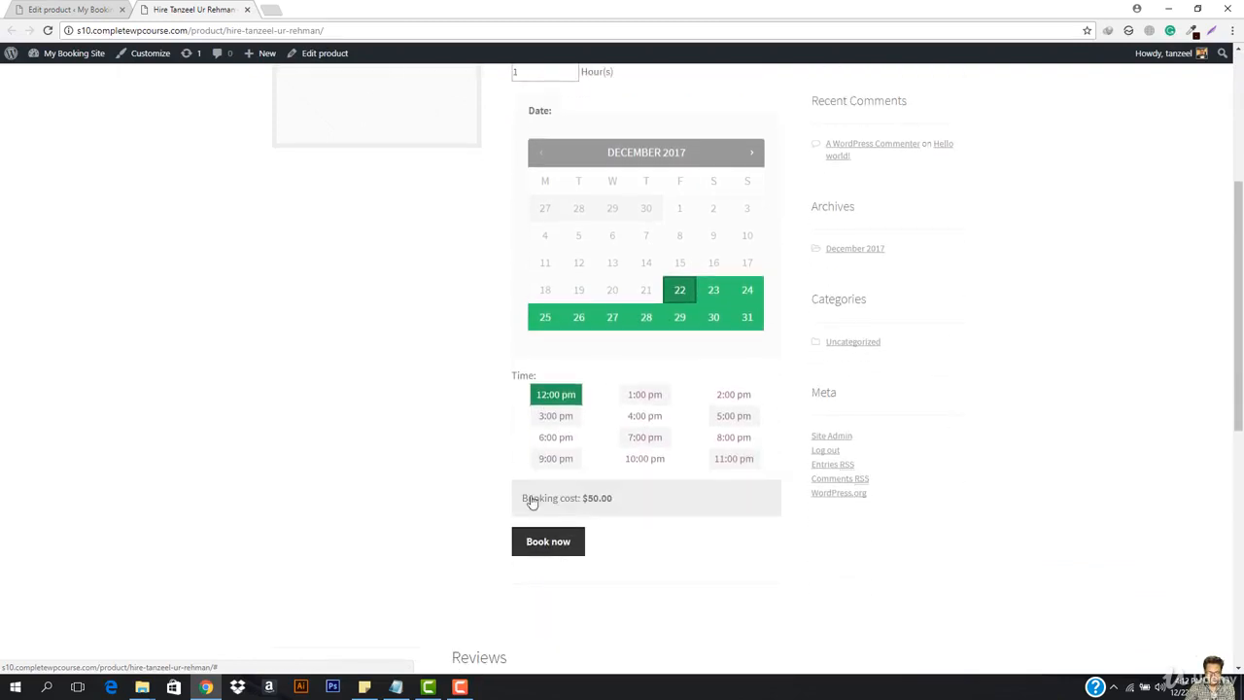
click(645, 416)
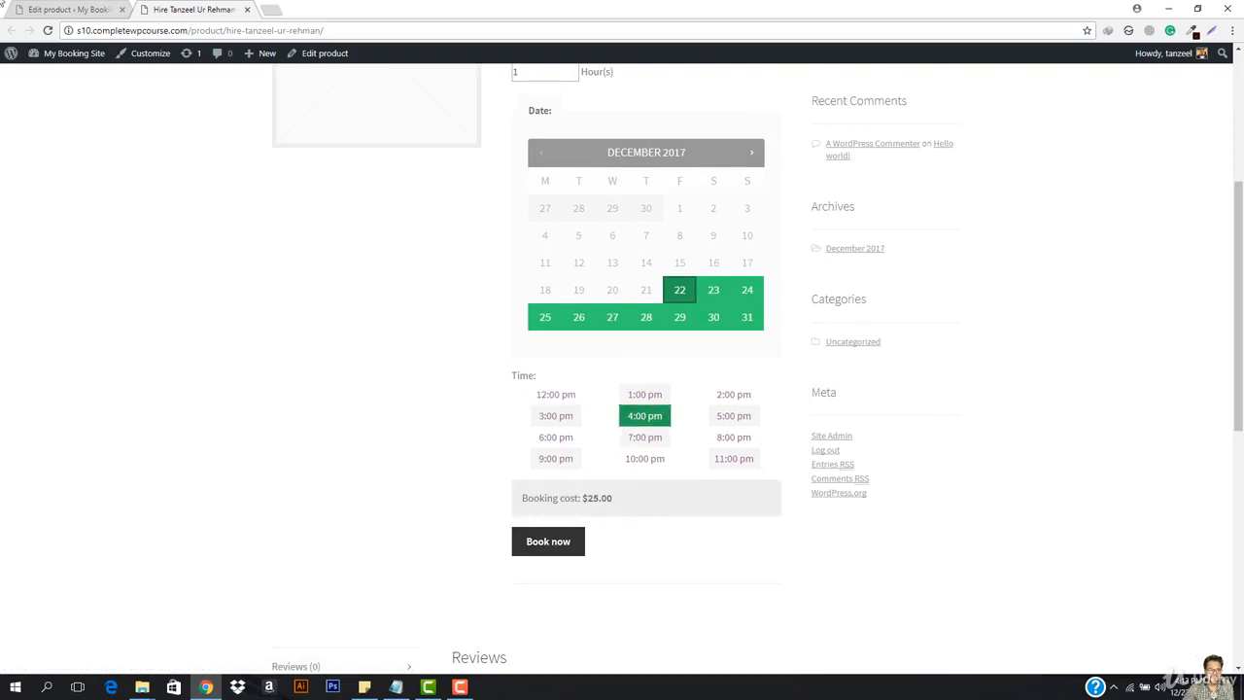
- Return to the product editor and review the saved Friday cost range
click(75, 8)
scroll(505, 370, down, 3)
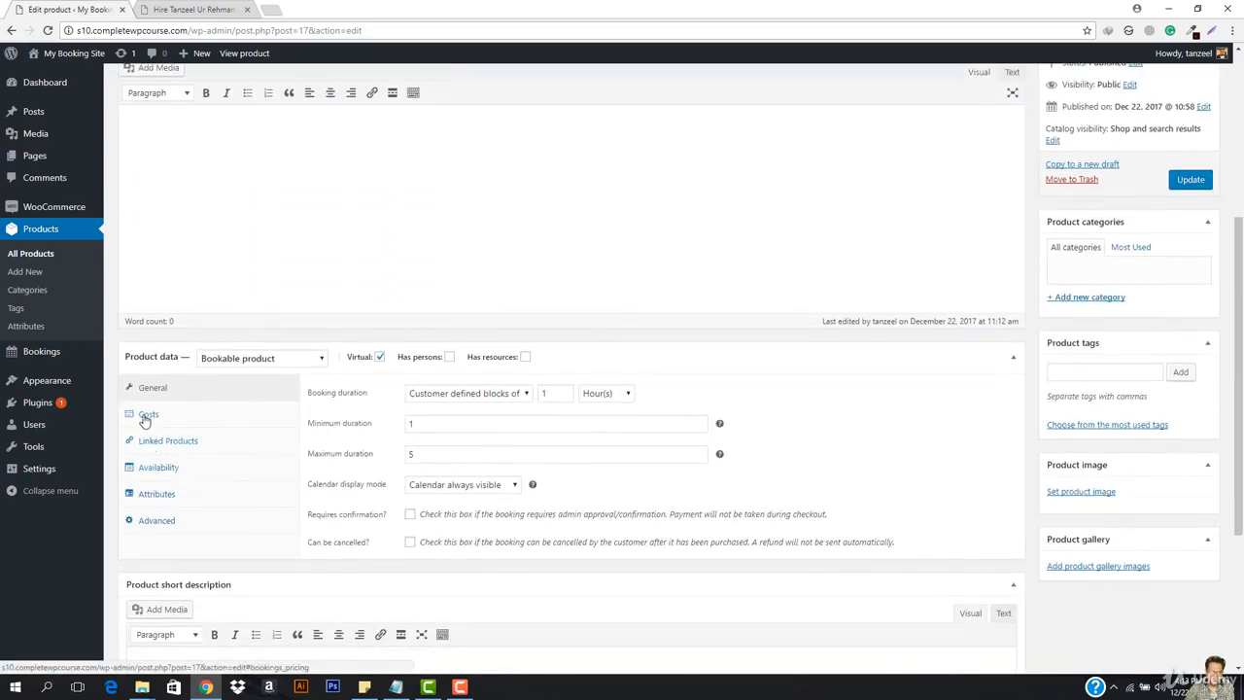
click(150, 416)
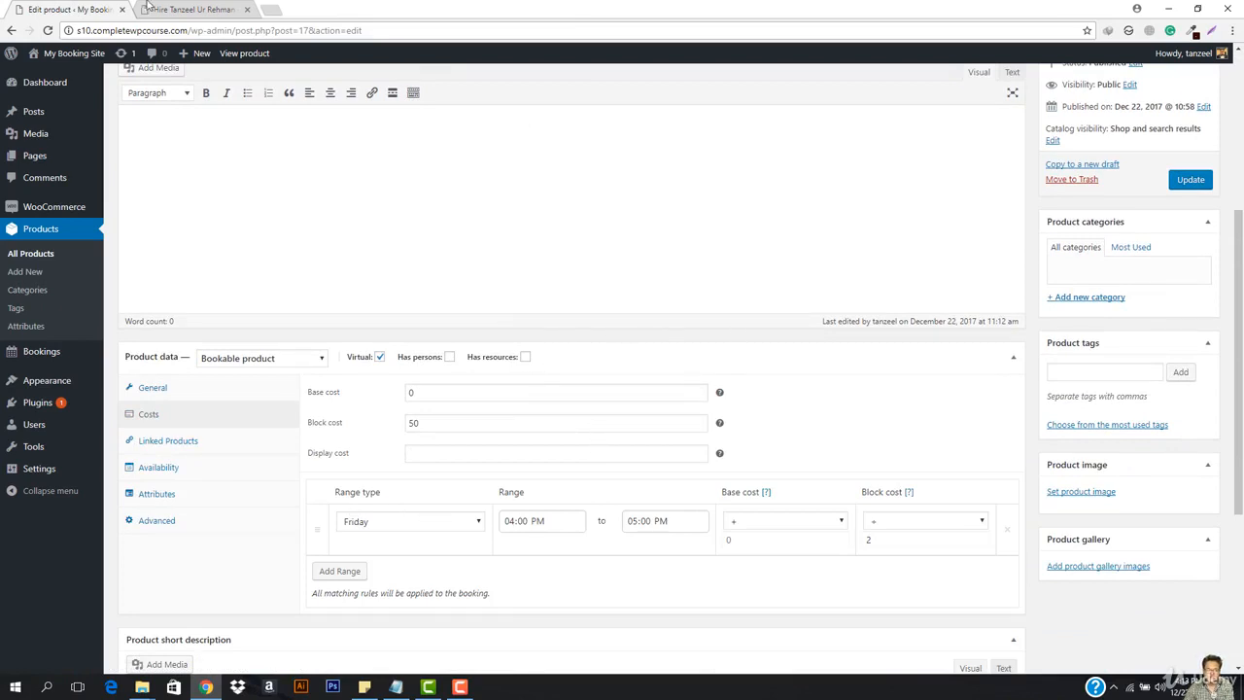
- Look up bounce.pk in a new browser tab to bring up the Bounce Inc website
click(271, 11)
text(bo)
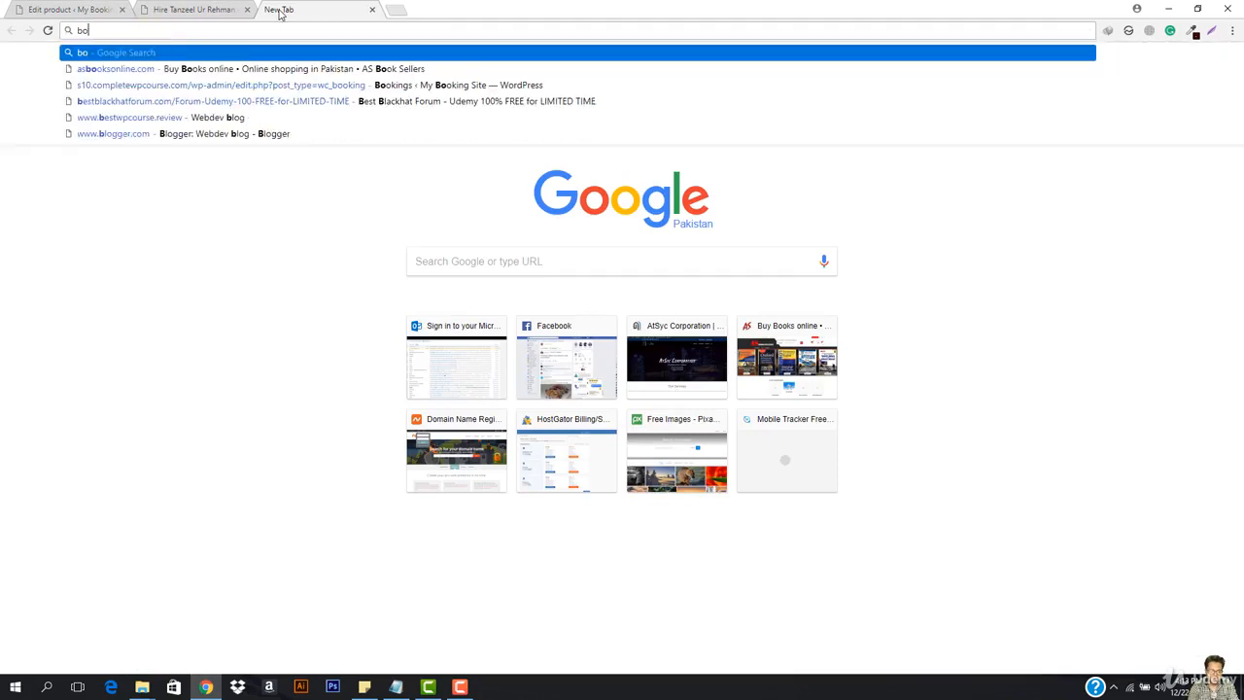
text(unce.pk)
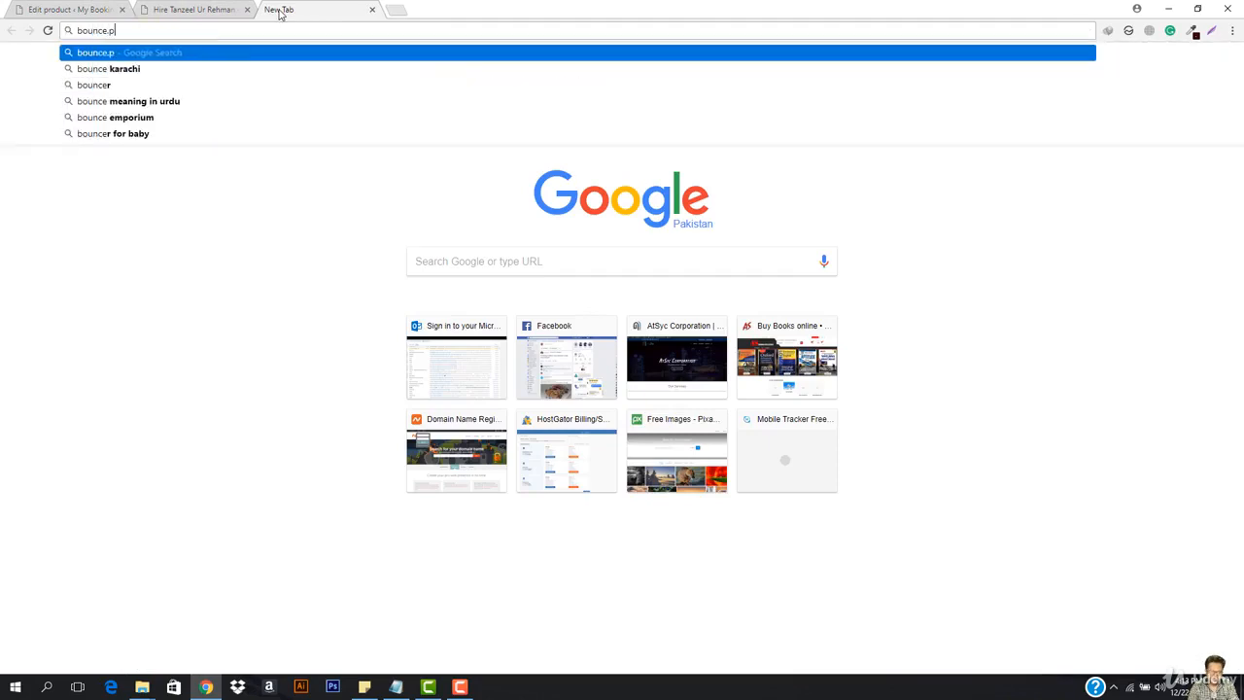
key(Return)
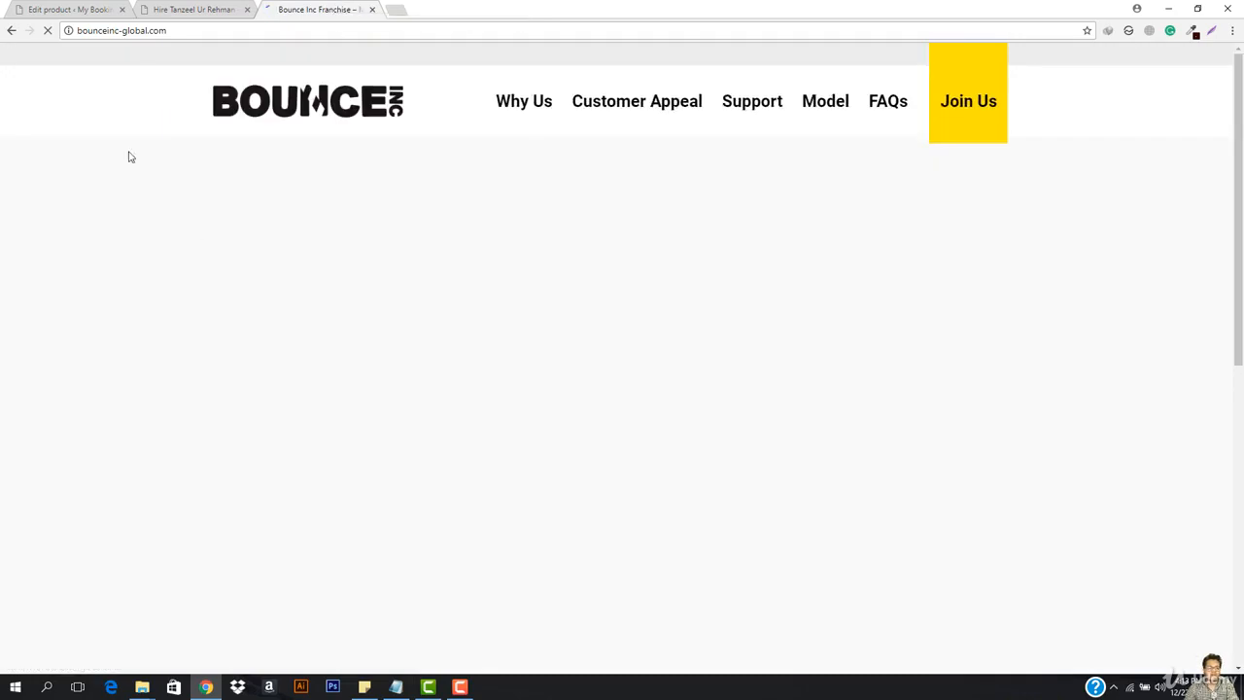
click(304, 33)
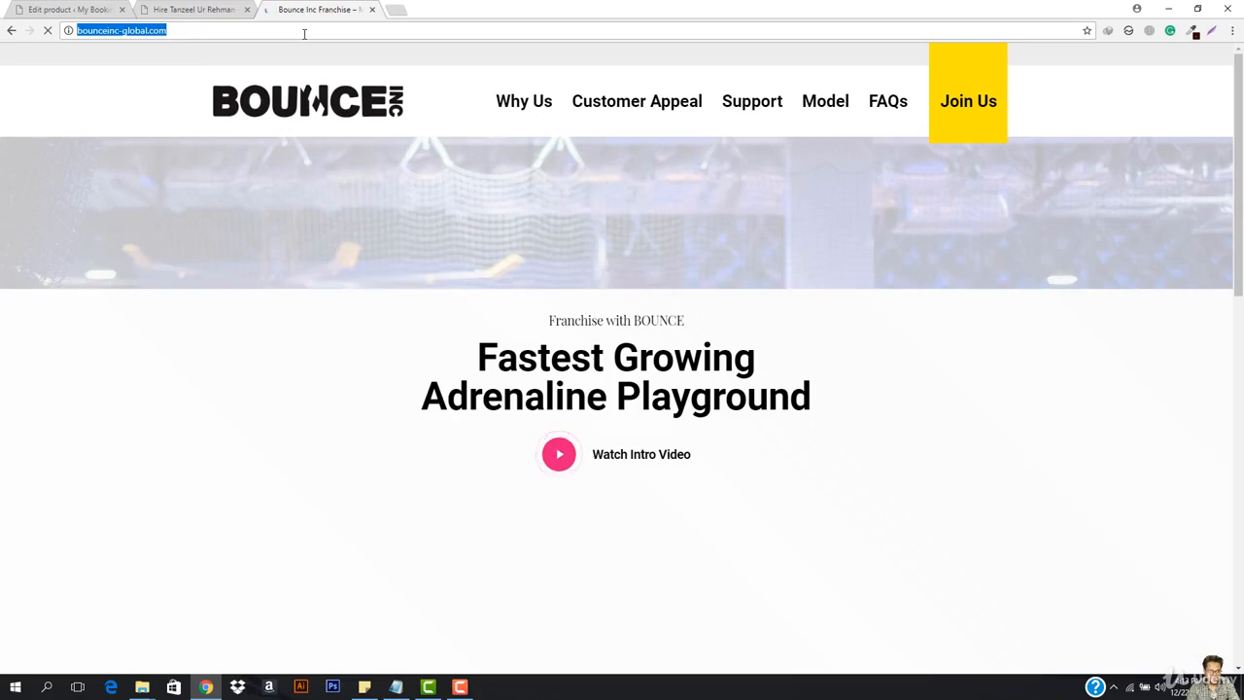
text(www.fb.com)
key(Return)
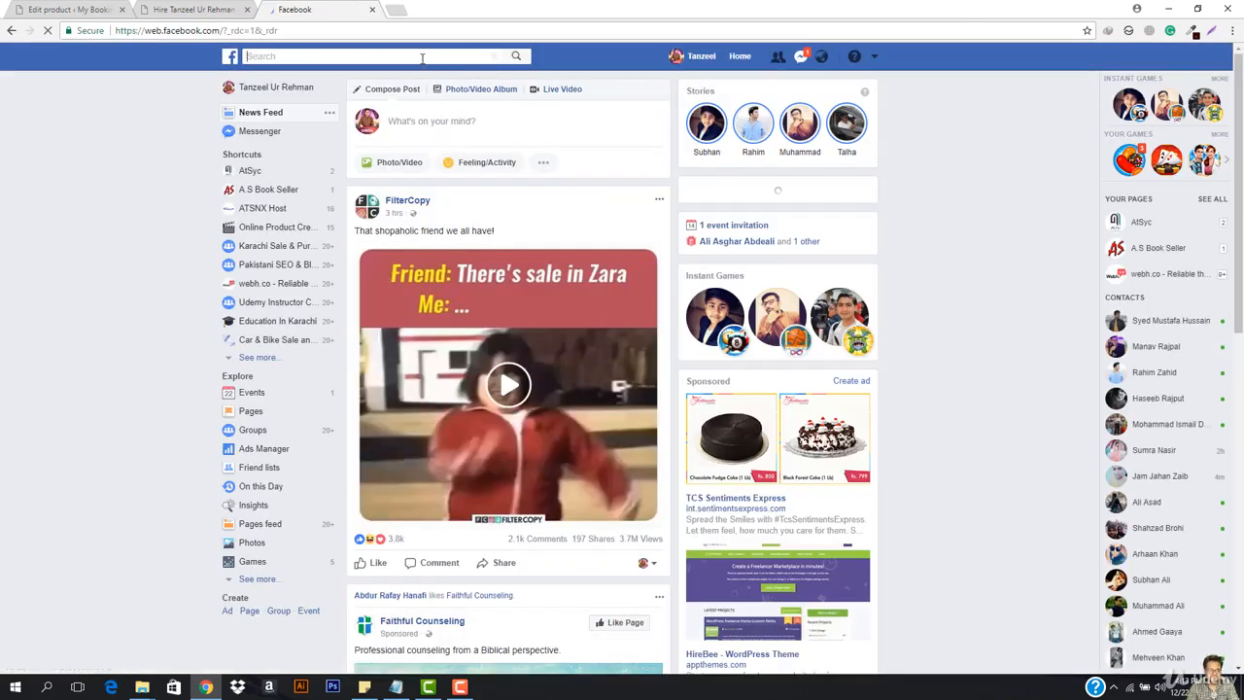
text(bou)
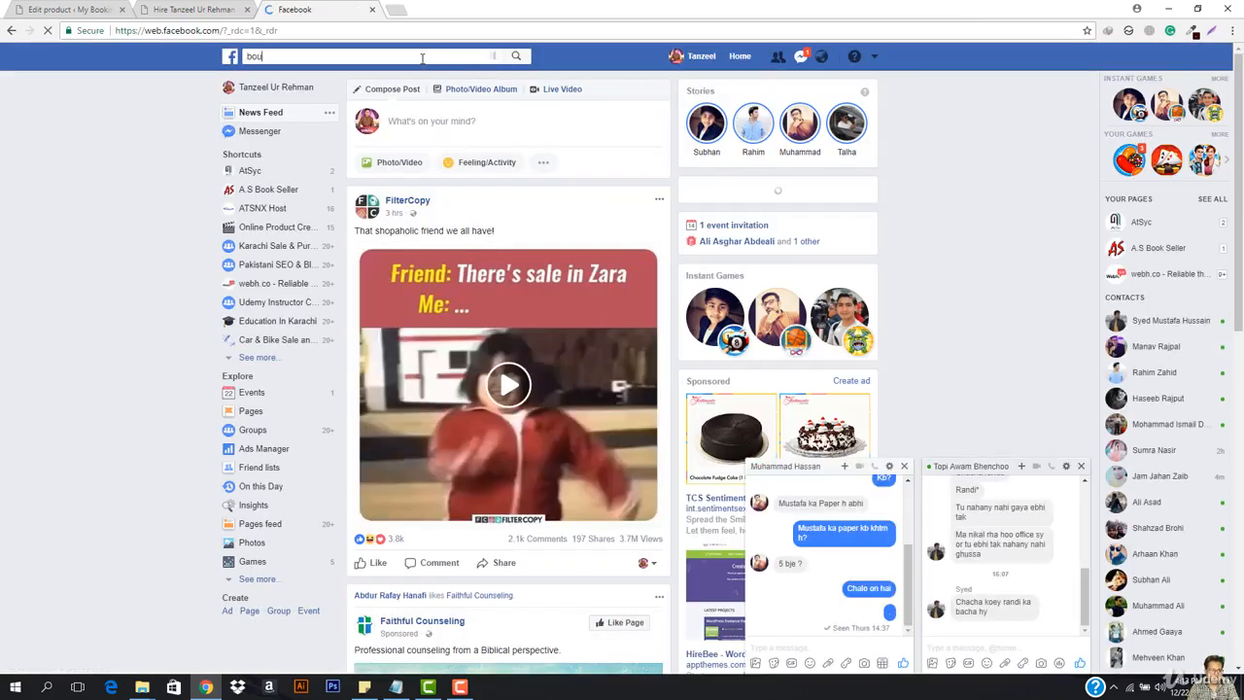
text(nce)
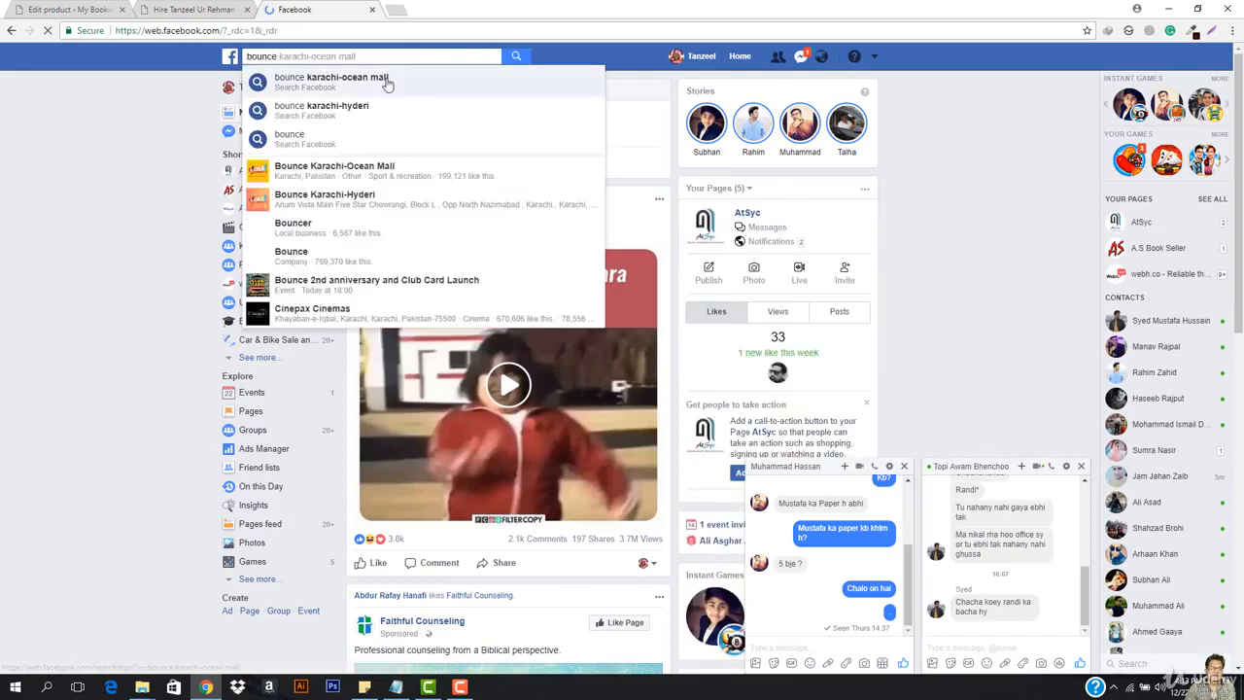
click(372, 167)
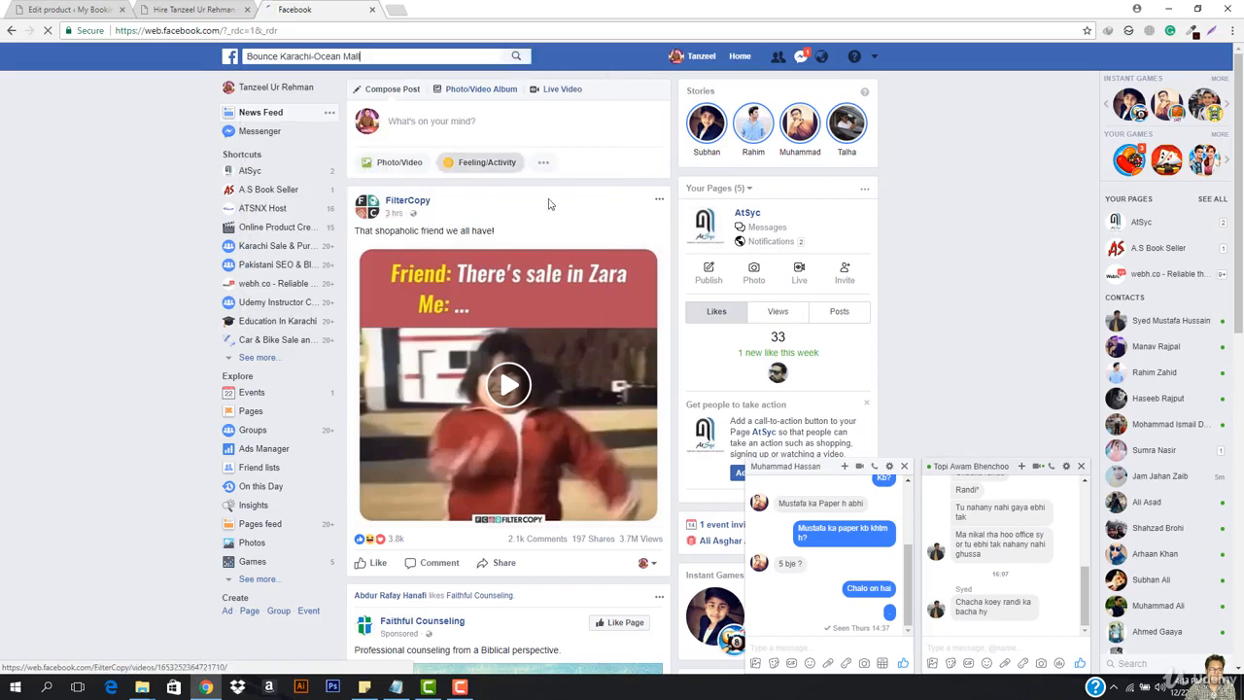
click(1081, 466)
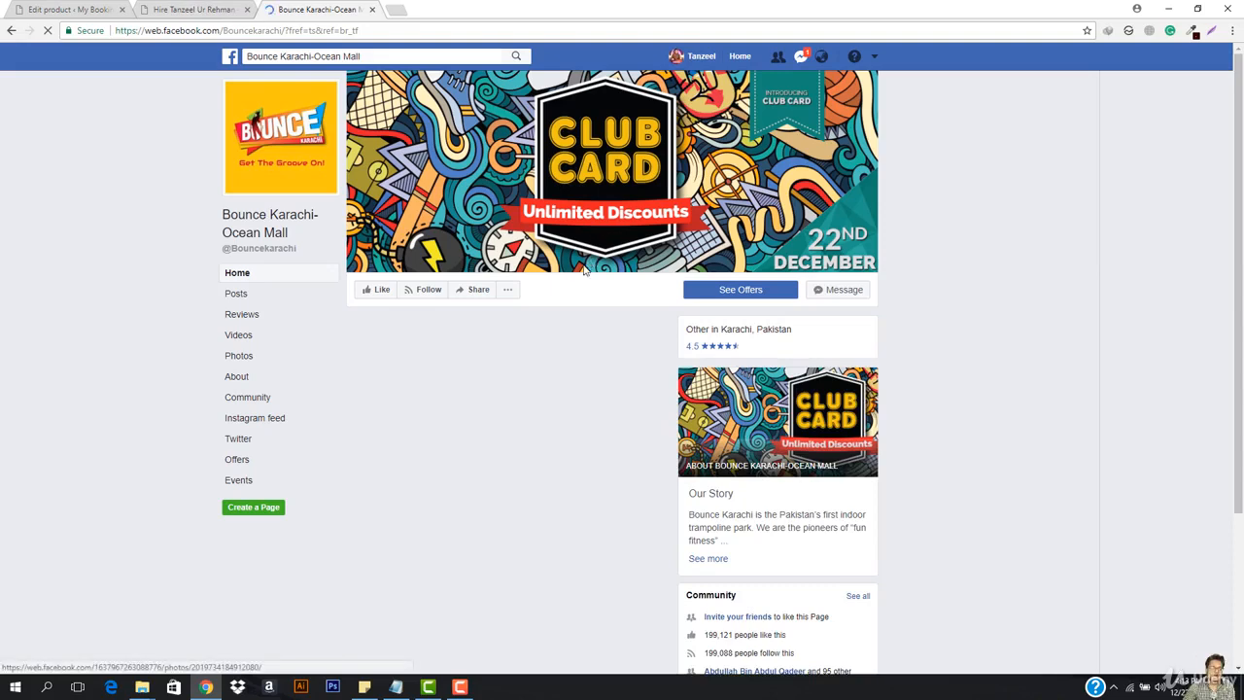
- Look through the Bounce Karachi page's posts and videos and open the Masti Hours video
scroll(571, 360, down, 2)
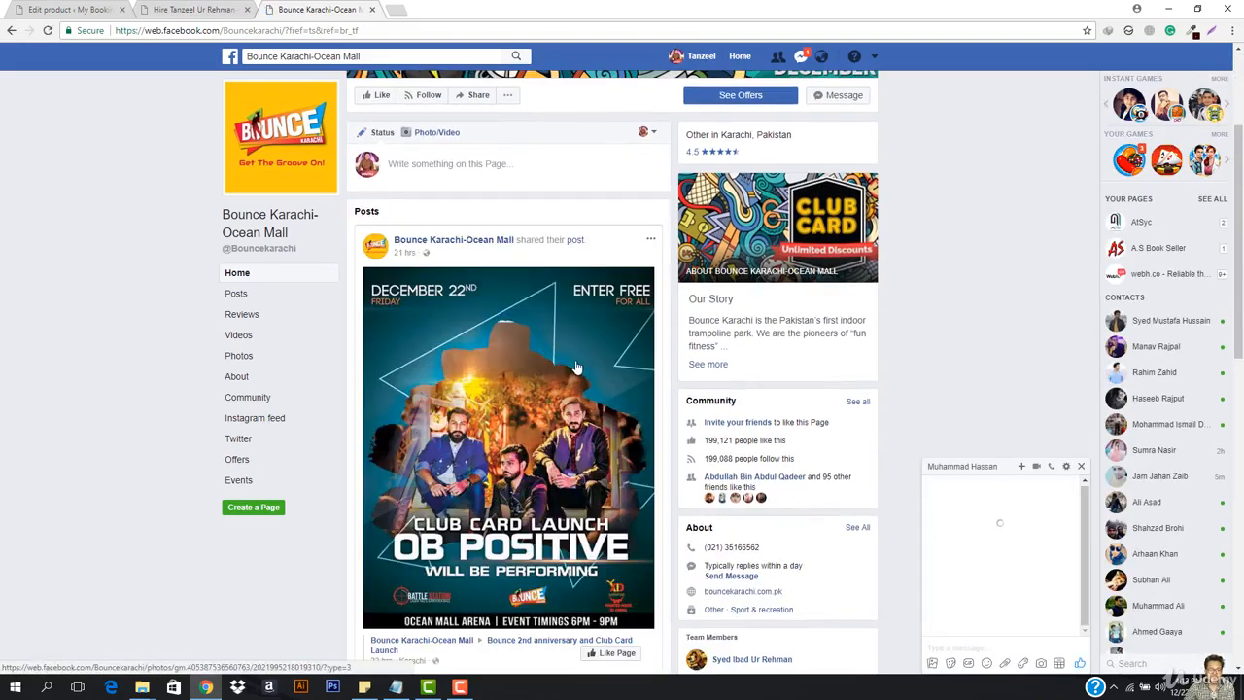
scroll(577, 367, down, 4)
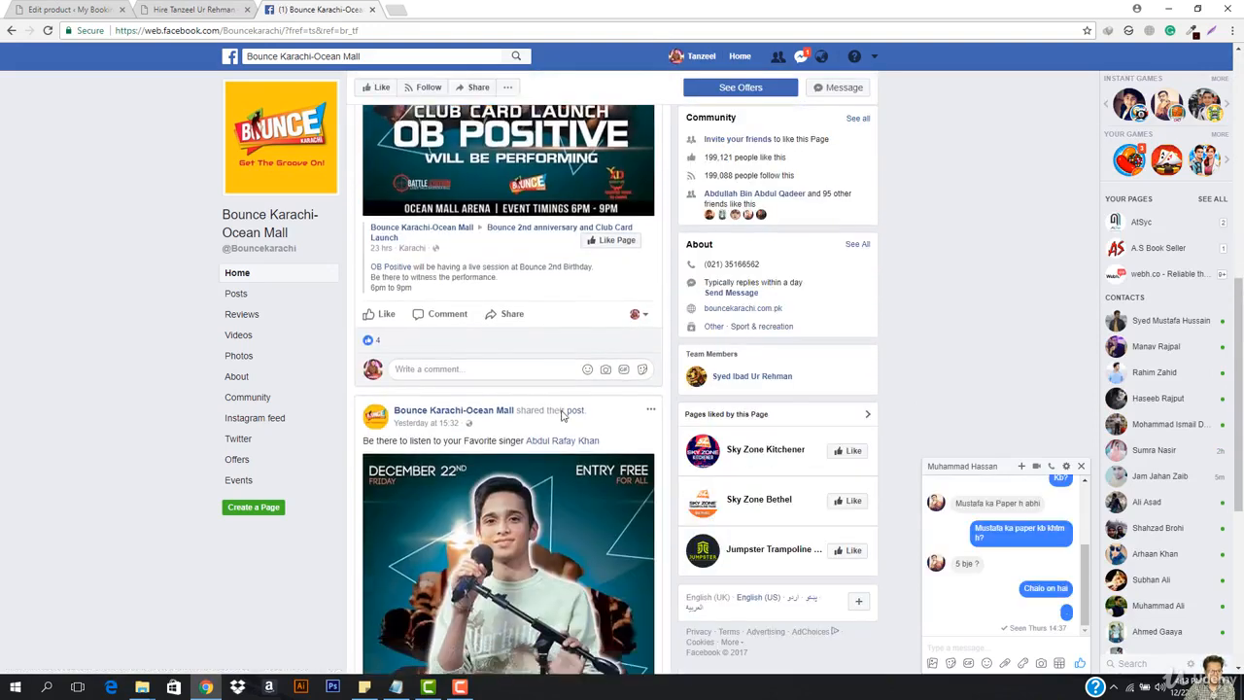
scroll(561, 415, down, 4)
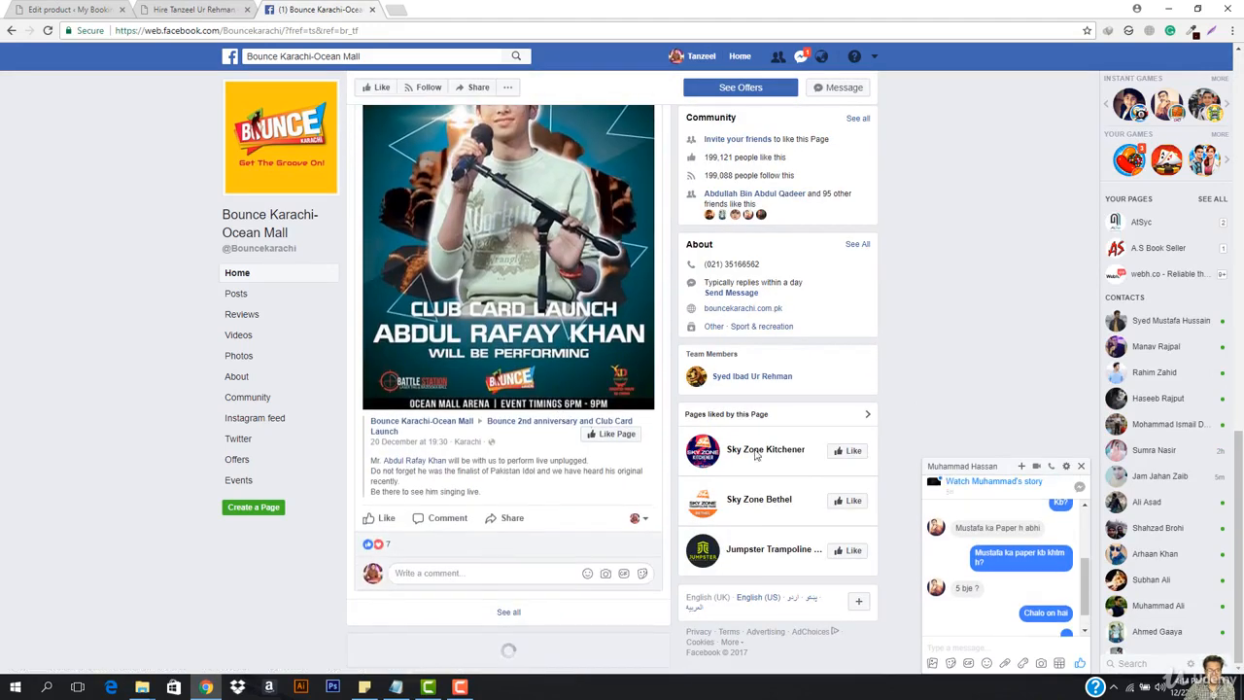
click(1080, 465)
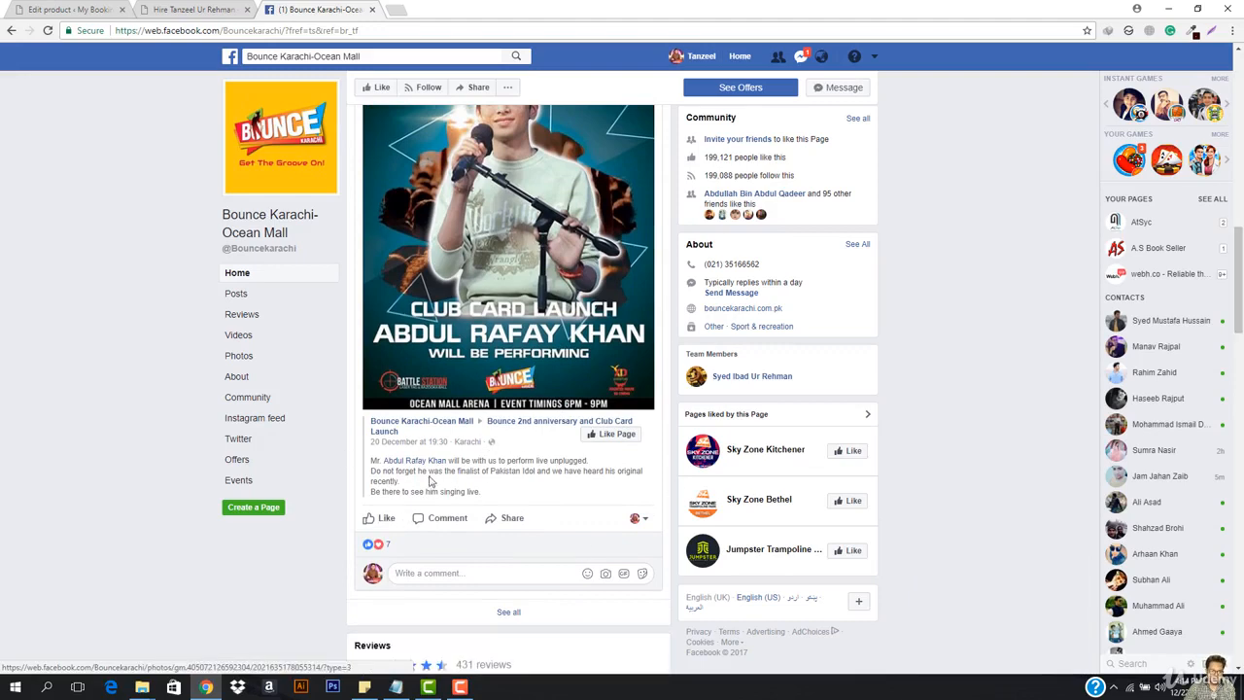
scroll(510, 418, down, 3)
scroll(516, 425, down, 5)
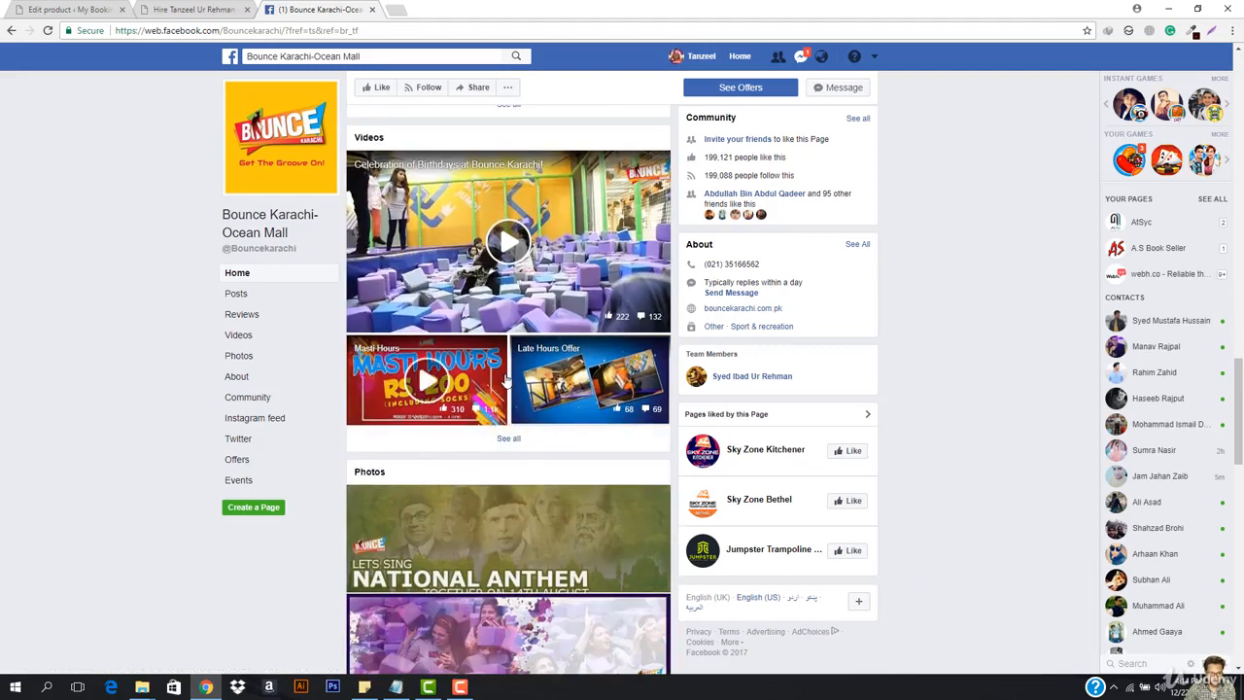
scroll(500, 427, down, 2)
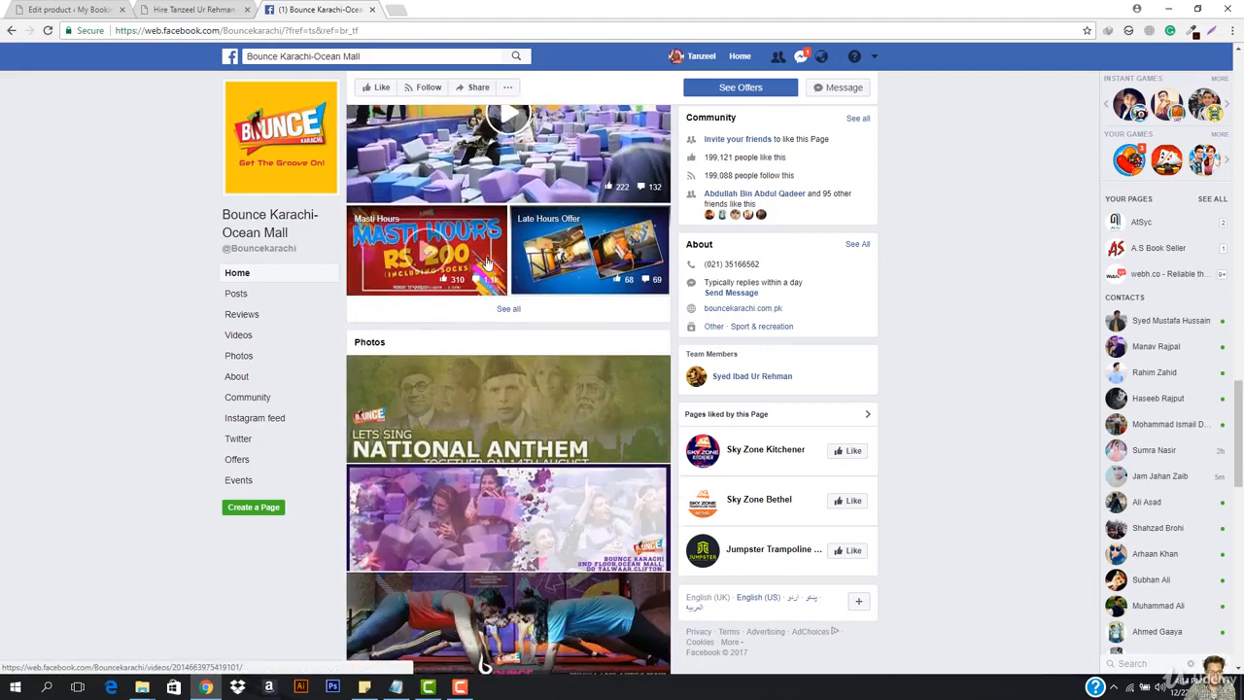
click(389, 280)
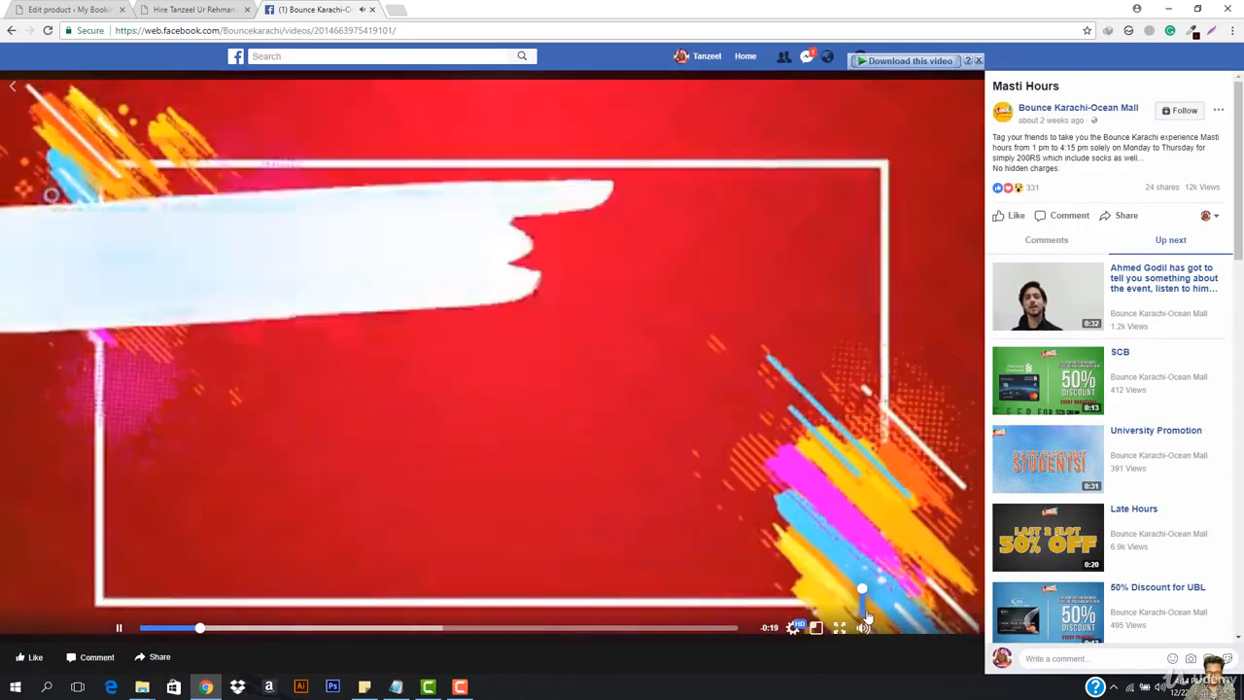
- Mute the Masti Hours video and play it up to the offer's days and hours, pausing it there
click(863, 603)
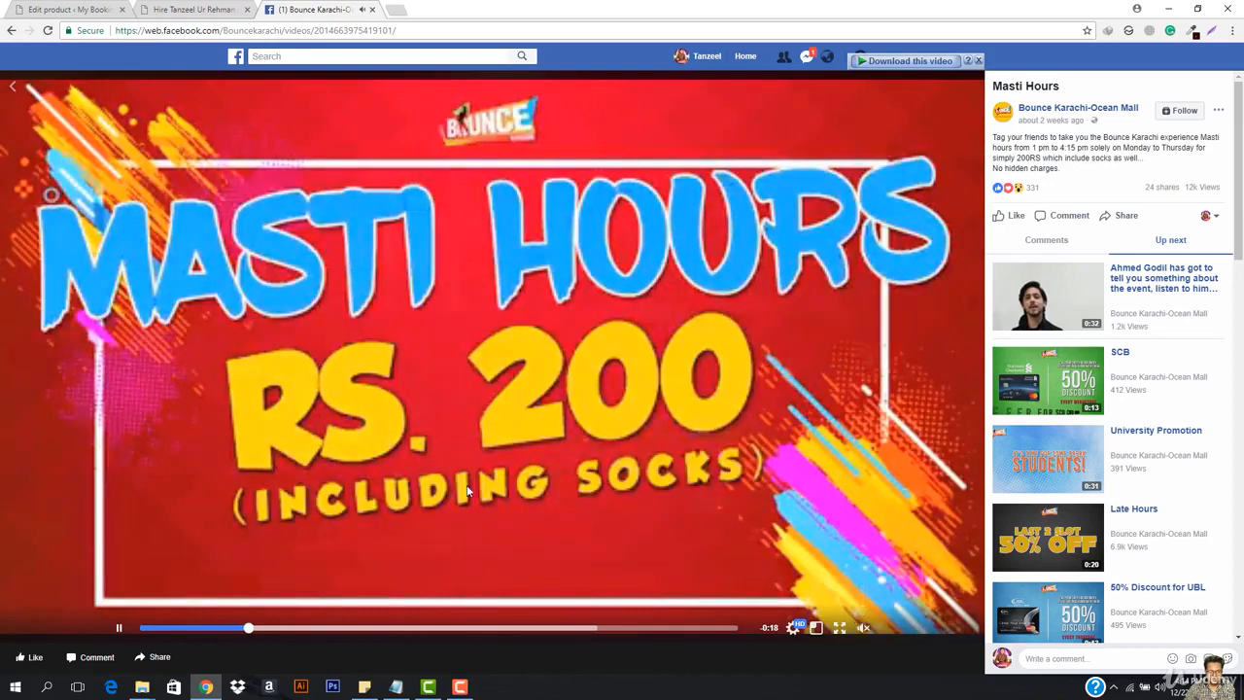
click(324, 513)
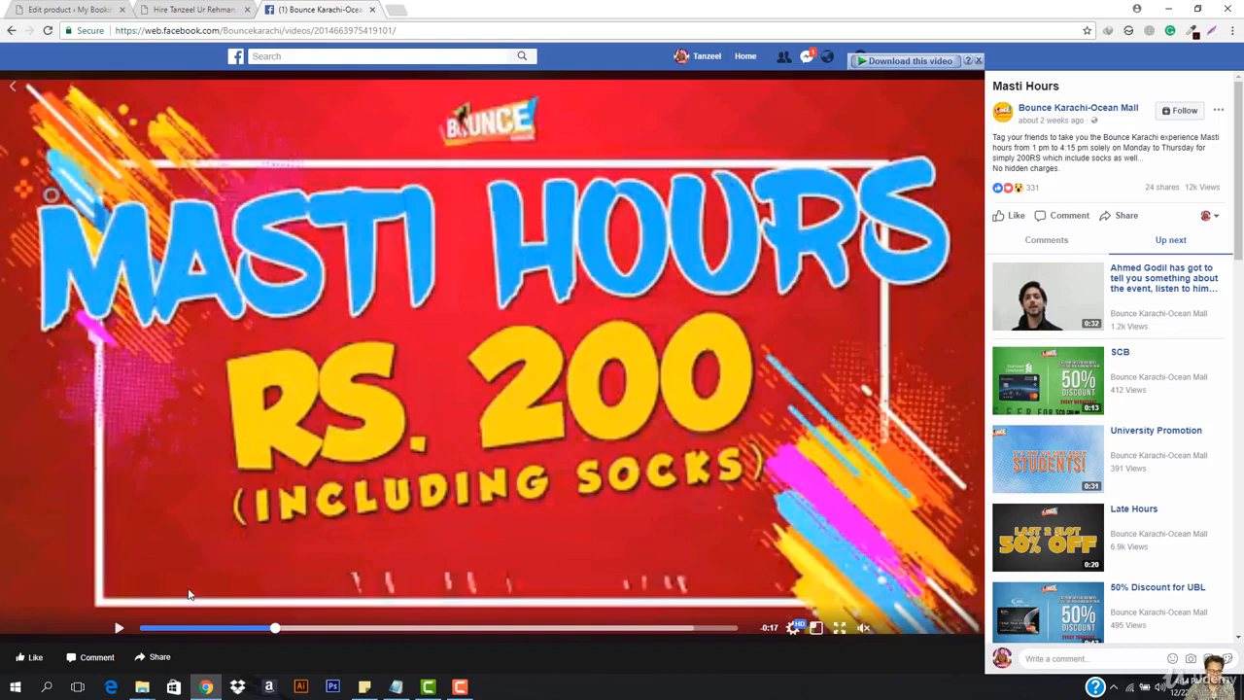
click(116, 627)
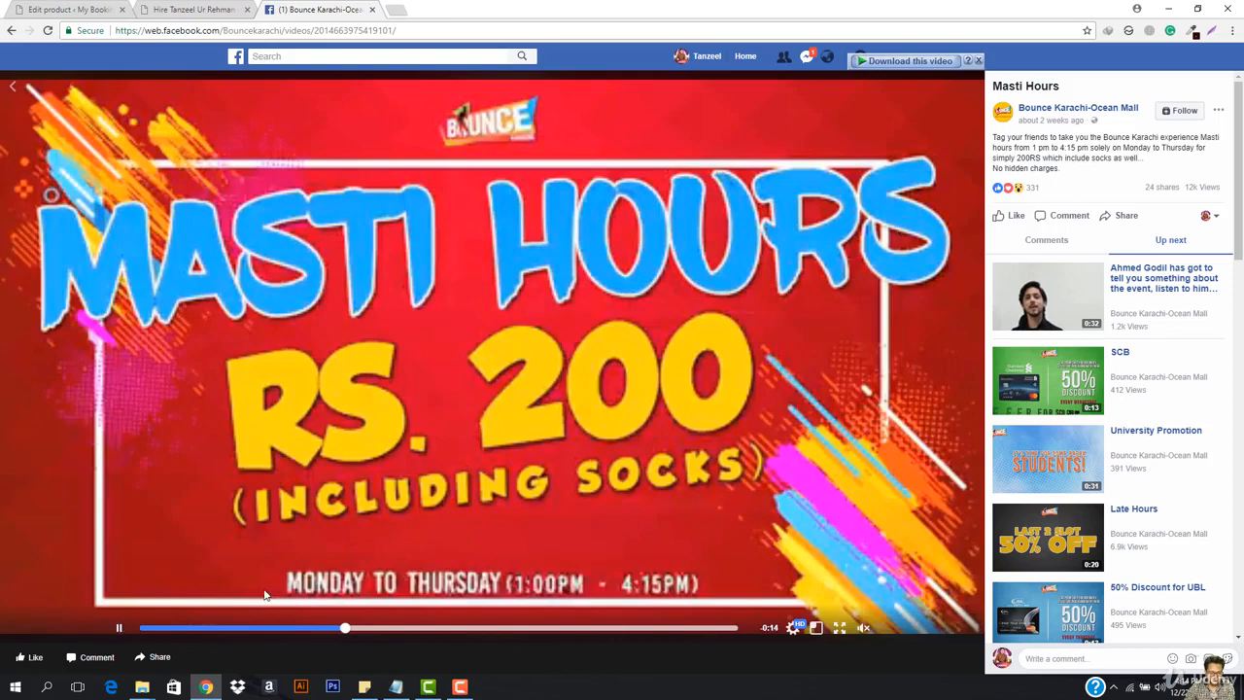
click(116, 628)
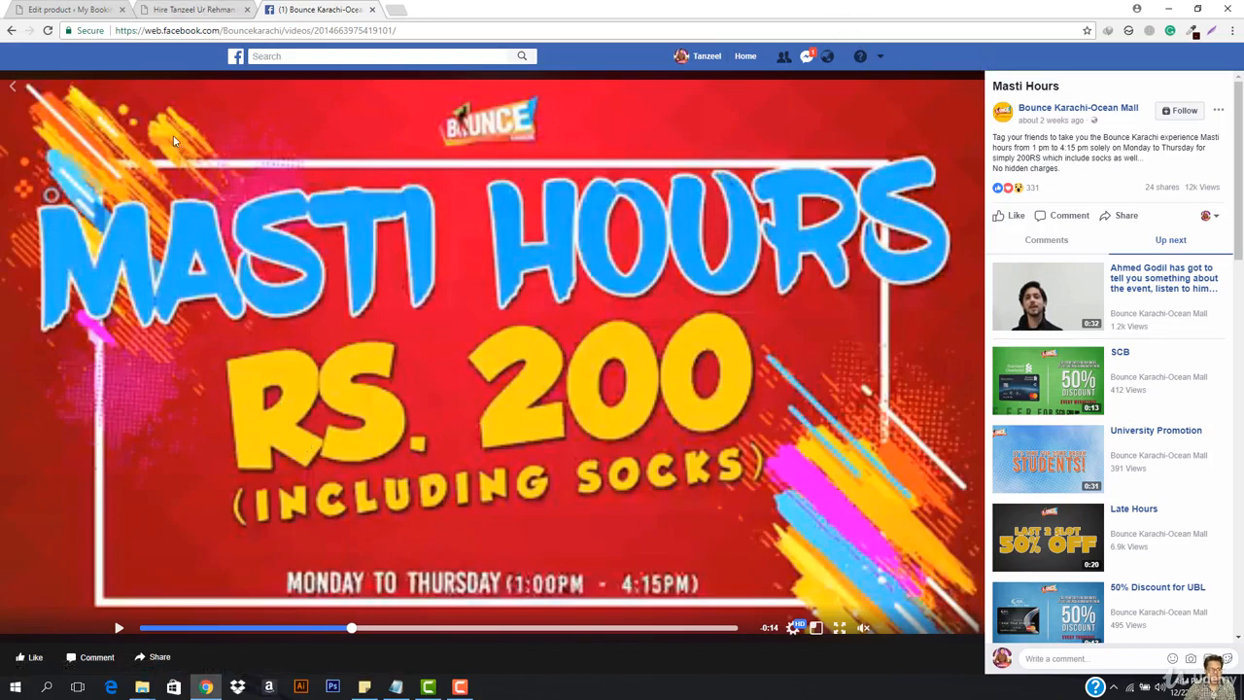
- Compare the booking slots and cost on the product page with the Masti Hours offer in the Facebook tab
click(195, 9)
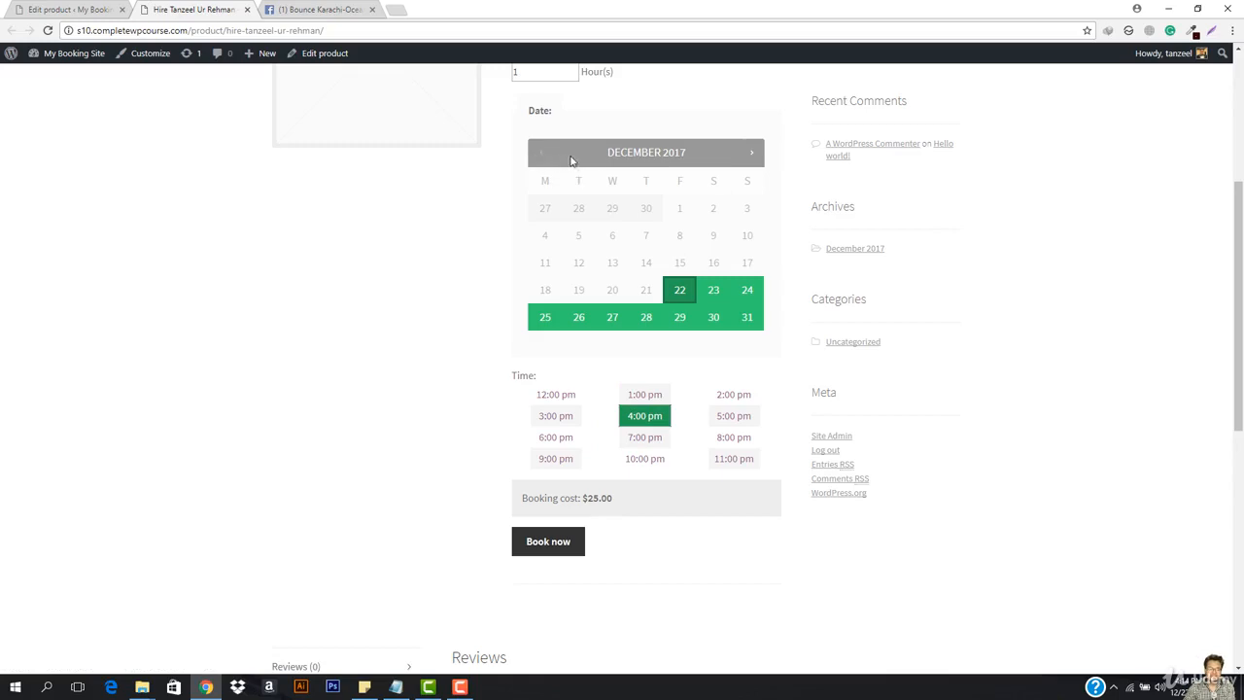
click(311, 9)
click(237, 7)
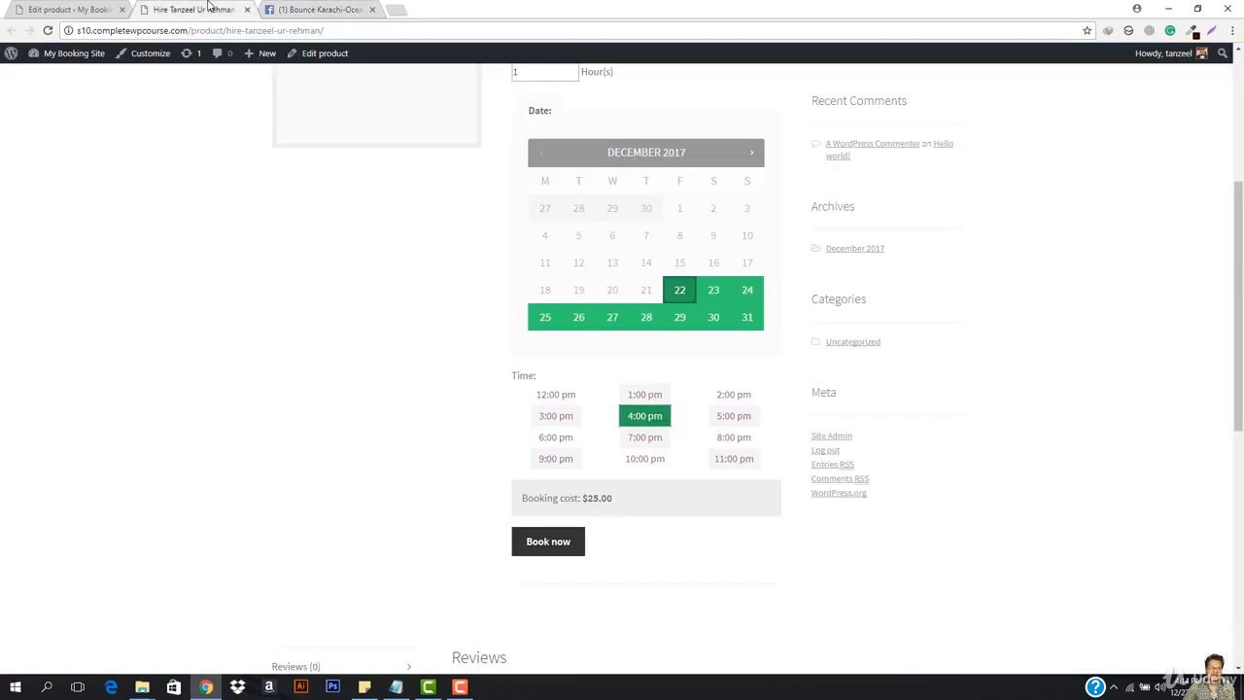
click(359, 9)
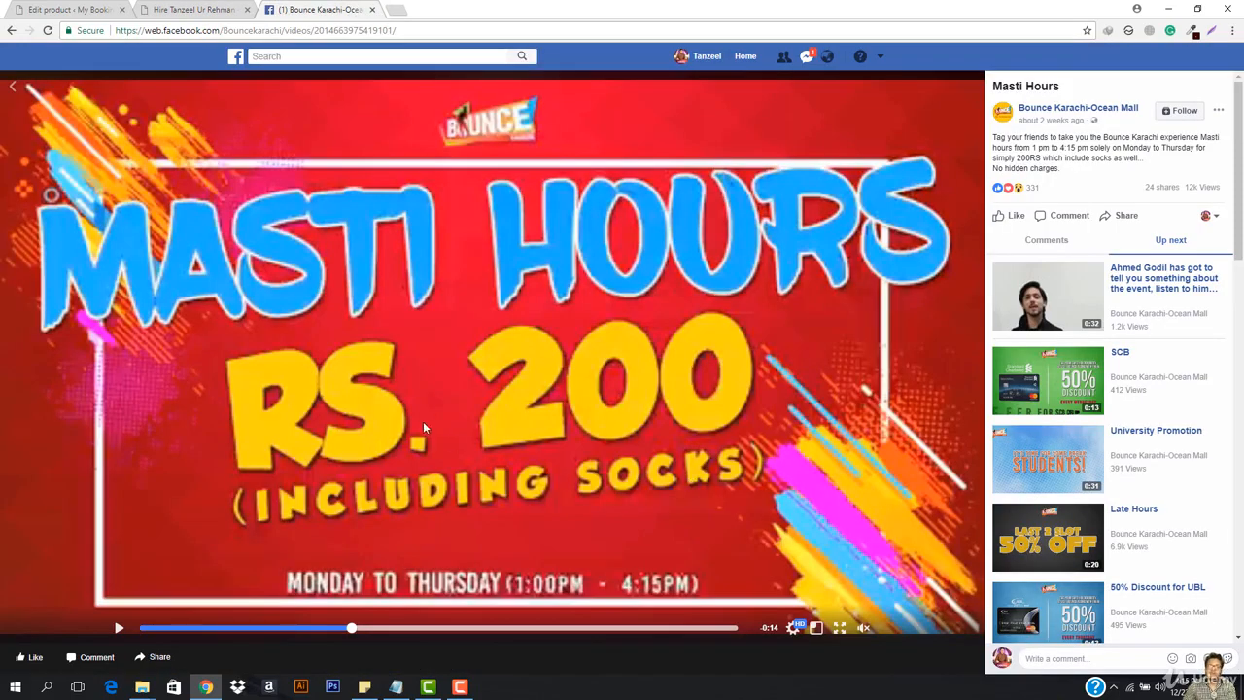
click(180, 9)
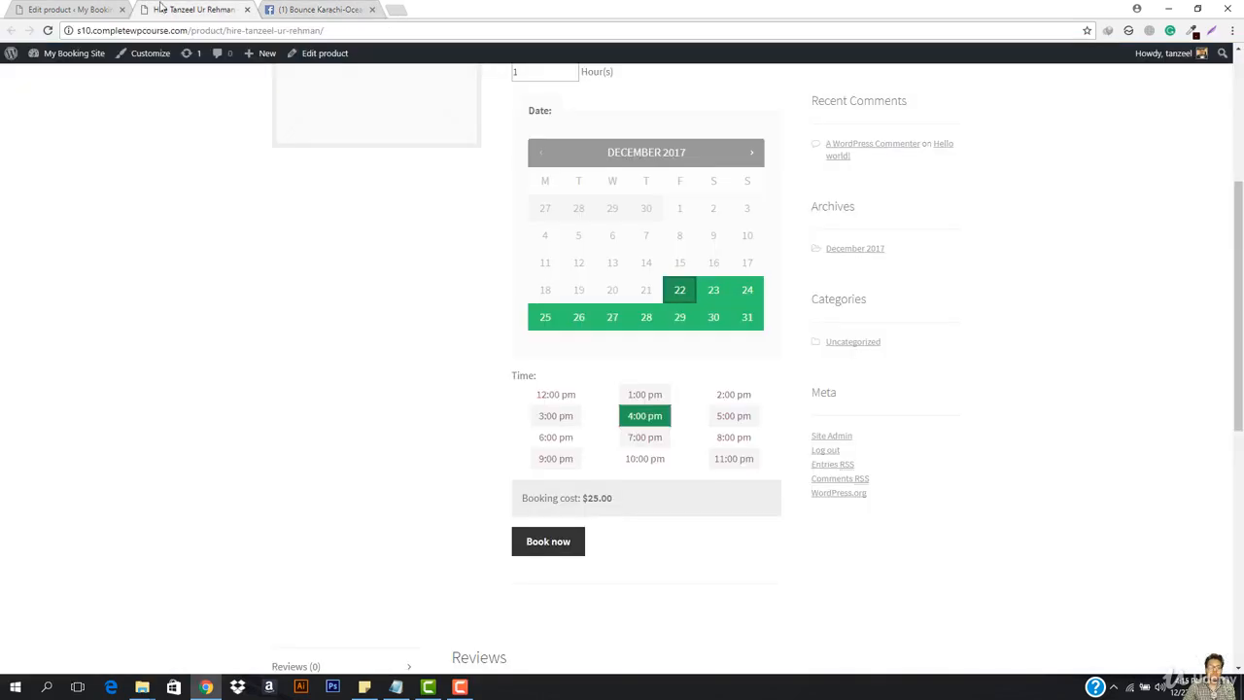
- Remove the Friday cost range from the product's booking costs in the editor and close the Facebook tab
click(89, 9)
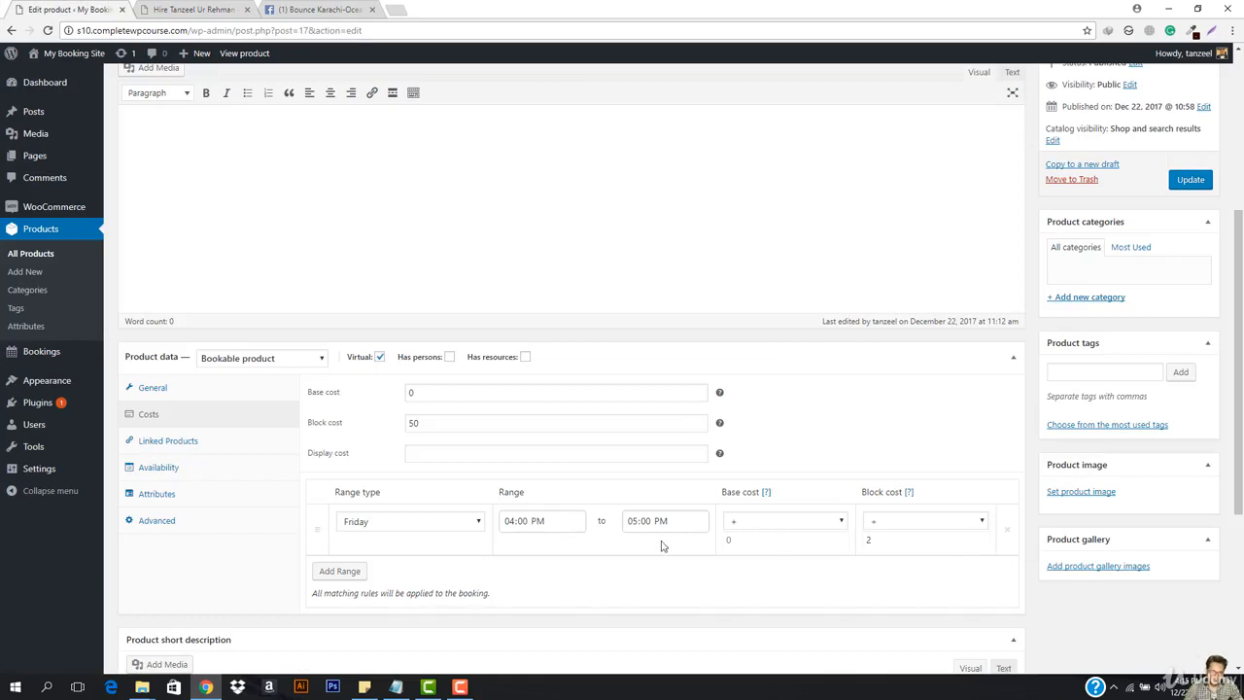
click(1005, 531)
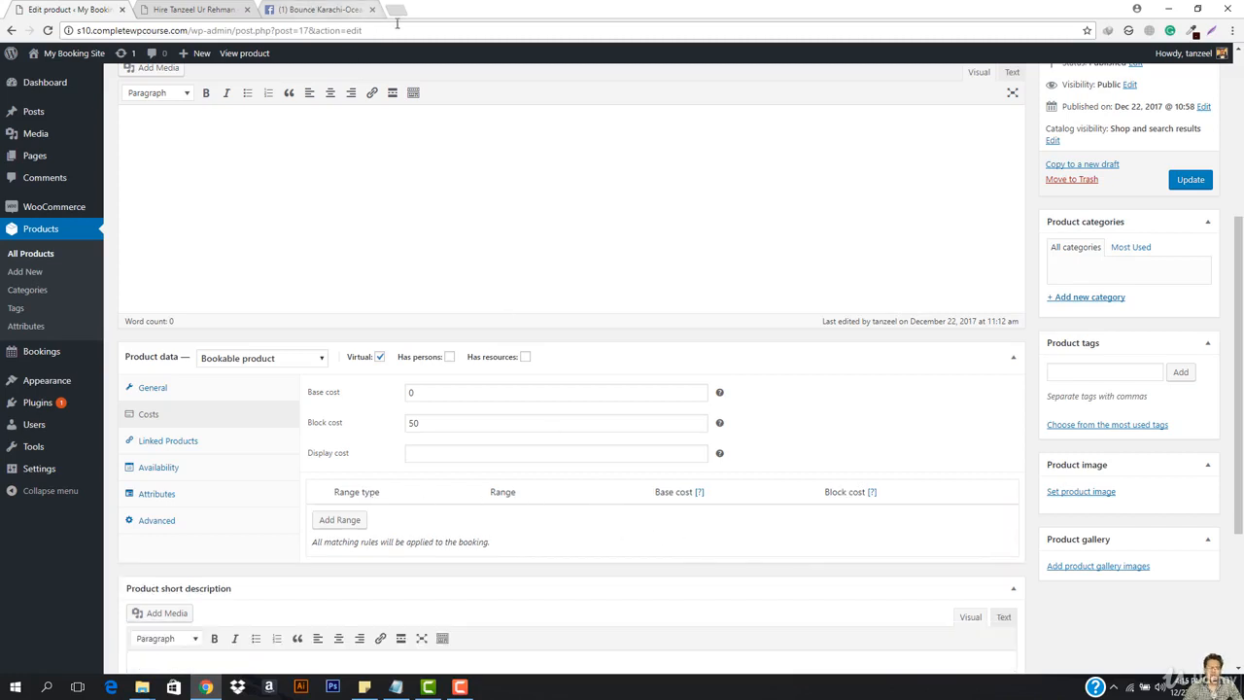
click(371, 9)
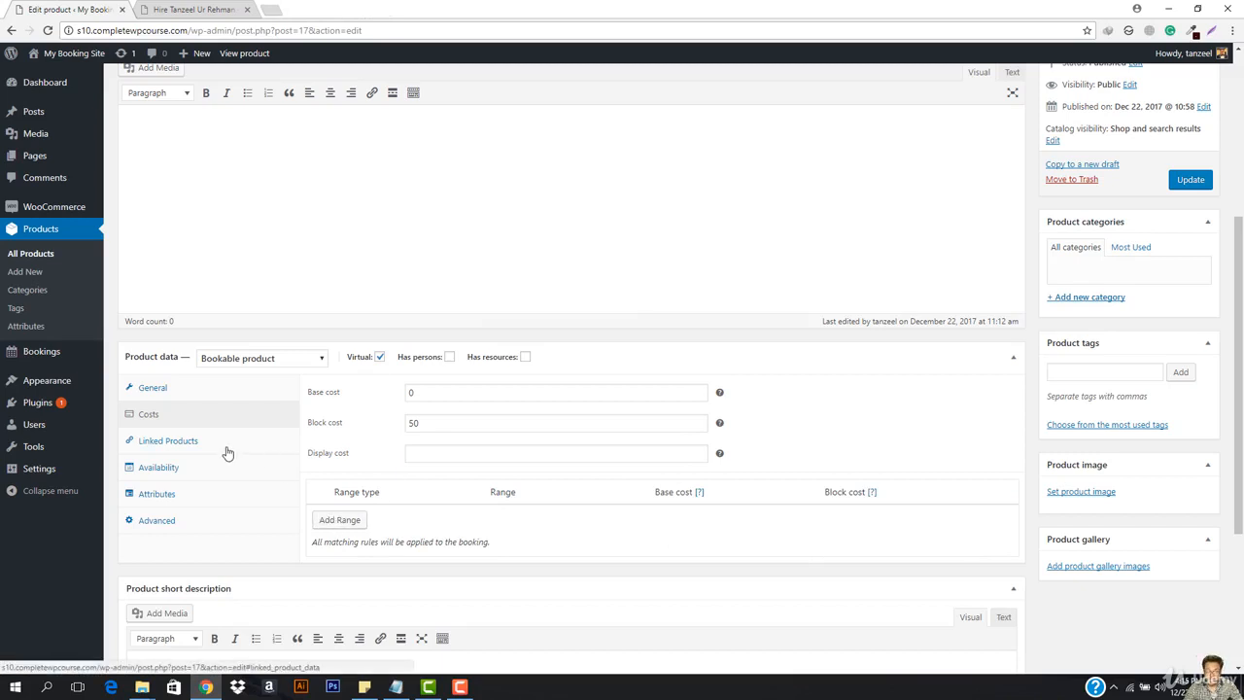
- Set the product's availability to a minimum of 1 day and a maximum of 2 months into the future, and update the product
click(131, 468)
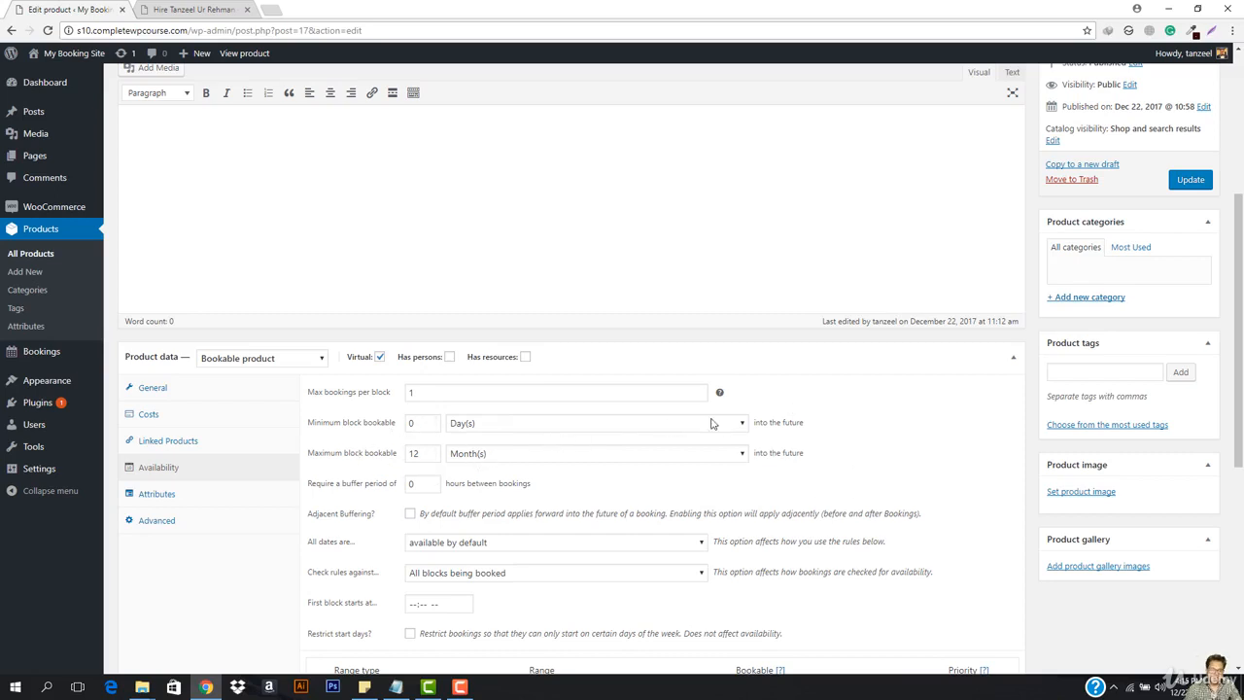
click(432, 419)
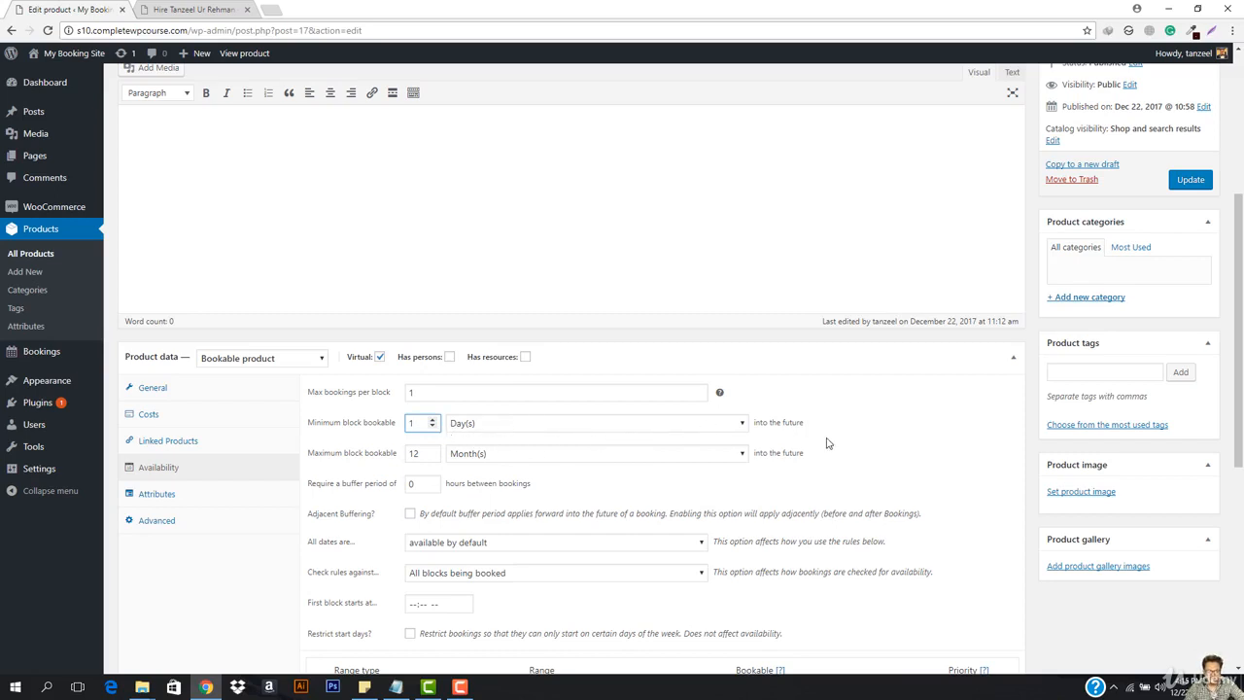
click(433, 456)
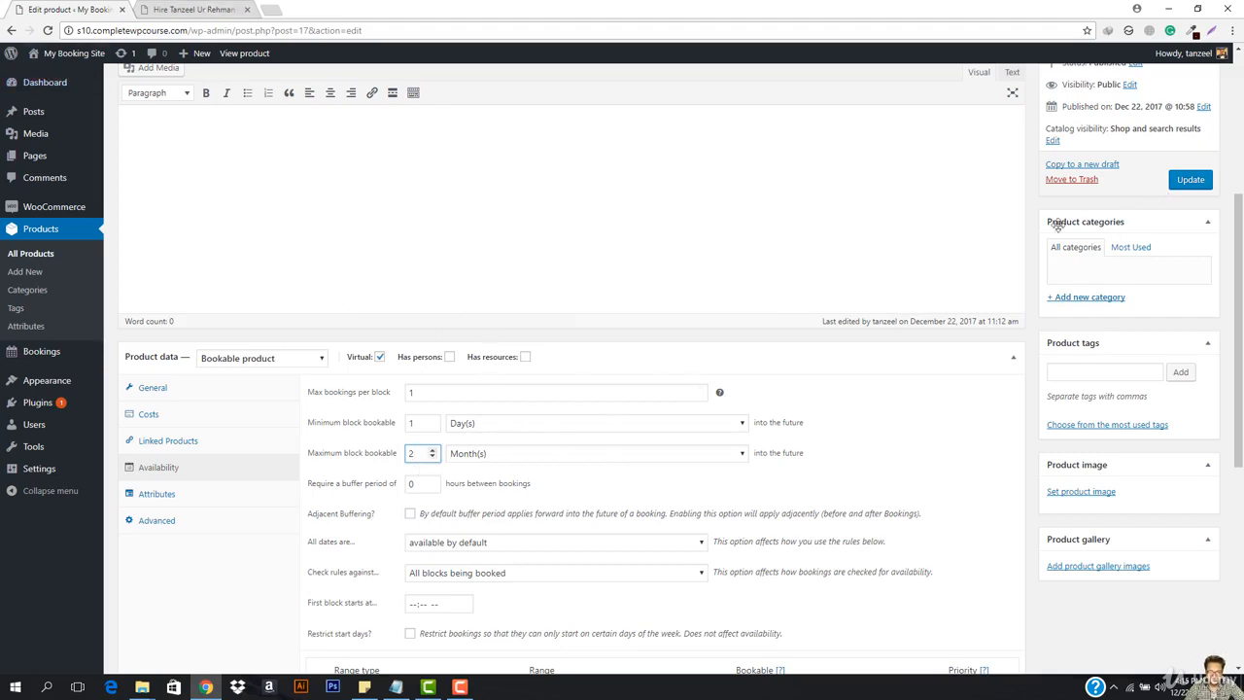
click(1189, 179)
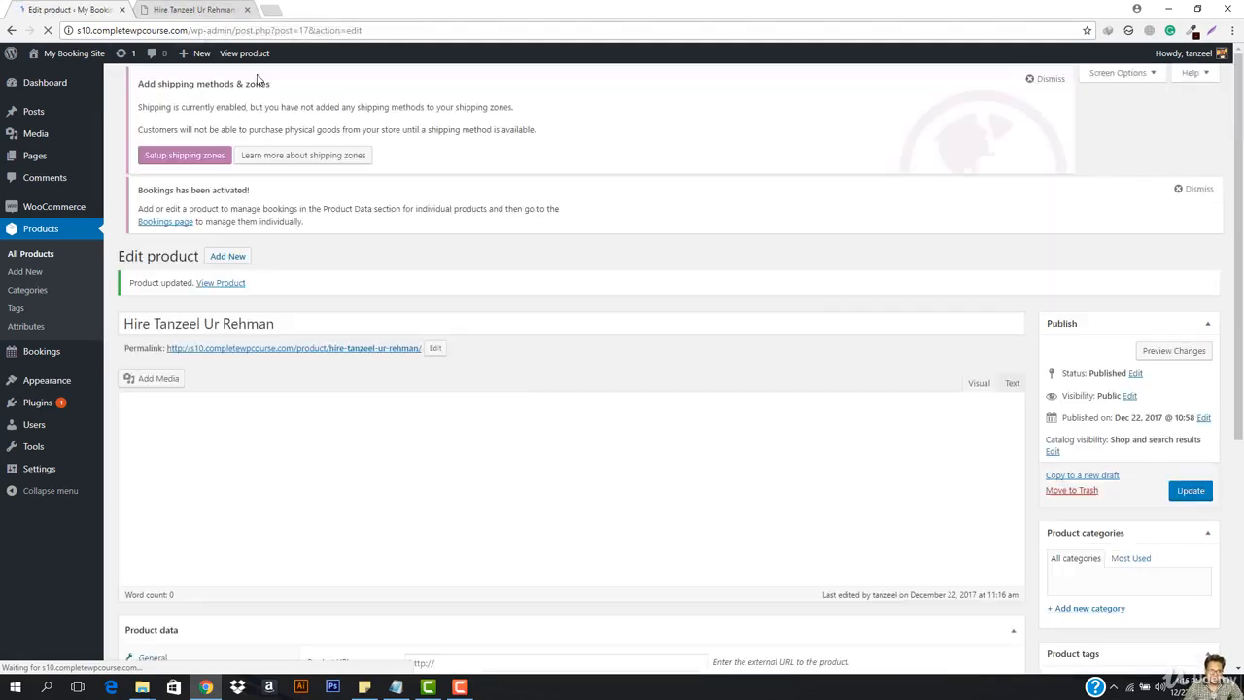
- Reload the product page and check the bookable dates in its calendar from December 2017 to February 2018
click(207, 8)
click(289, 35)
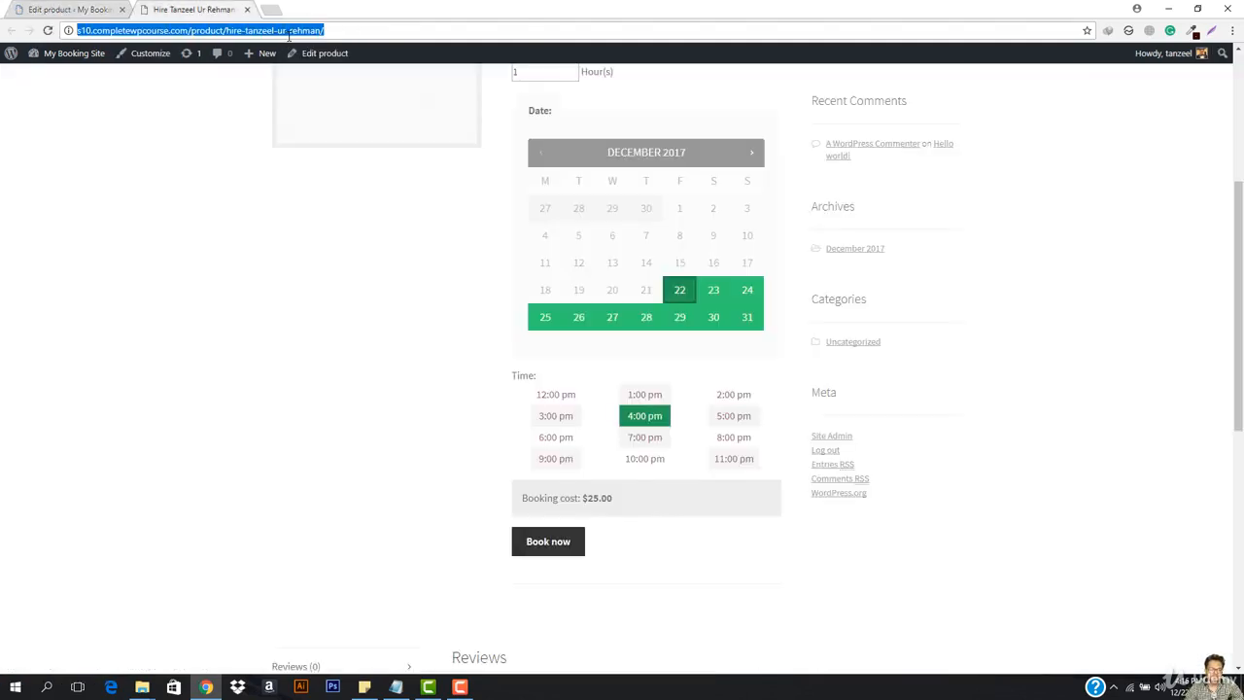
key(Return)
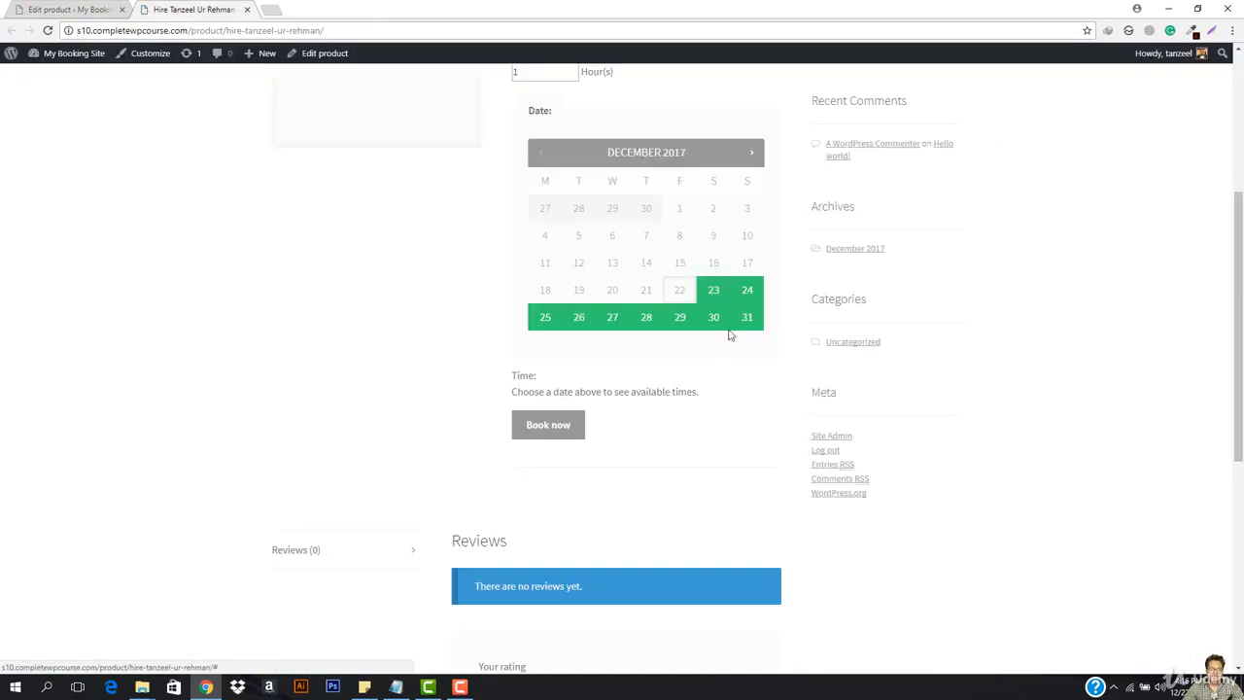
click(752, 154)
click(752, 153)
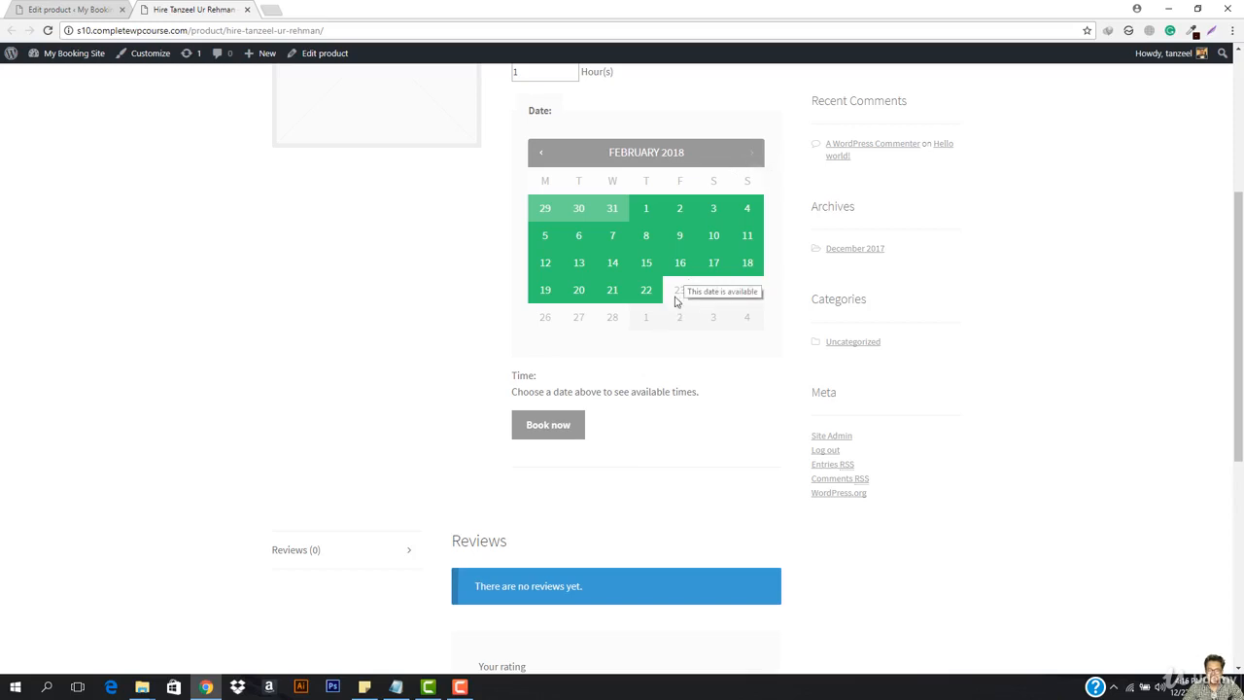
click(540, 154)
click(540, 154)
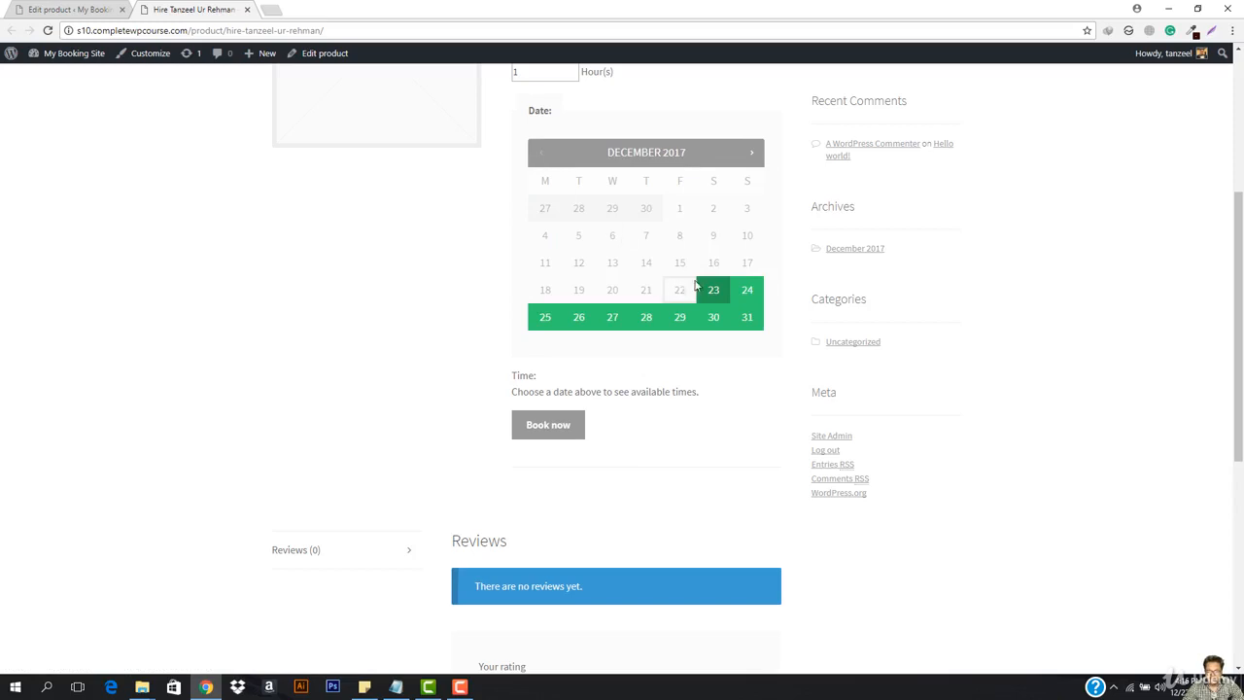
- Return to the product editor and check today's date and time in the system calendar
click(88, 9)
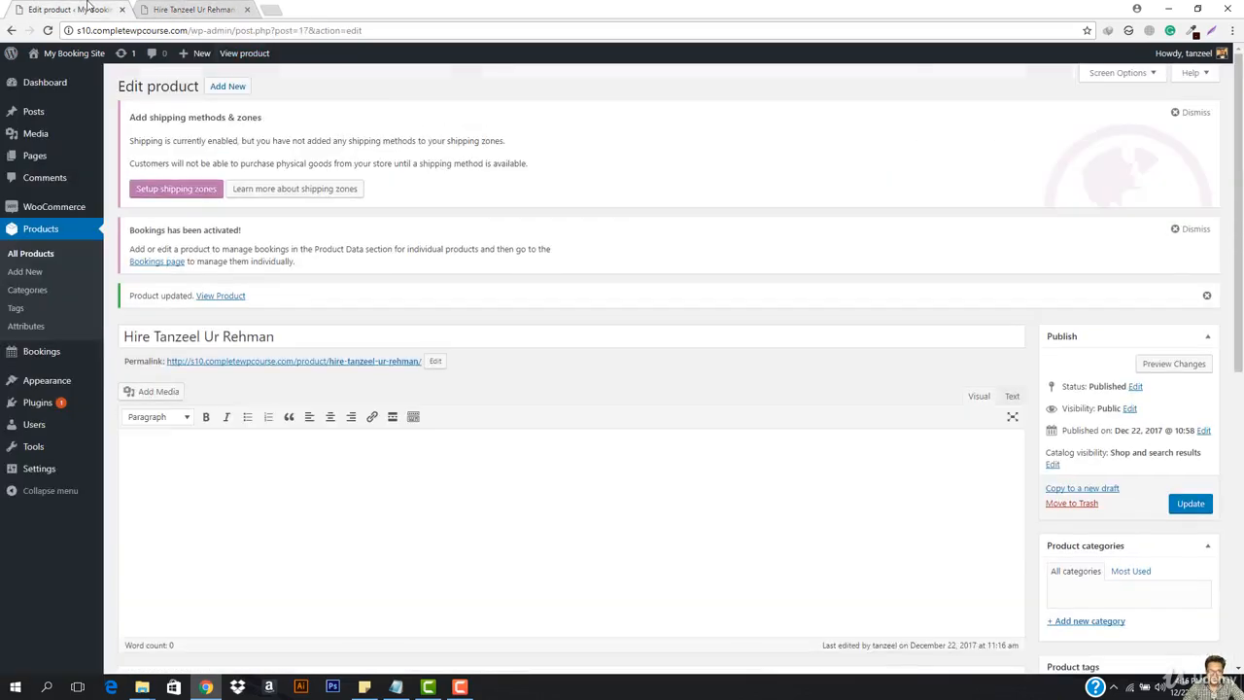
click(1179, 688)
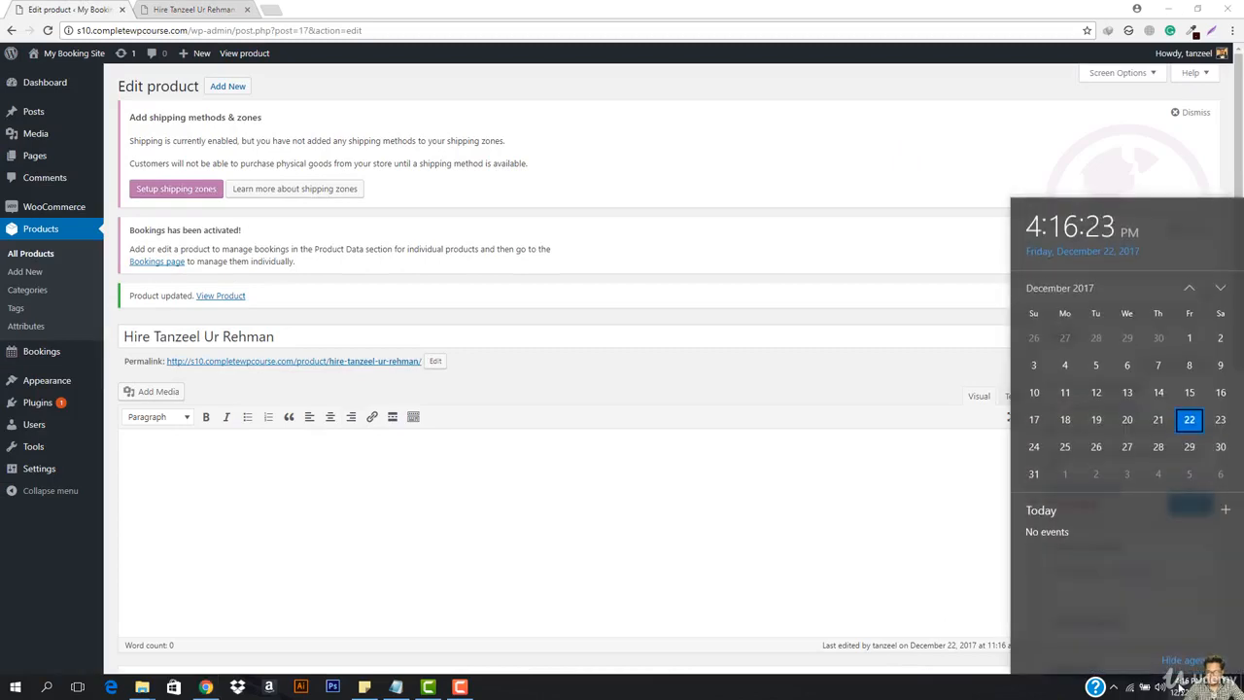
click(641, 252)
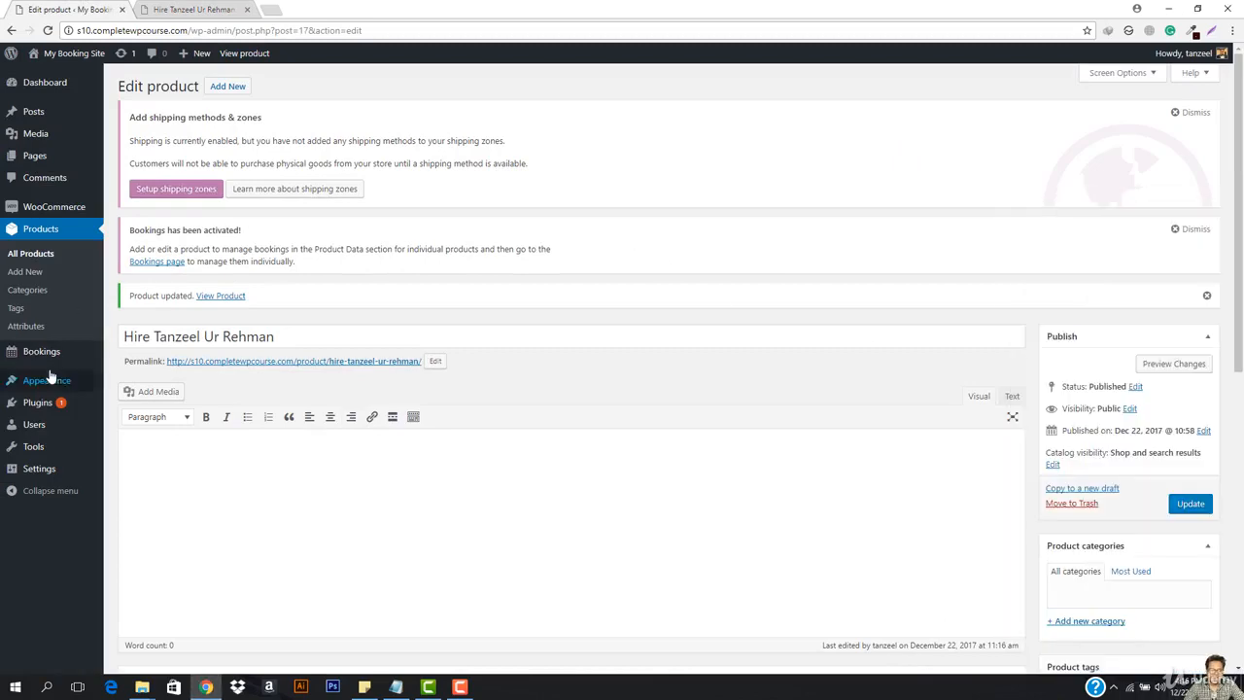
- Set the product's minimum bookable block to 0 days into the future in its availability settings and update the product
scroll(282, 468, down, 4)
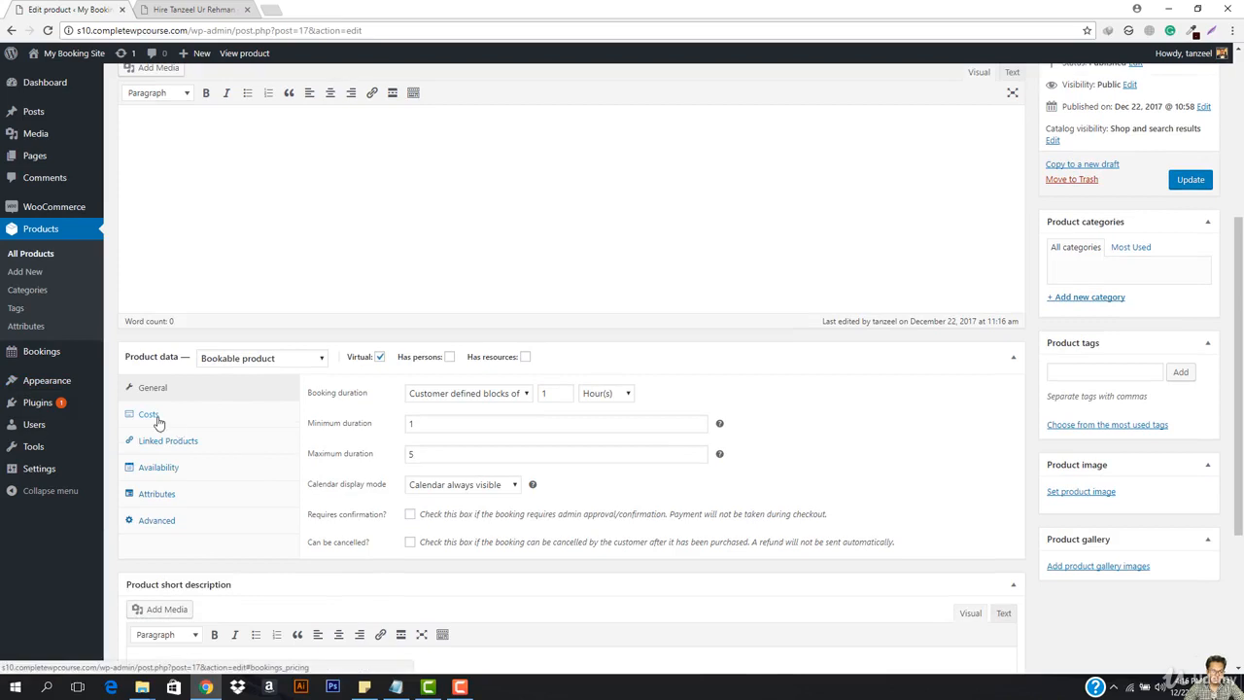
click(161, 468)
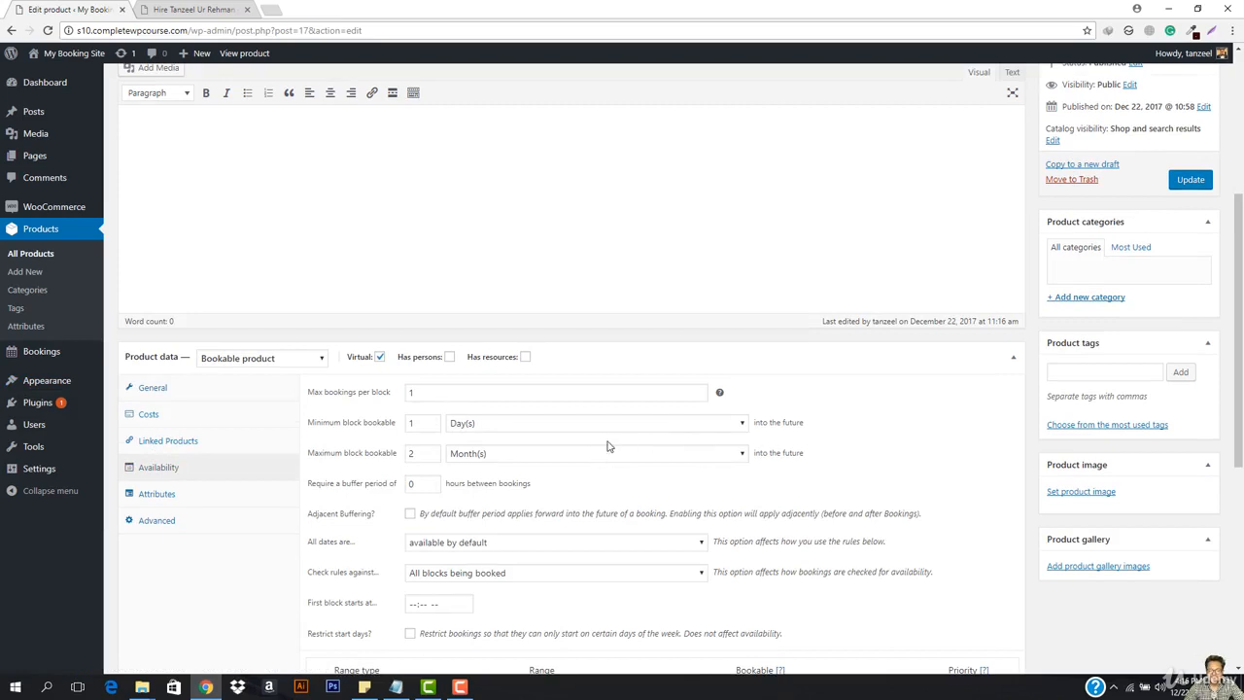
click(224, 9)
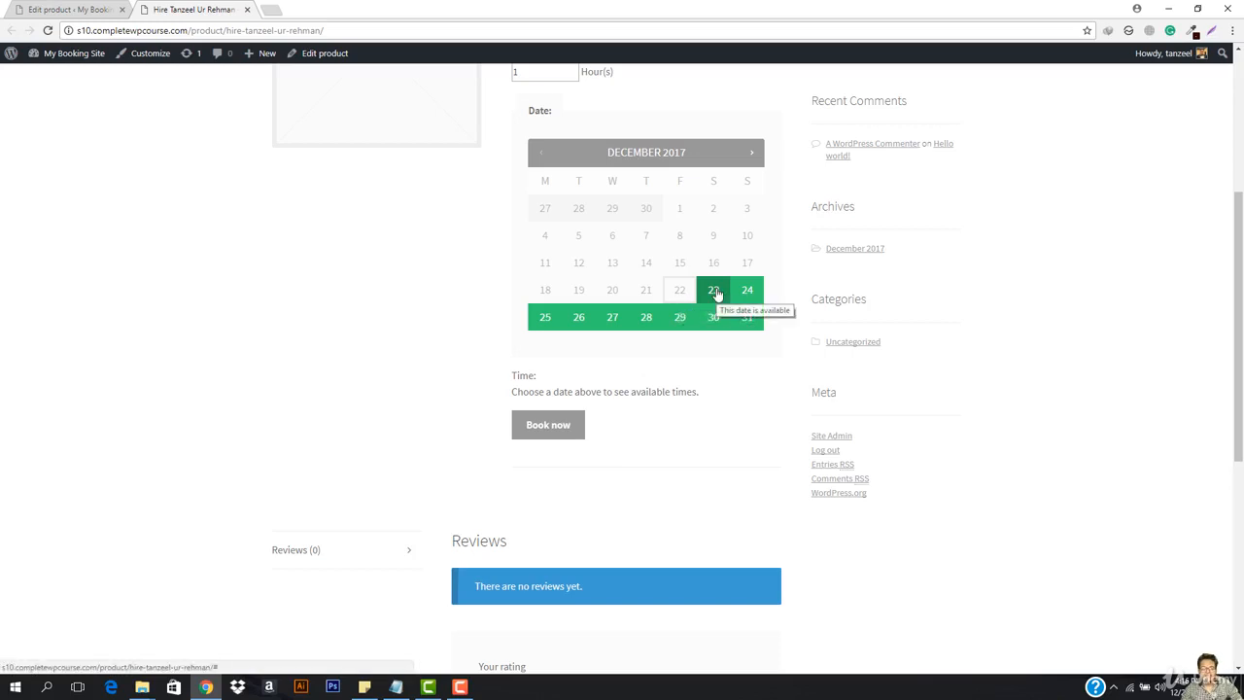
click(73, 9)
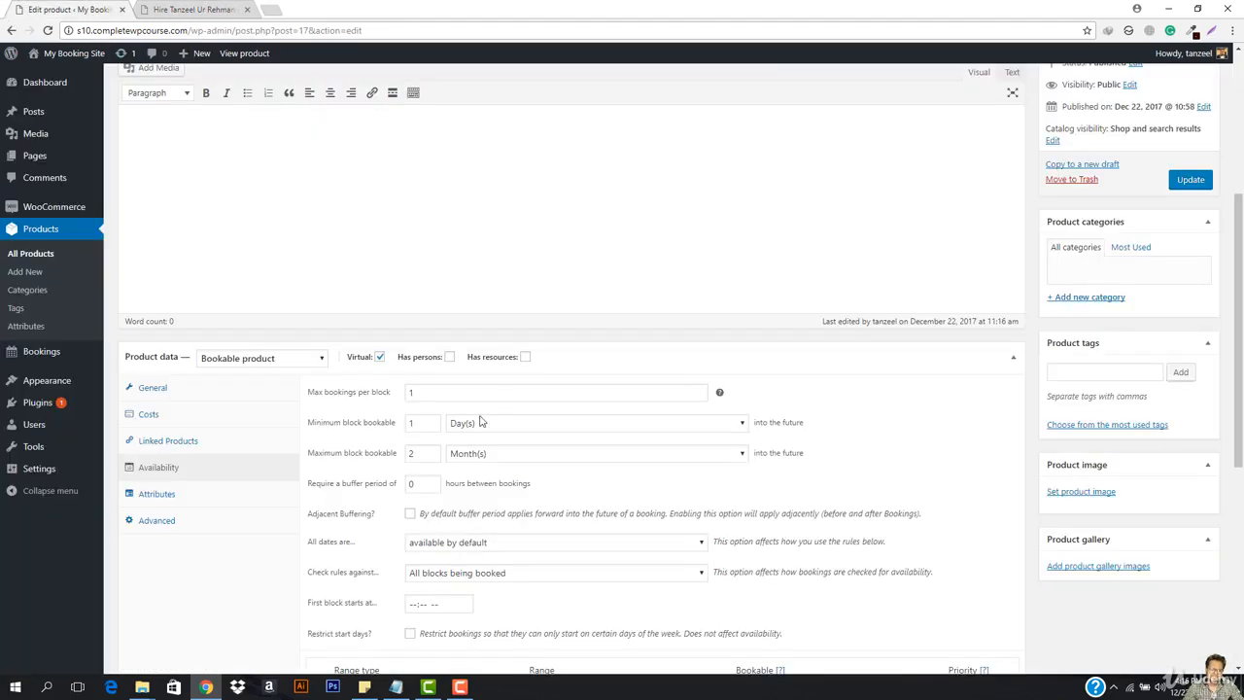
click(433, 426)
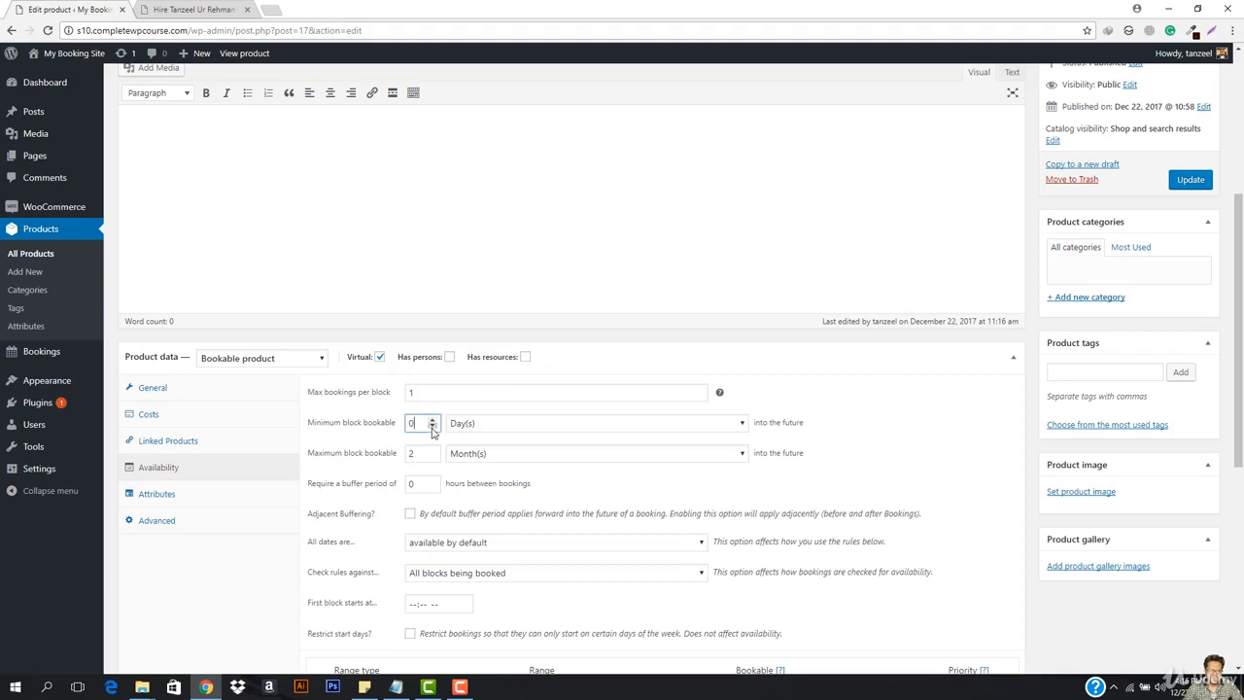
click(1190, 178)
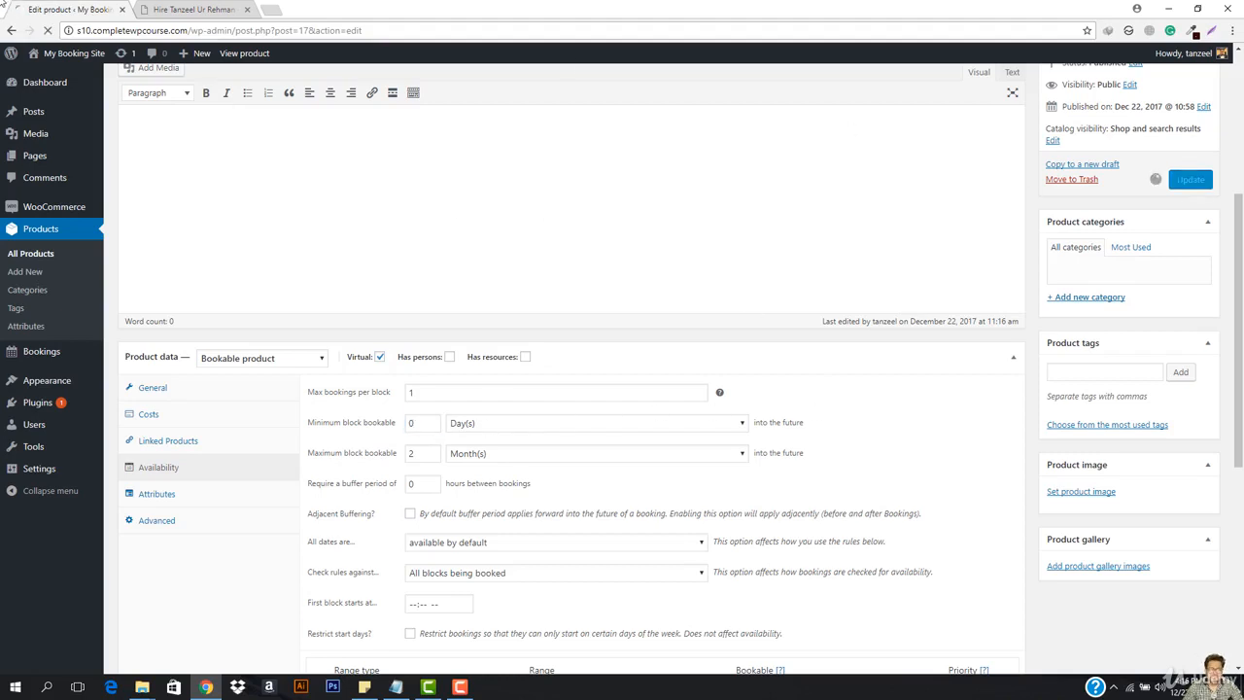
- Reload the product page and check the available booking times for December 22, 2017
click(194, 9)
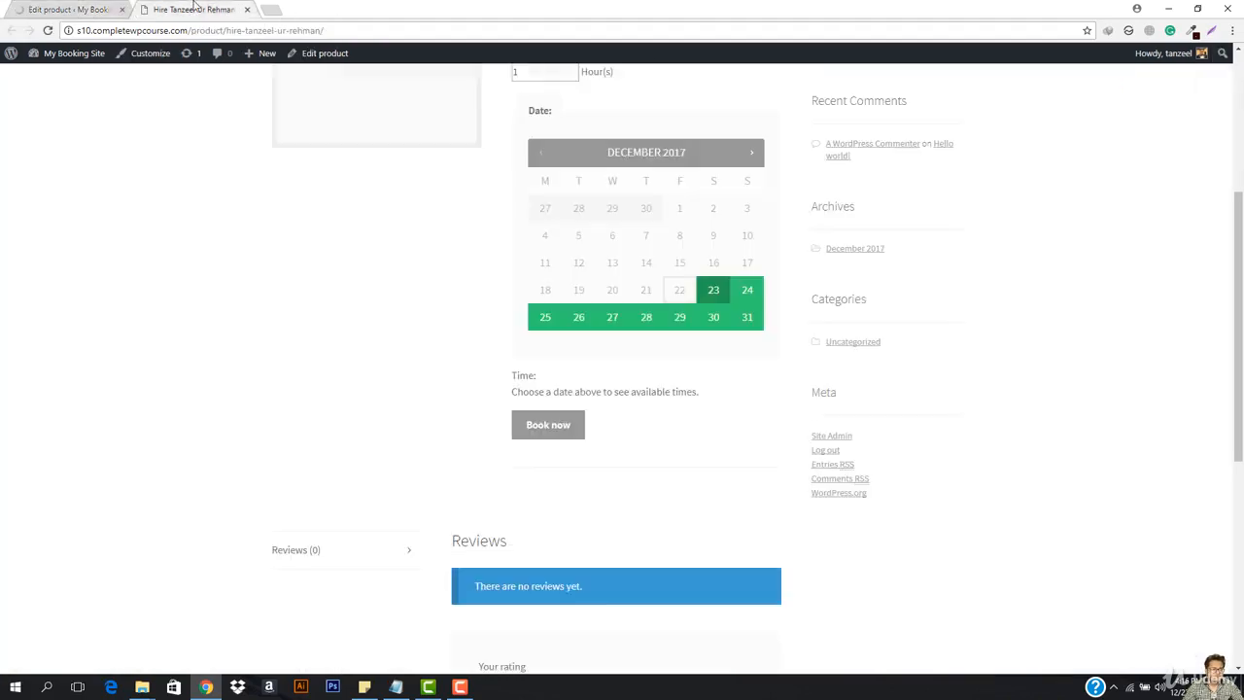
click(381, 31)
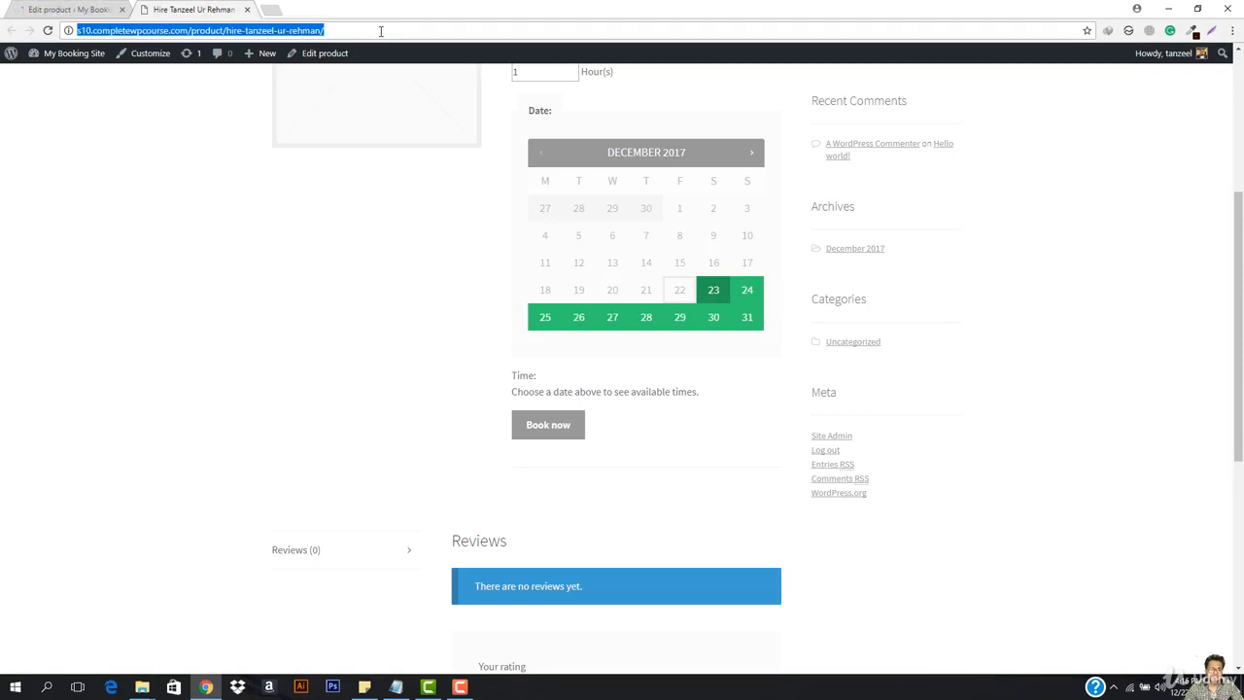
key(Return)
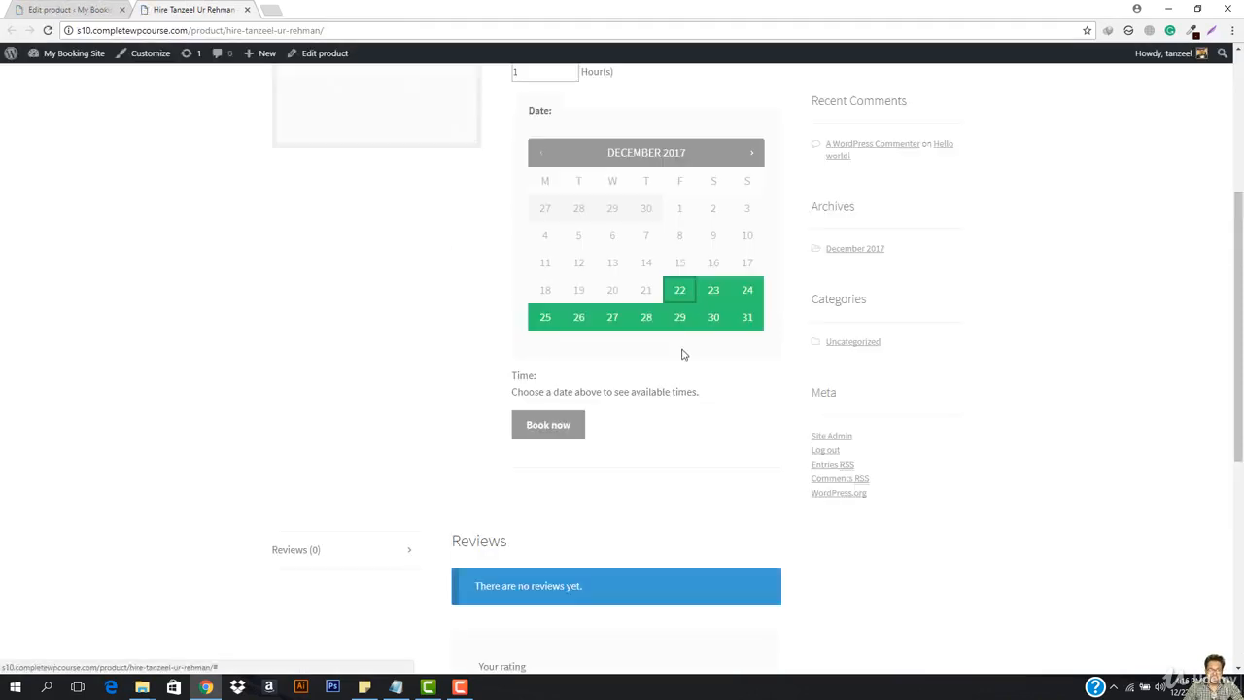
click(681, 290)
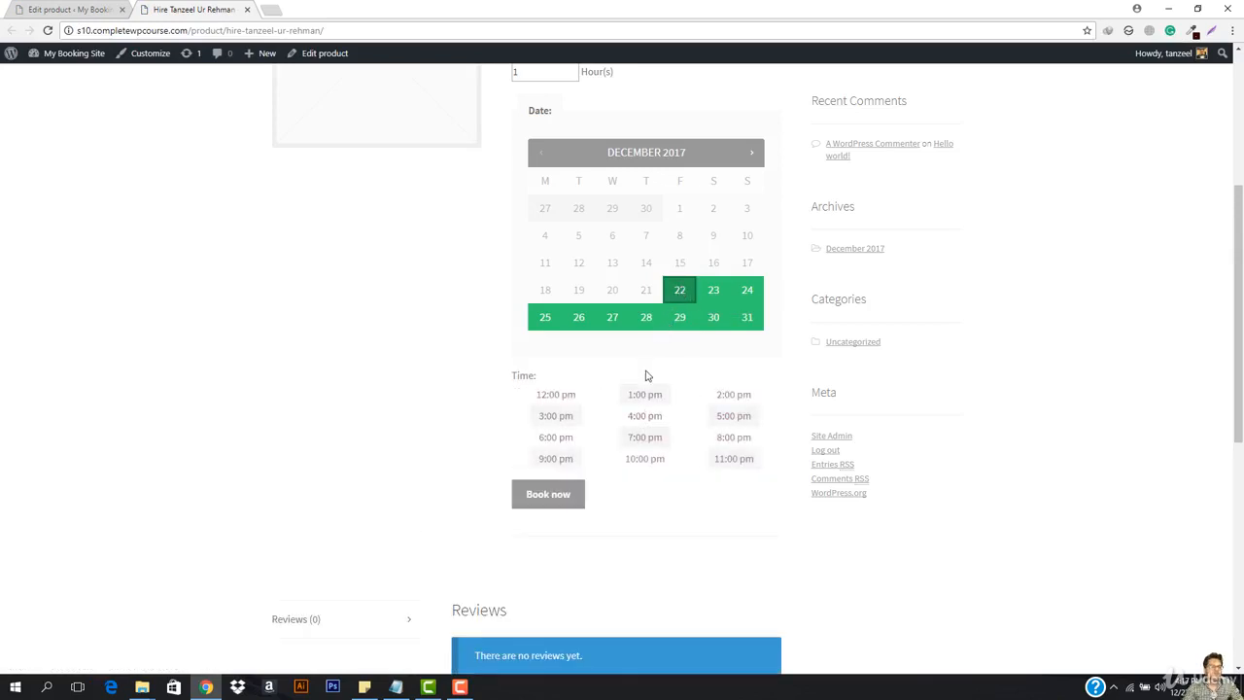
click(556, 437)
scroll(408, 336, up, 2)
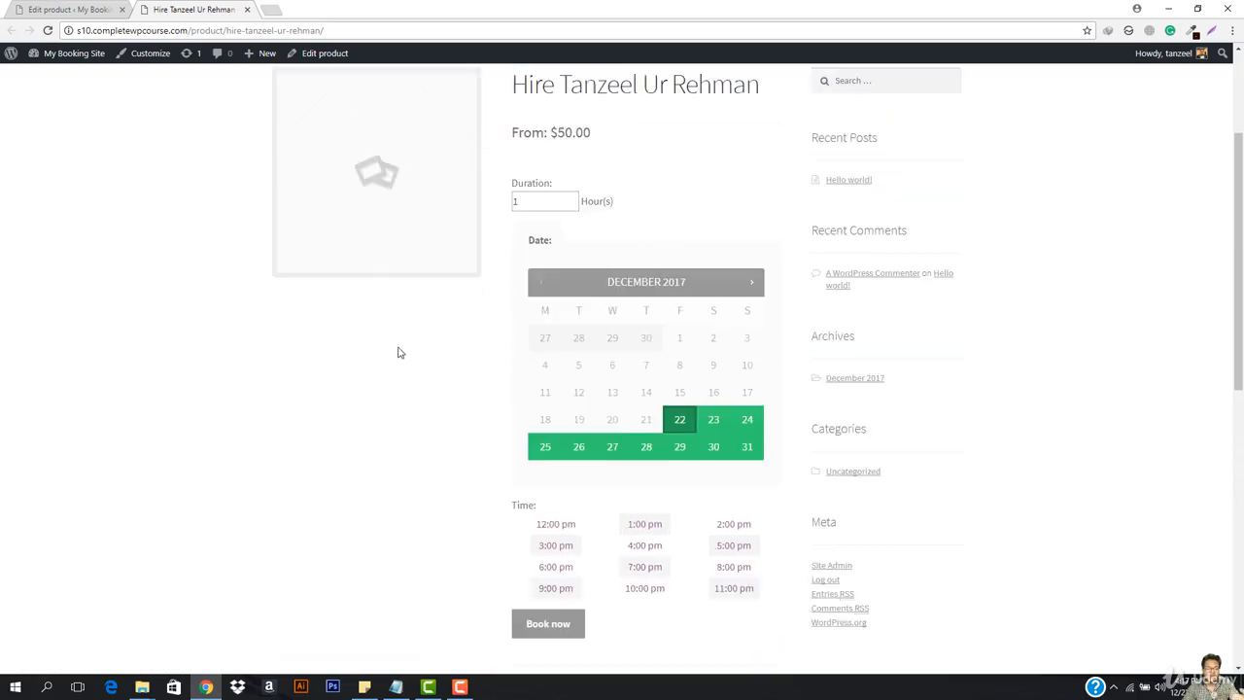
scroll(397, 352, up, 3)
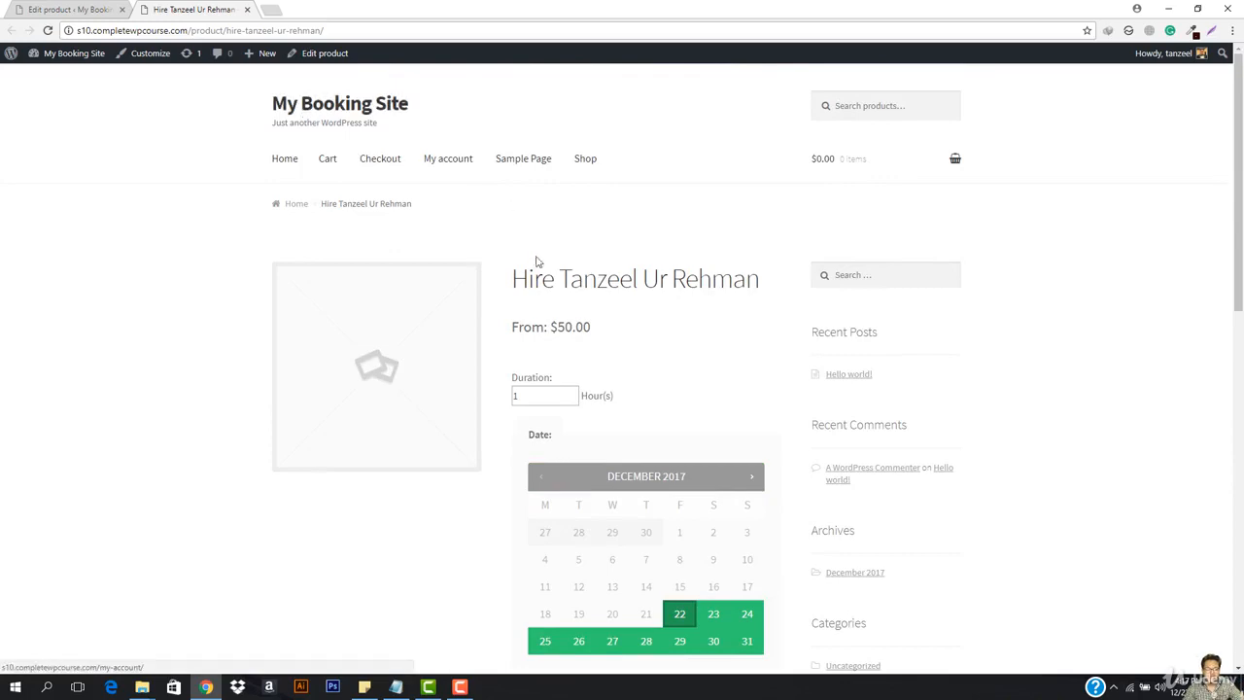
scroll(535, 431, down, 2)
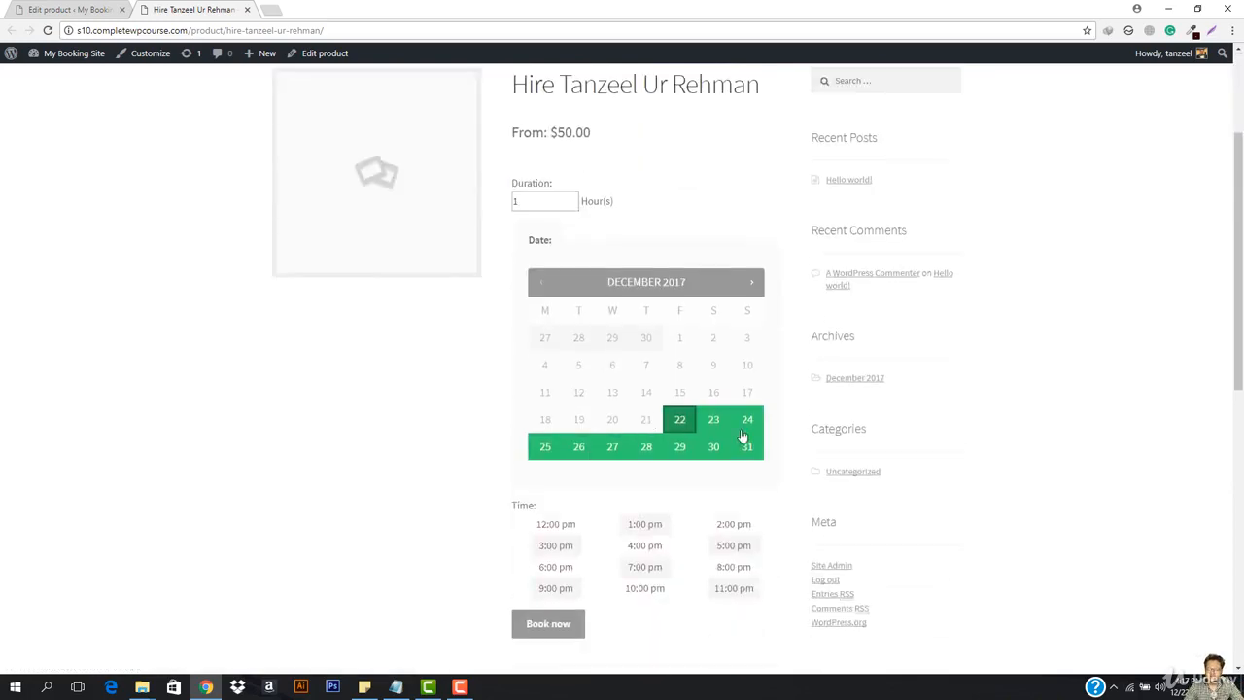
- Set the product's minimum bookable block to 1 day into the future in the editor and review the product page's calendar
click(82, 10)
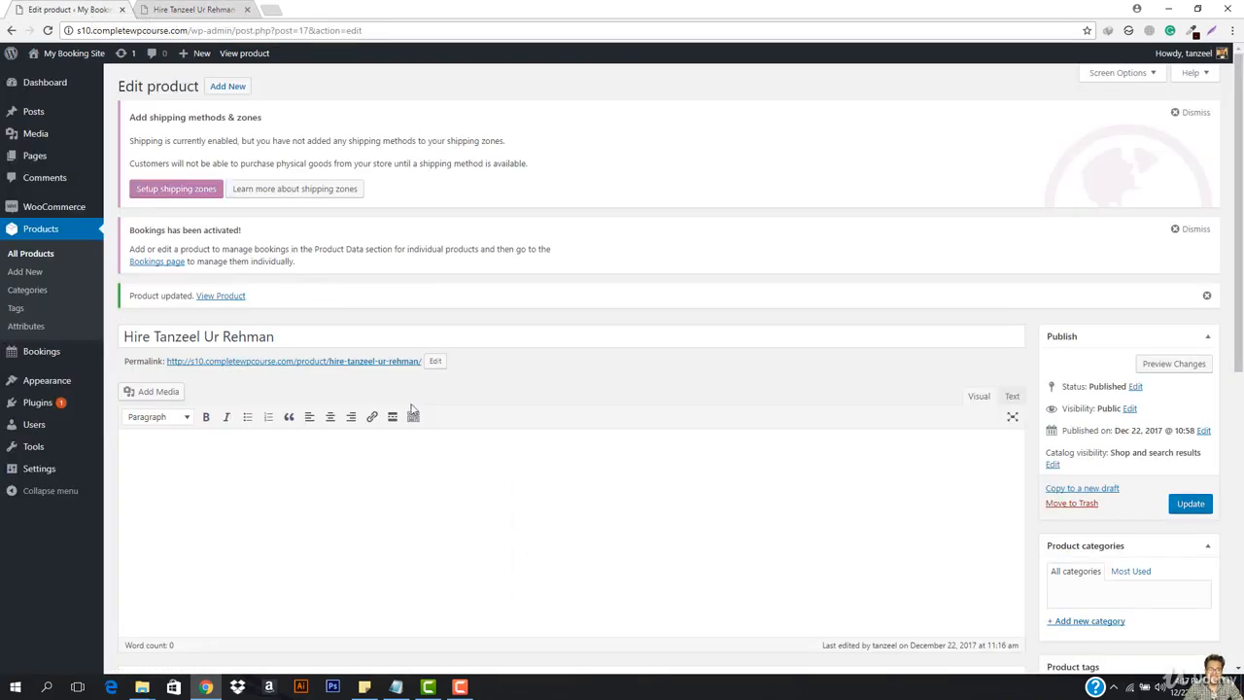
scroll(414, 409, down, 5)
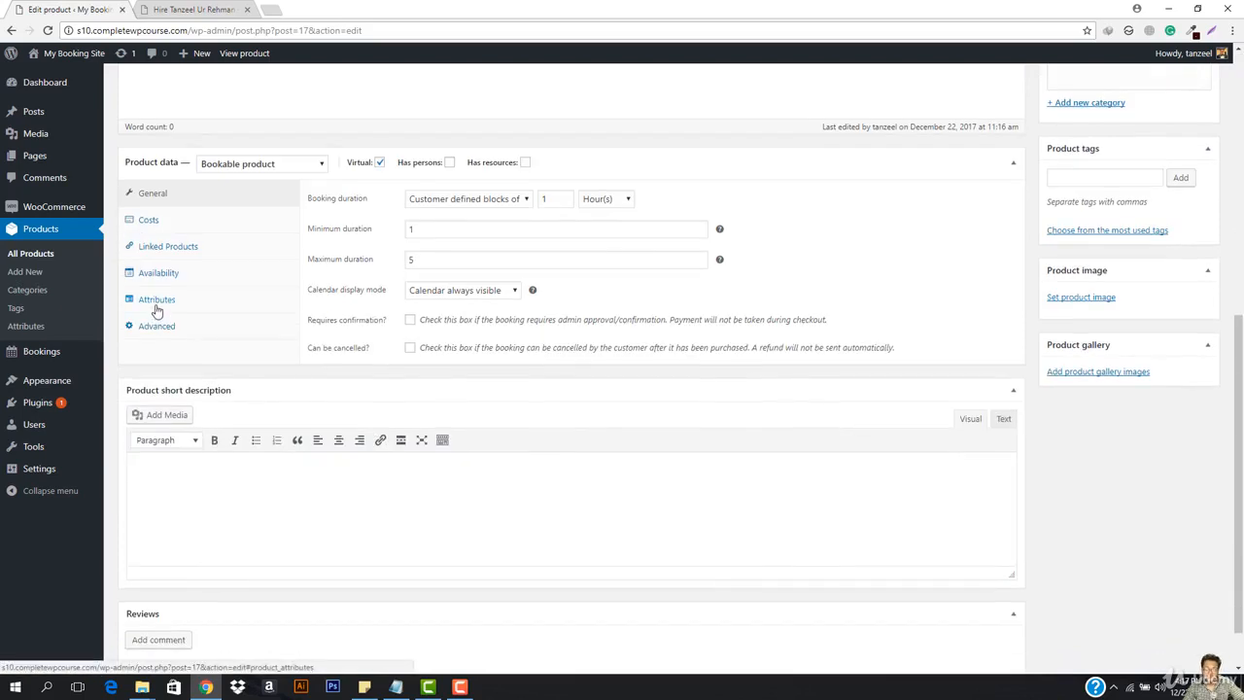
click(258, 274)
click(189, 10)
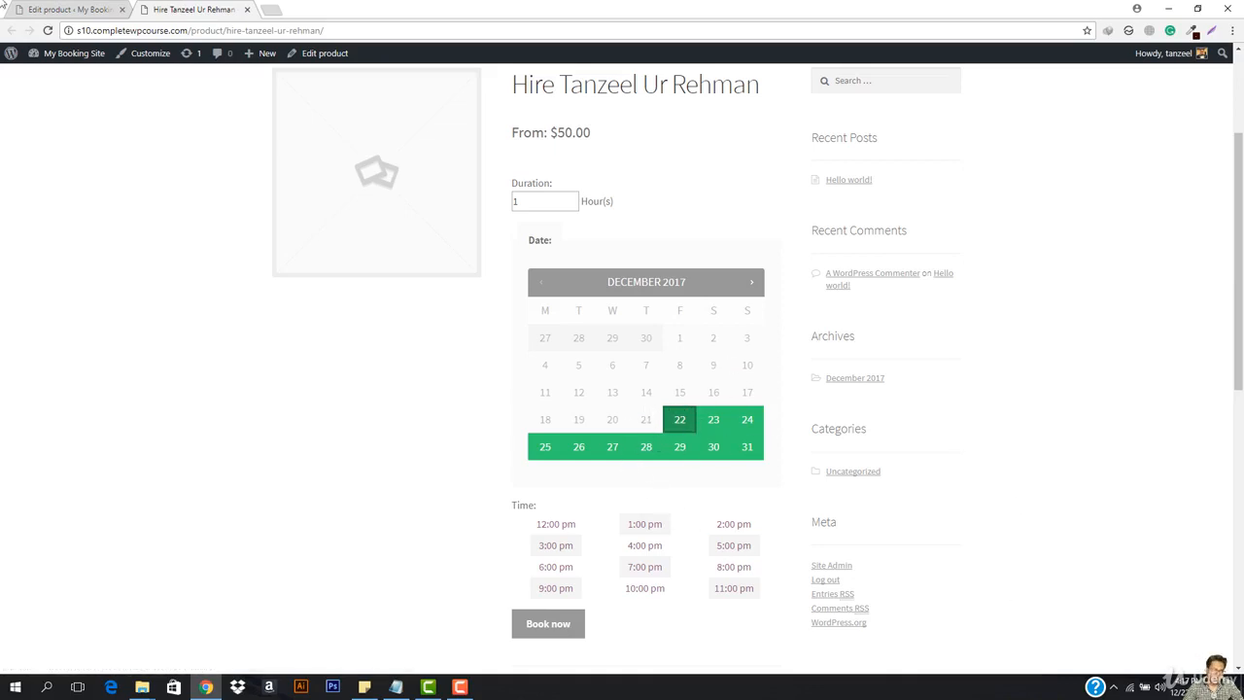
click(75, 9)
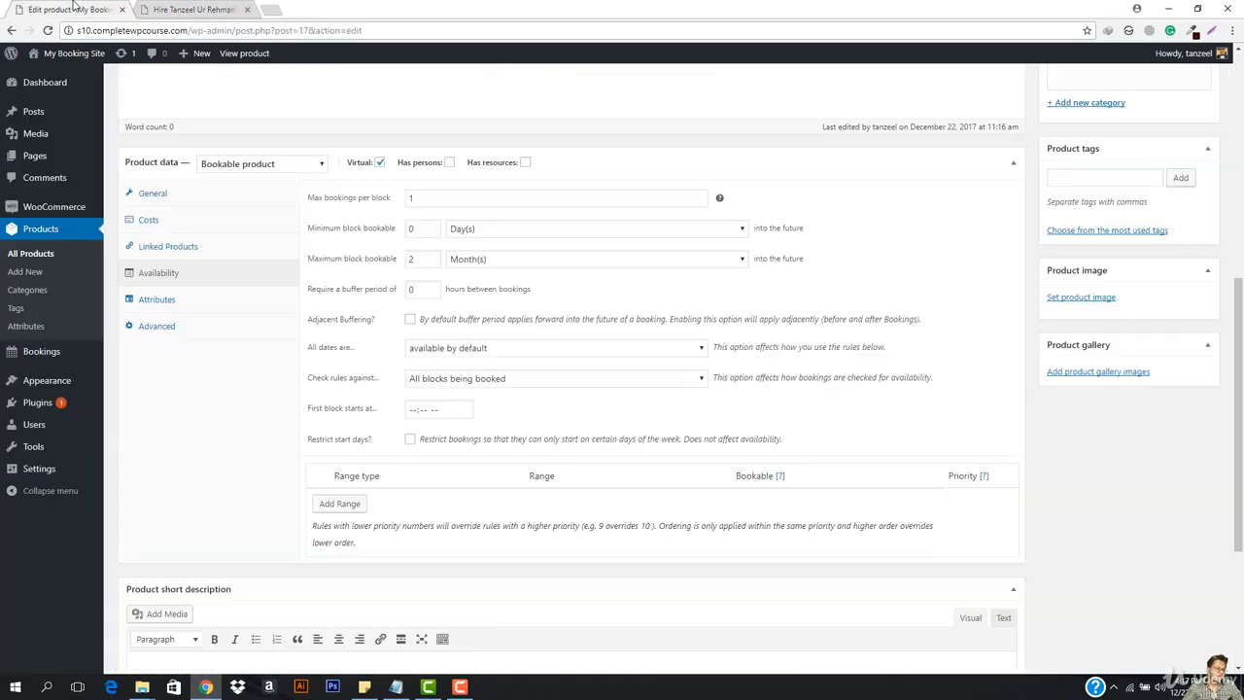
click(432, 226)
click(552, 231)
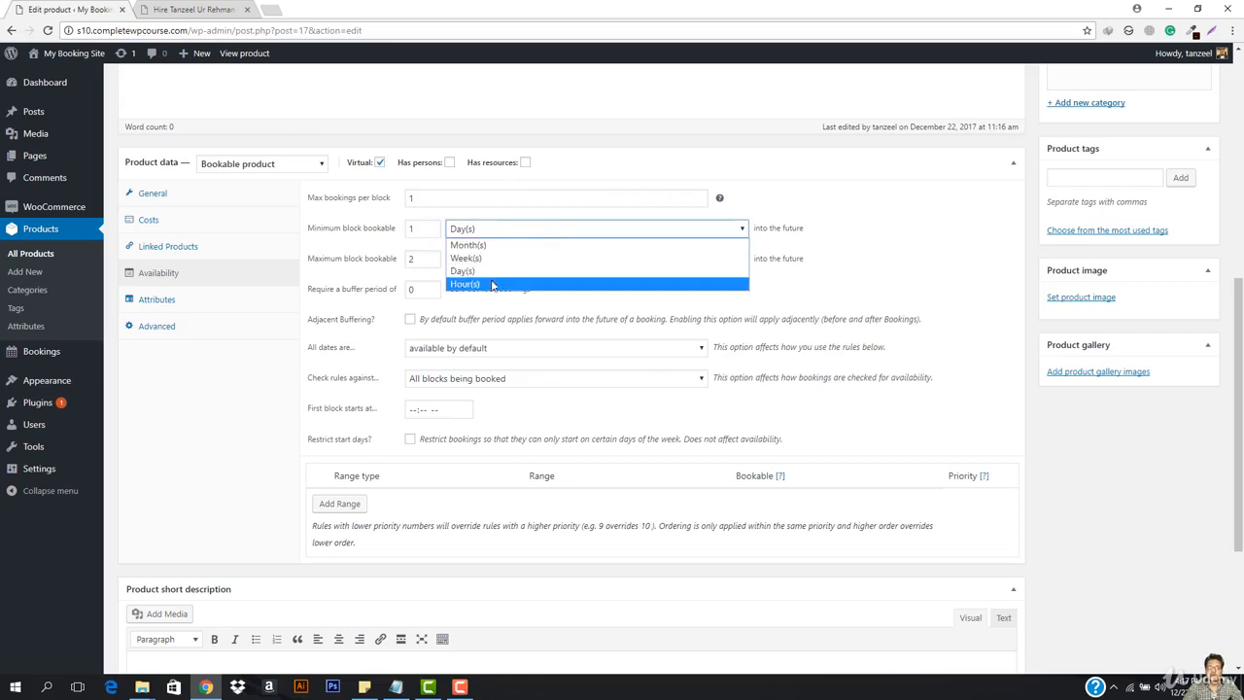
click(195, 8)
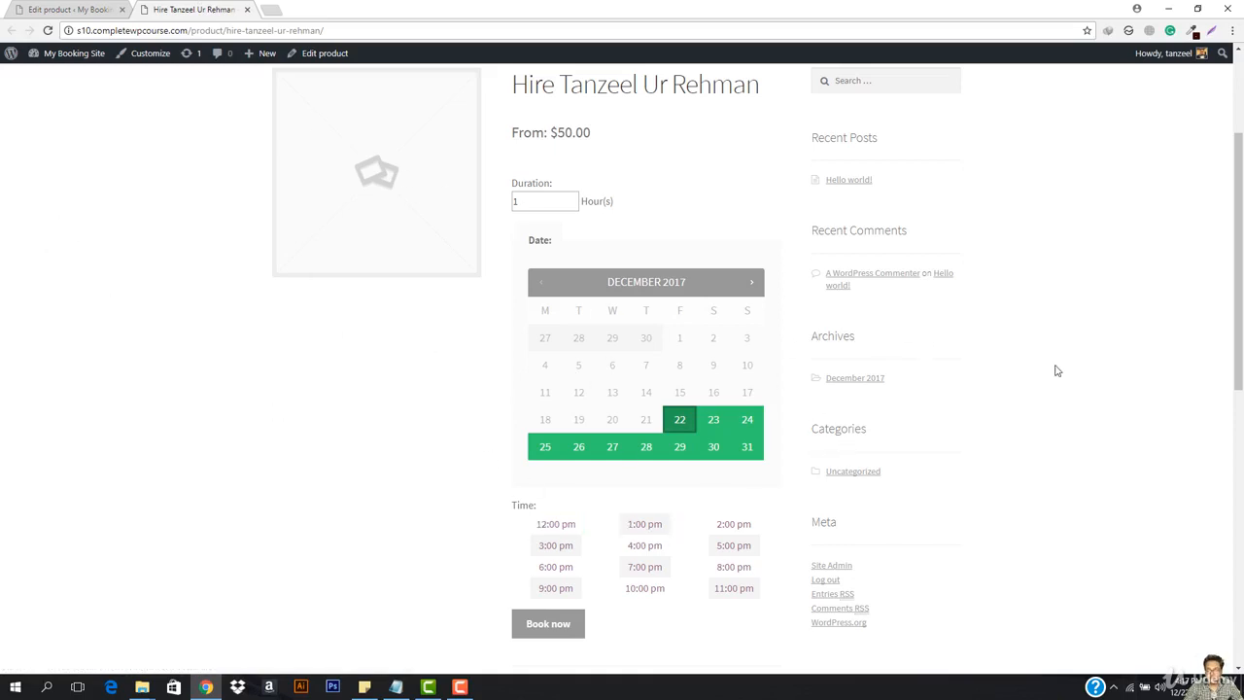
click(59, 9)
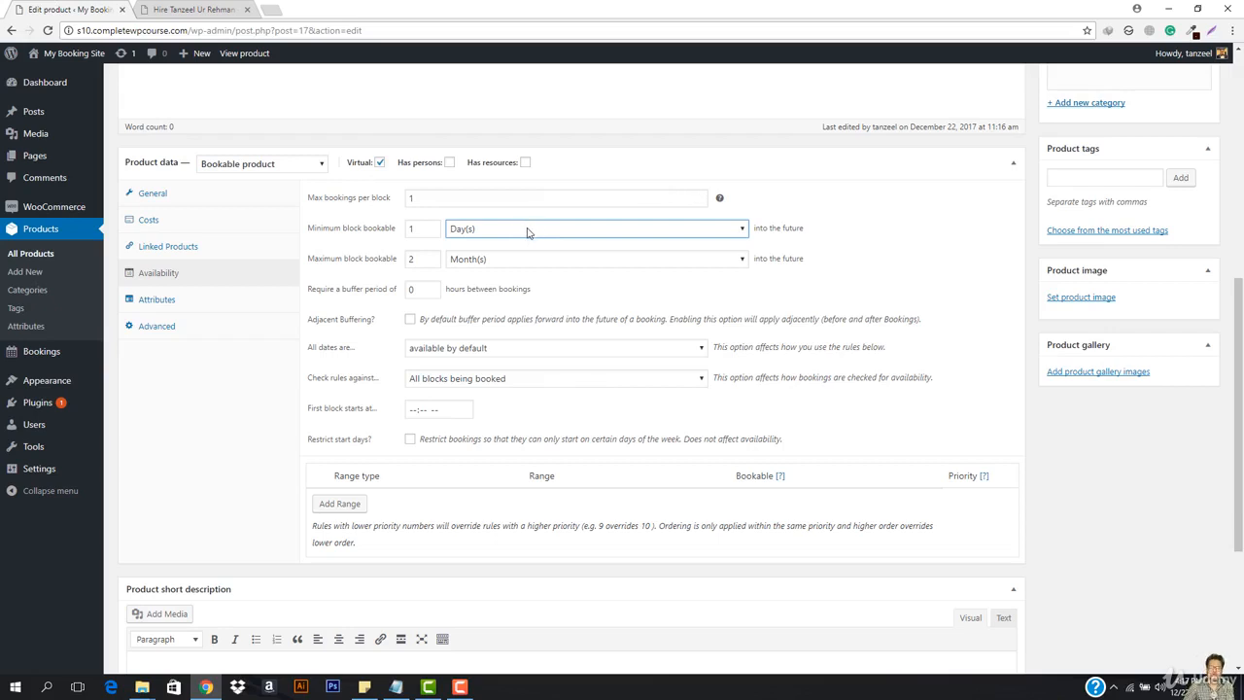
click(167, 5)
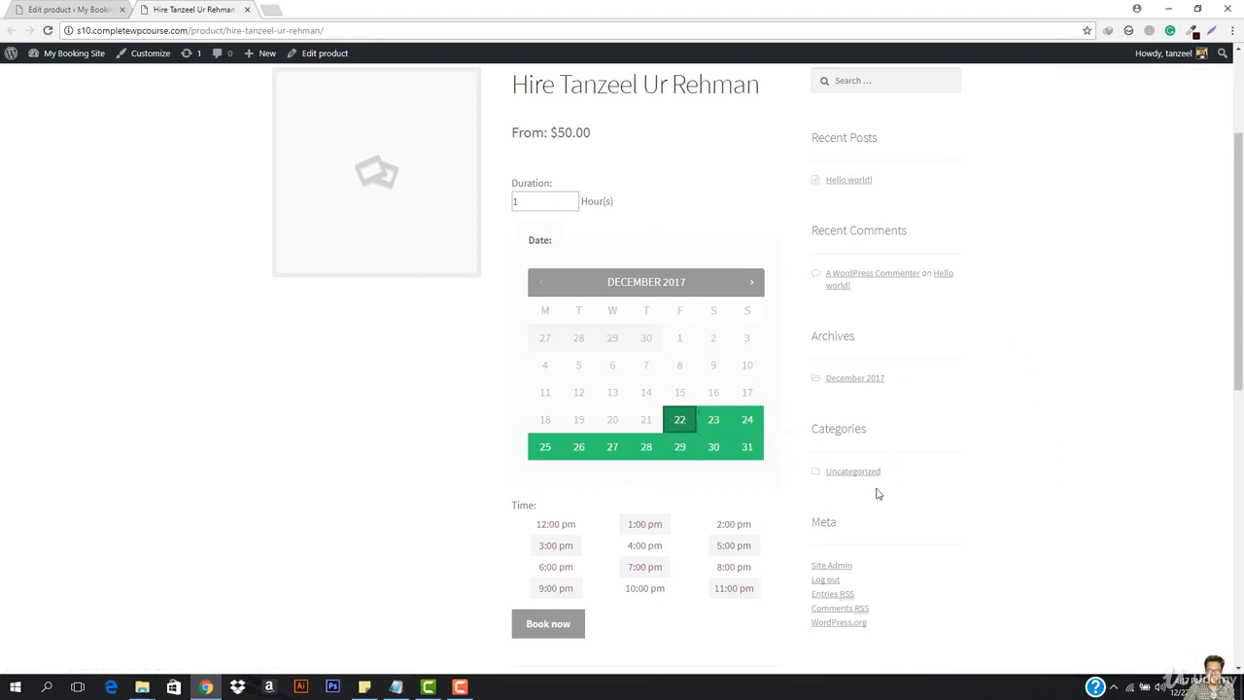
- Return to the product editor and make all dates not-available by default
key(ctrl+Tab)
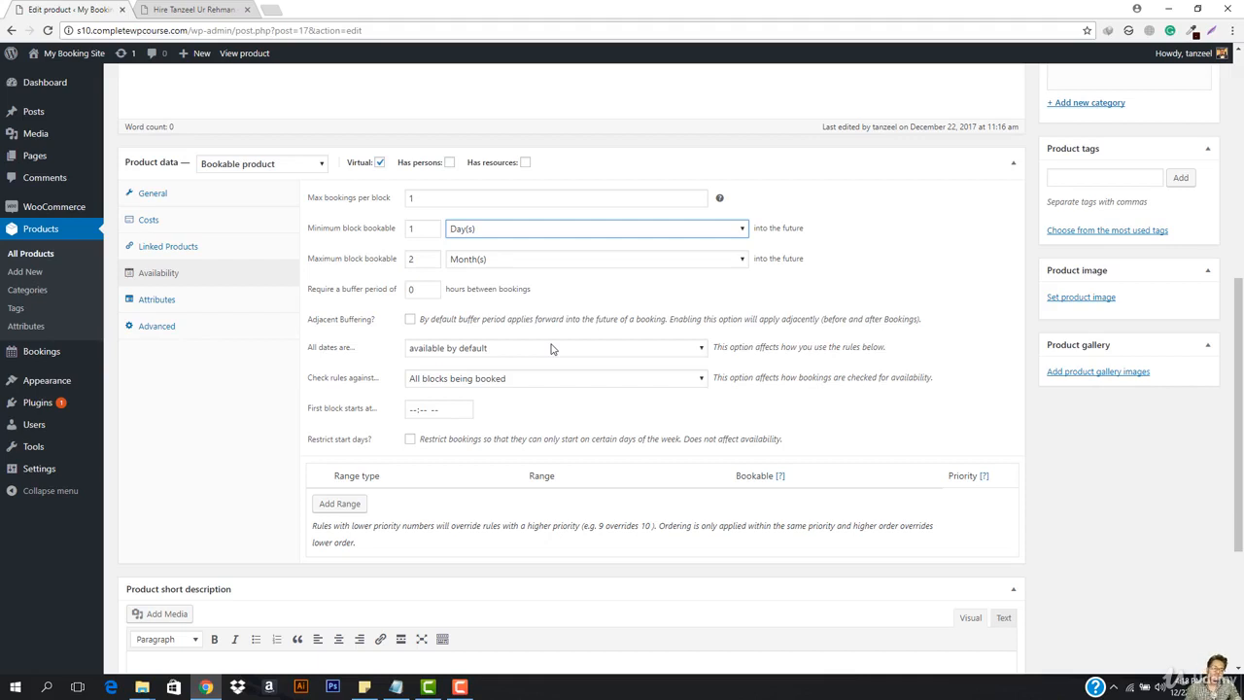
click(551, 349)
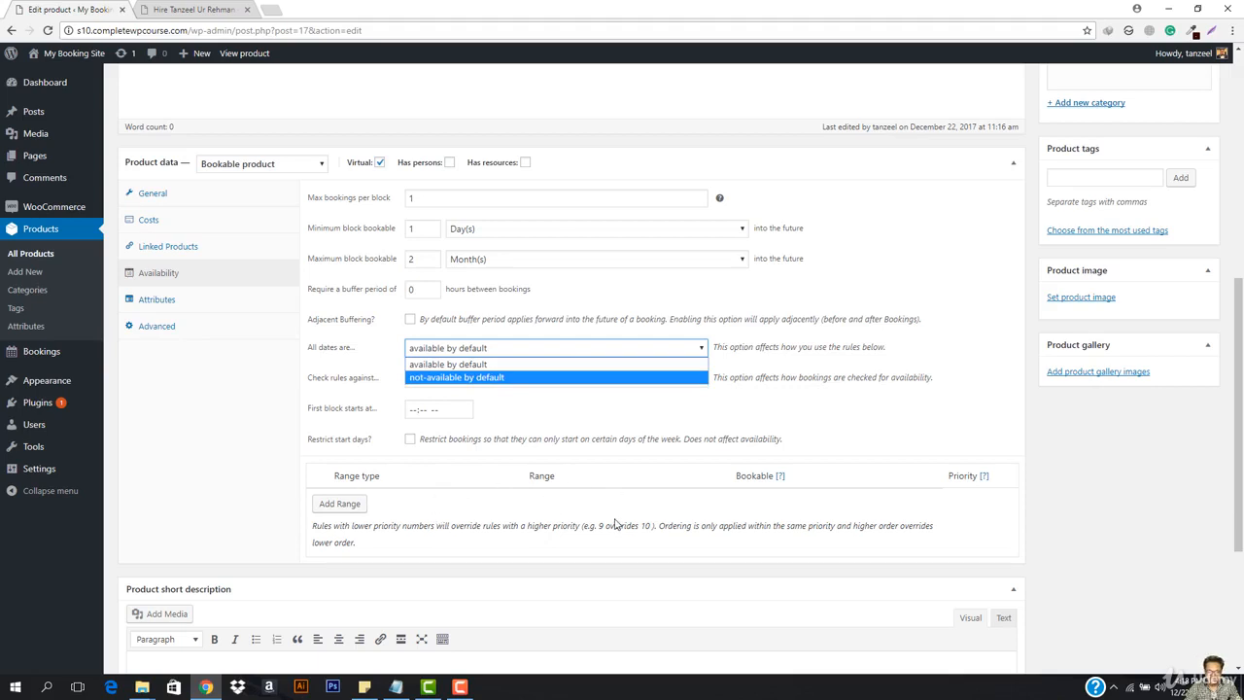
click(501, 377)
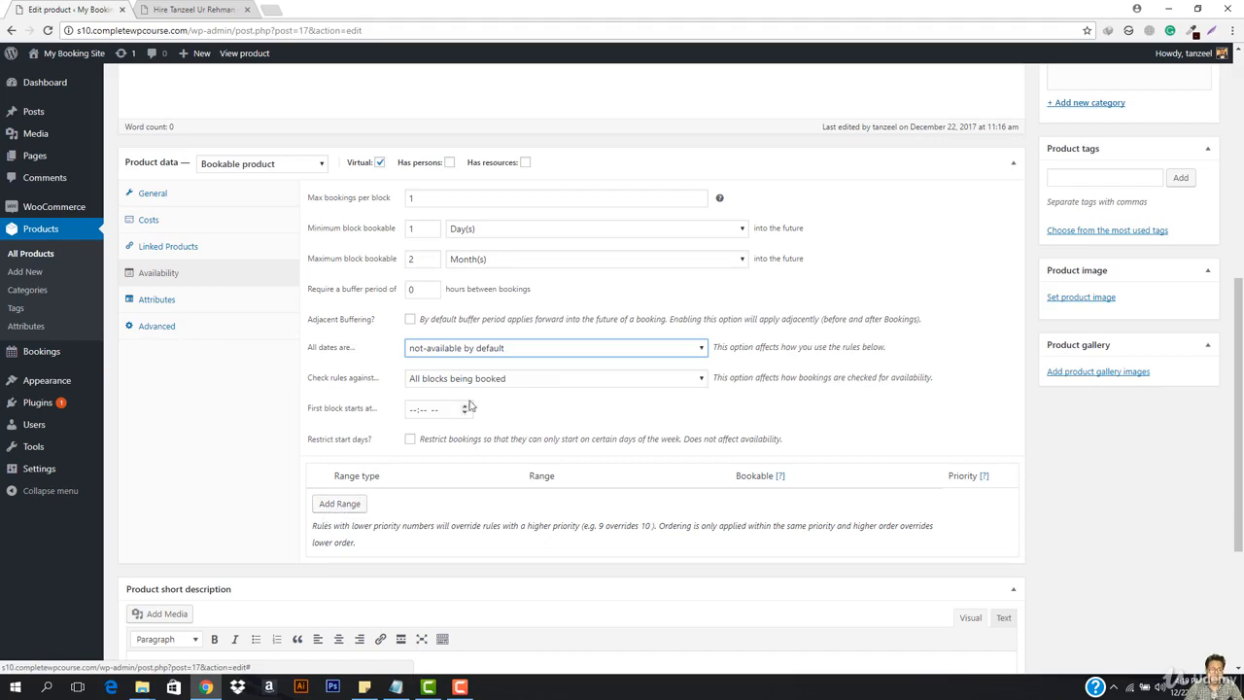
- Add an availability range to the product and set its range type to Time Range (all week)
click(339, 508)
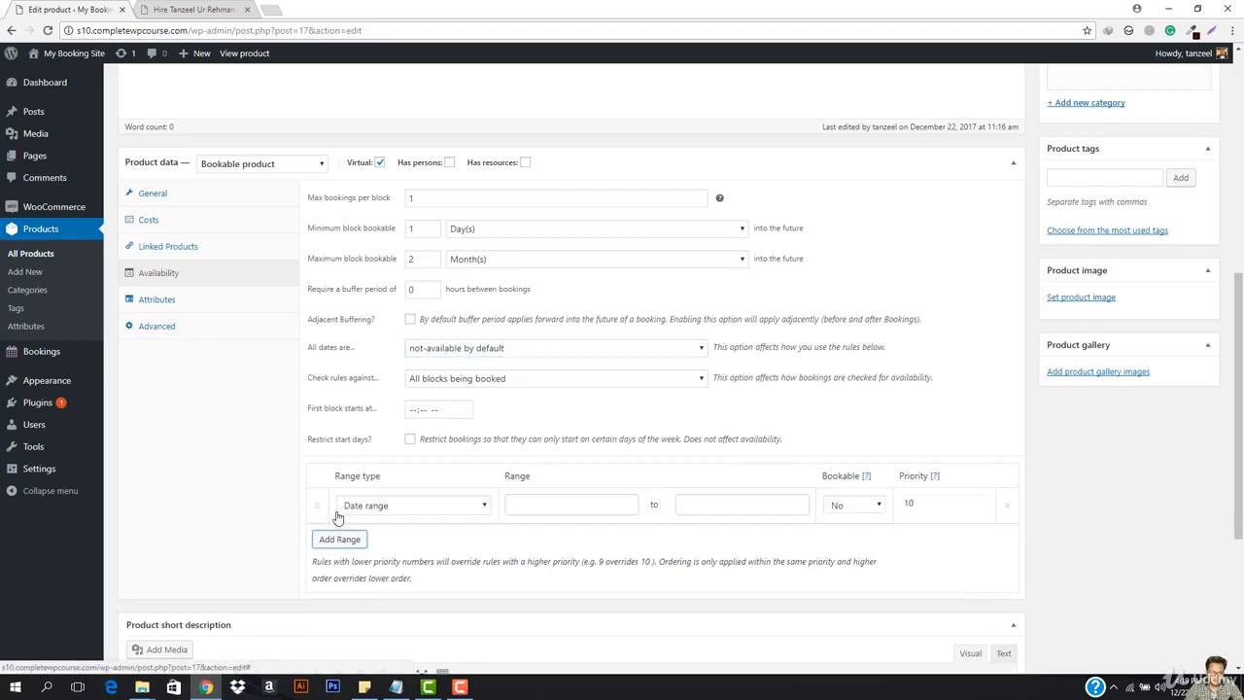
click(403, 510)
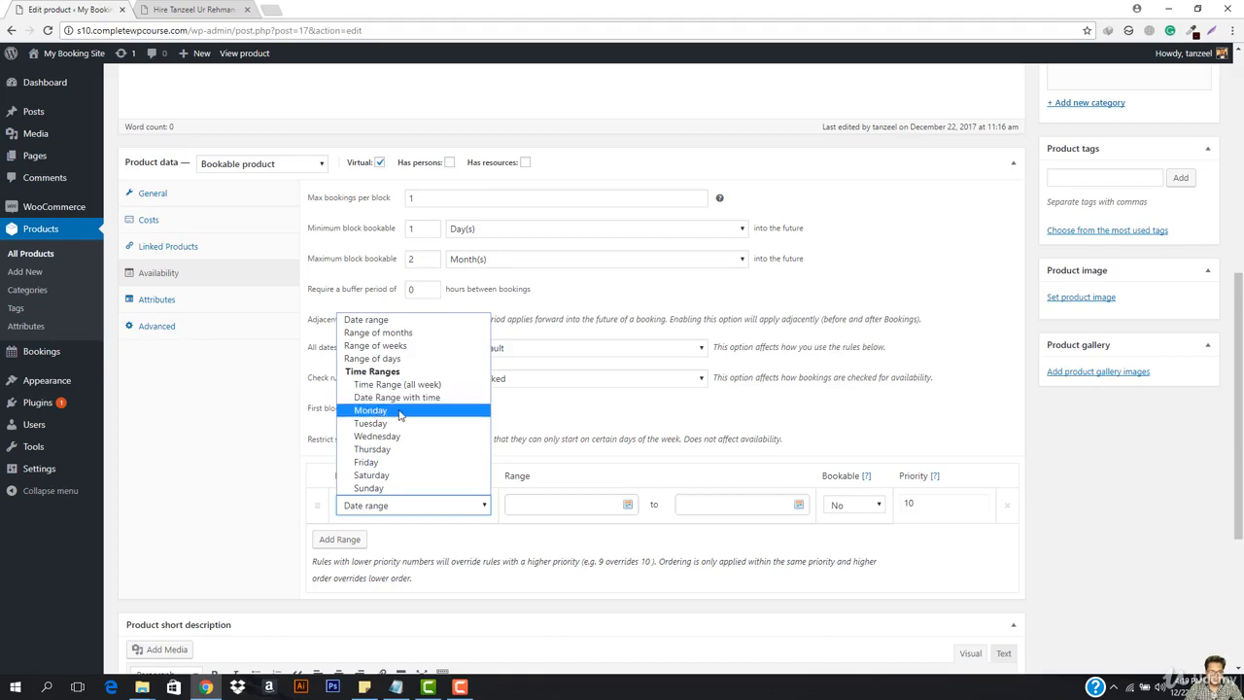
click(394, 351)
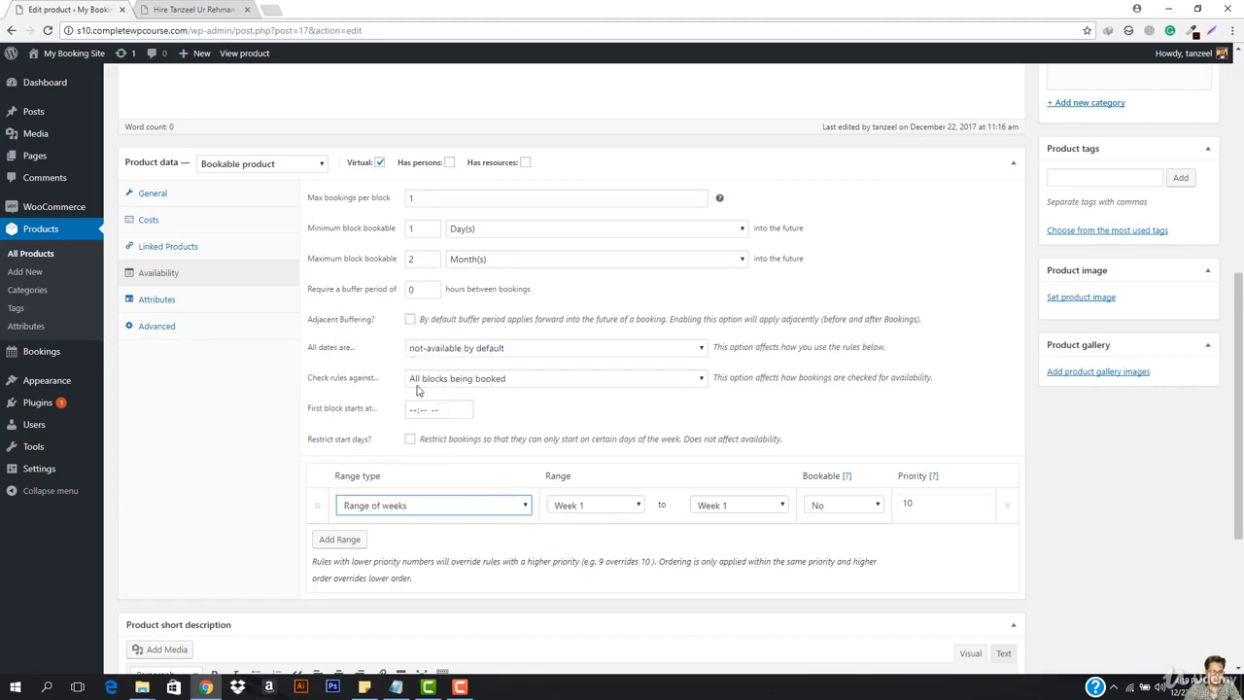
click(623, 503)
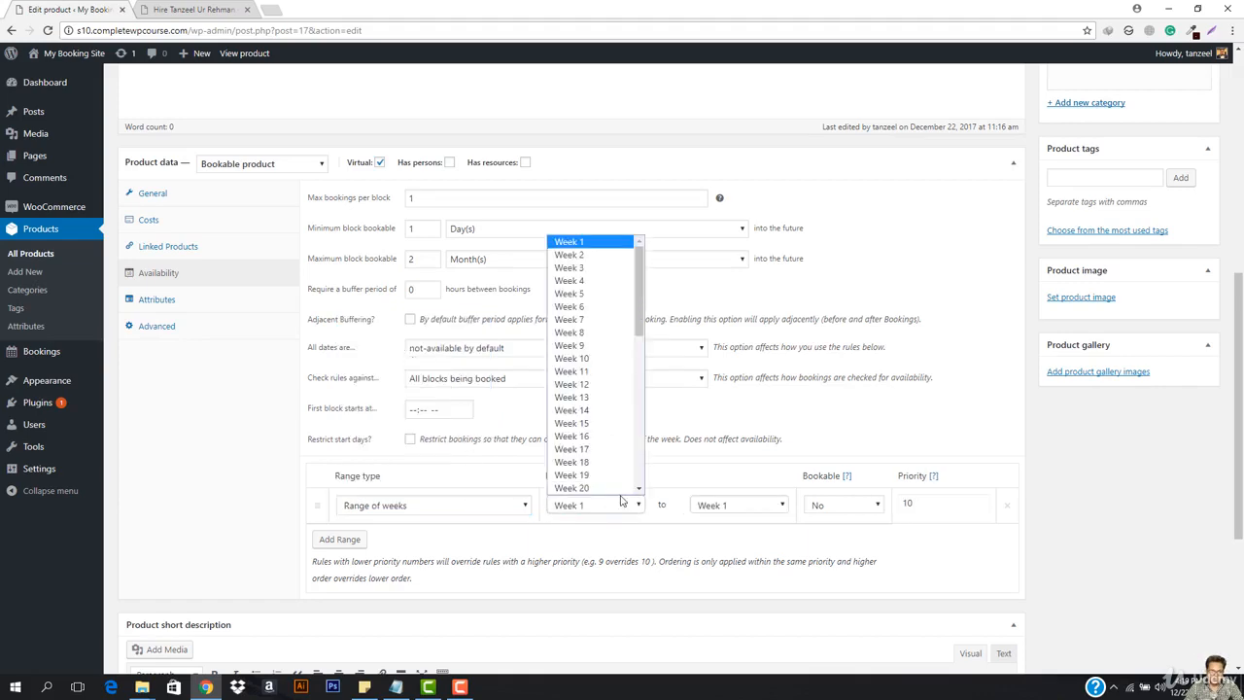
scroll(623, 503, down, 3)
click(456, 221)
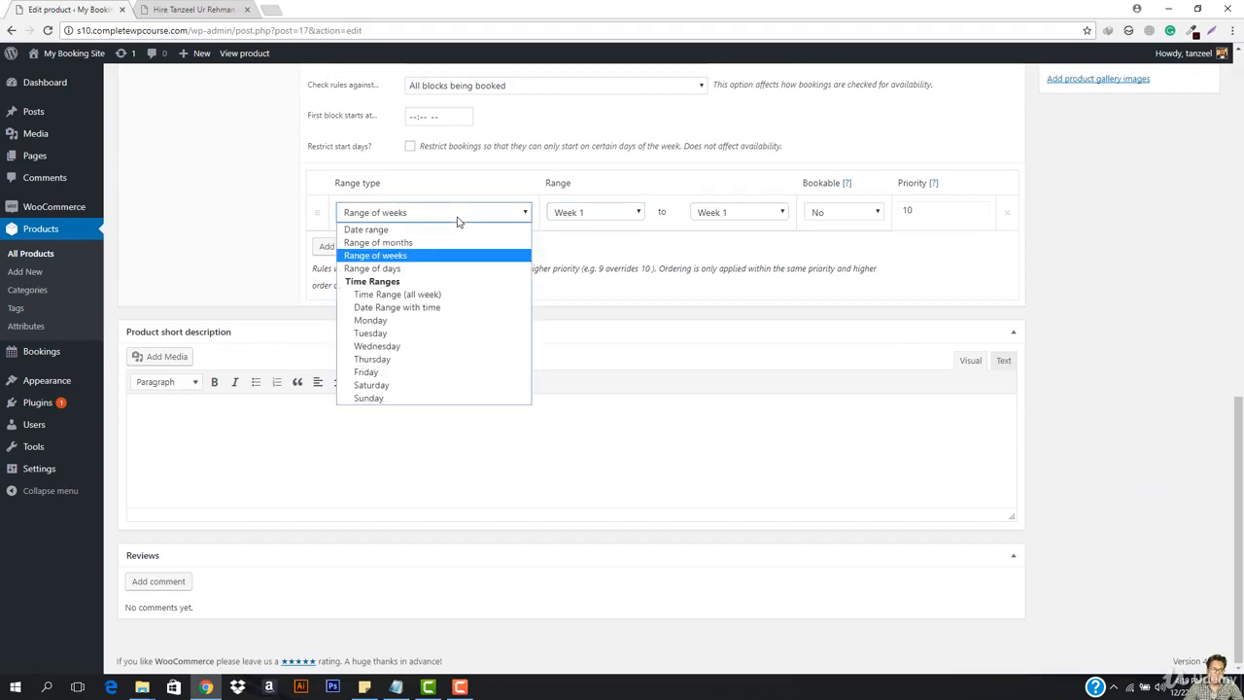
click(430, 230)
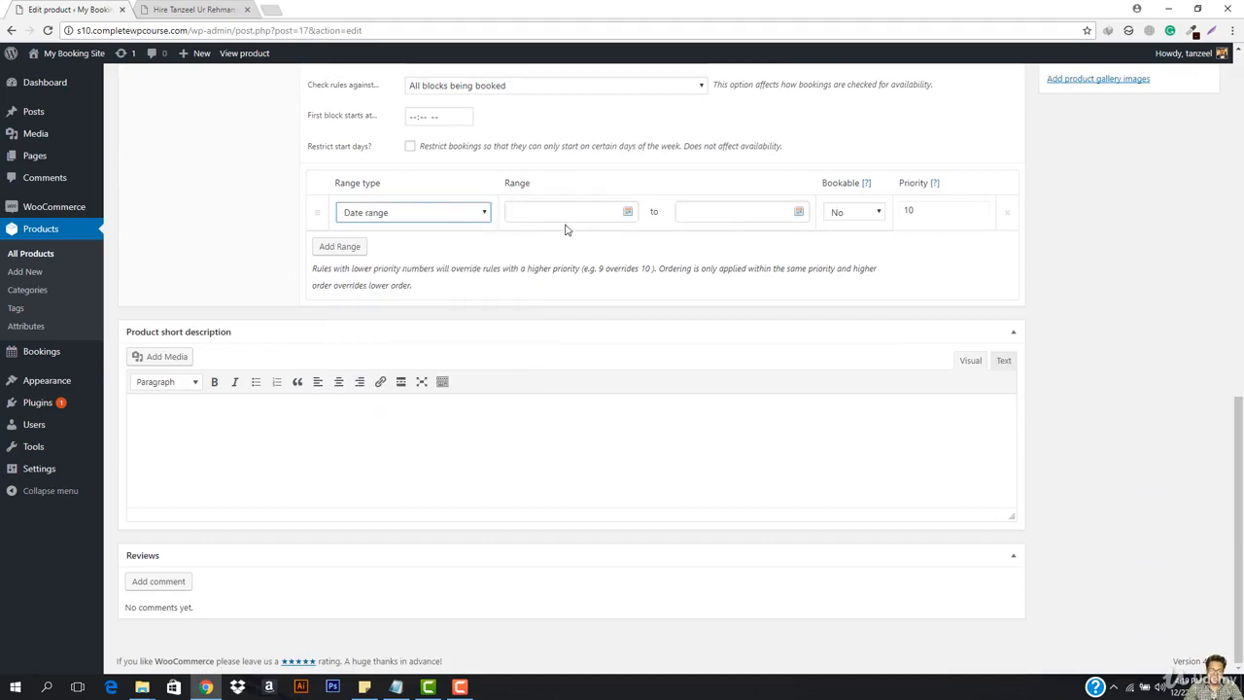
click(538, 215)
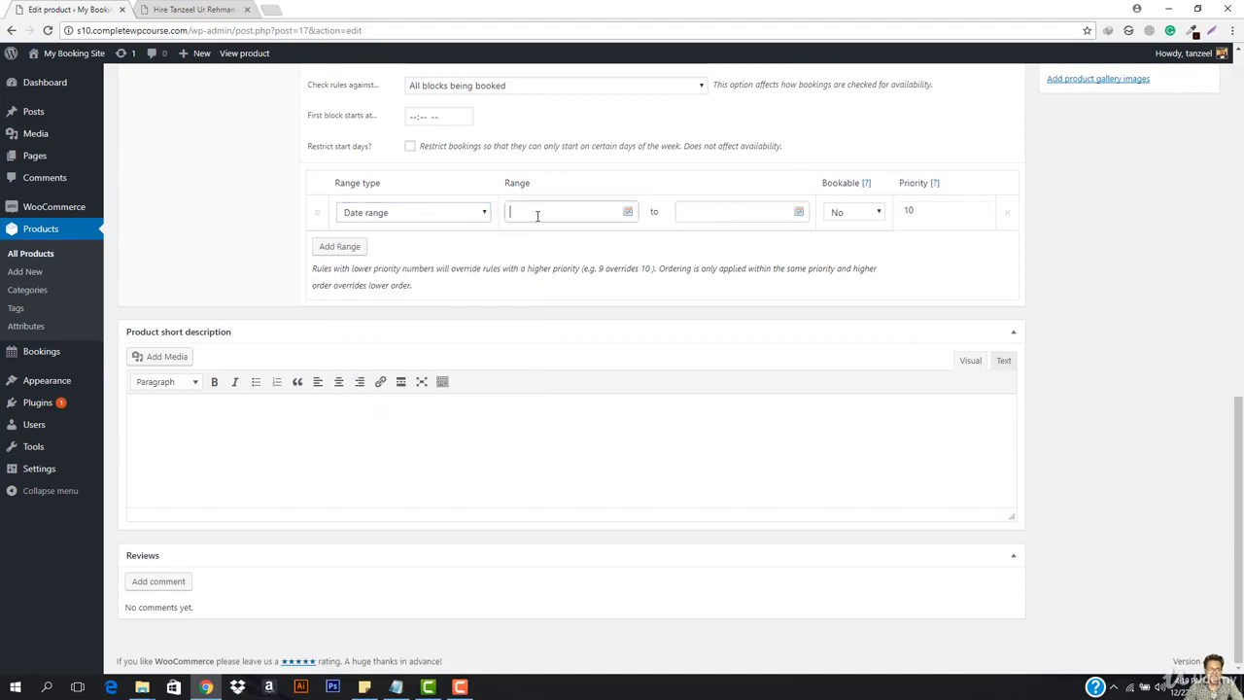
click(406, 218)
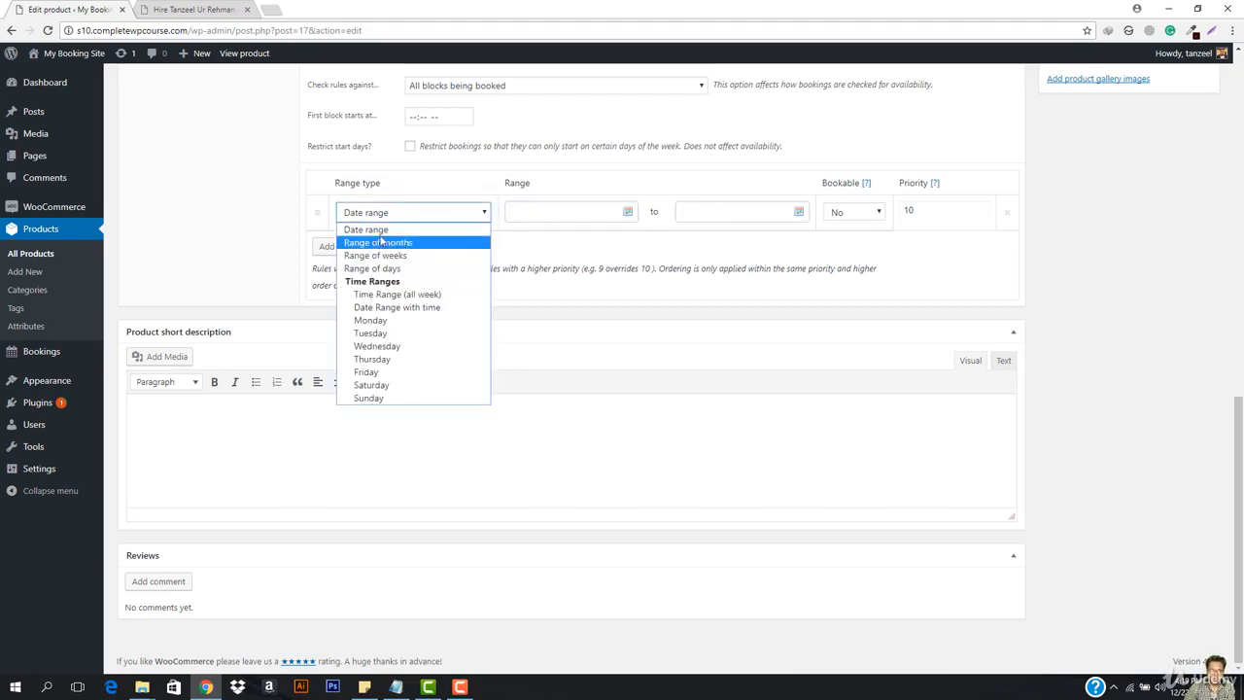
click(390, 298)
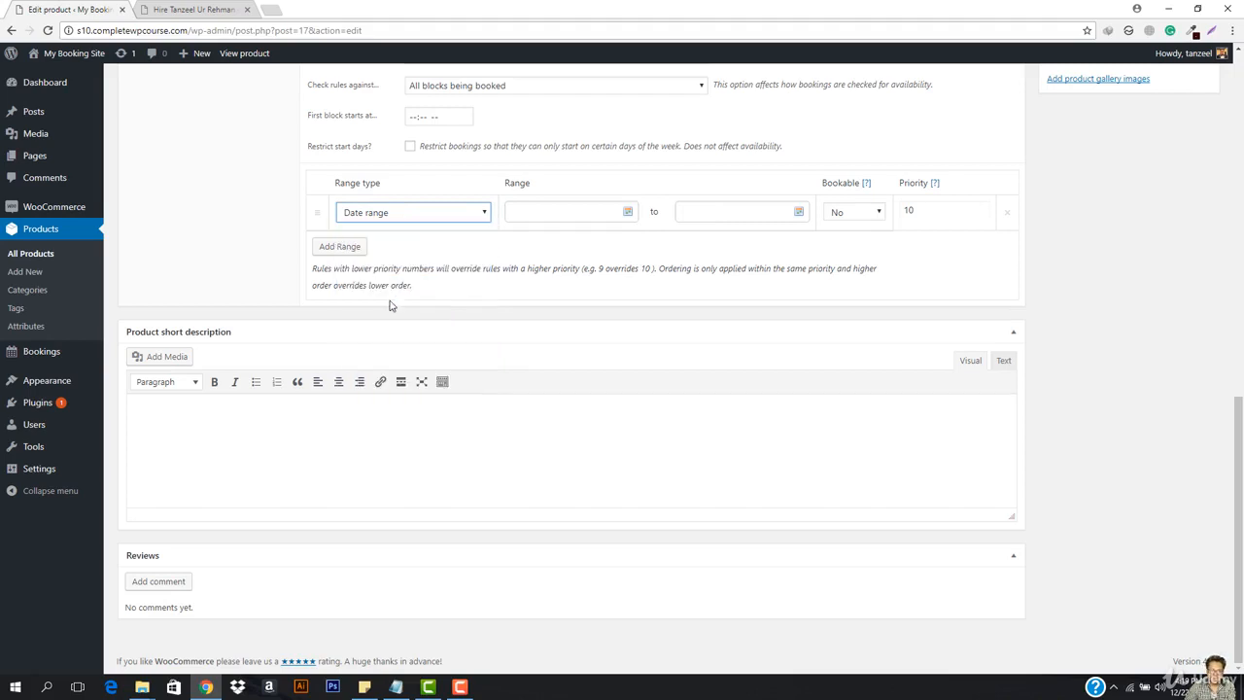
- Set the start of the availability range to 09:00 AM
scroll(428, 286, up, 2)
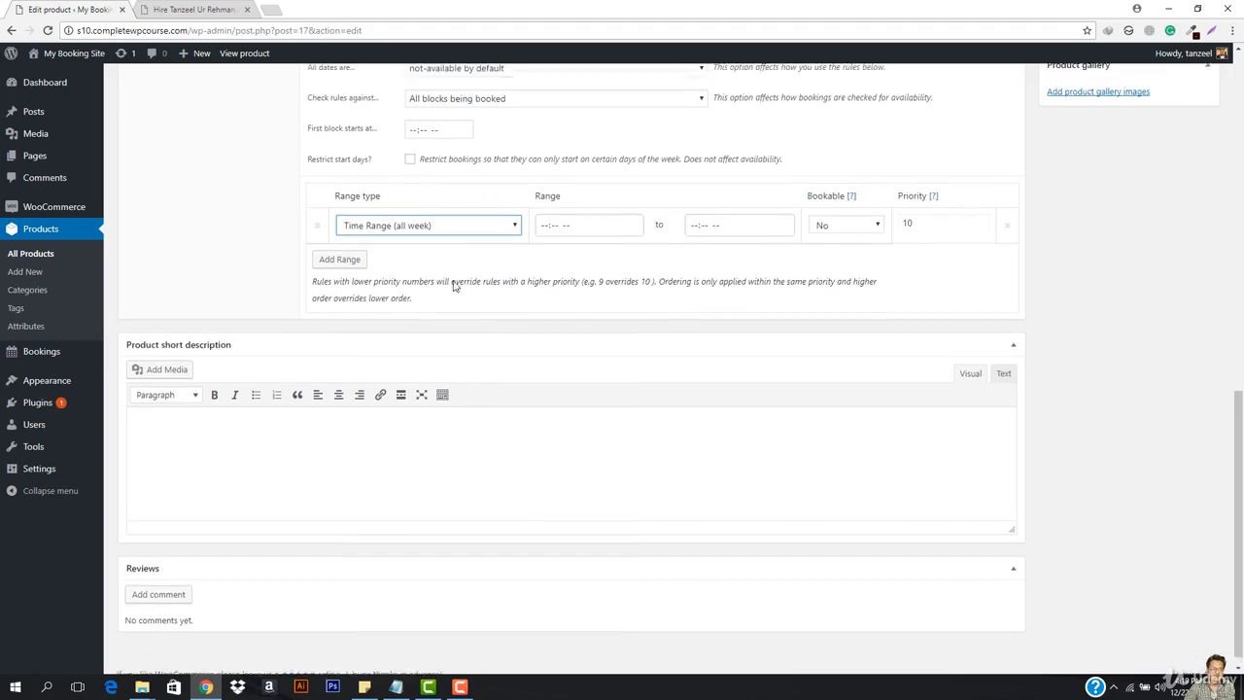
click(545, 346)
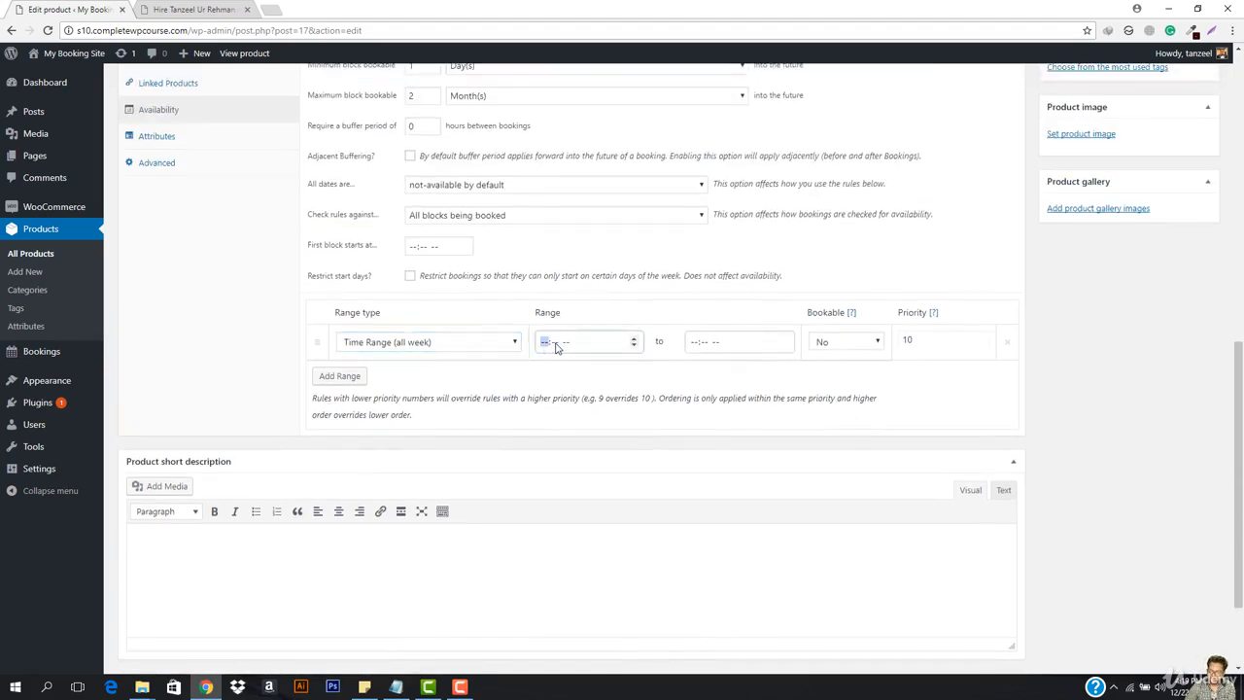
text(090)
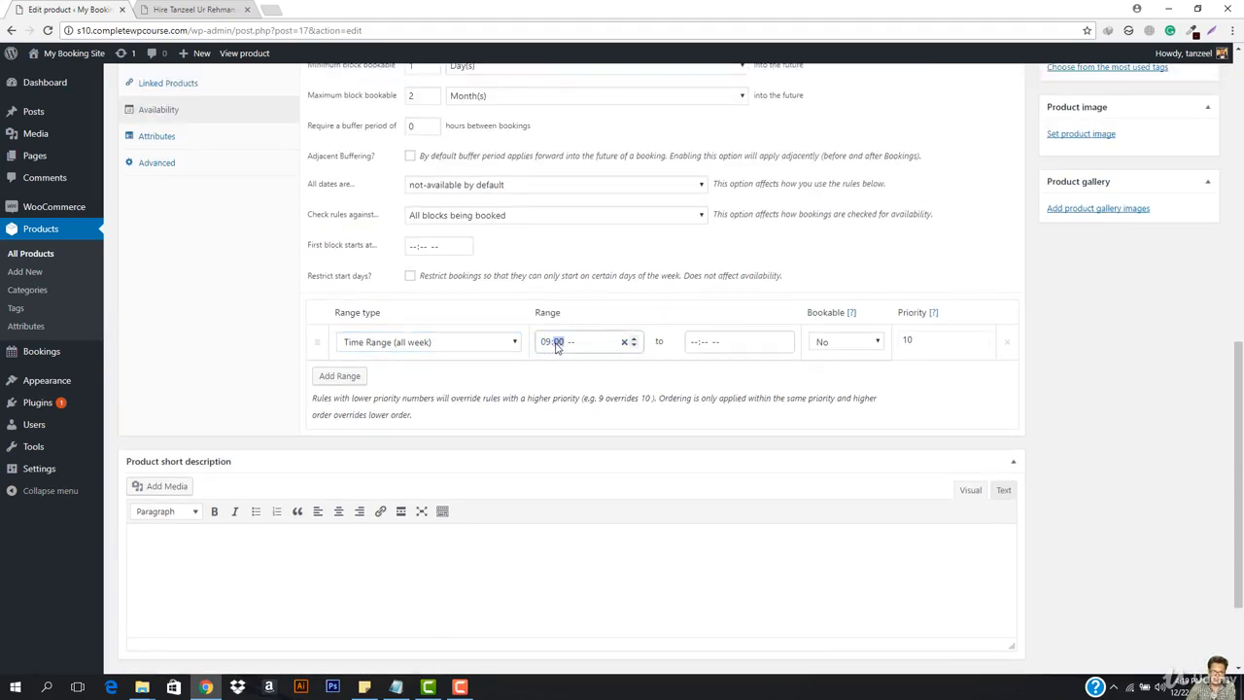
text(0)
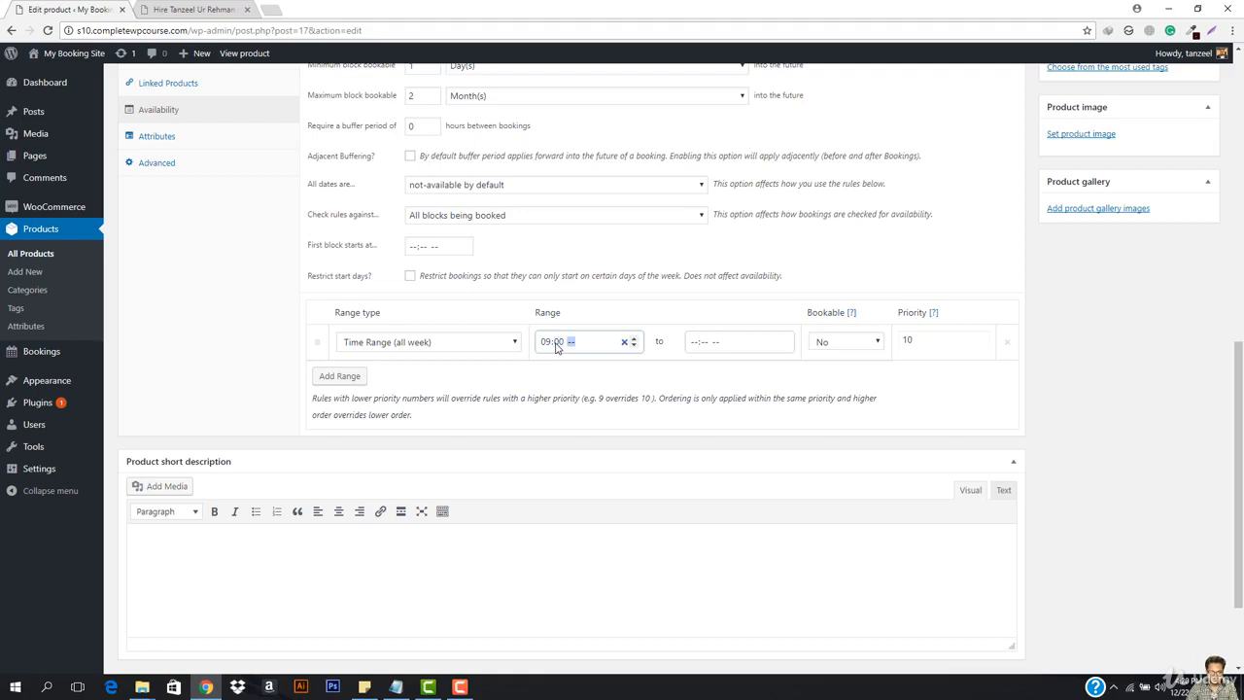
text(a)
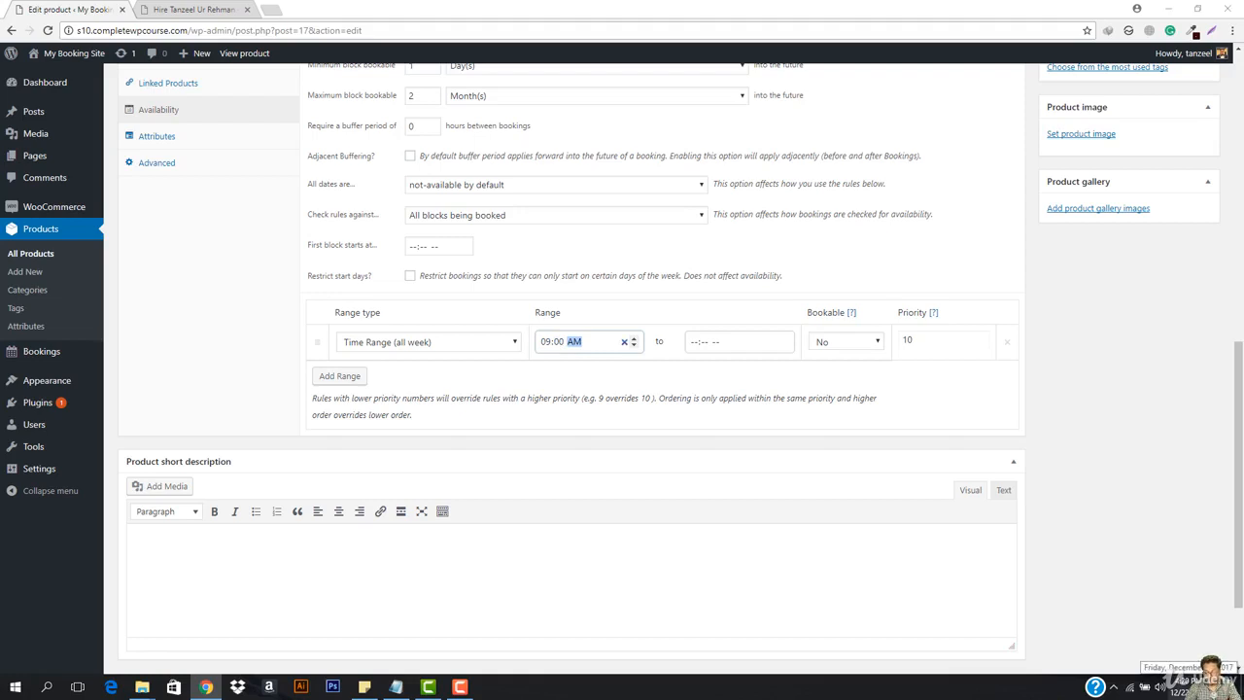
click(1178, 686)
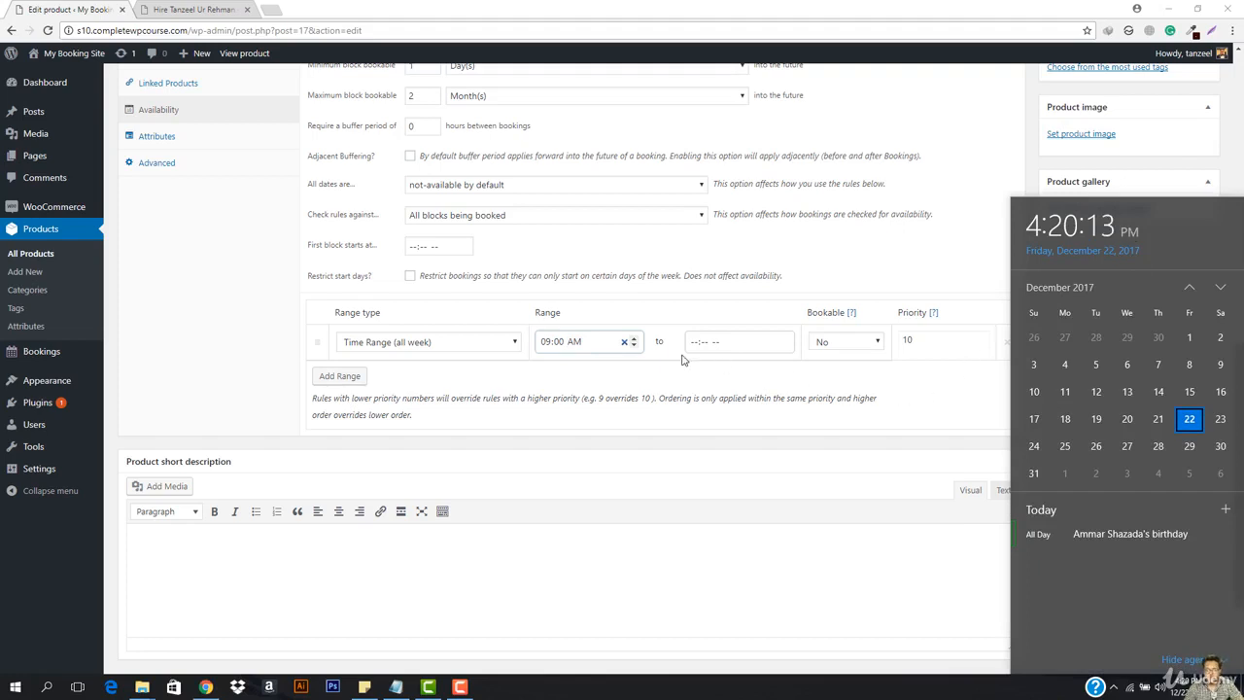
click(576, 346)
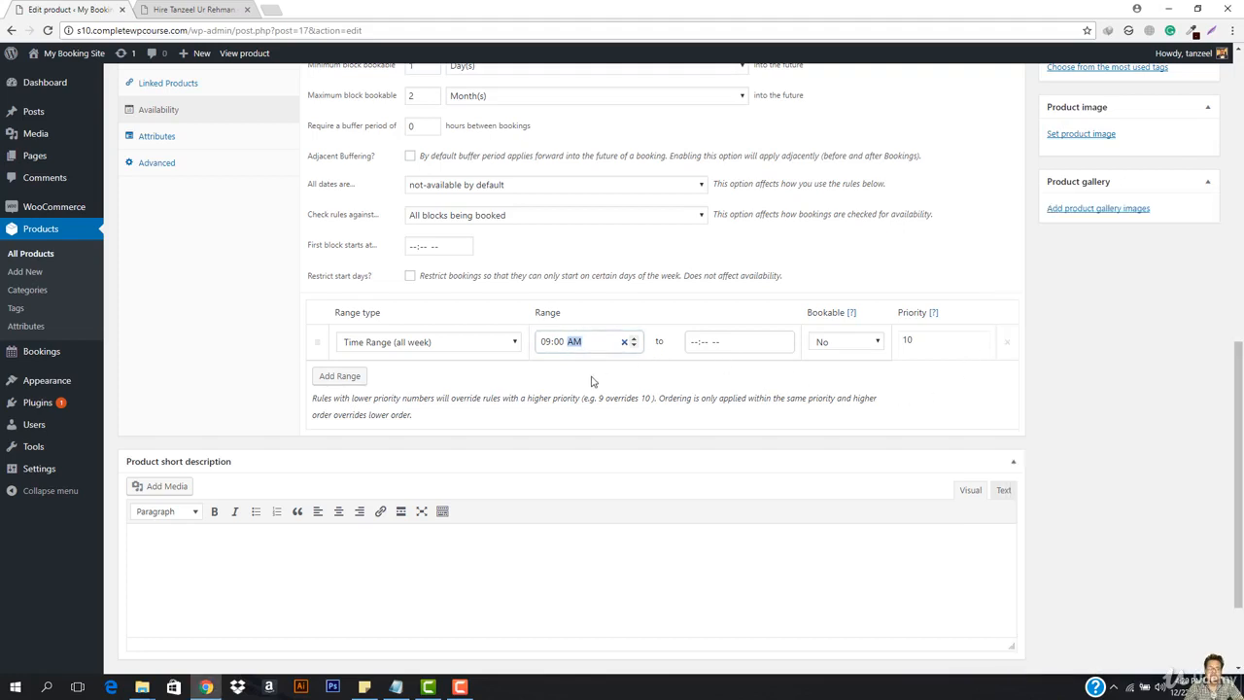
- Set the end of the availability range to 05:00 PM and make the range bookable with Yes
click(700, 347)
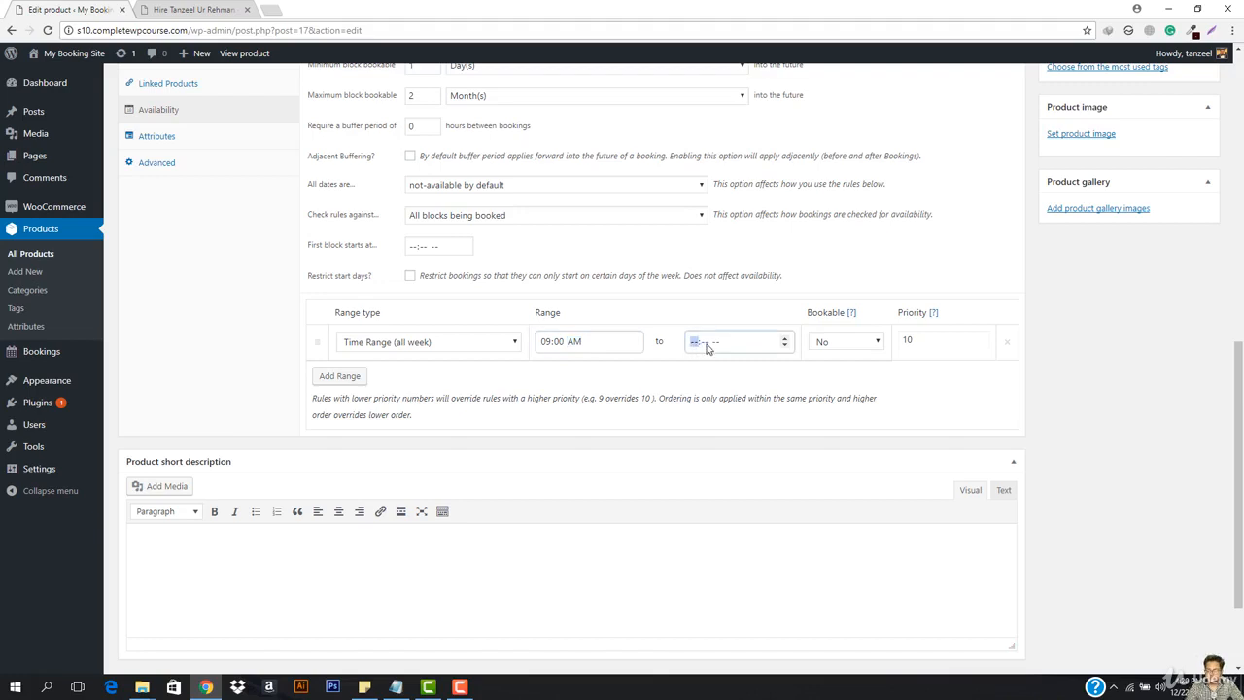
text(05:)
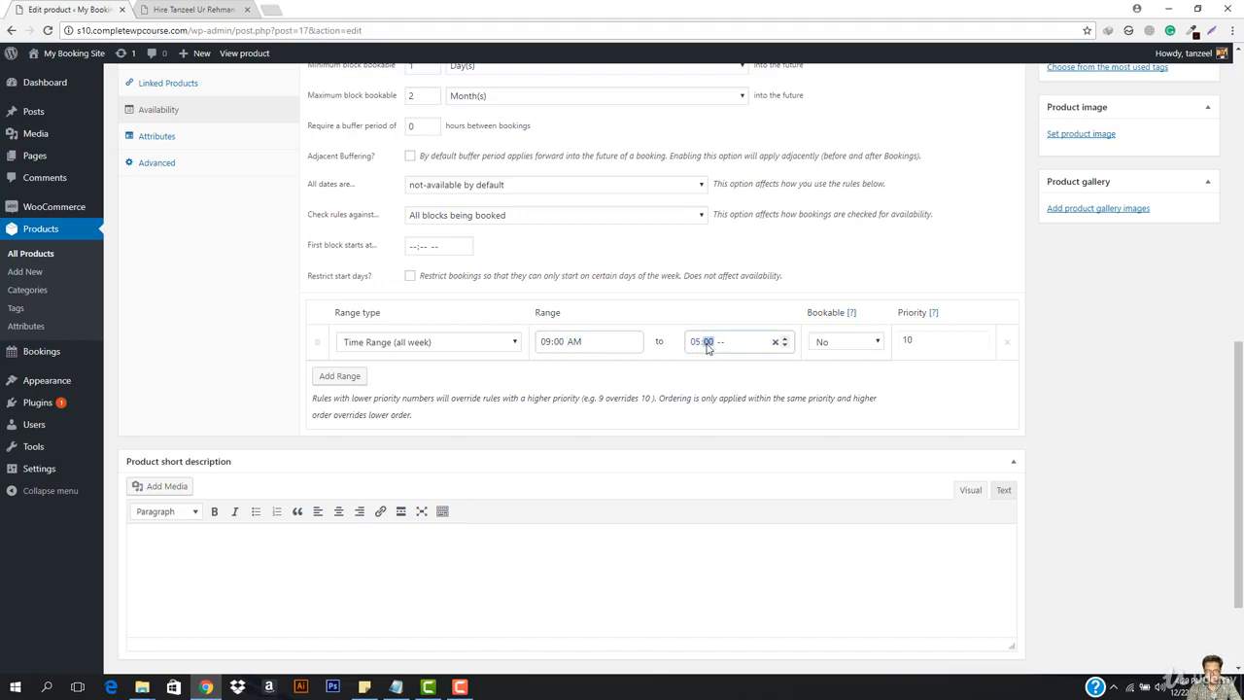
text(00)
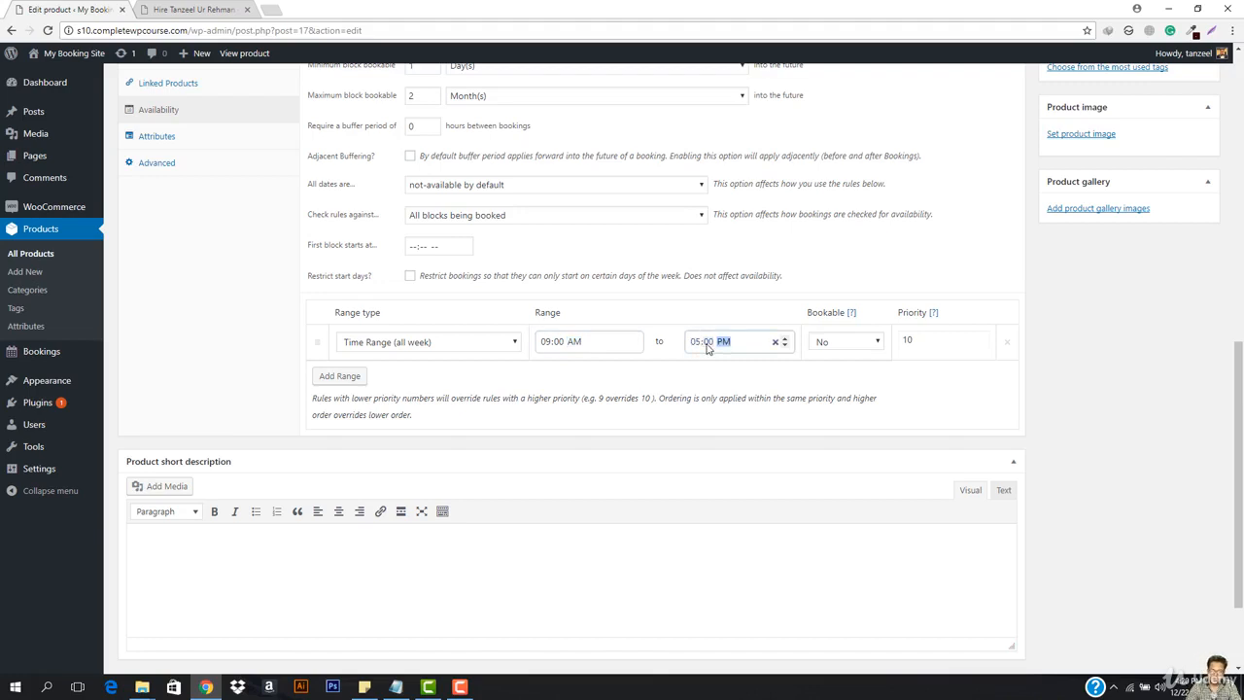
click(841, 350)
click(843, 372)
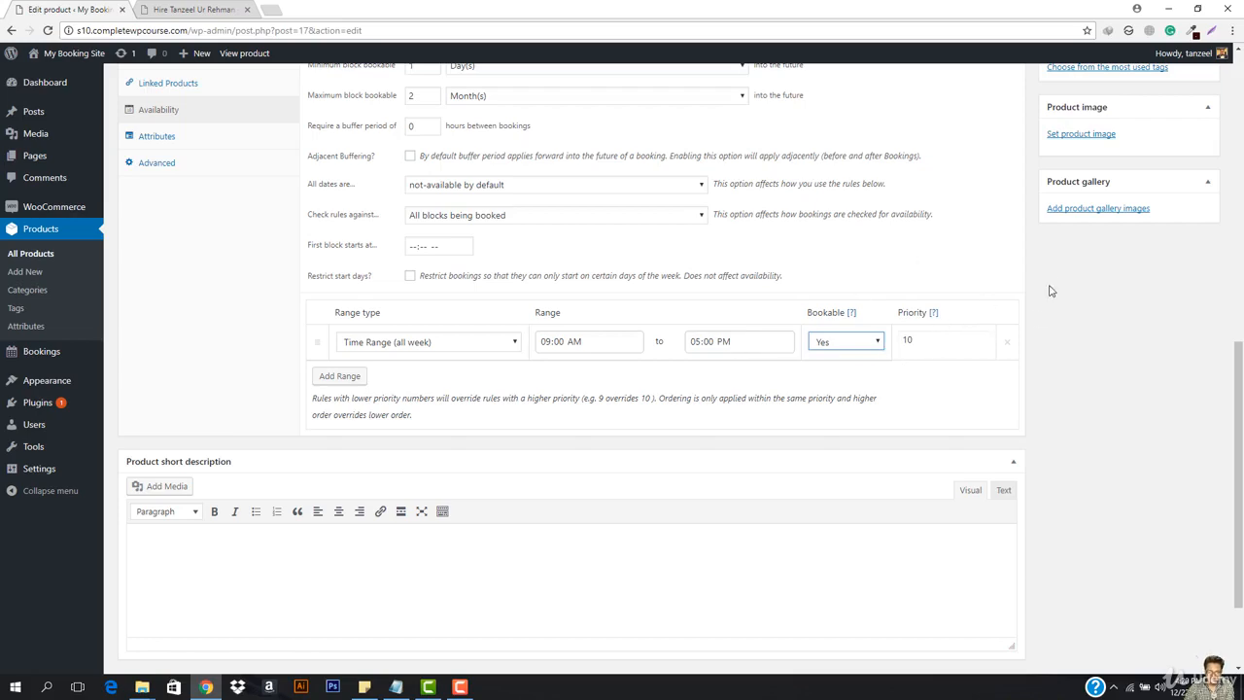
- Update the product and reopen its availability settings to review the saved time range
scroll(1059, 282, up, 5)
click(1190, 275)
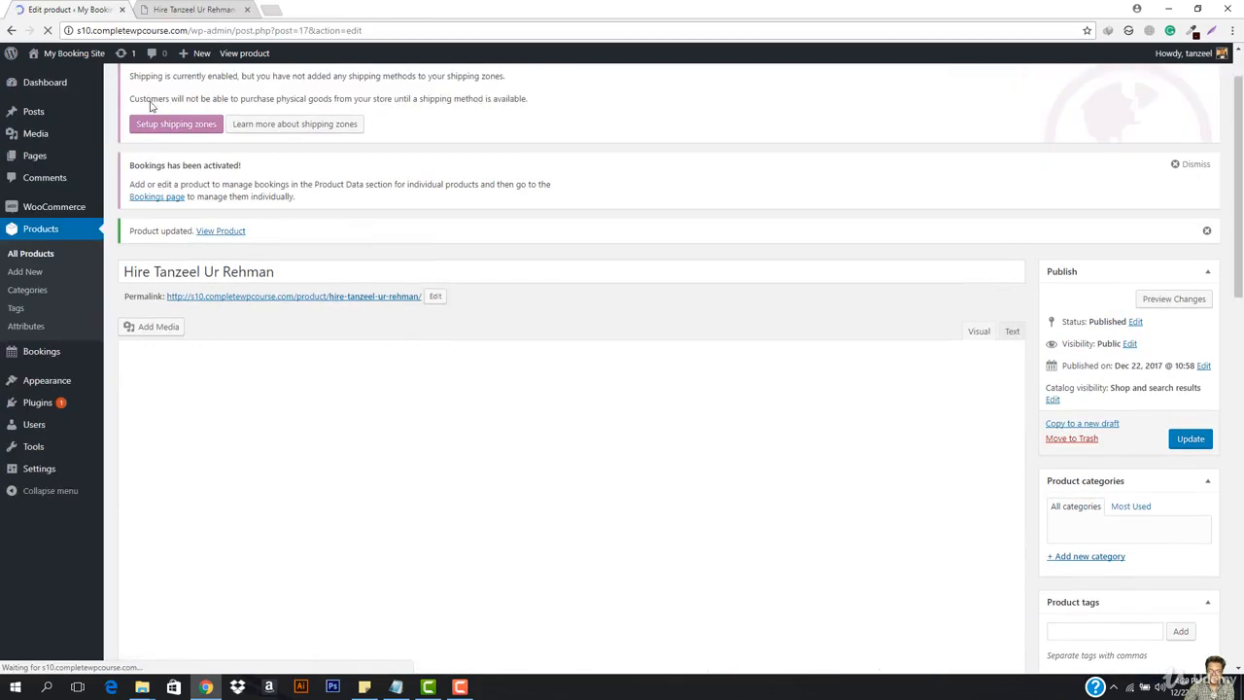
scroll(266, 466, down, 2)
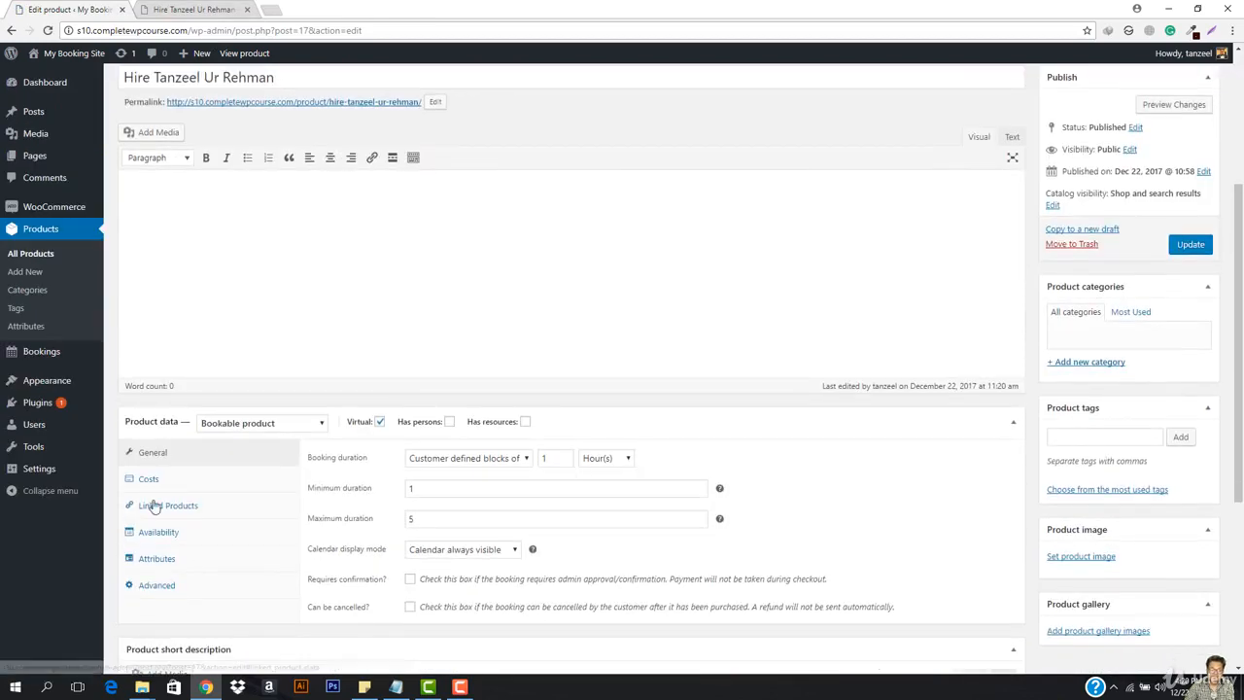
click(158, 530)
scroll(583, 486, down, 2)
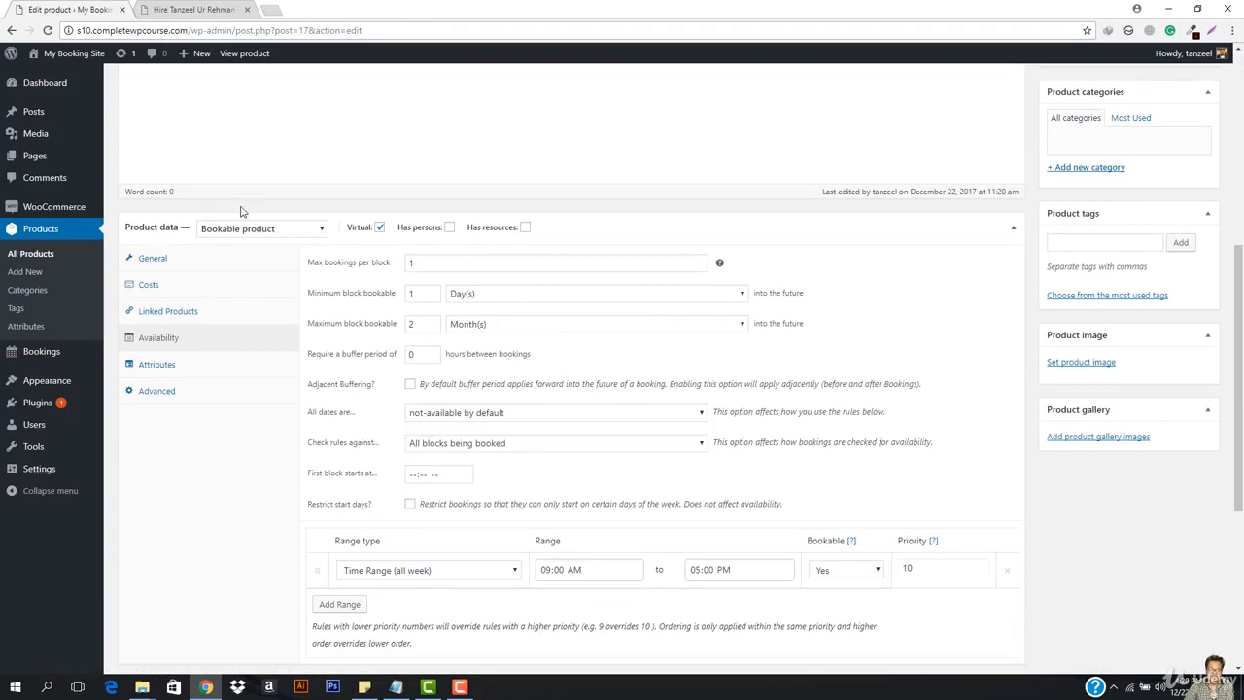
- Reload the product page, try December 22, 2017 in the calendar, and compare it with the minimum bookable block in the editor
click(155, 8)
click(362, 32)
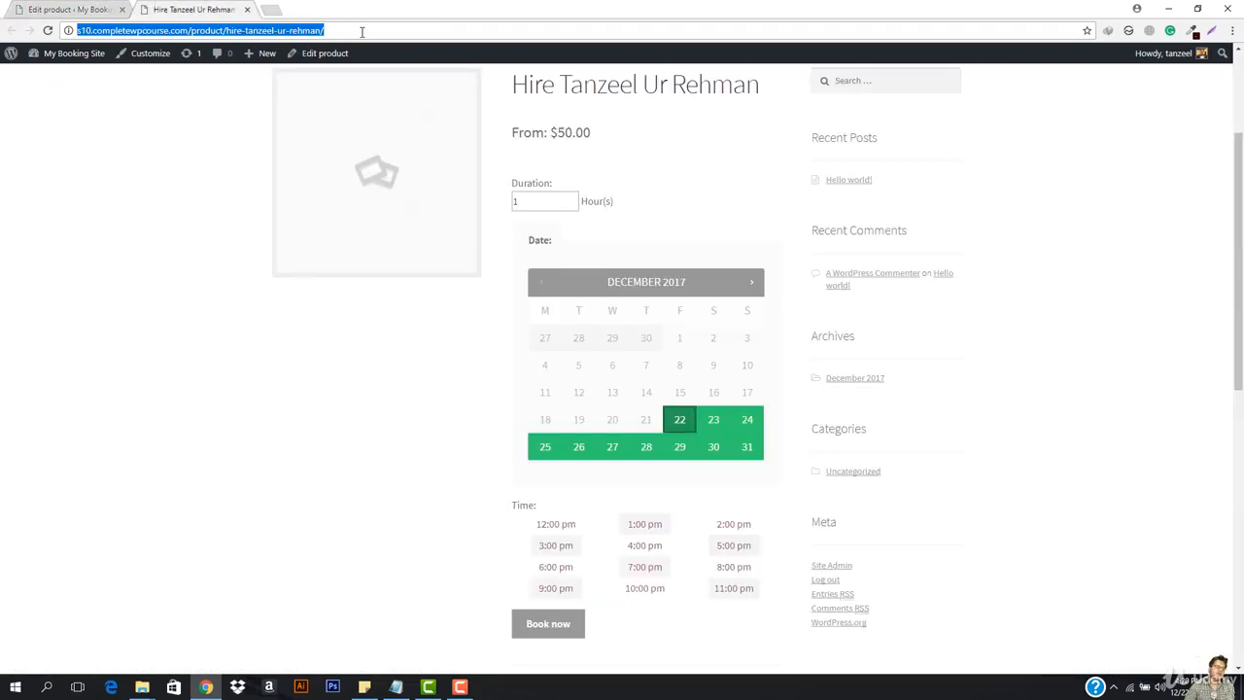
key(Return)
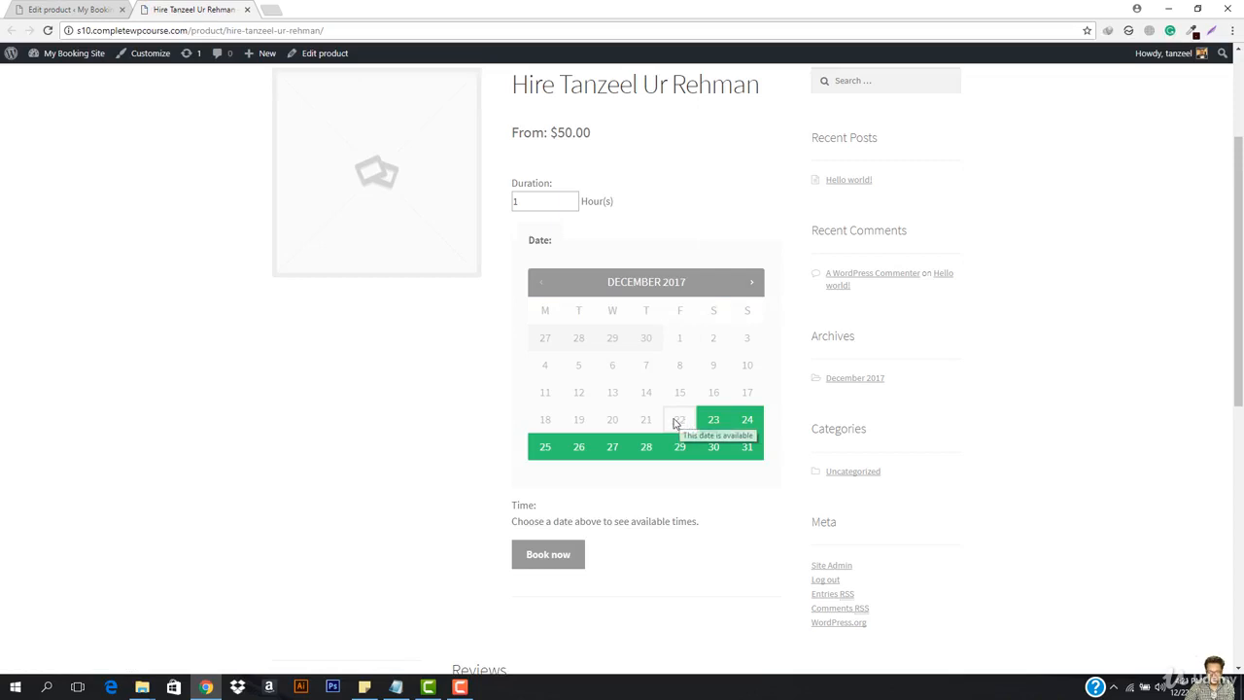
double_click(678, 421)
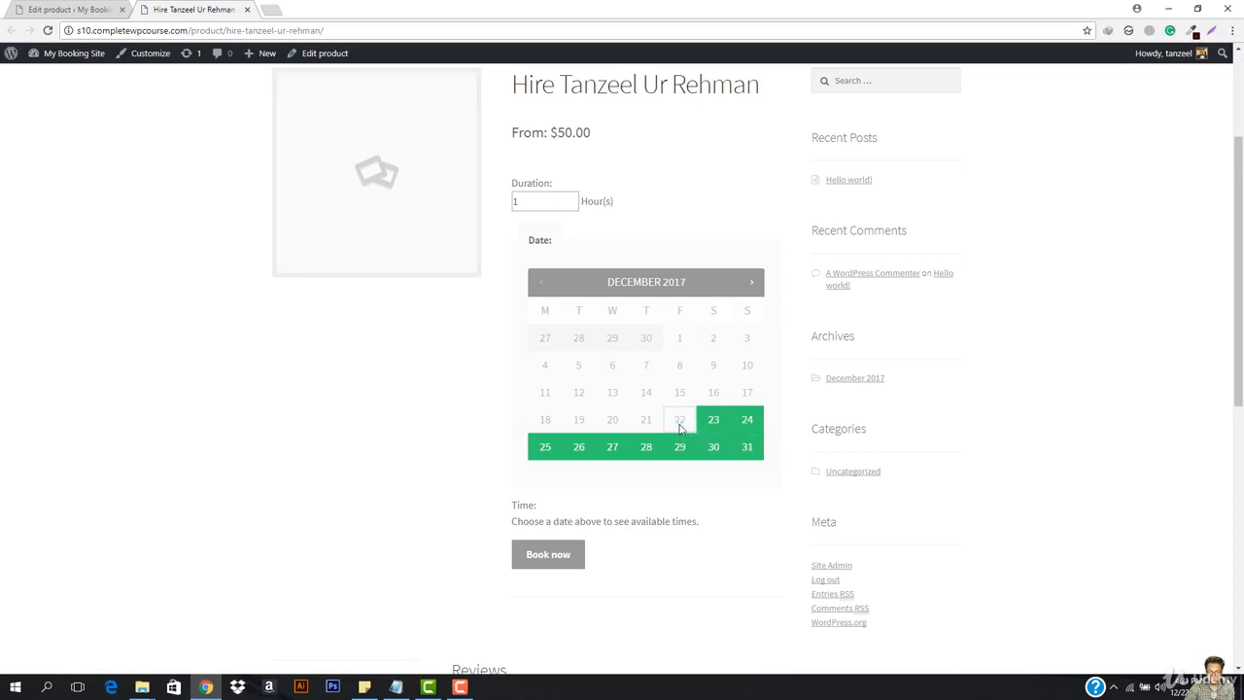
click(63, 8)
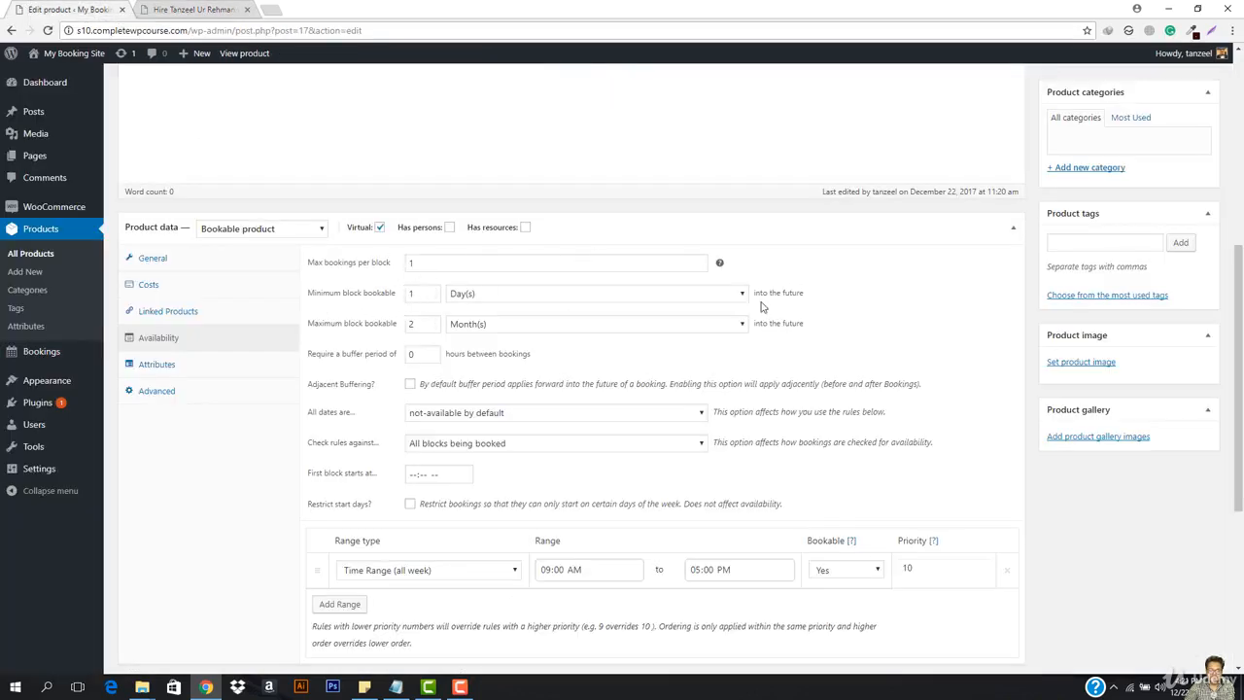
key(ctrl+Tab)
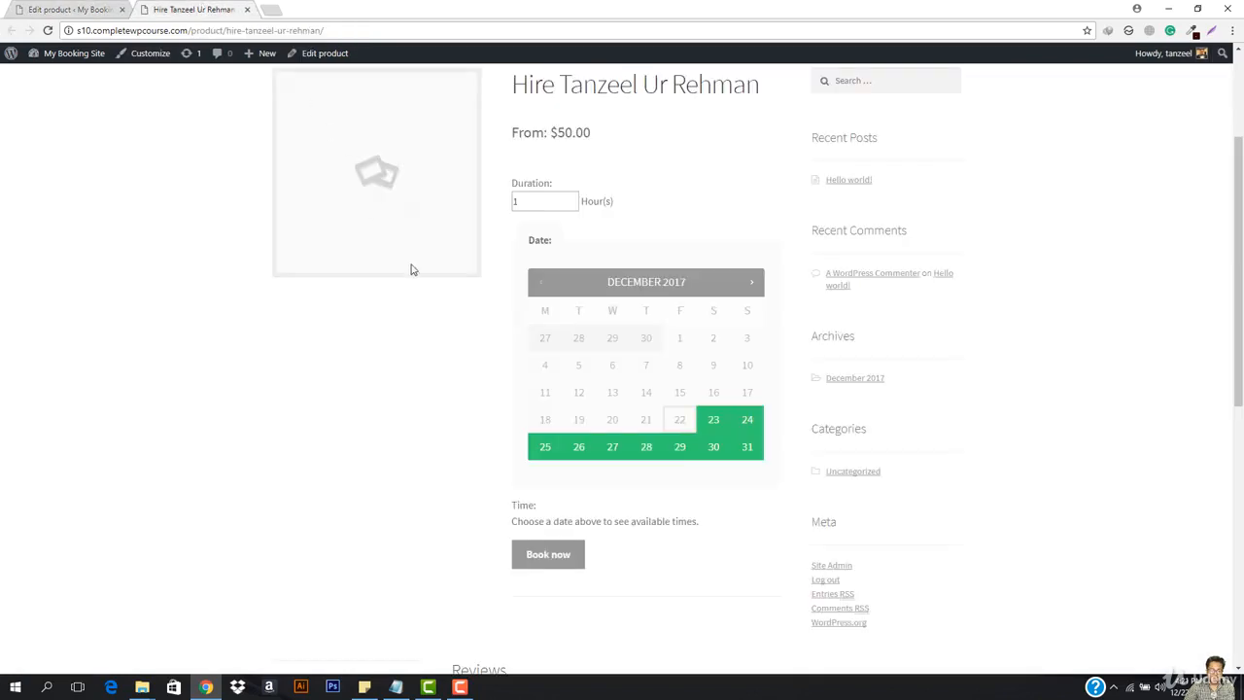
- Compare the booking times offered for December 23 and December 24, trying the 12:00 pm slot on the 23rd
click(711, 424)
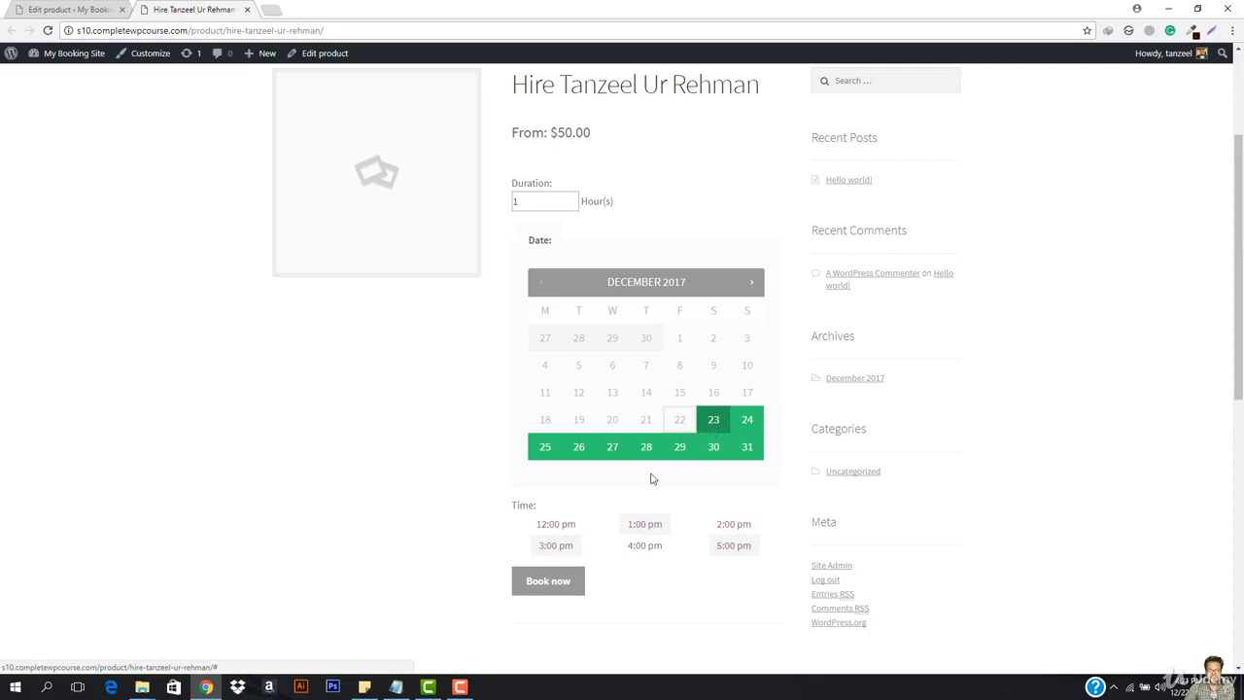
click(551, 527)
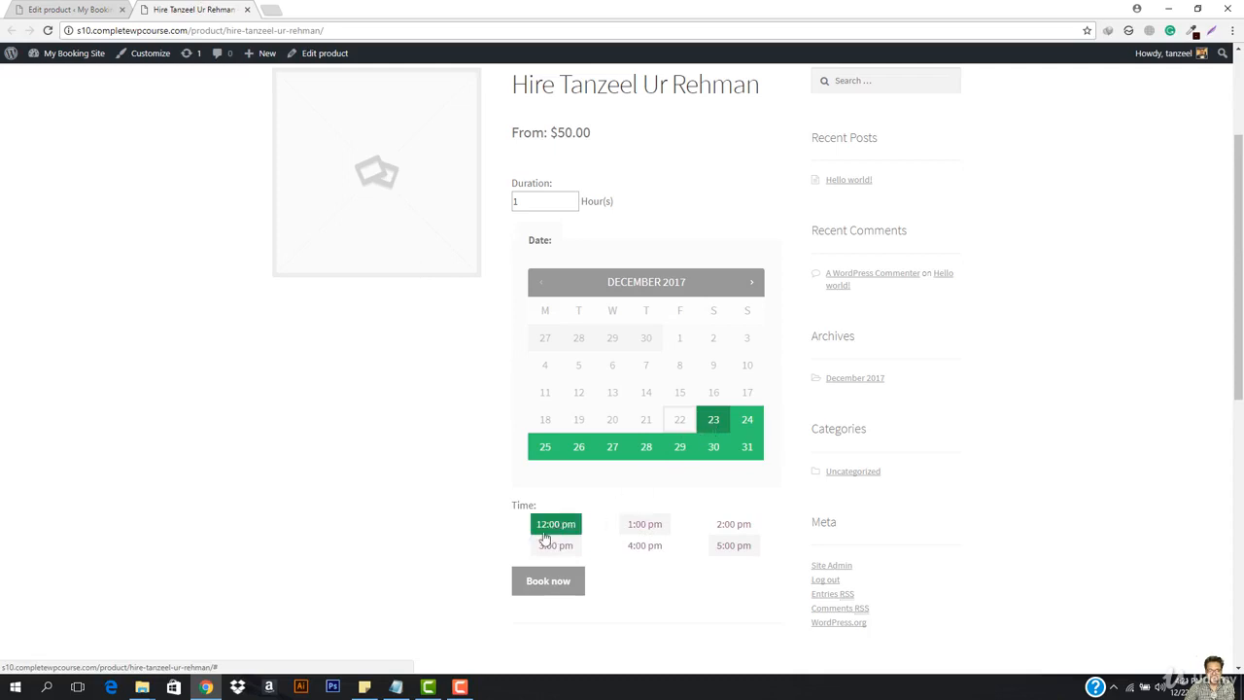
click(745, 424)
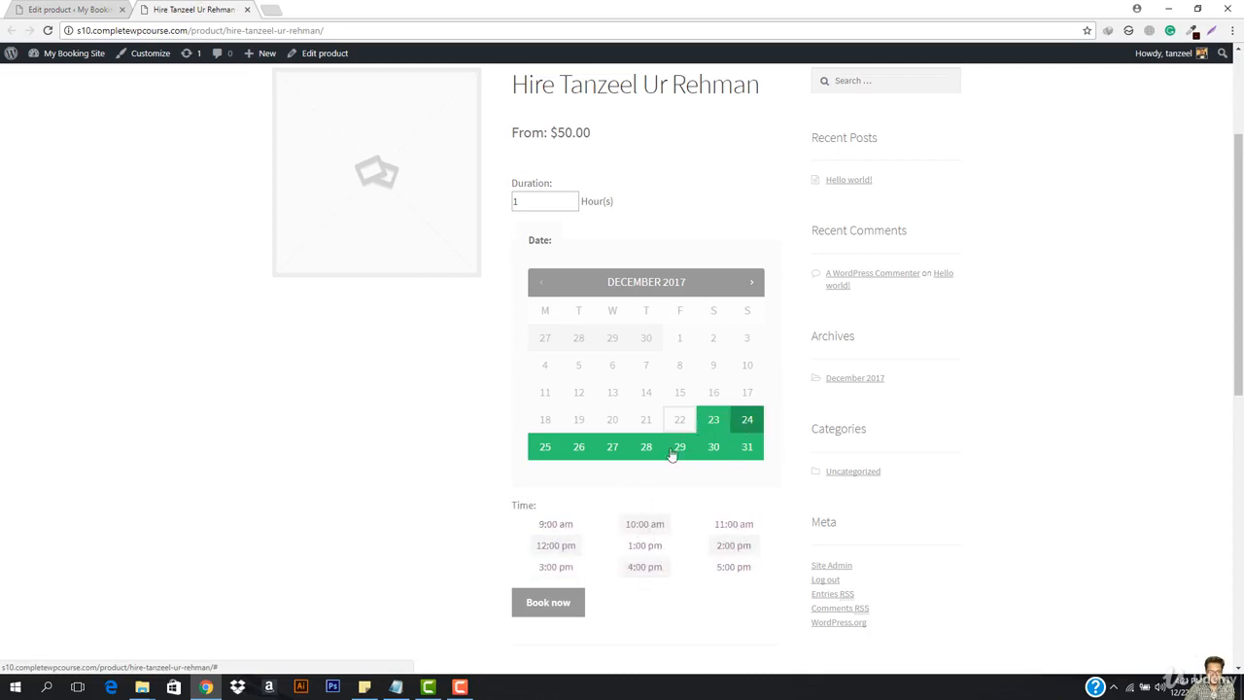
click(711, 420)
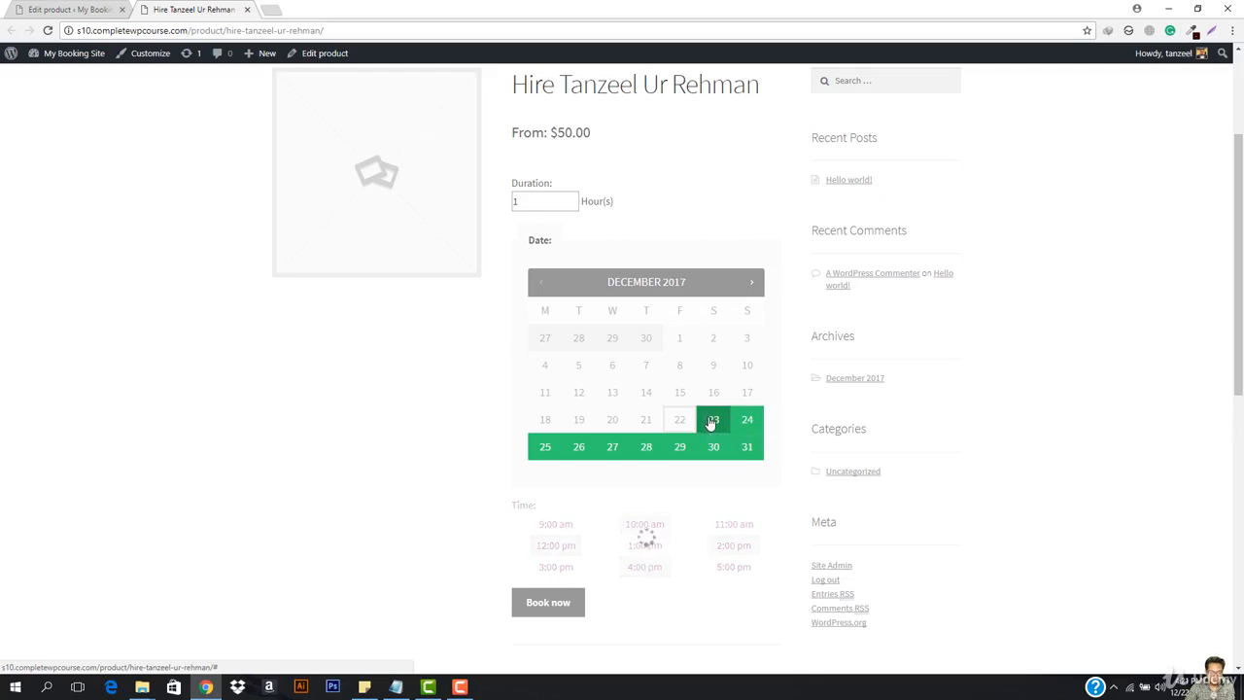
click(742, 426)
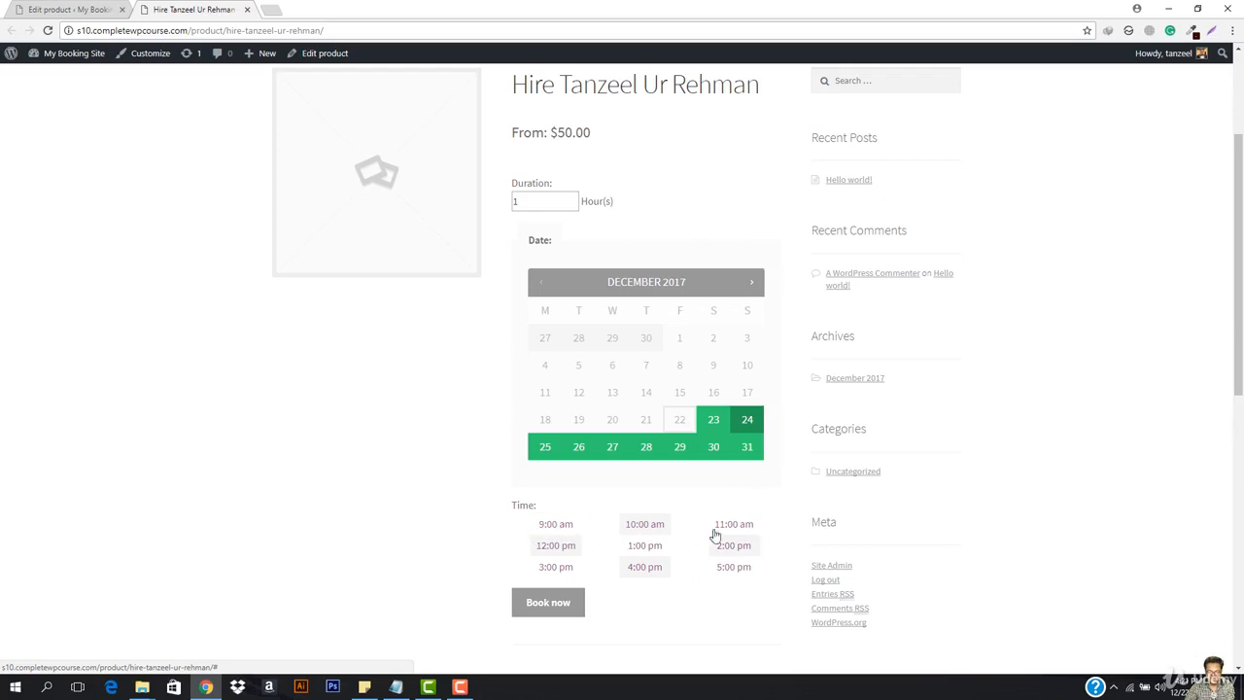
- Check the booking times for December 25 and 26, testing the 9:00 am, 5:00 pm and 4:00 pm slots on the 26th
click(546, 451)
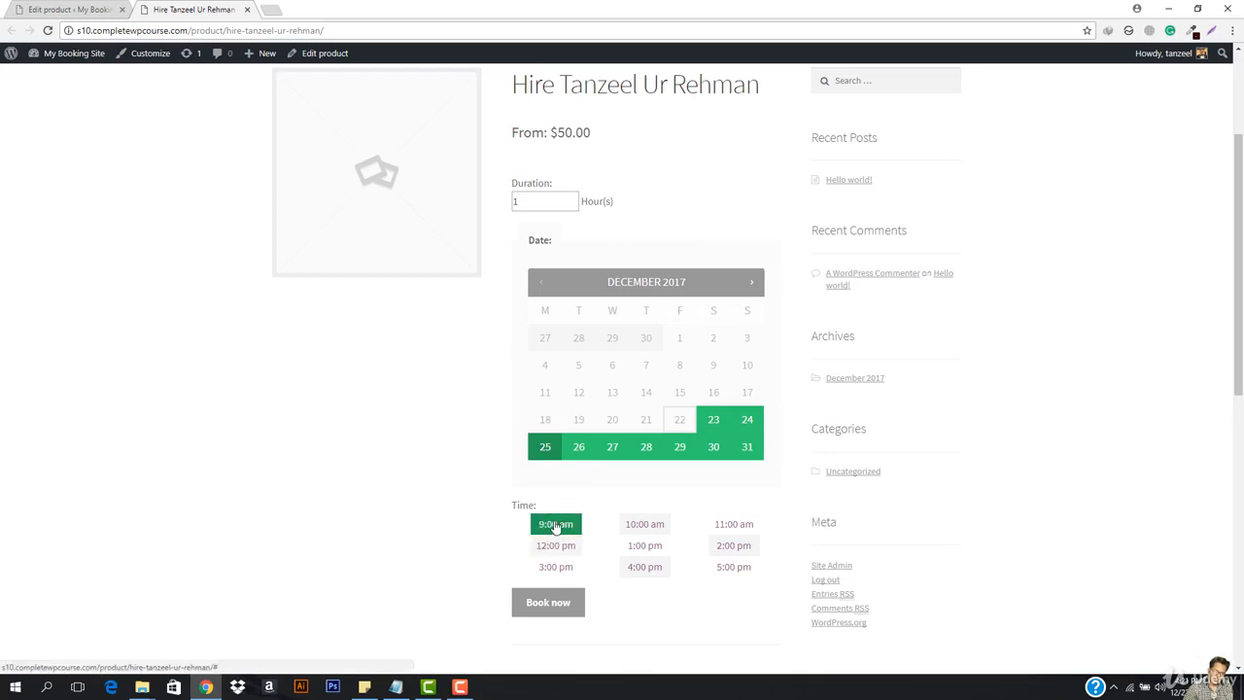
click(585, 450)
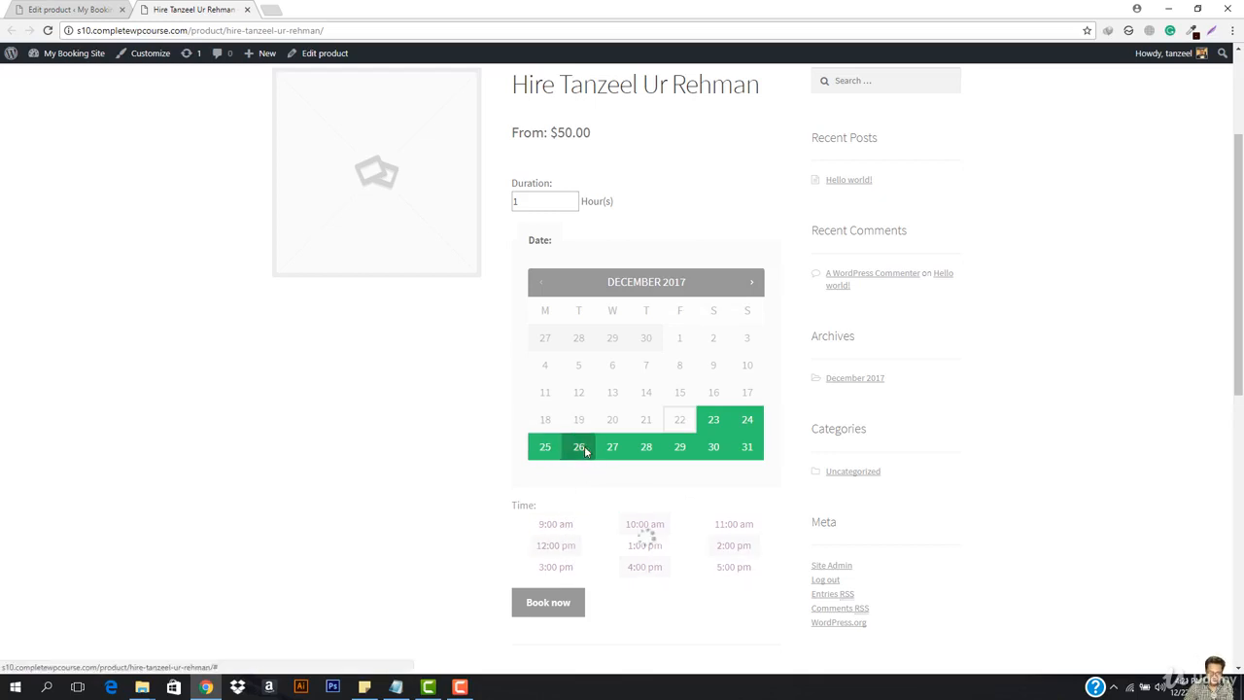
click(551, 531)
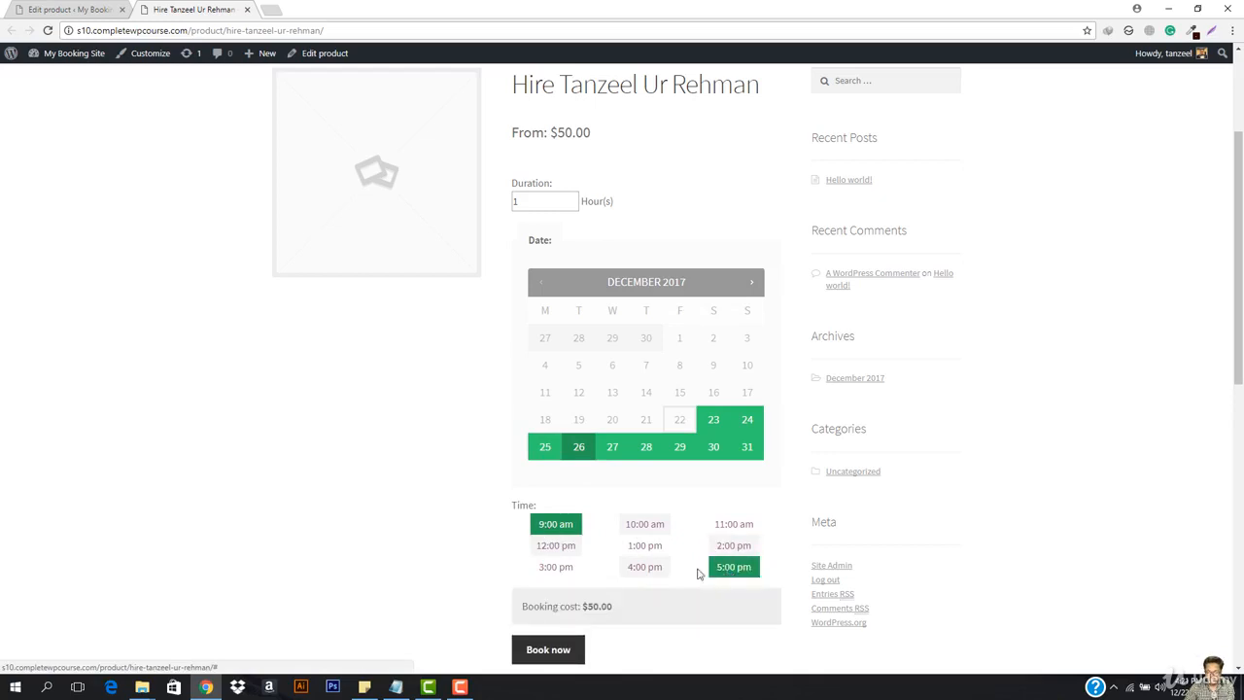
click(741, 572)
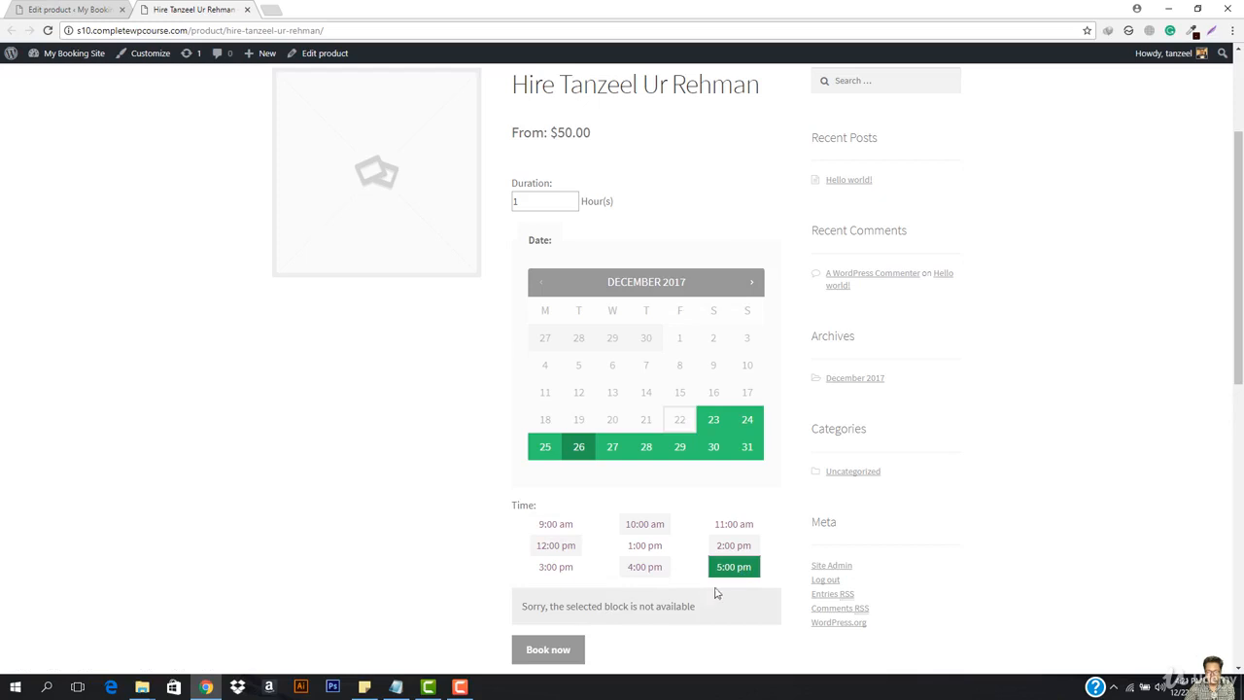
click(658, 570)
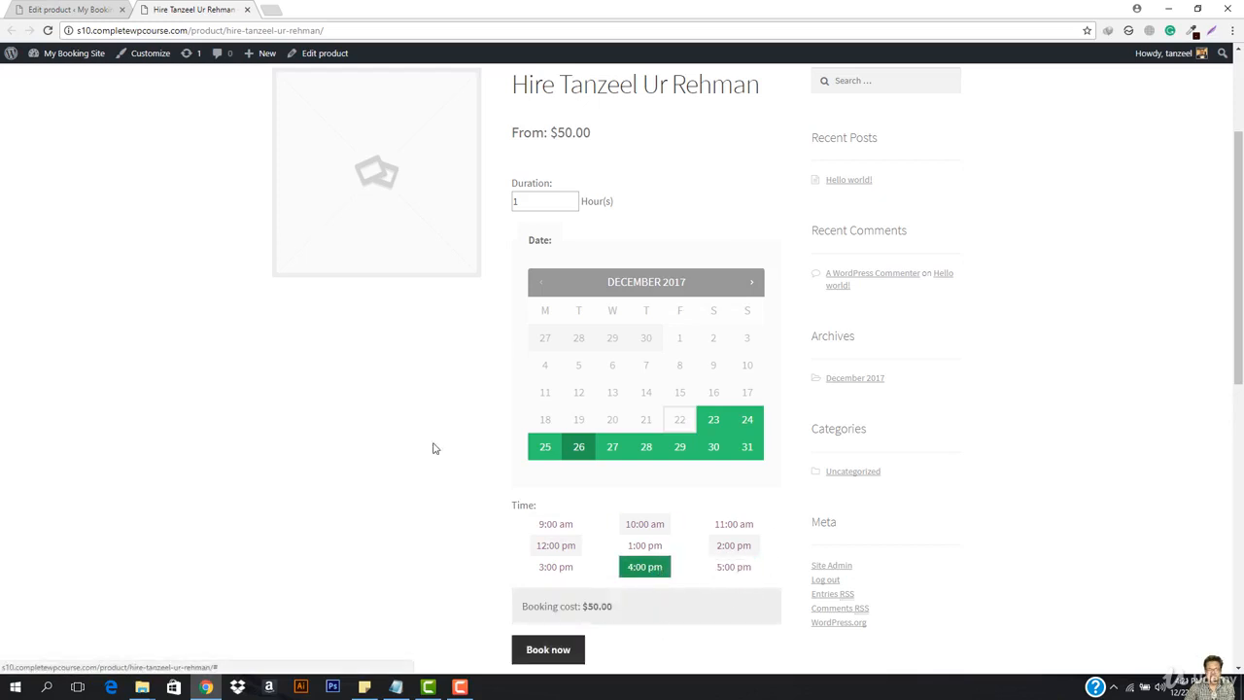
- Review the end time of the range in the editor and test the 5:00 pm slot on the product page again
click(68, 9)
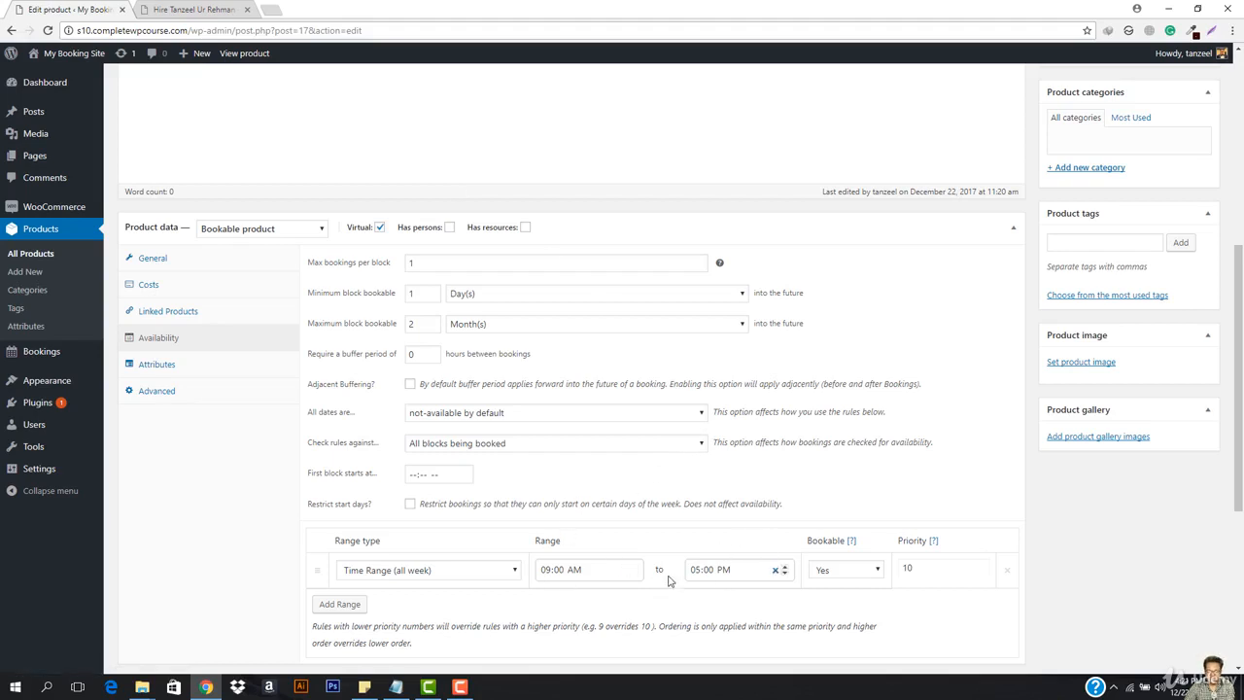
click(224, 9)
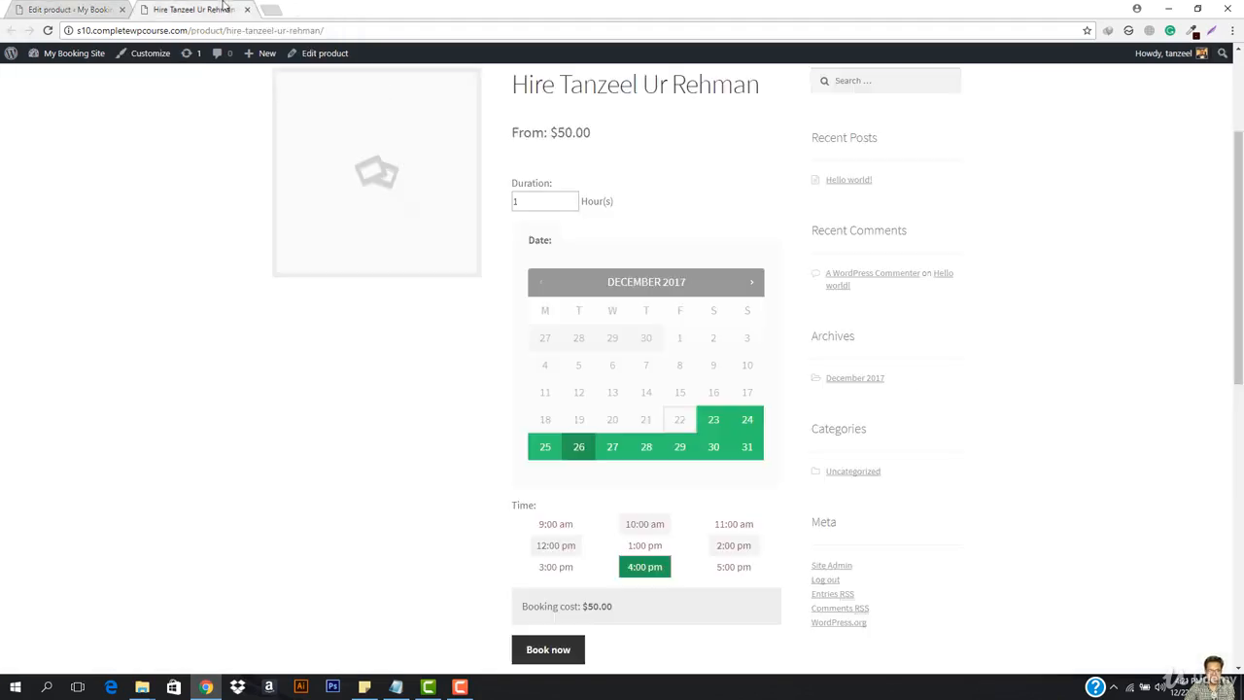
click(727, 565)
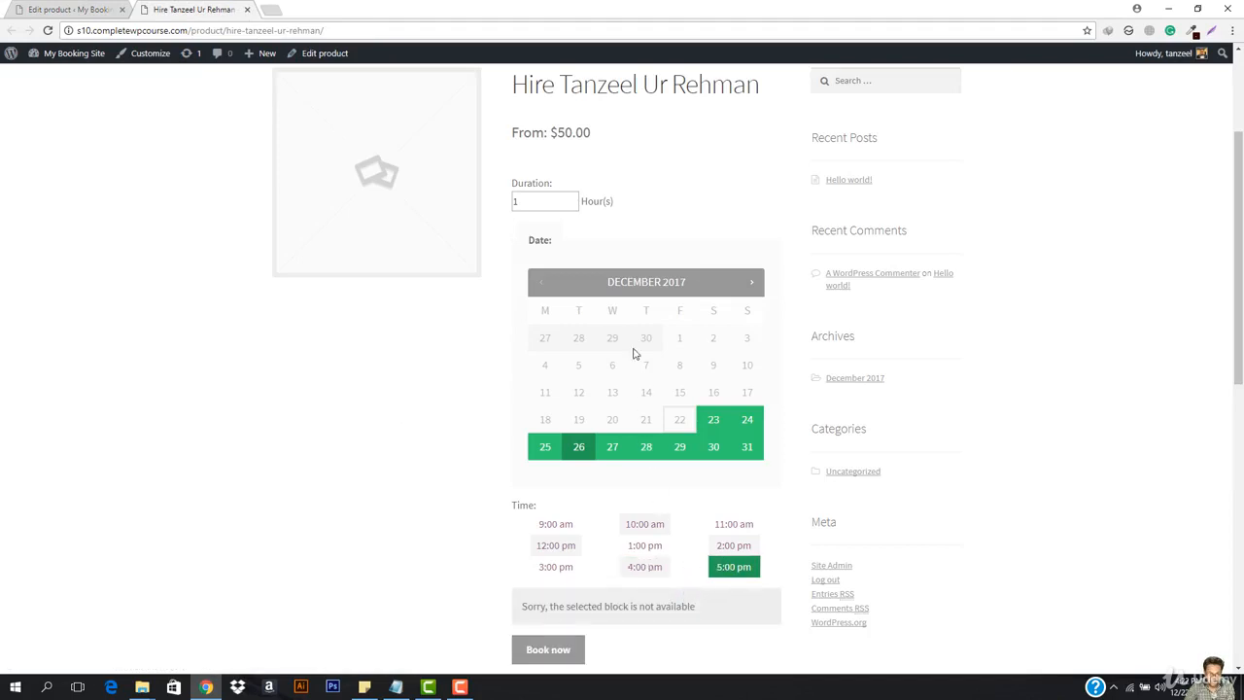
- Test the 4:00 pm slot on December 26 with a booking duration of 2 hours, and raise the duration to 3 hours
click(573, 198)
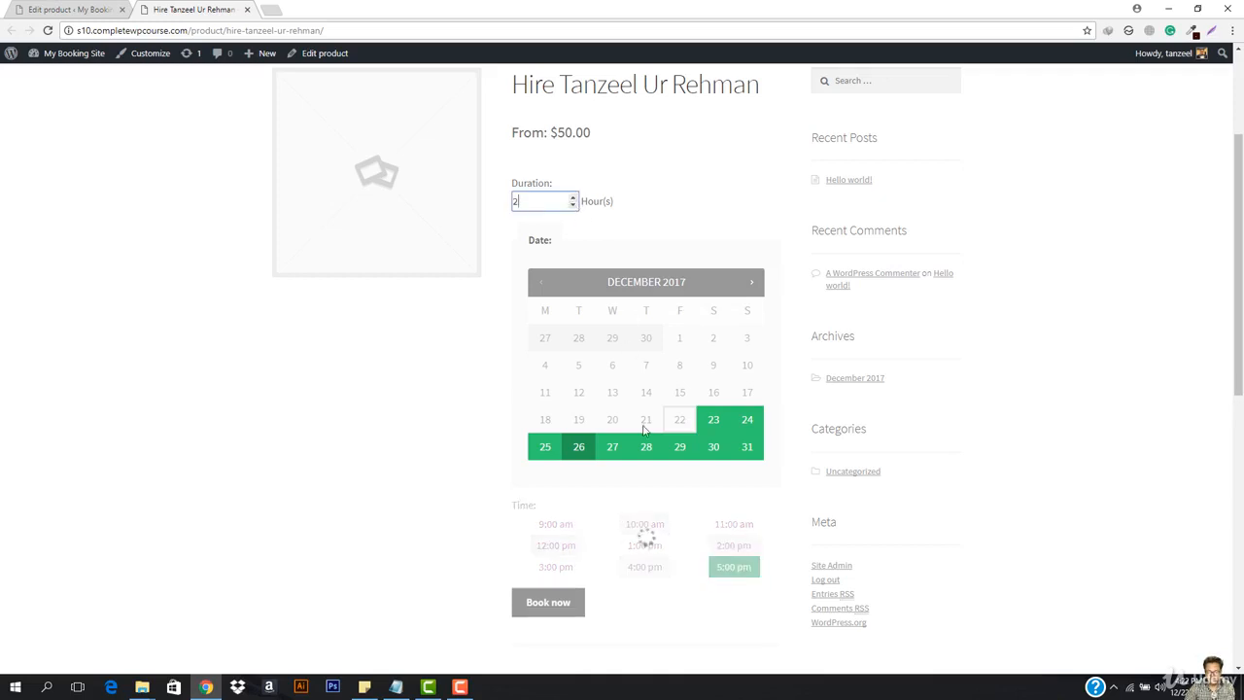
click(644, 568)
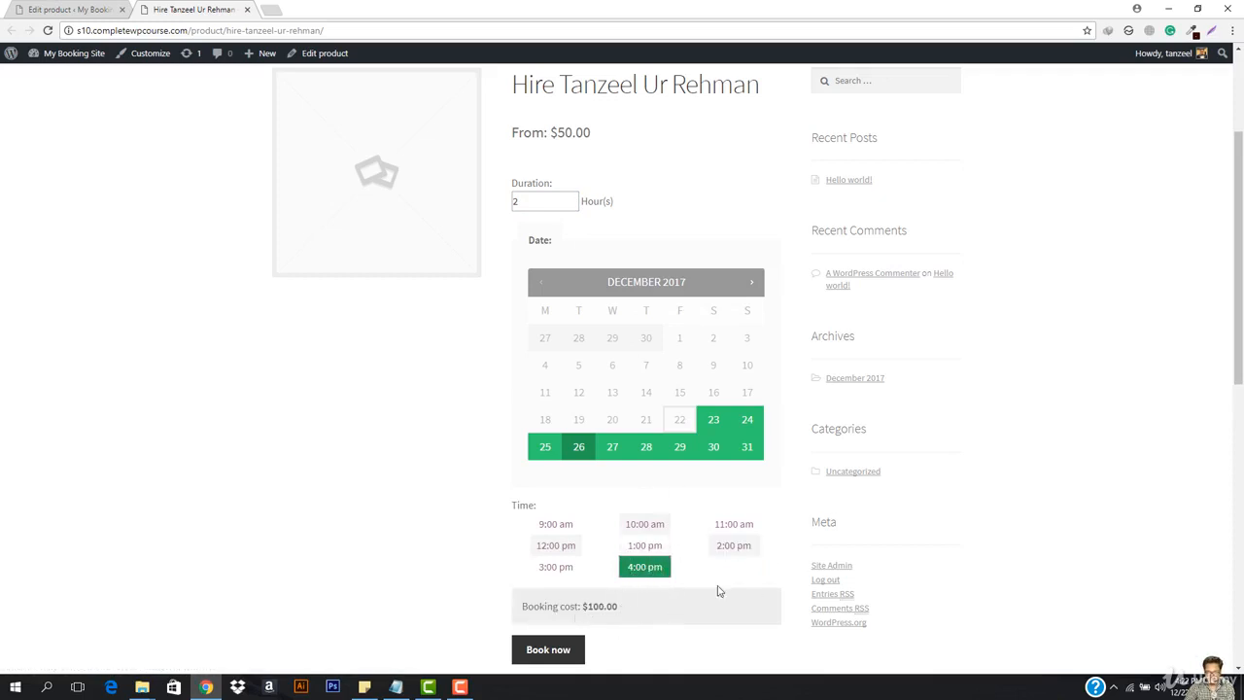
click(573, 196)
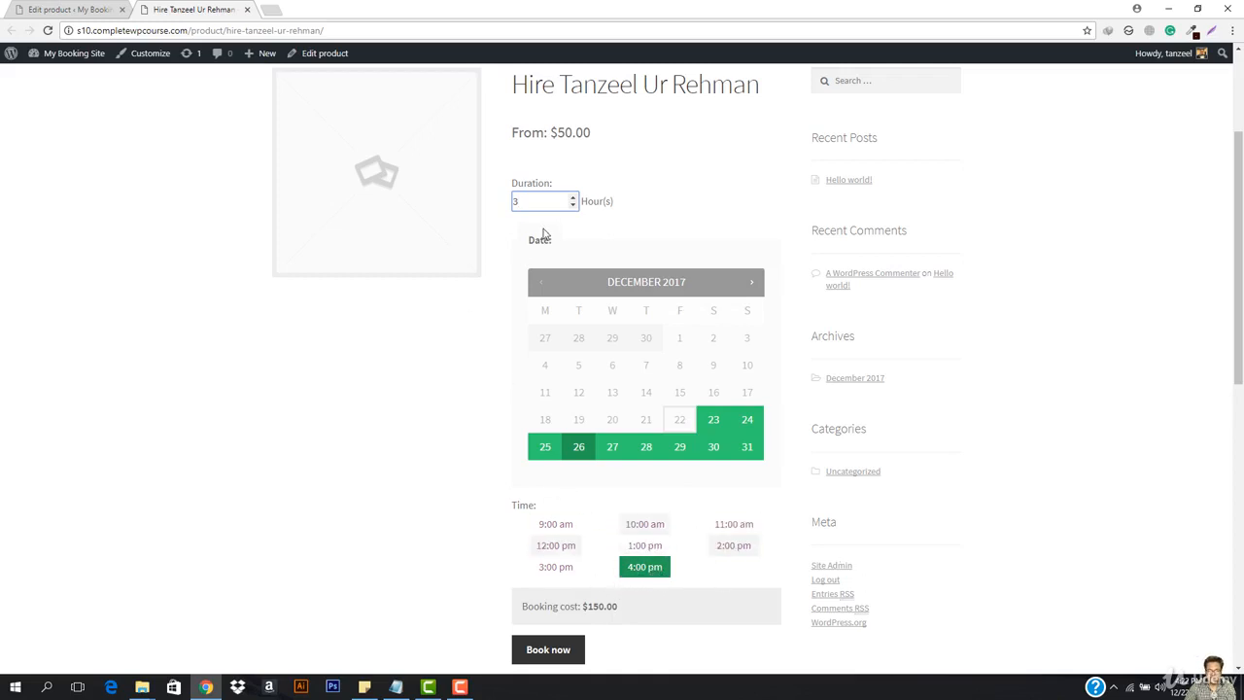
- Lower the booking duration to 1 hour and test the 5:00 pm slot on December 26
click(572, 206)
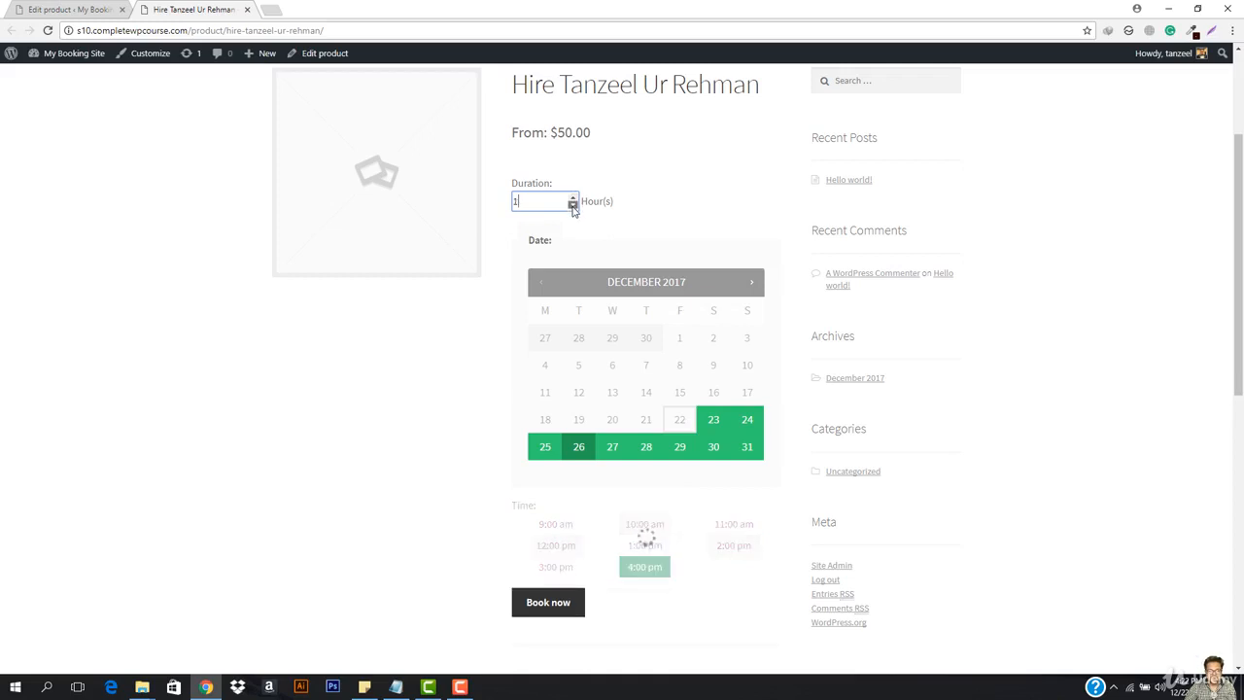
click(573, 206)
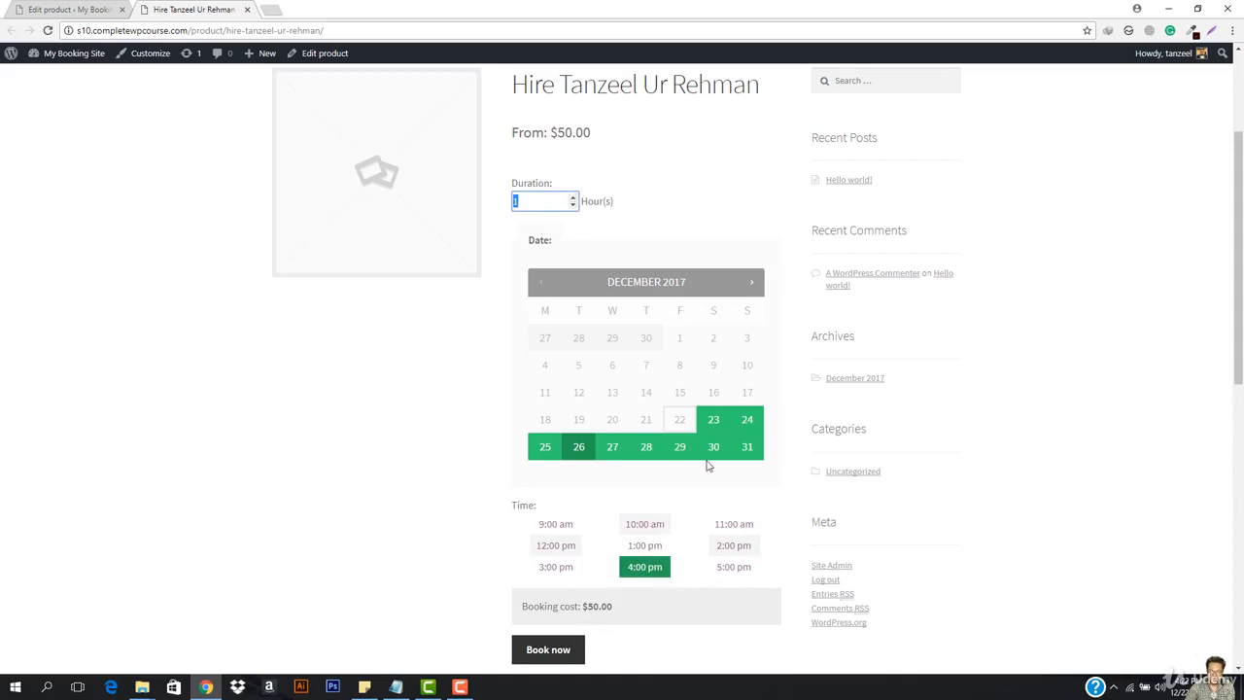
click(741, 566)
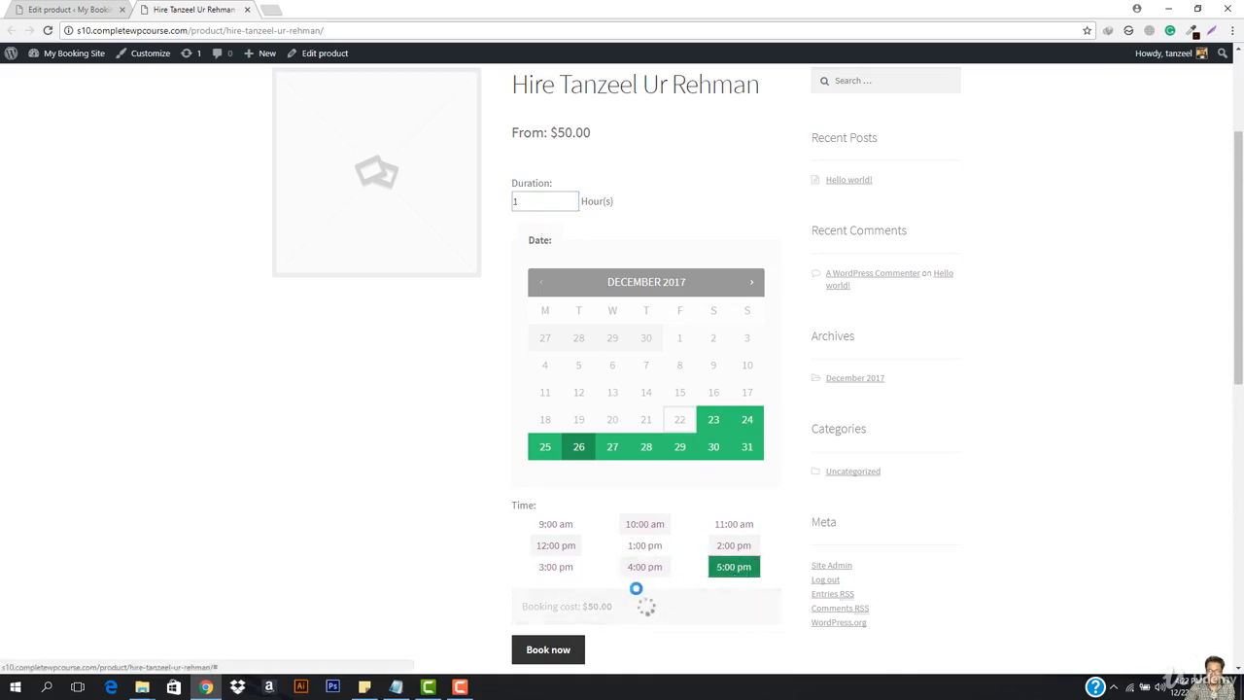
drag(533, 606, 706, 619)
click(690, 599)
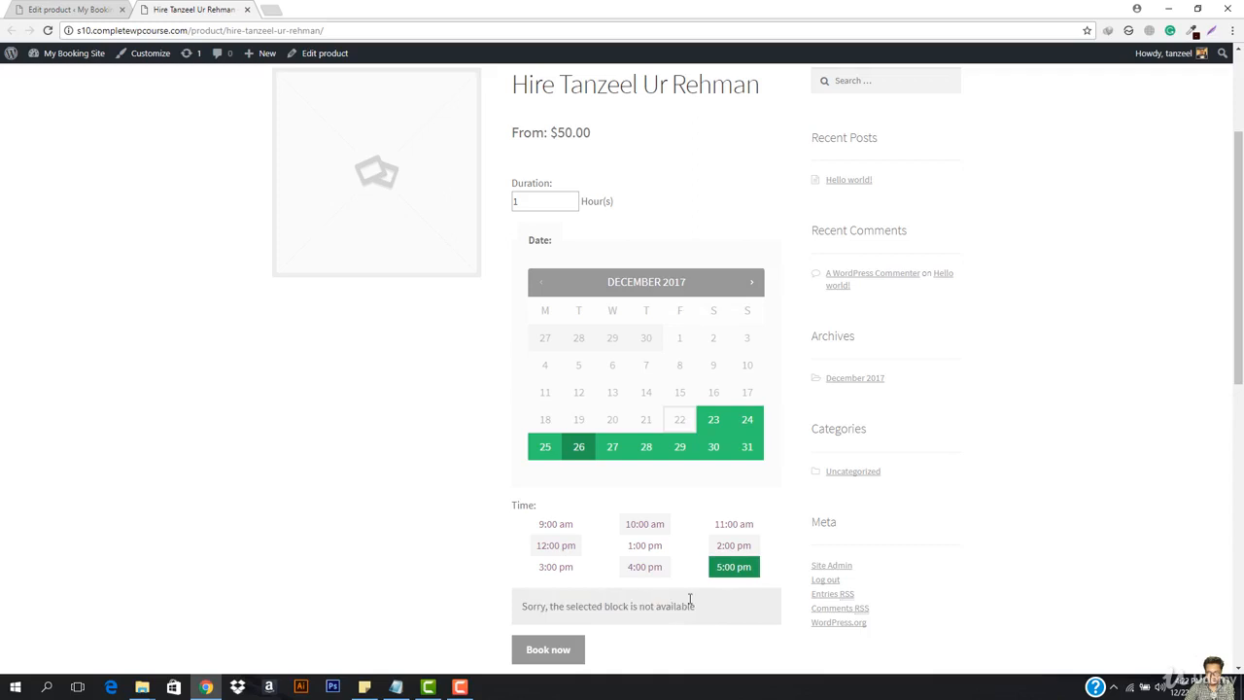
- Test the 4:00 pm slot on December 27 and compare the product's availability settings with the booking calendar
click(613, 452)
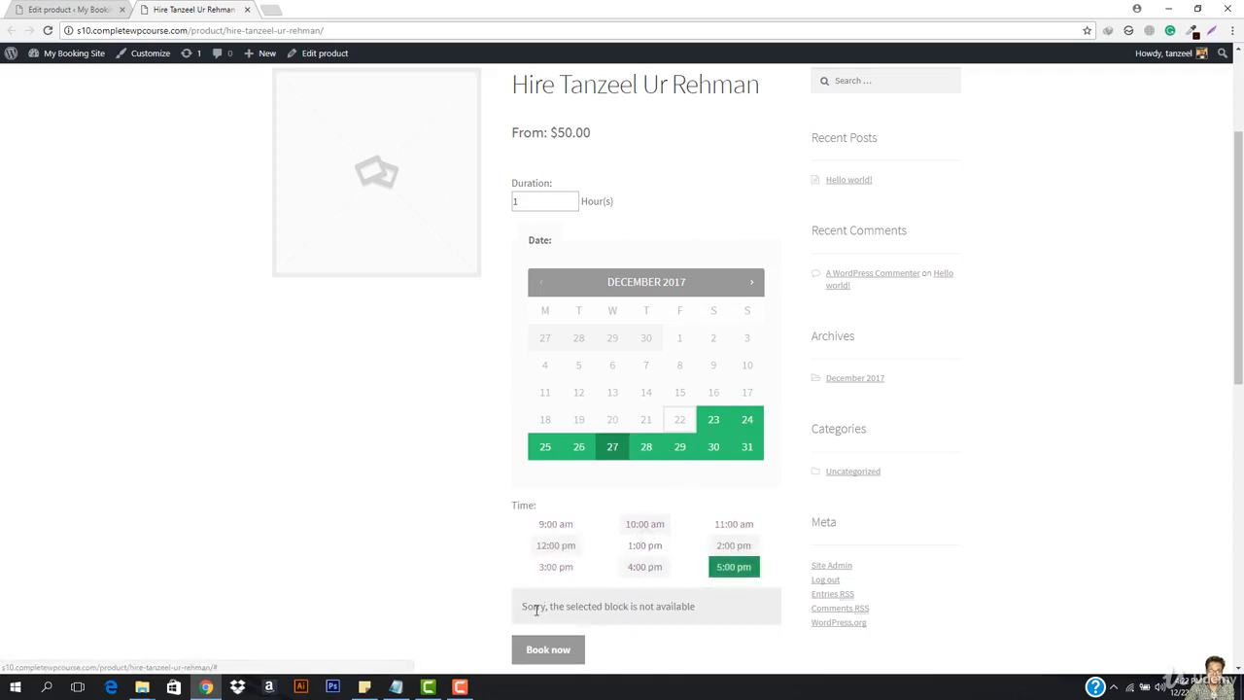
click(638, 549)
click(643, 568)
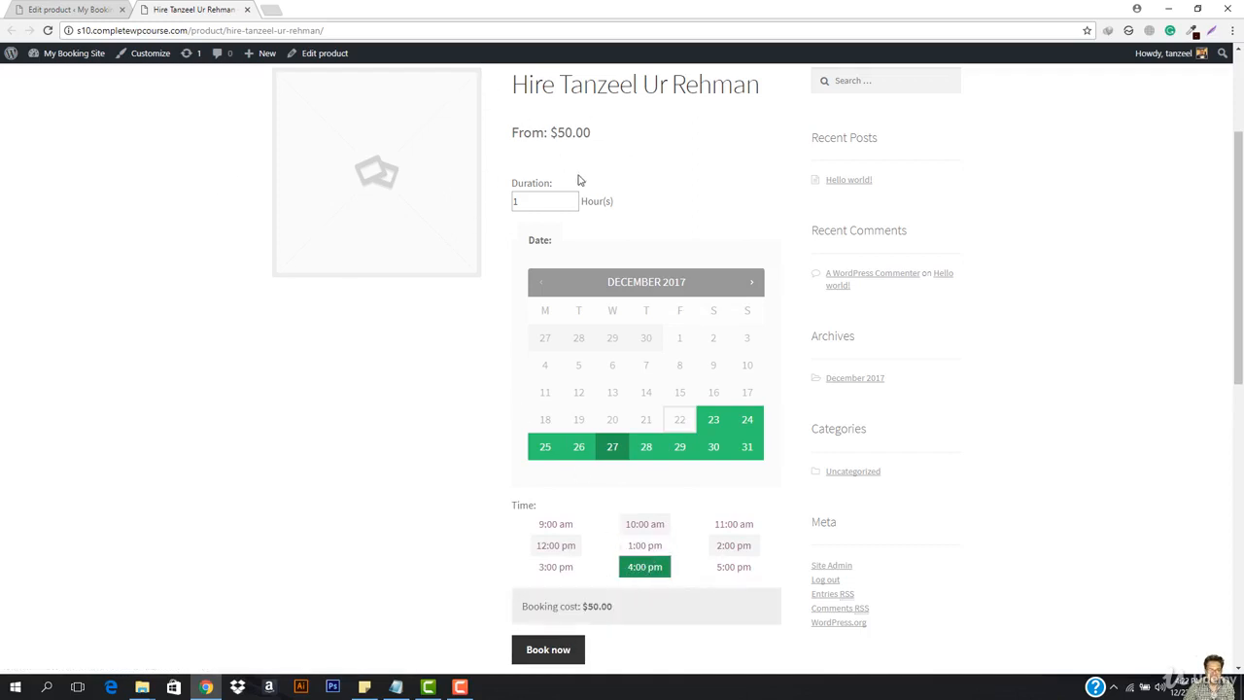
click(41, 9)
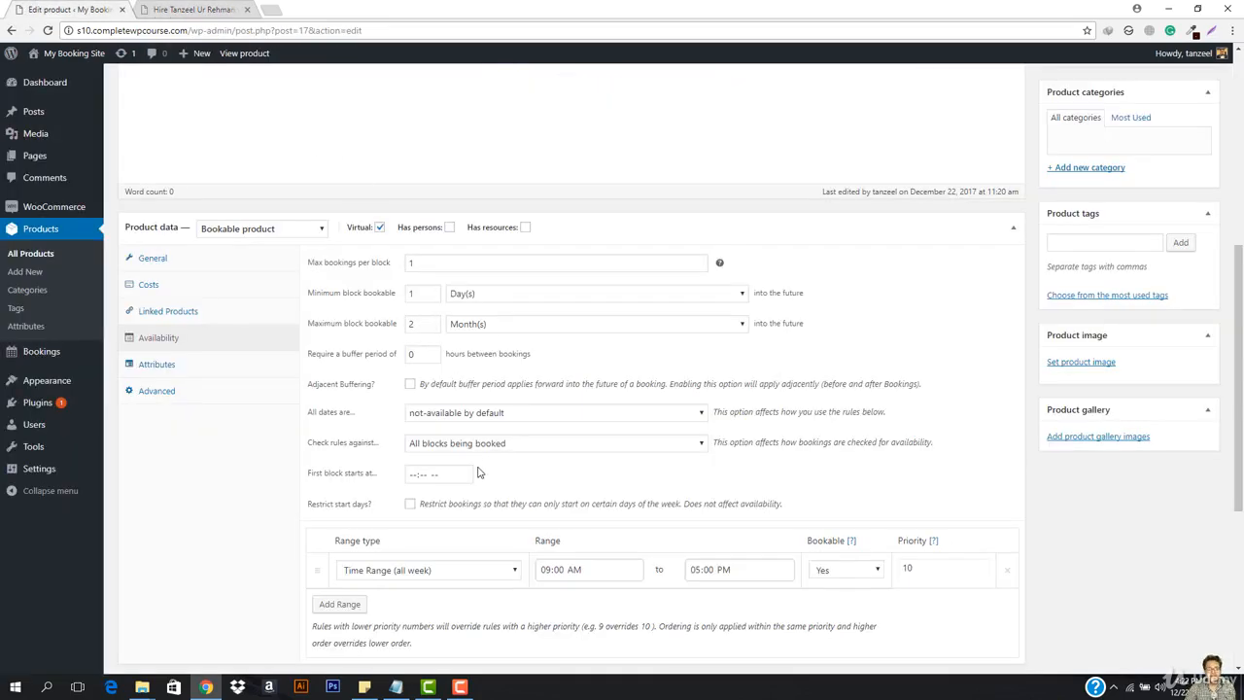
click(180, 9)
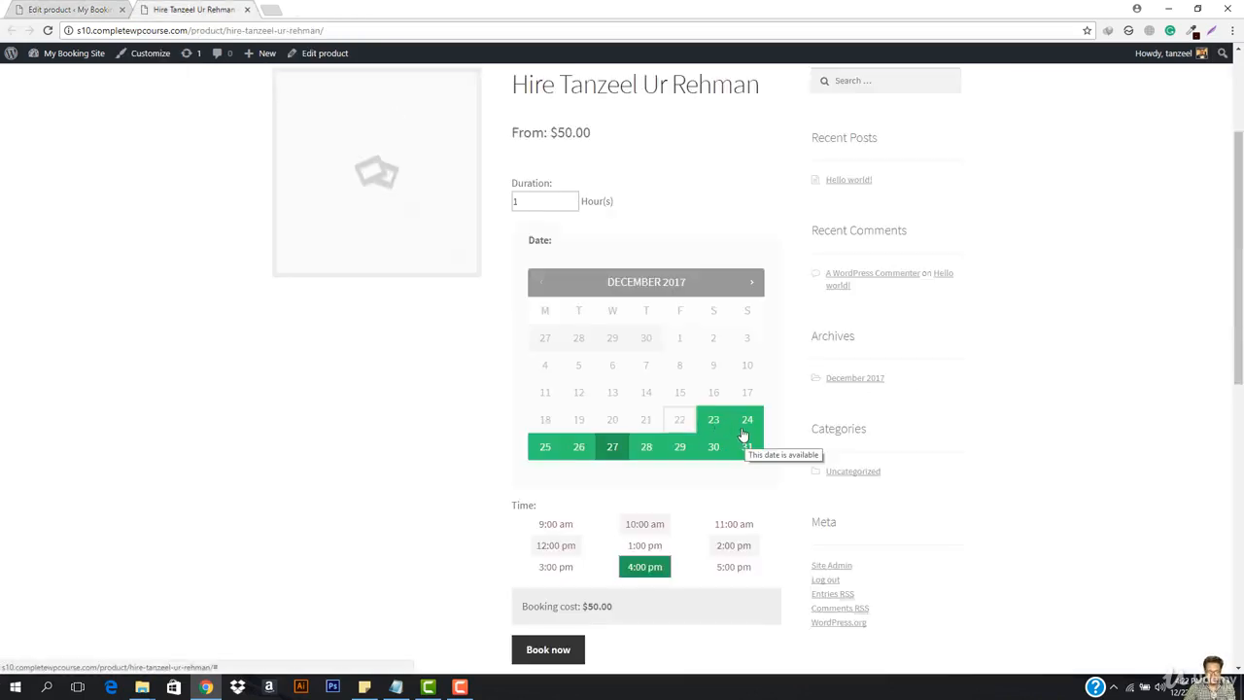
- Add a second availability rule to the product as a Range of days from Sunday to Sunday
click(73, 8)
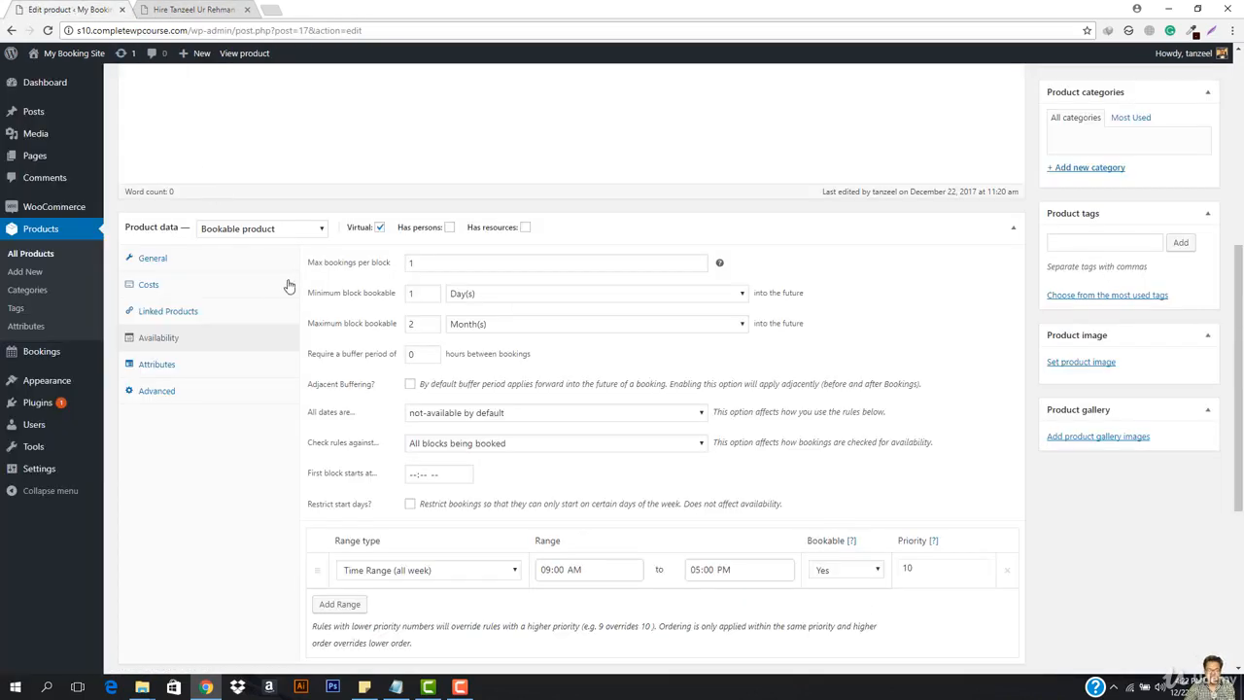
click(330, 606)
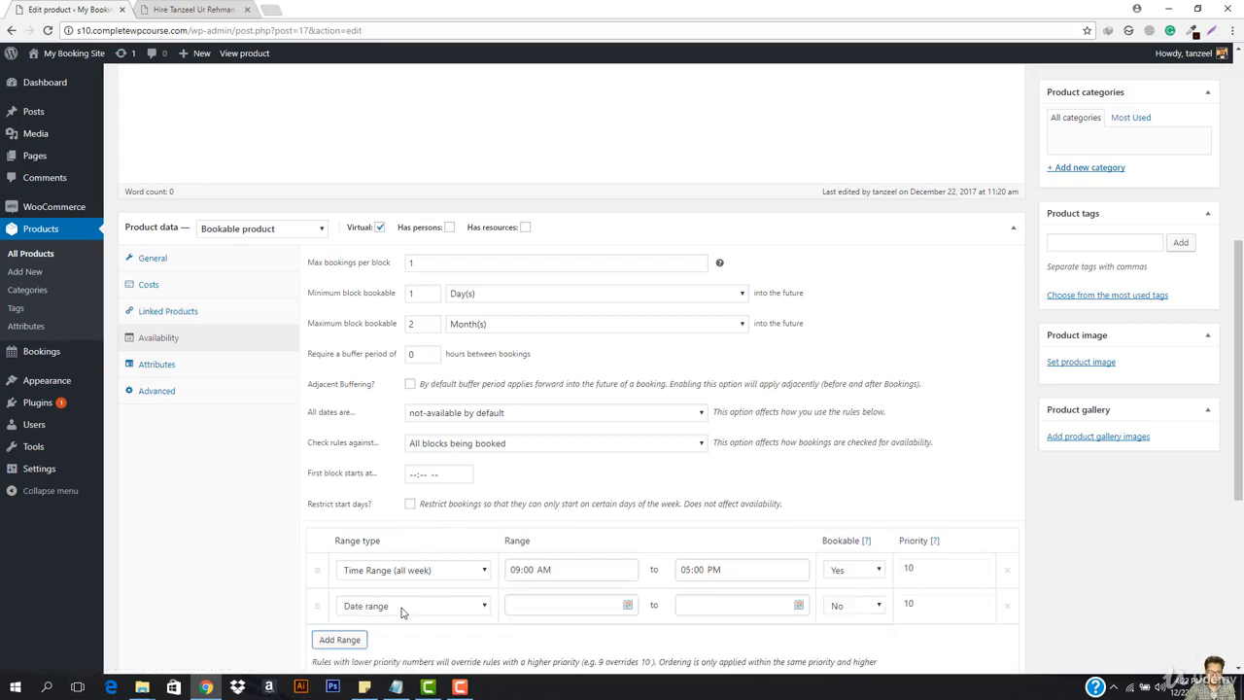
scroll(401, 611, down, 2)
click(432, 411)
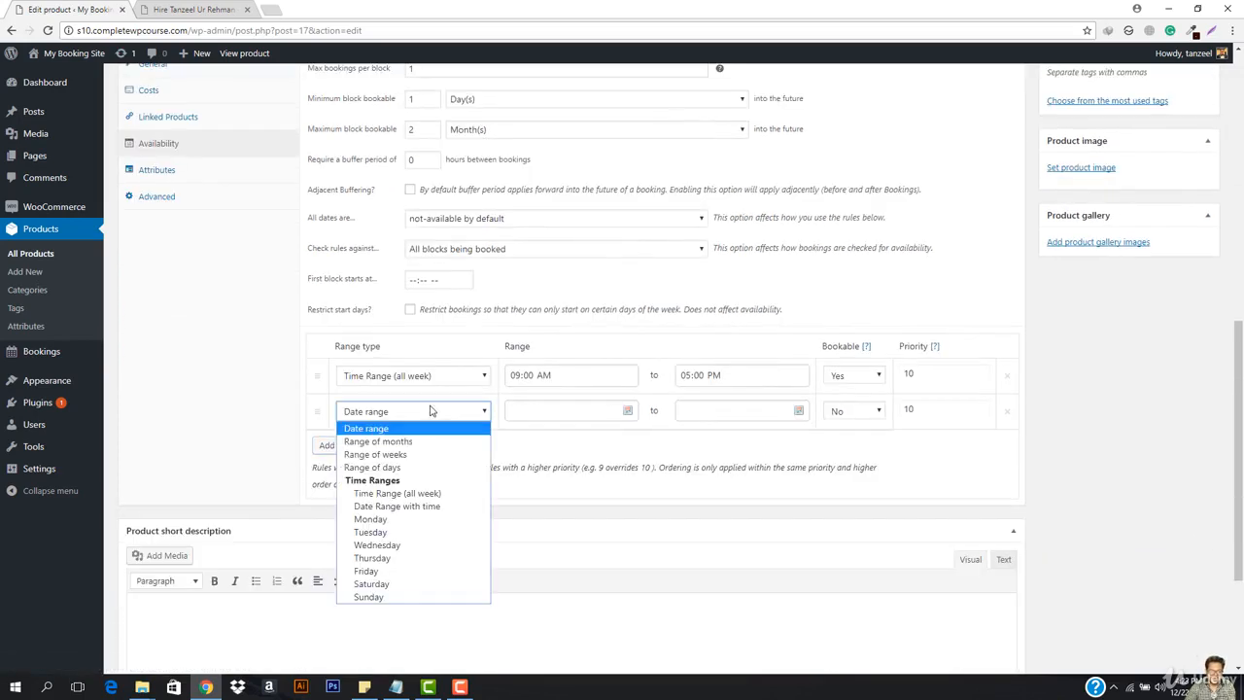
click(422, 468)
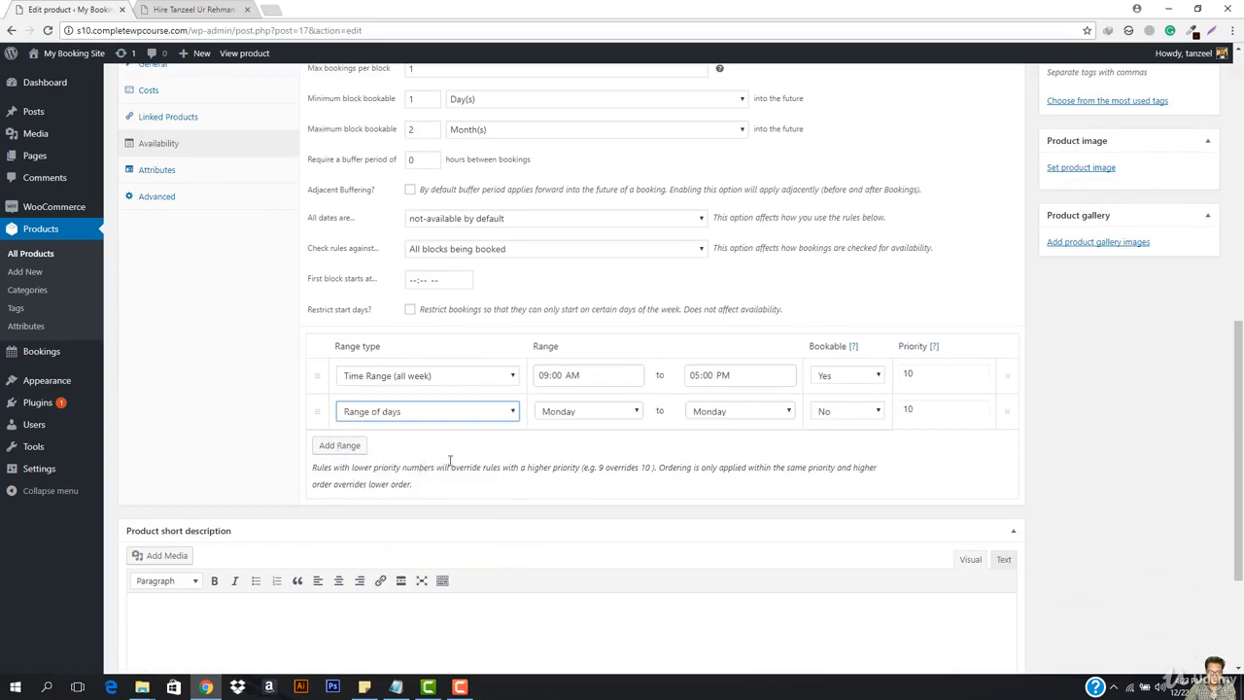
click(612, 415)
click(578, 503)
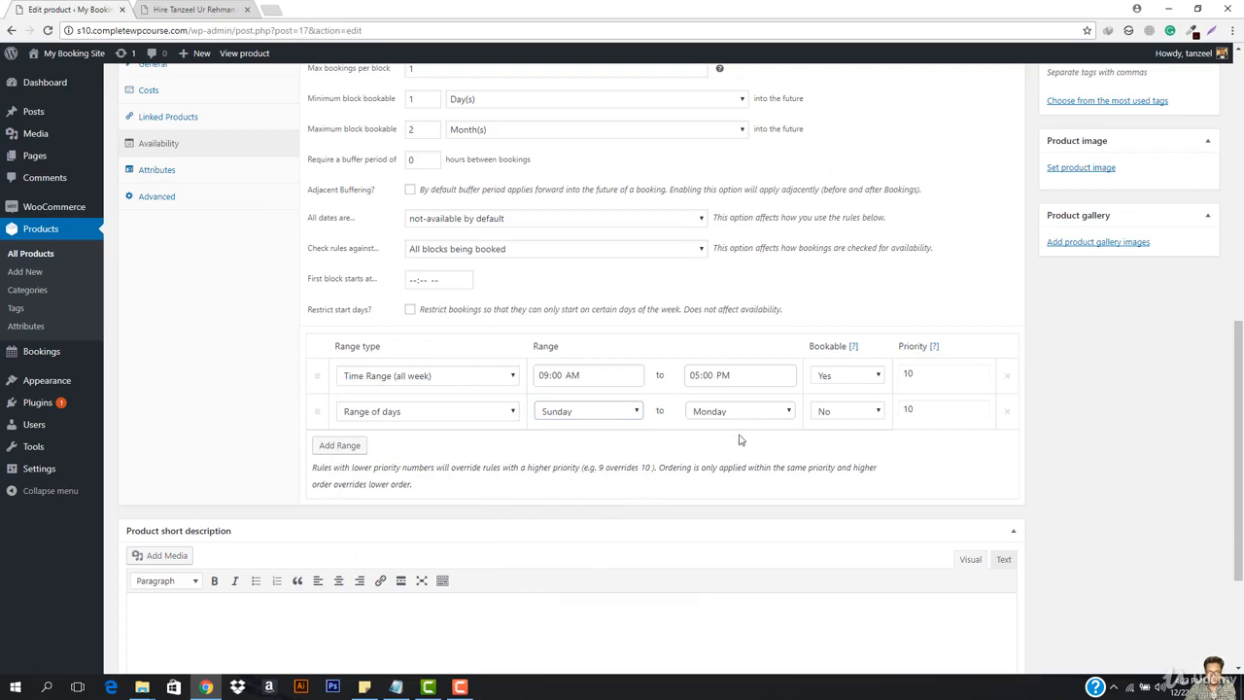
click(741, 418)
click(710, 503)
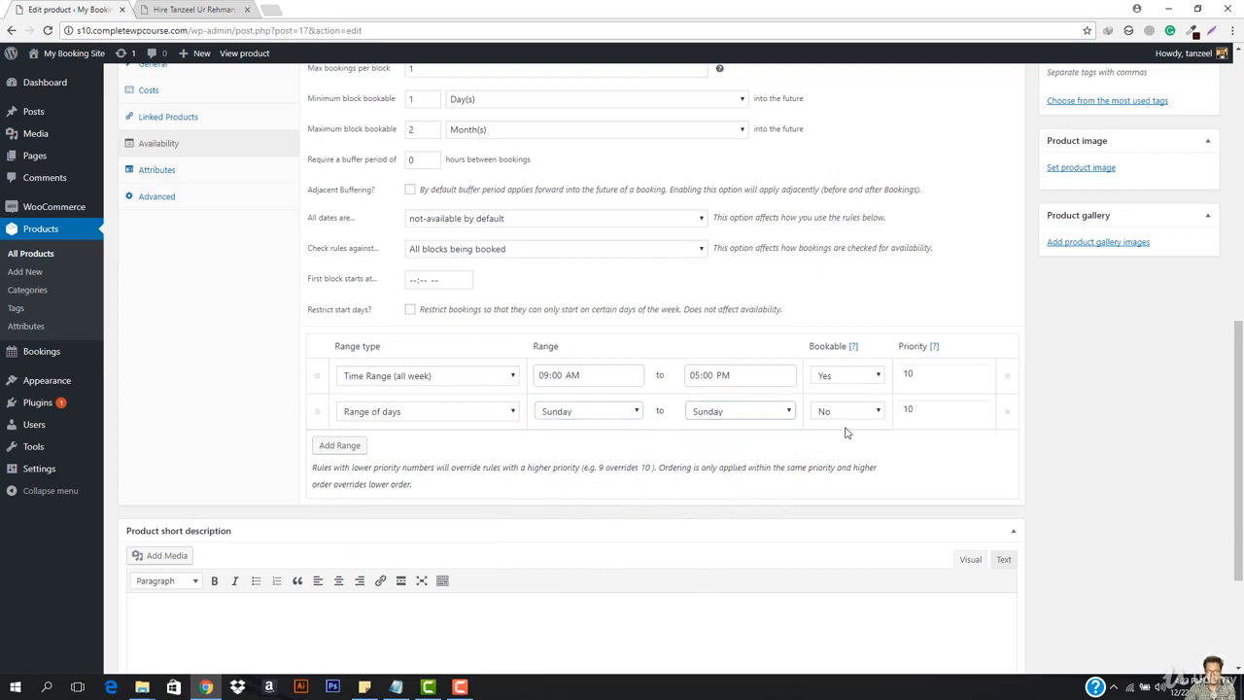
- Set the Sunday rule's priority to 9 and update the product
click(927, 411)
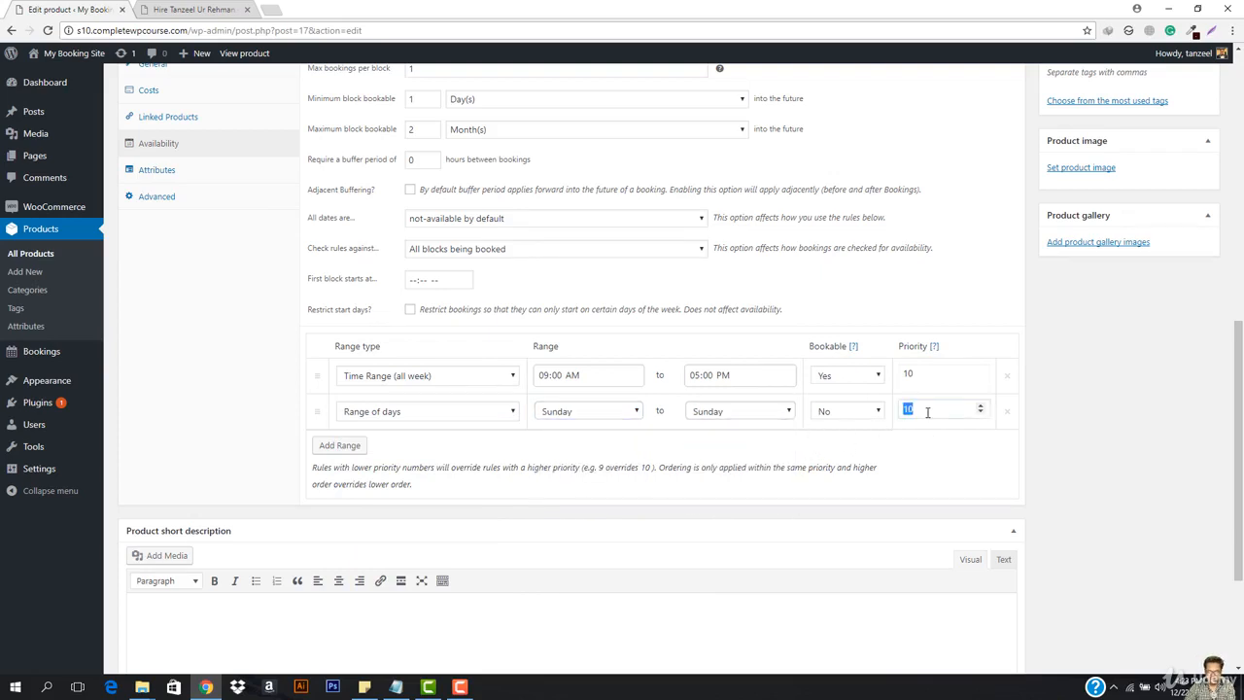
text(9)
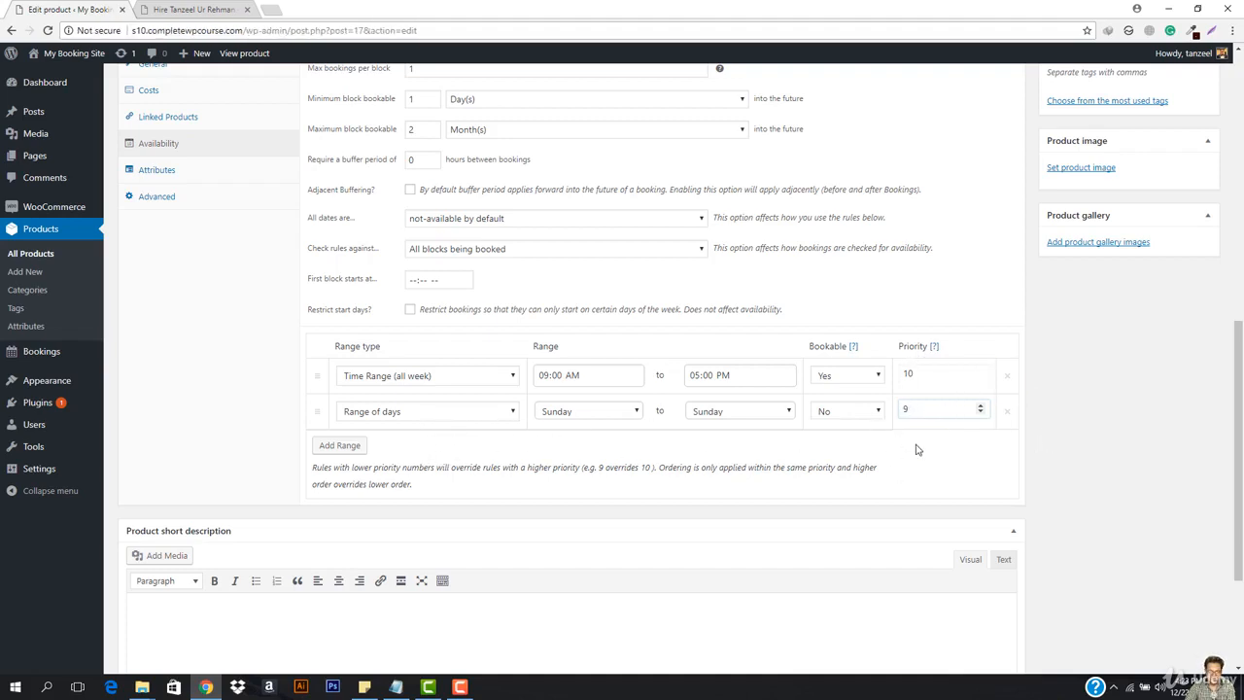
scroll(661, 436, up, 4)
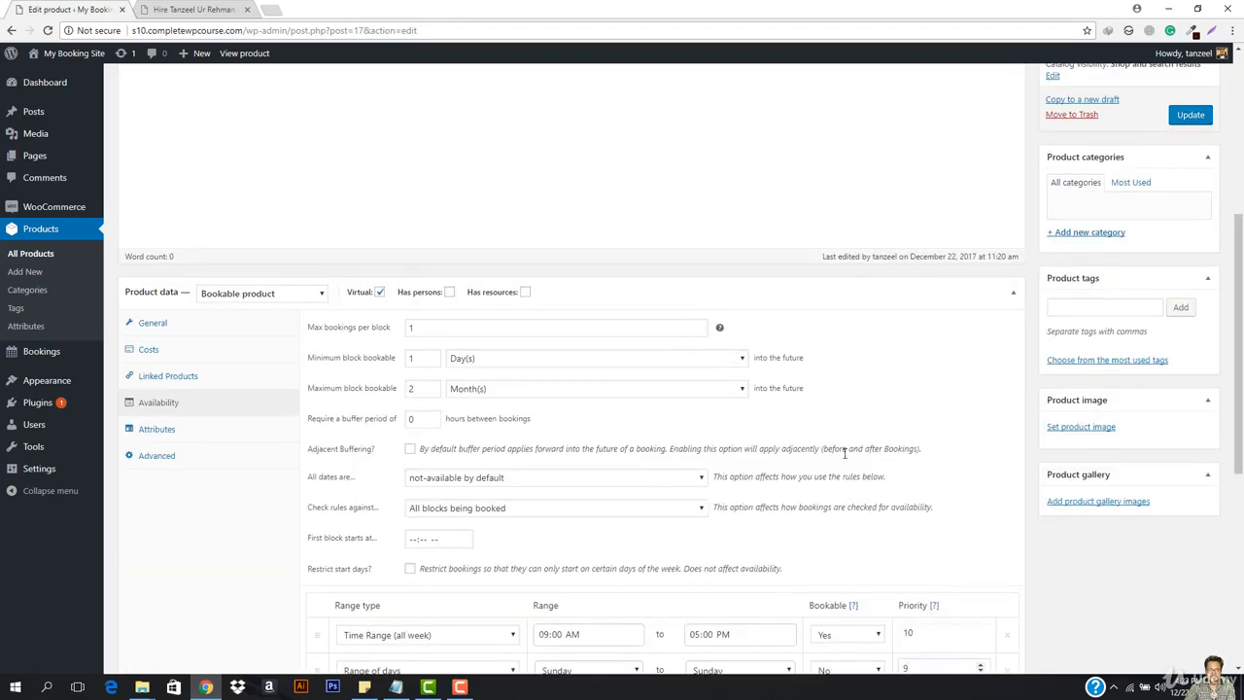
scroll(845, 453, down, 4)
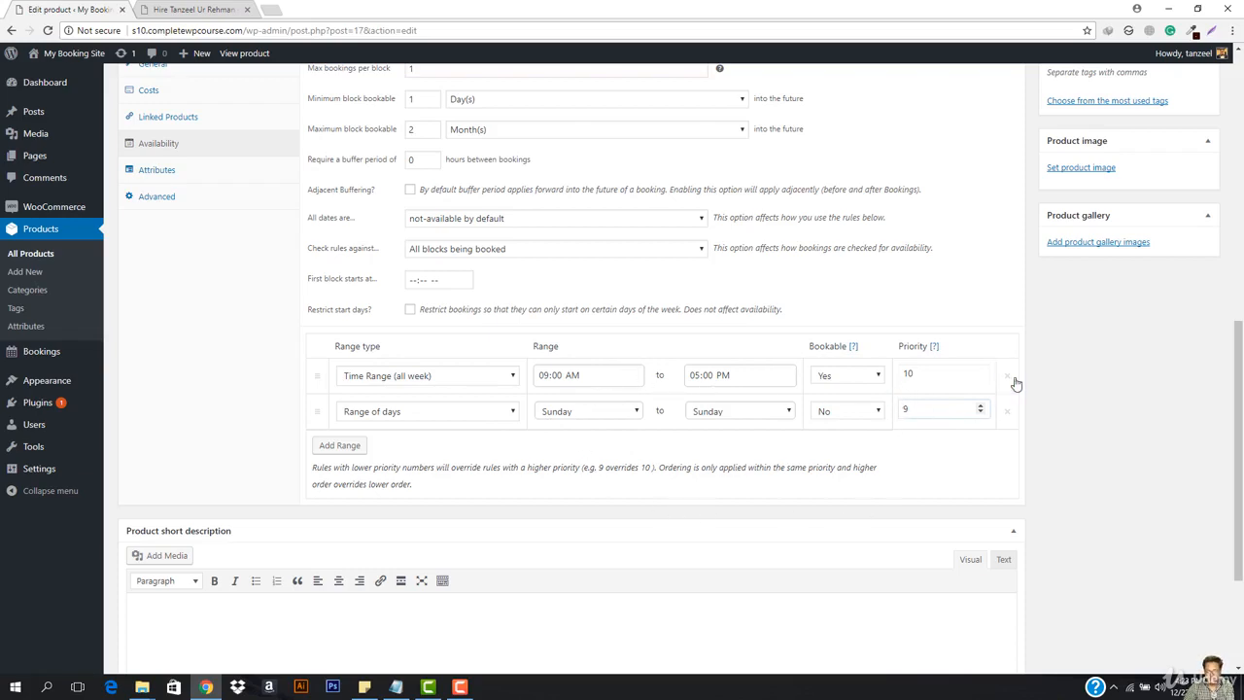
scroll(1022, 376, up, 1)
scroll(1022, 376, up, 3)
click(1188, 375)
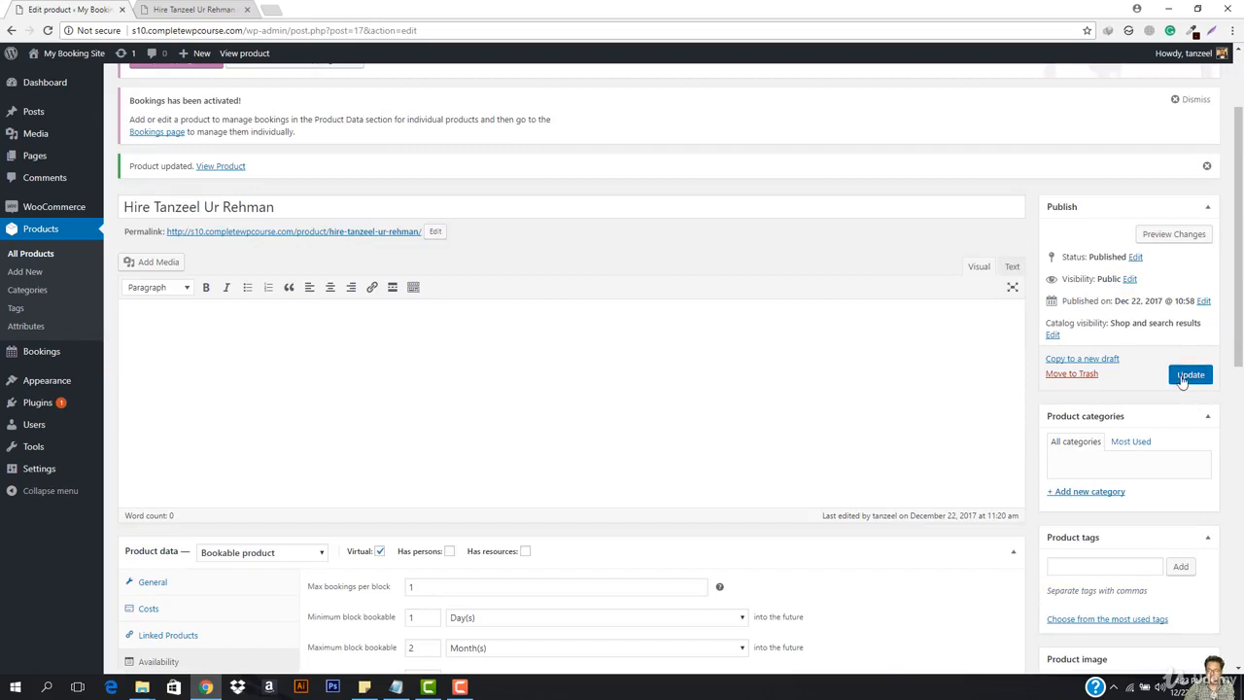
- Reload the product page and check Sunday availability in December 2017 and January 2018, including the times for December 23 and 25
click(165, 8)
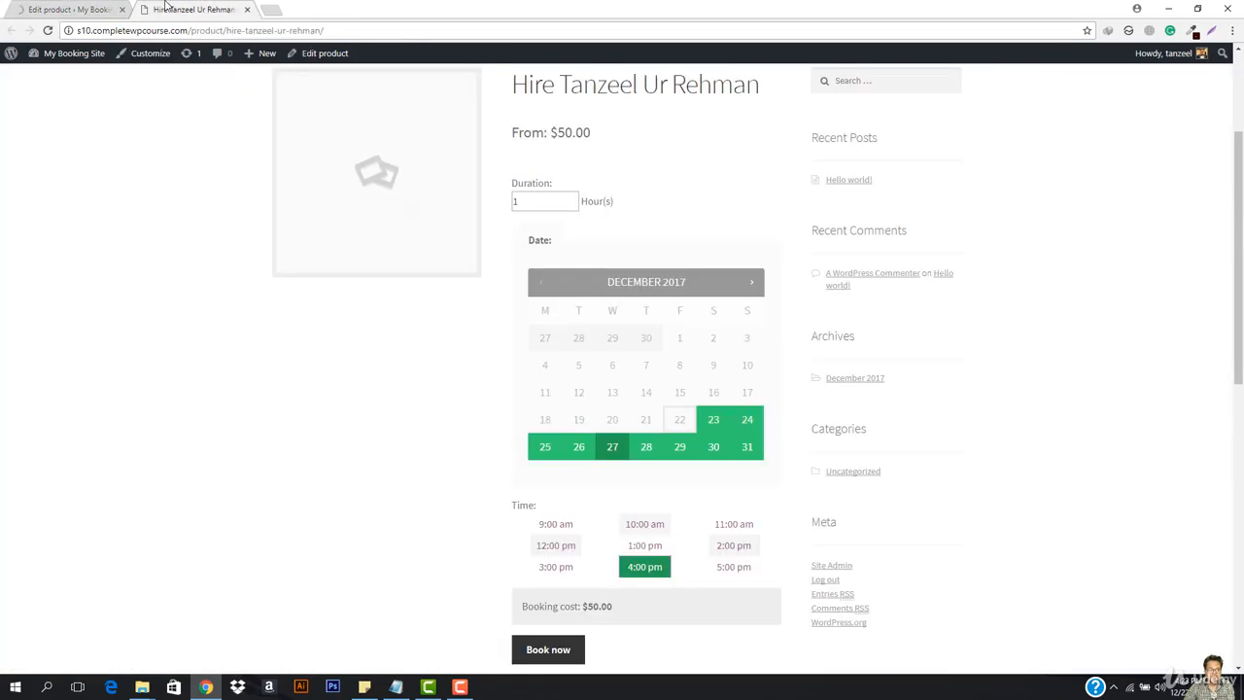
click(263, 31)
key(Return)
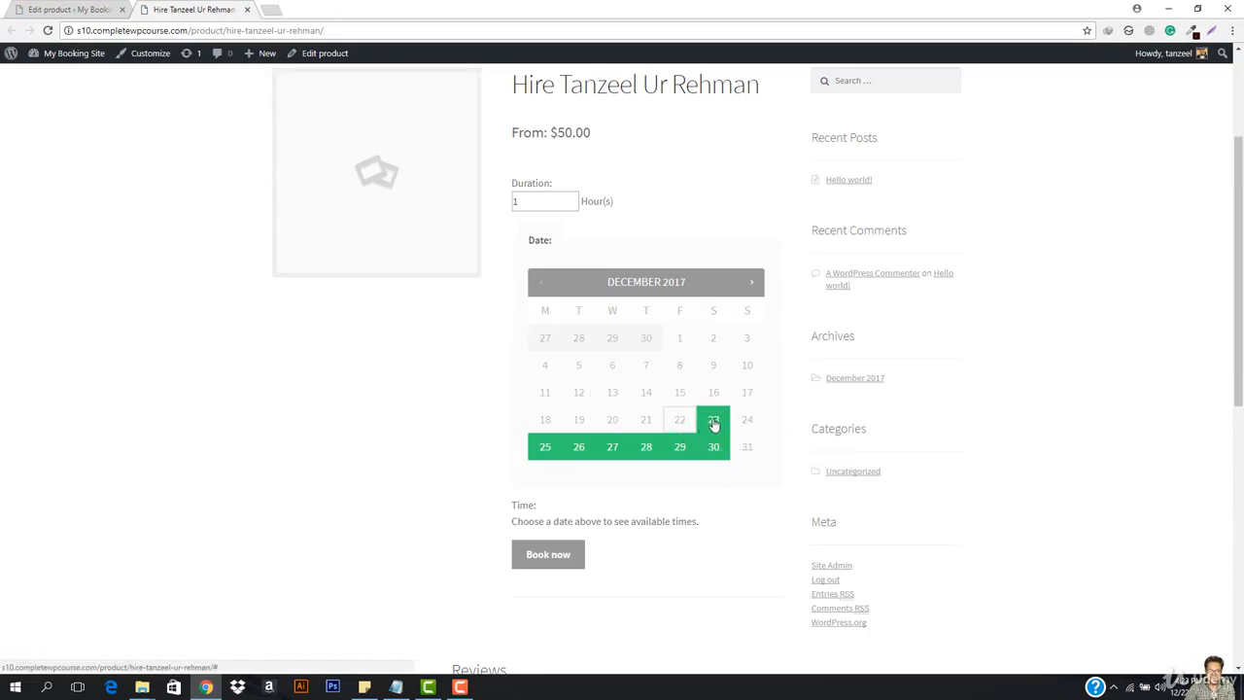
click(714, 420)
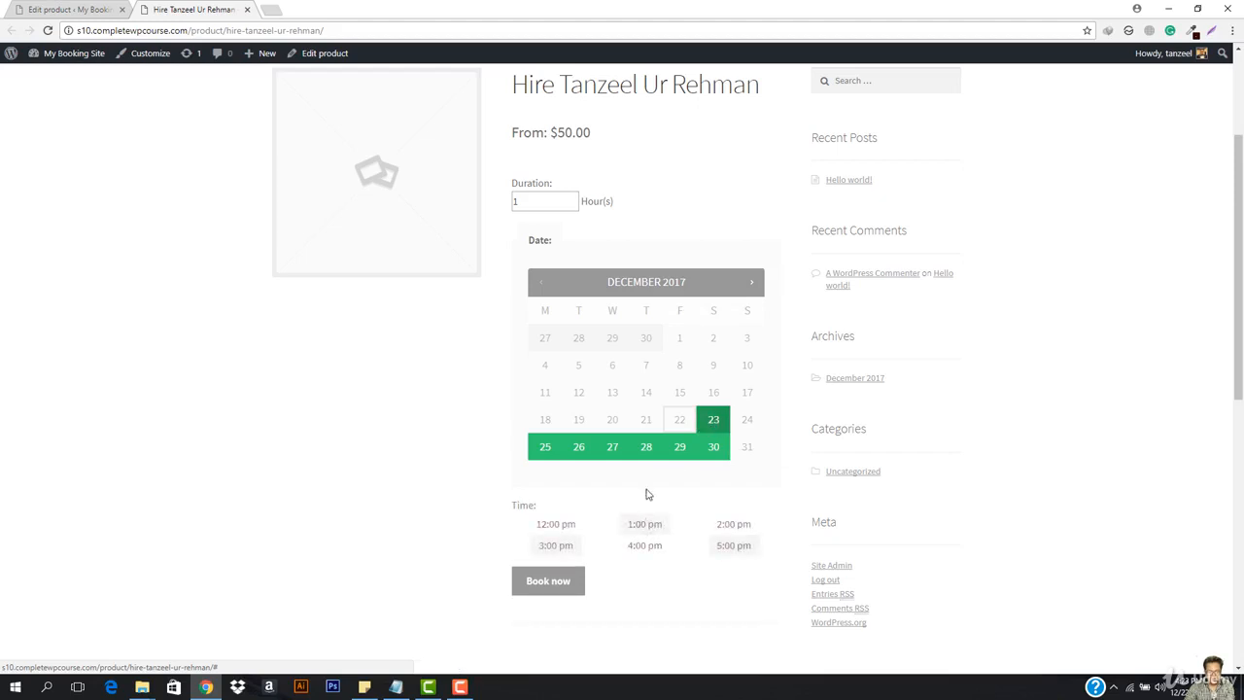
click(544, 449)
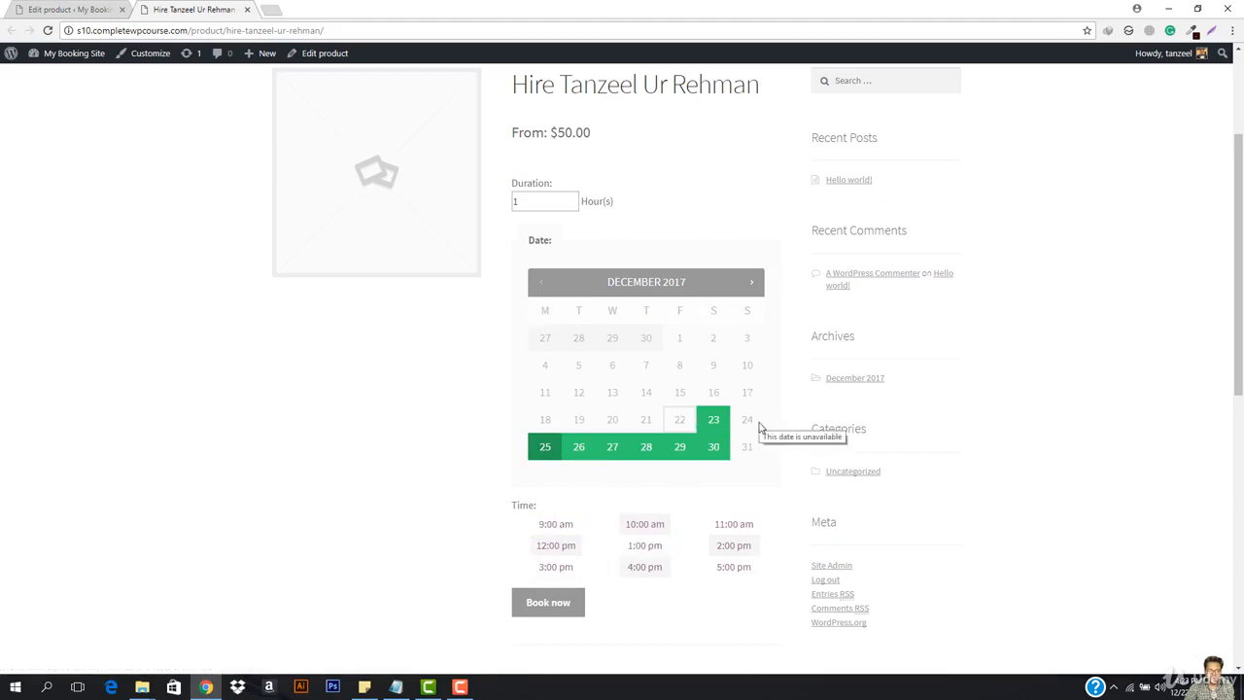
click(751, 282)
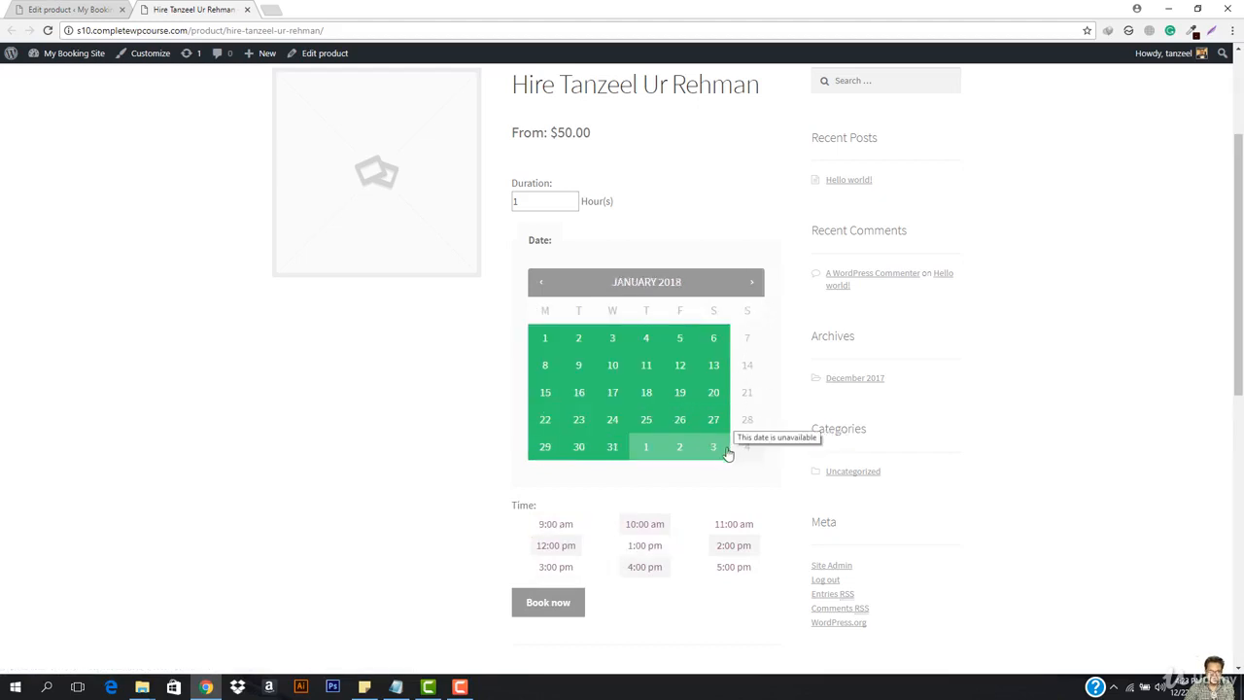
- Add a third availability rule to the product with the range type Date Range with time
click(68, 8)
scroll(319, 342, down, 3)
scroll(324, 350, down, 3)
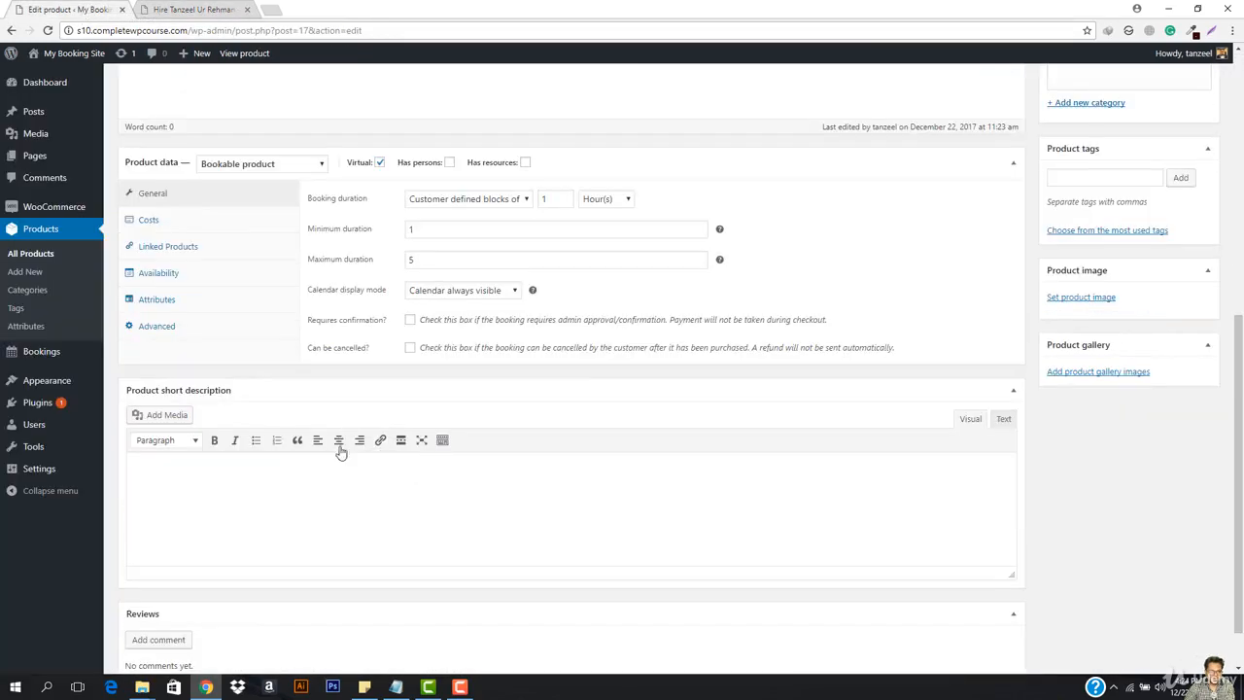
scroll(153, 359, up, 2)
scroll(167, 352, down, 1)
click(161, 345)
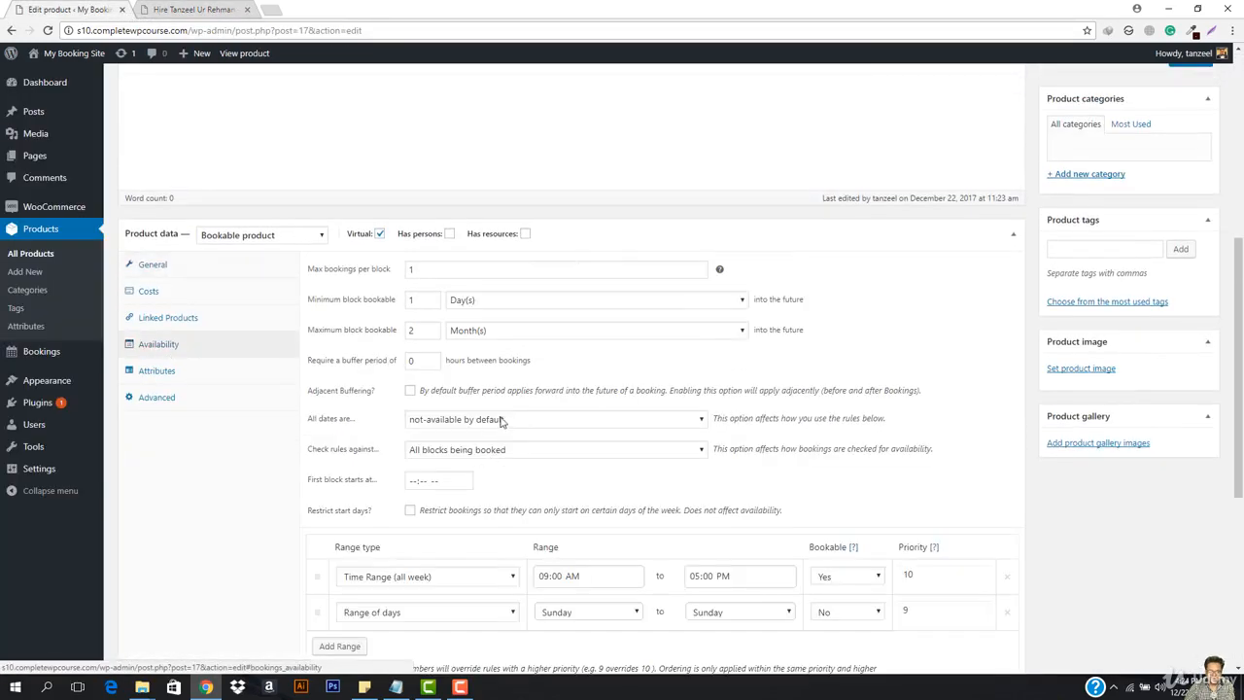
scroll(331, 486, down, 2)
click(339, 516)
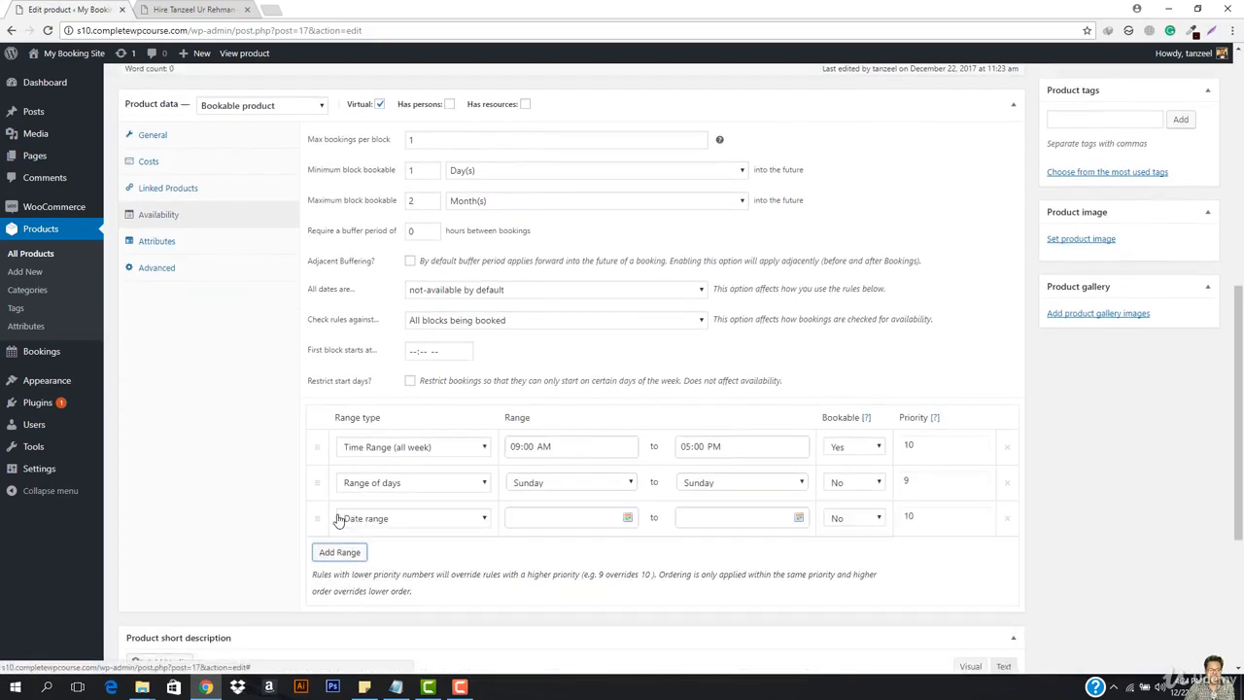
click(408, 517)
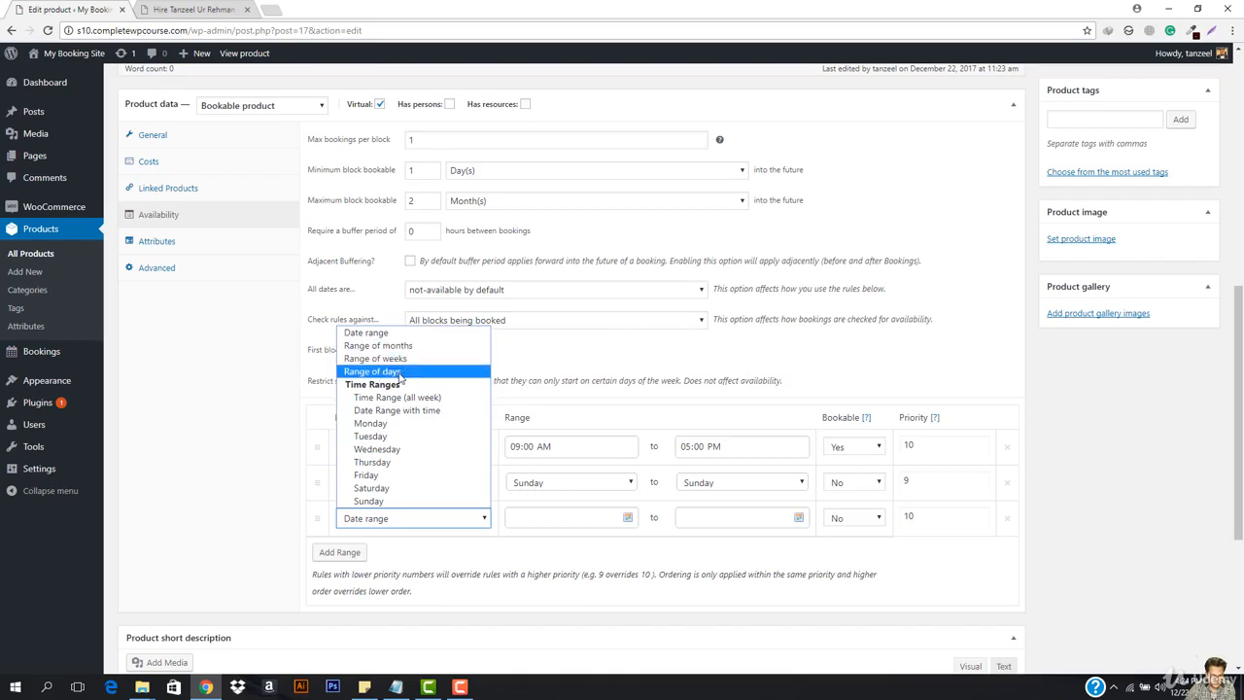
click(400, 410)
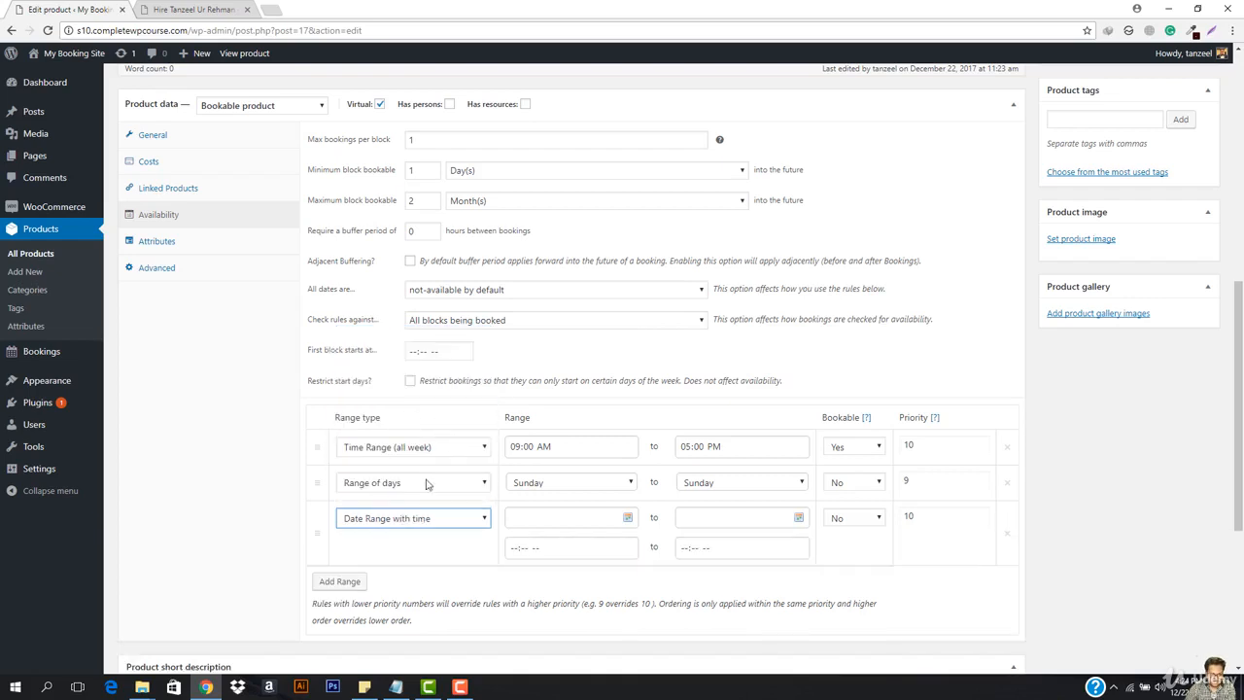
- Set the third availability rule's dates from 2017-12-25 to 2018-01-02 and change its range type to Date range
click(594, 516)
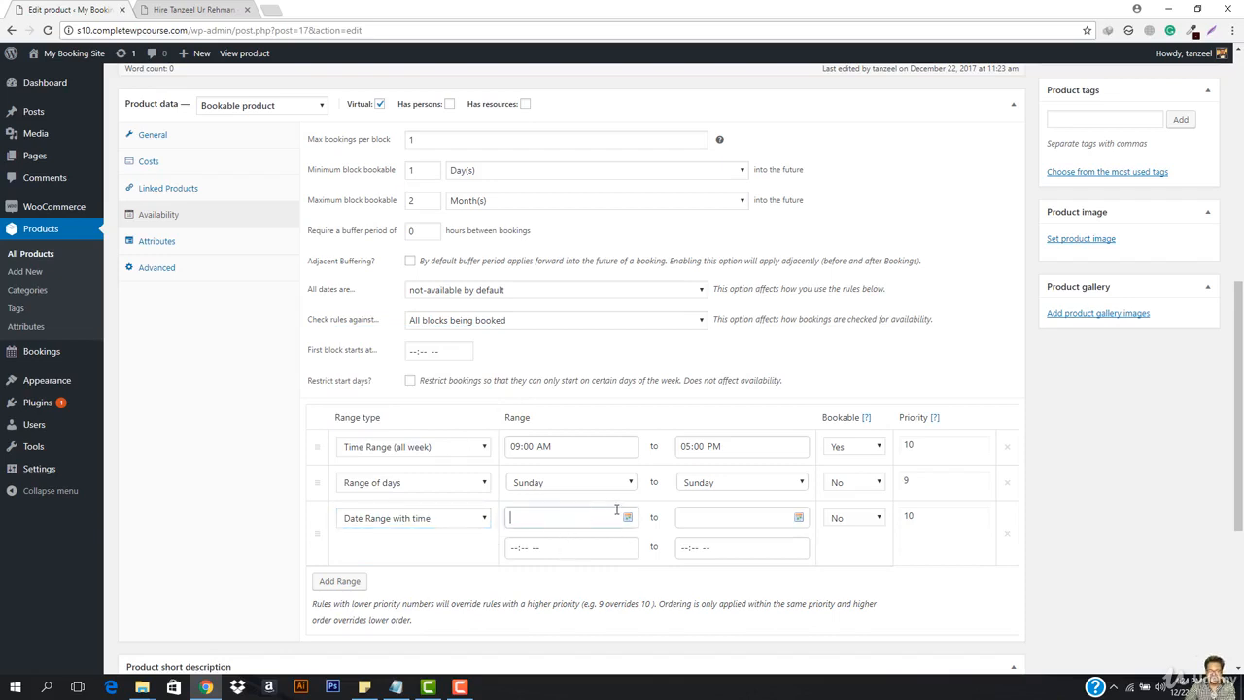
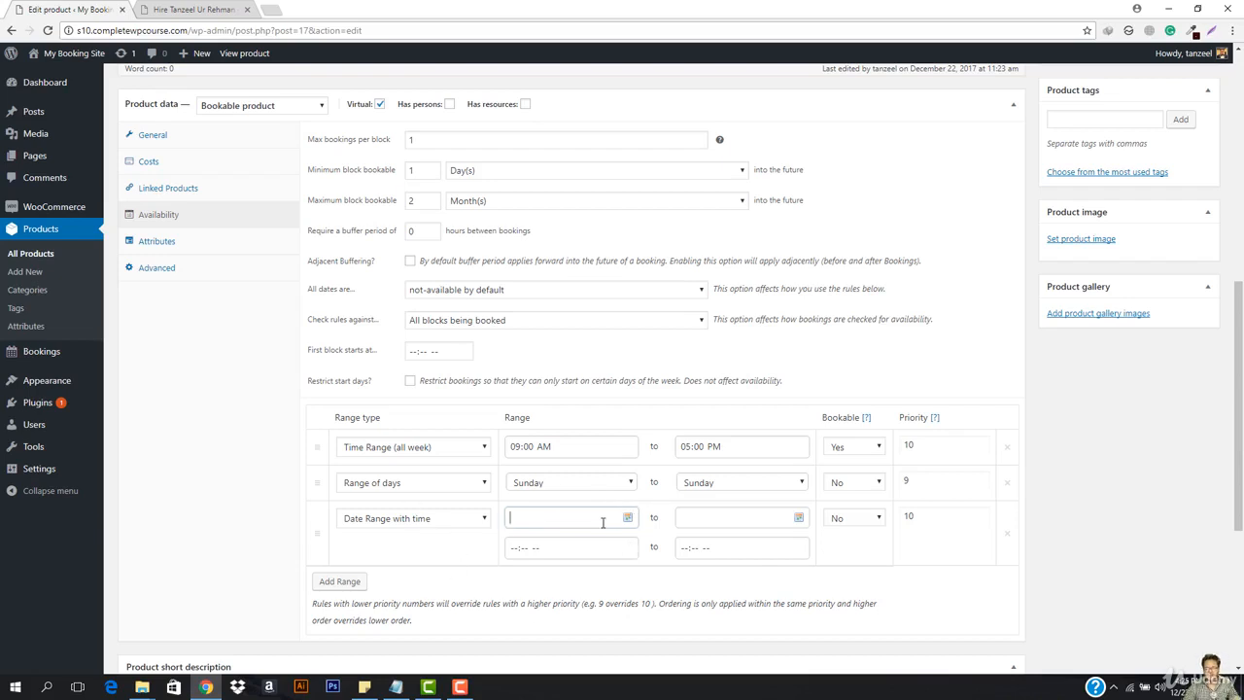
click(602, 522)
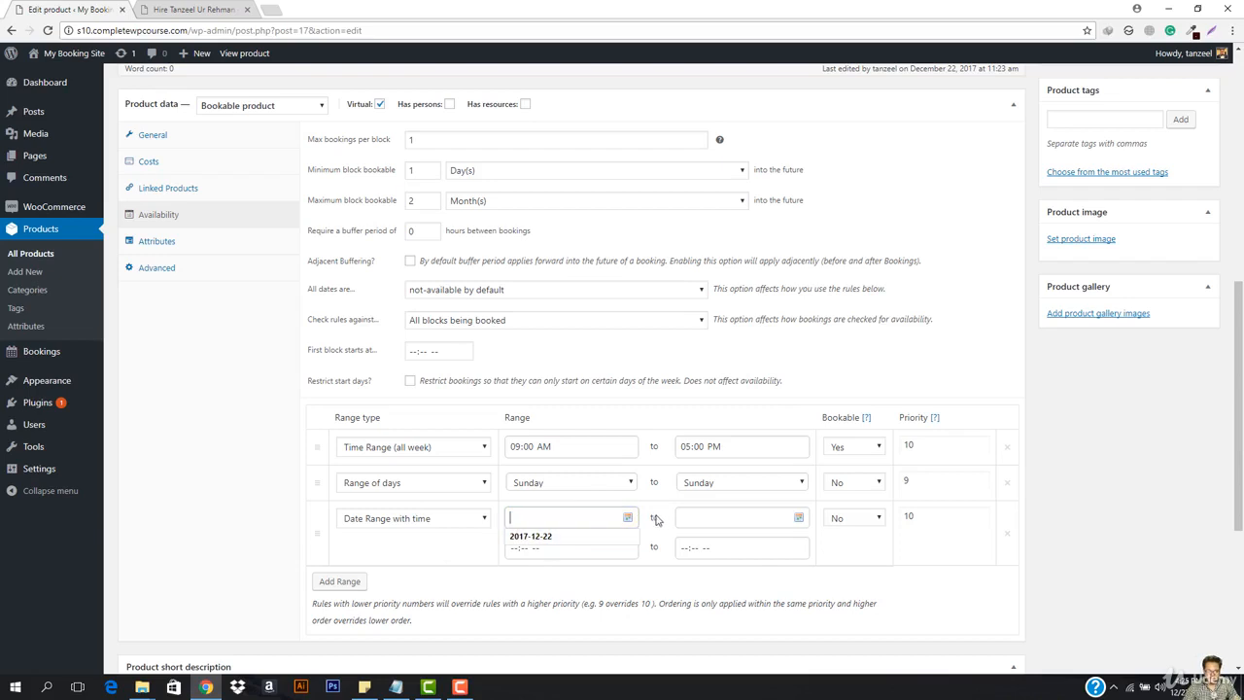
click(627, 517)
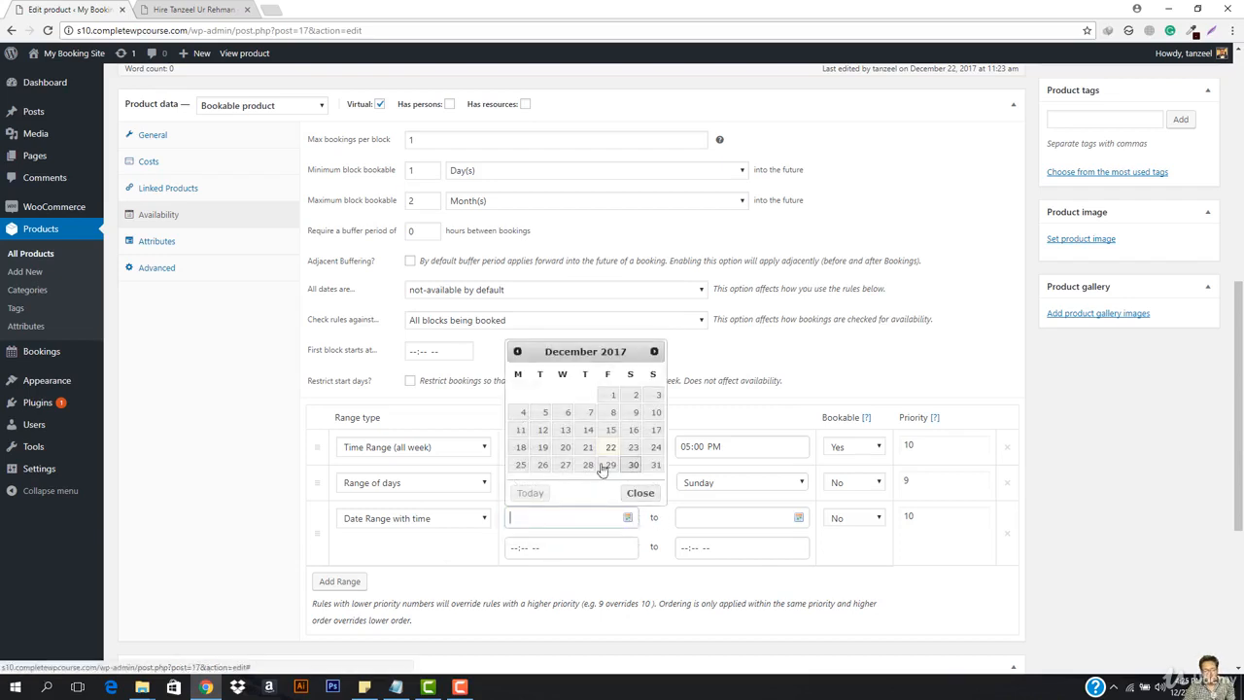
click(521, 465)
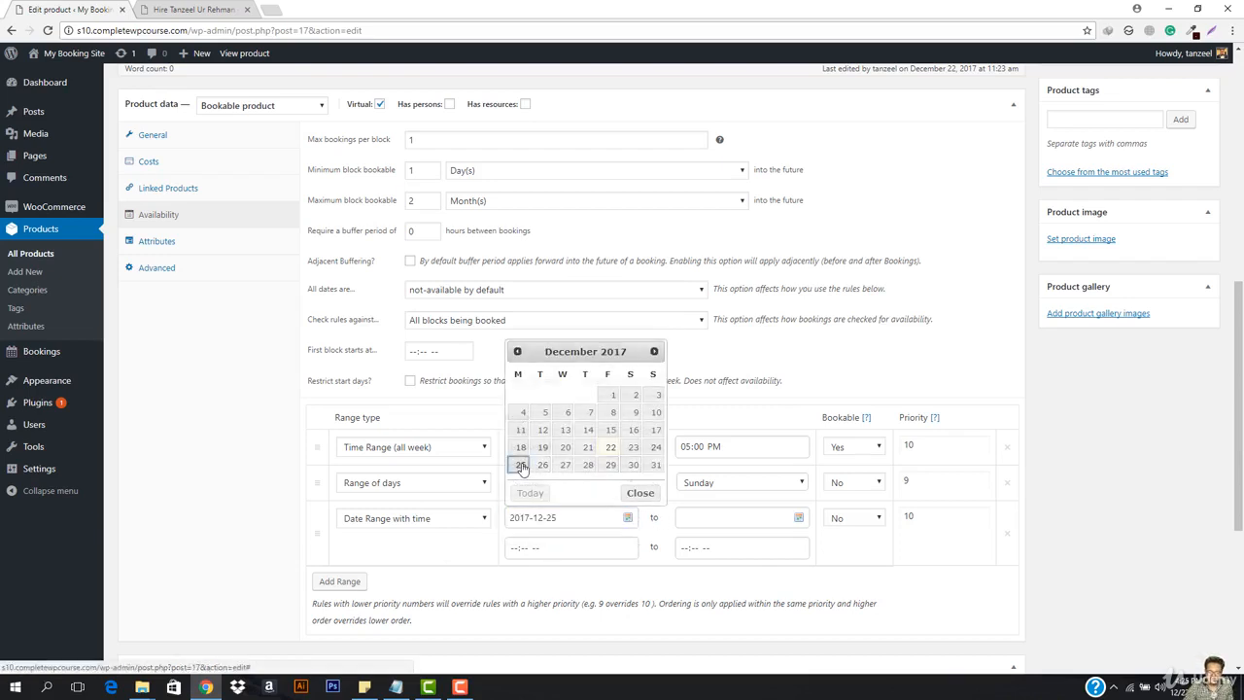
click(797, 517)
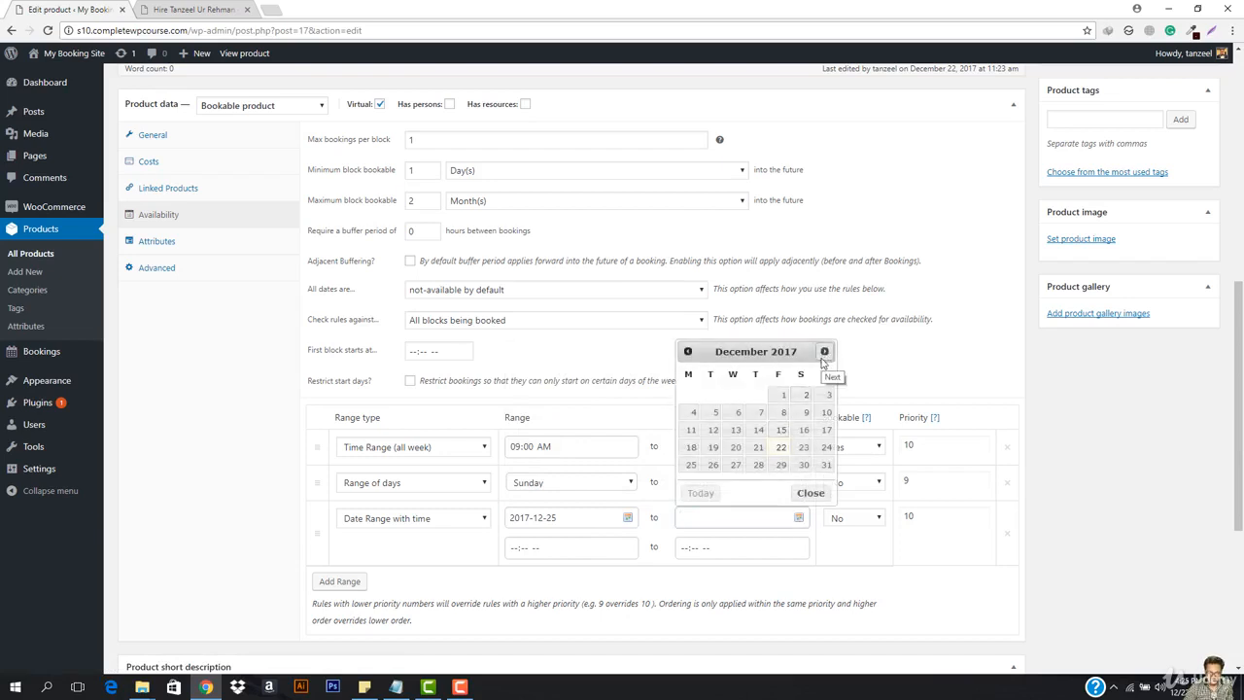
click(824, 352)
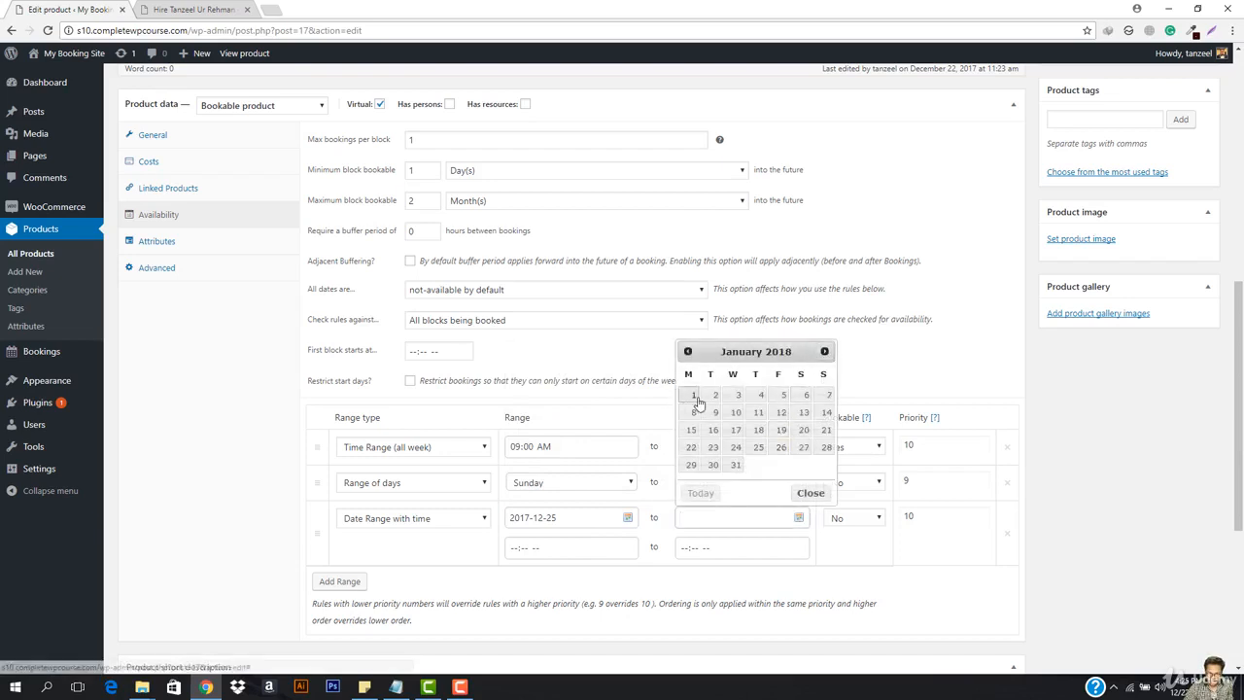
click(714, 396)
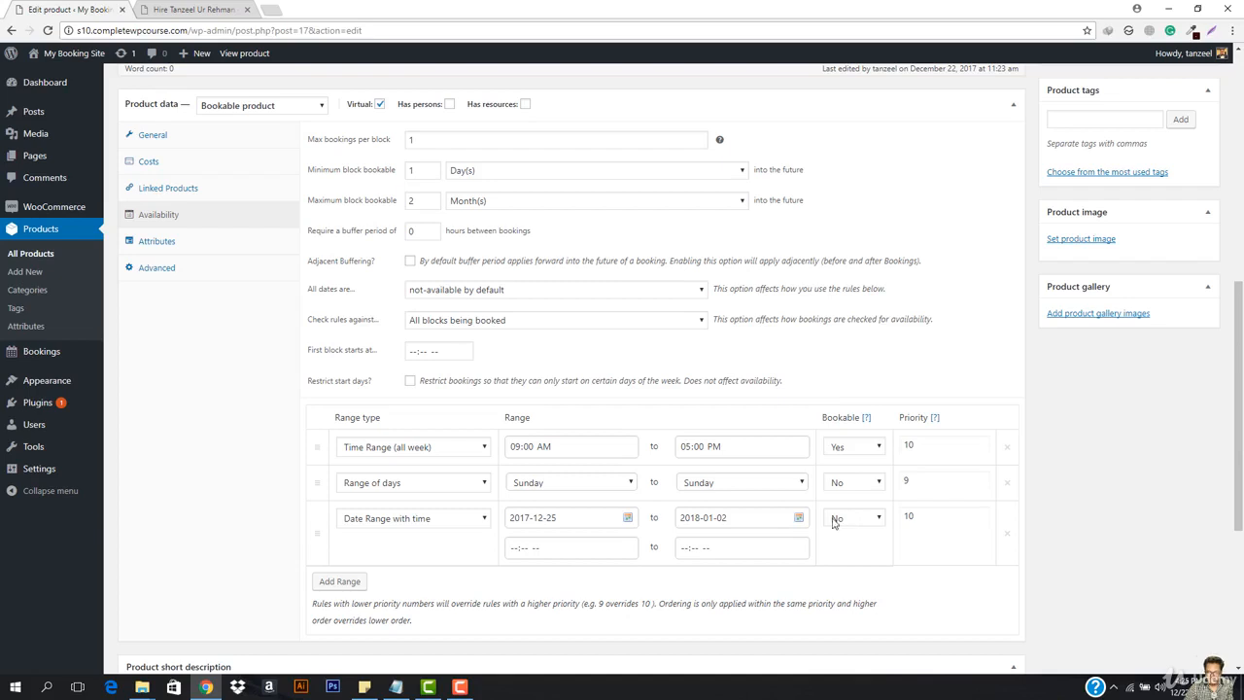
click(408, 521)
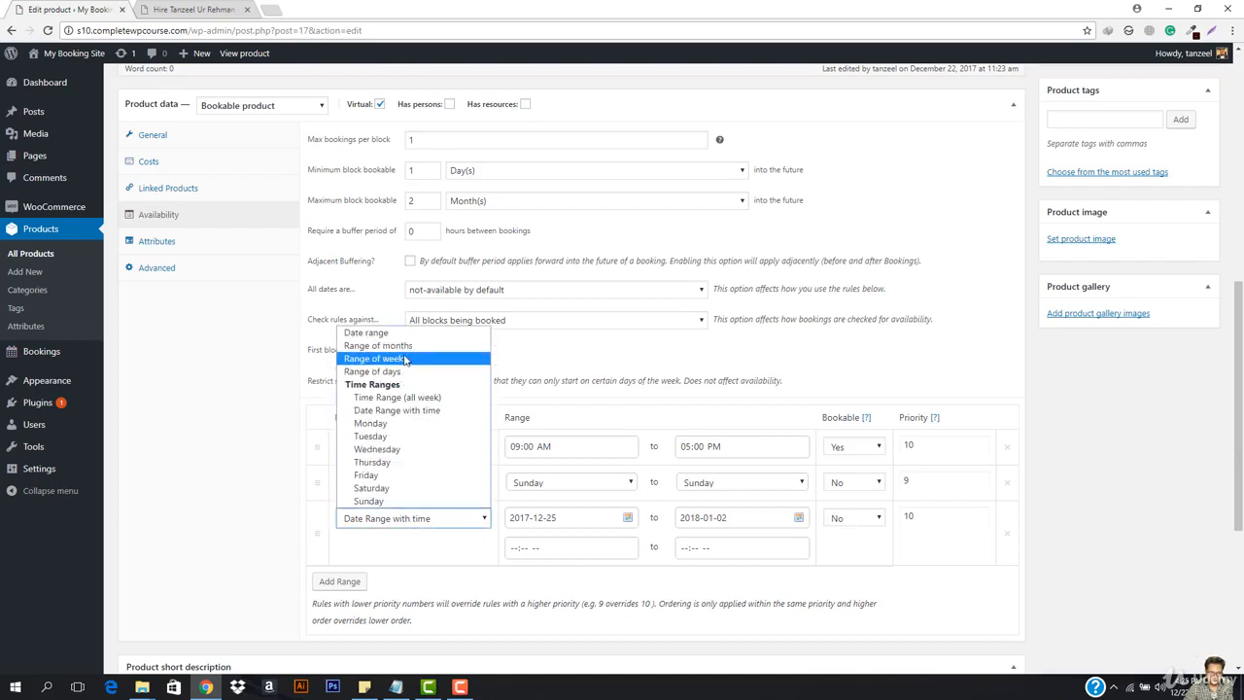
click(382, 335)
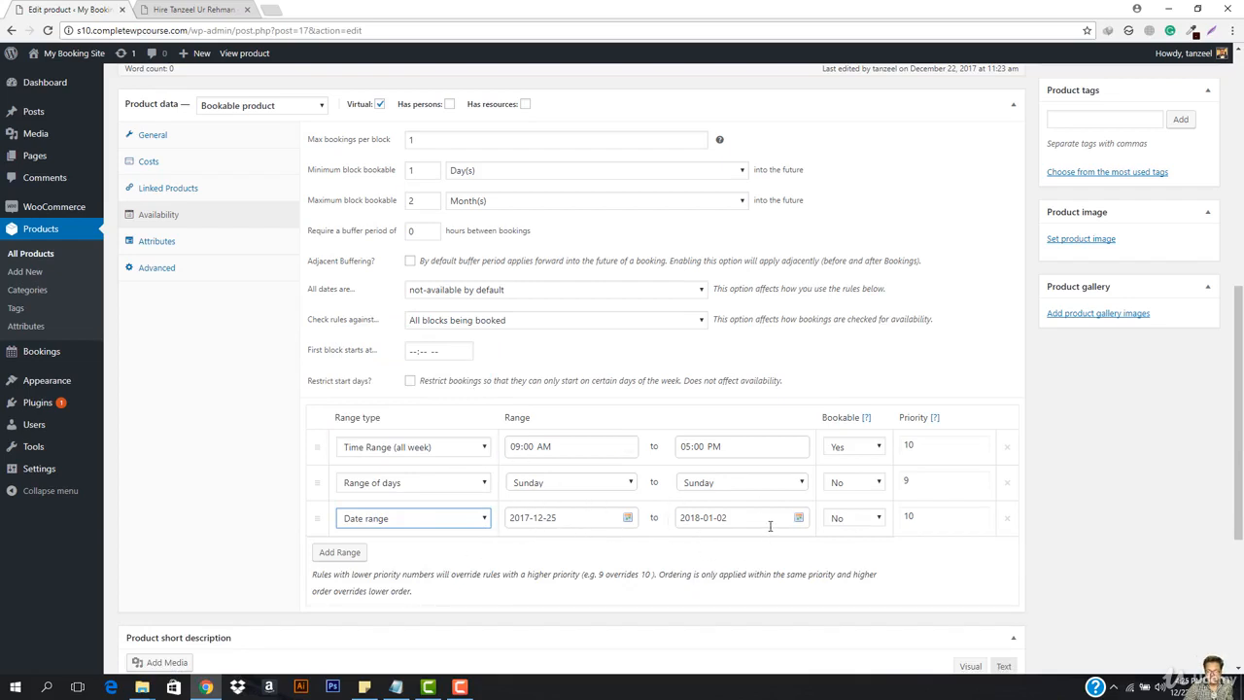
- Set the date range rule's priority to 8 and update the product
double_click(933, 515)
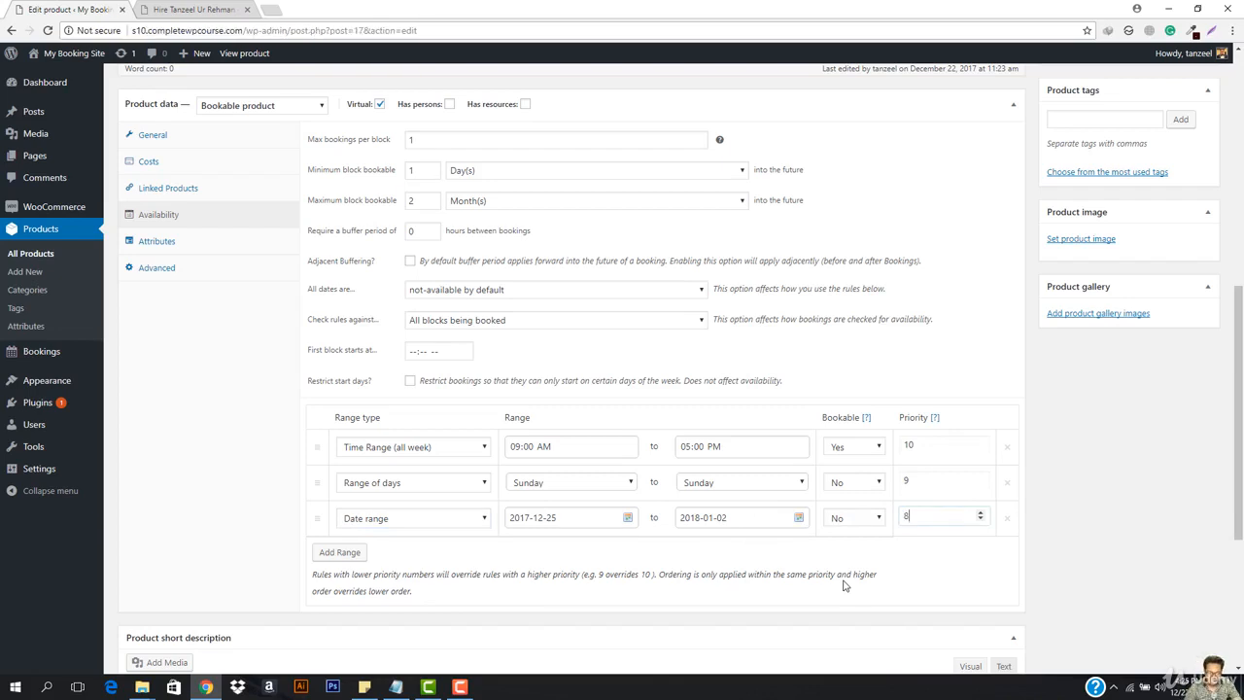
text(8)
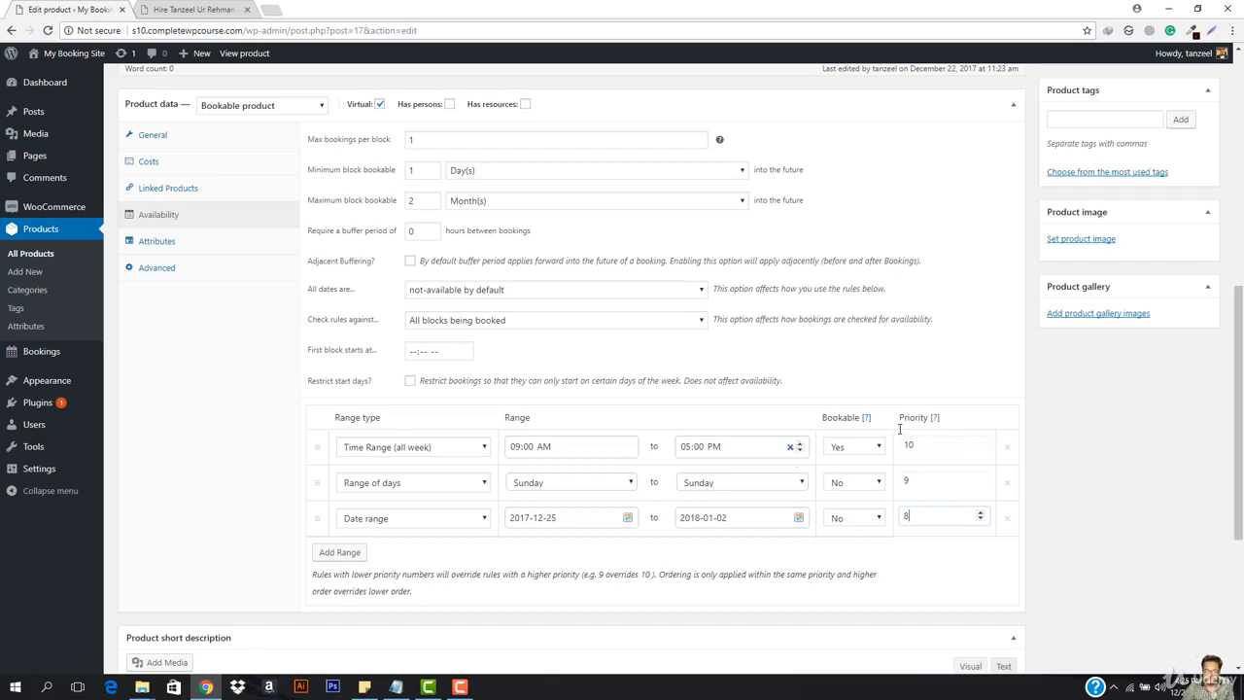
key(Return)
scroll(1066, 365, up, 3)
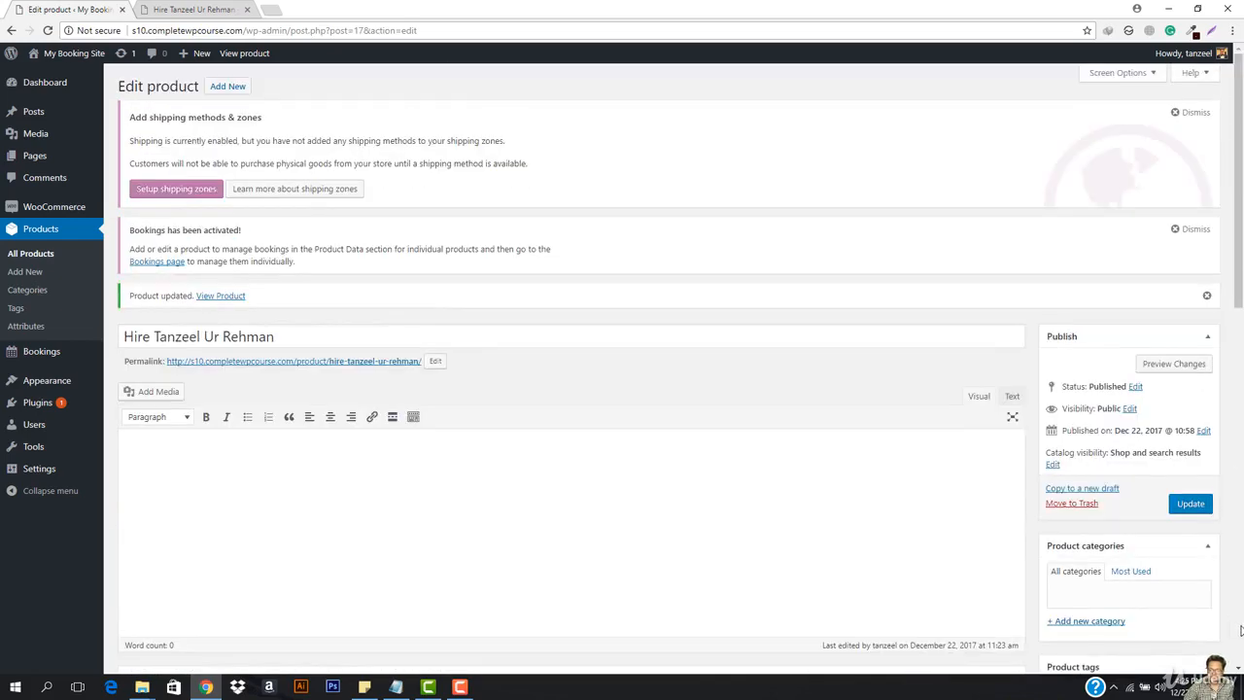
click(1189, 502)
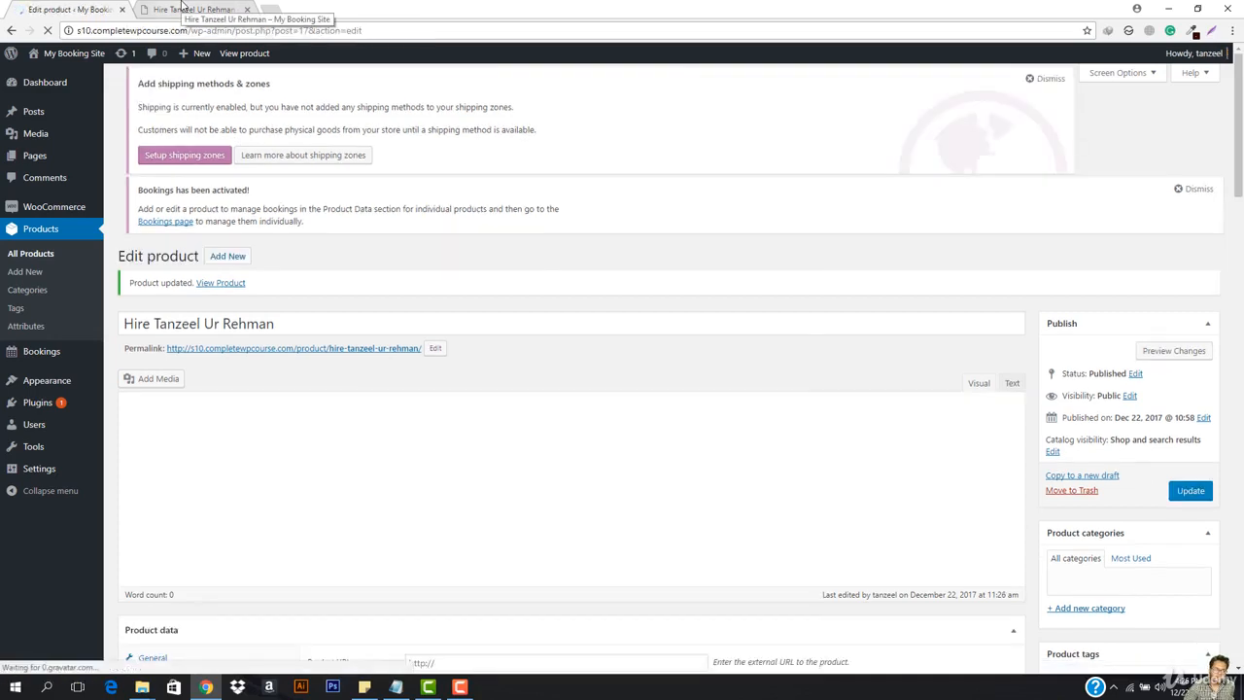
- Reload the product page and check the booking calendar for December 2017 and January 2018 against the date range rule
click(182, 9)
click(251, 26)
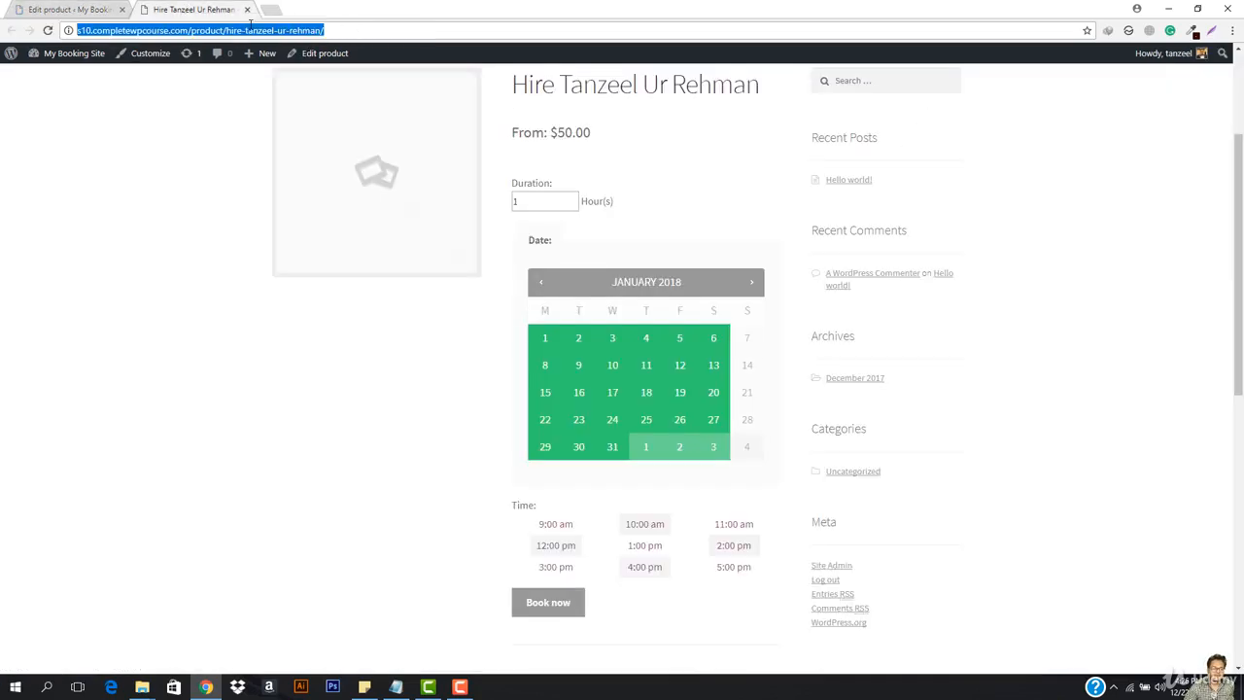
key(Return)
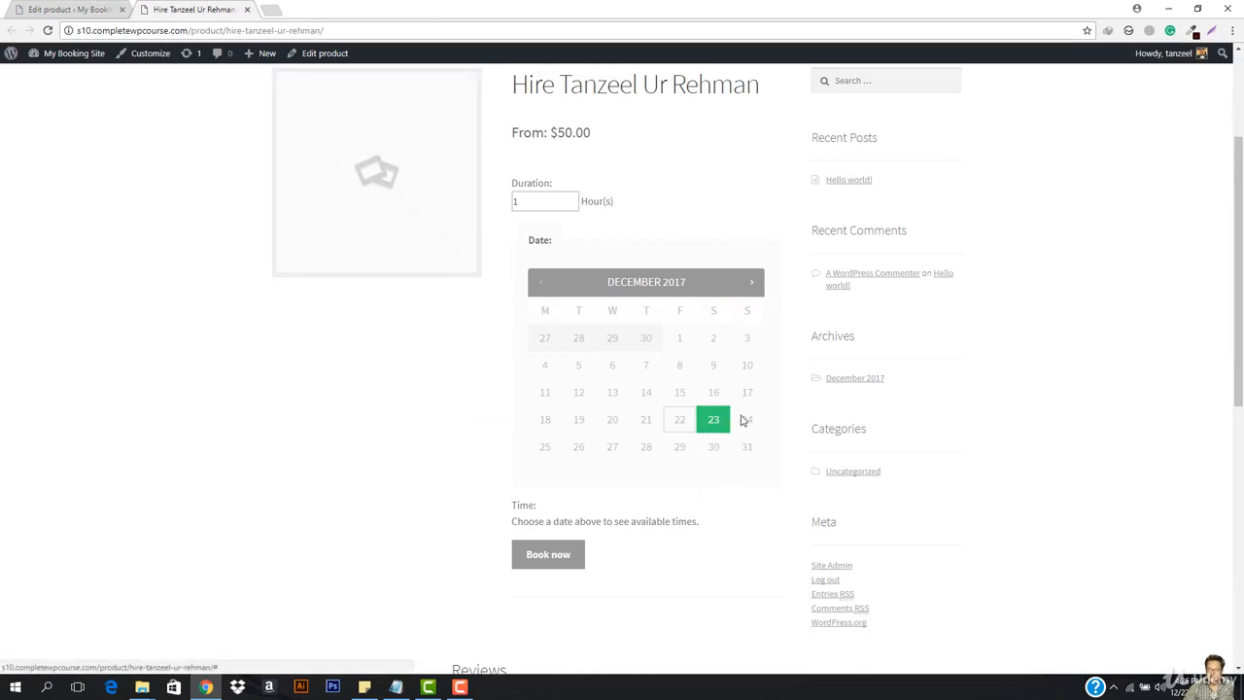
click(747, 284)
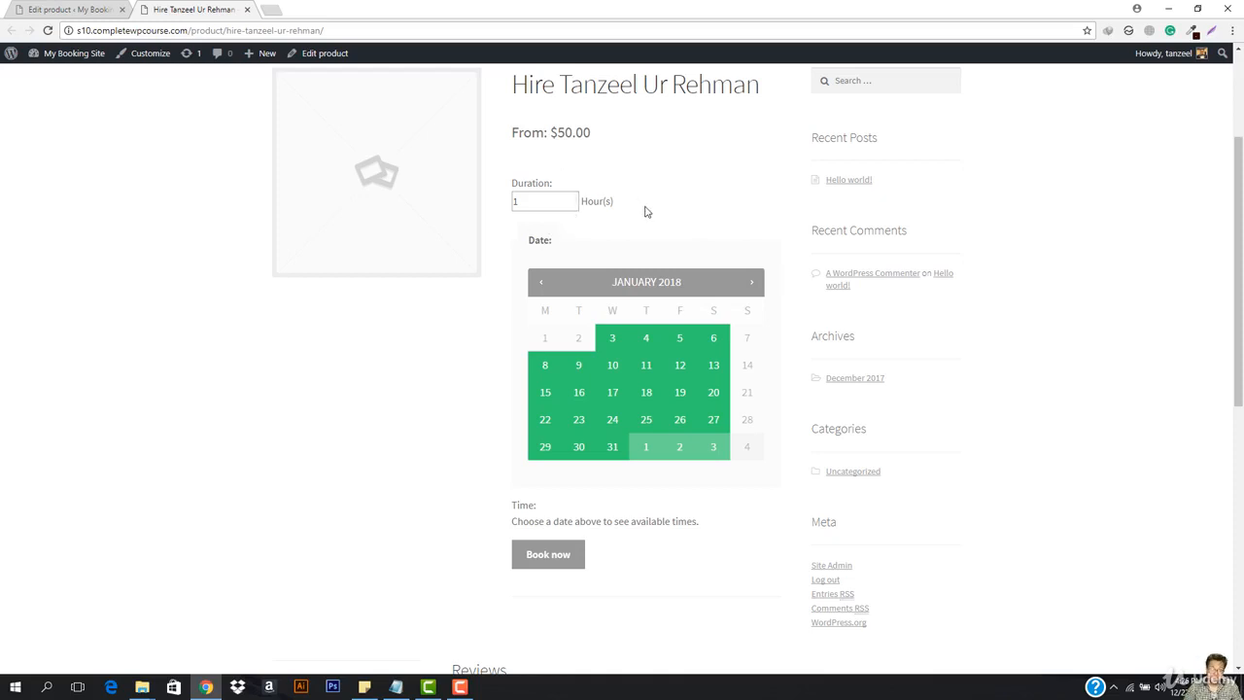
- Review the product's saved availability rules and attributes in the editor, briefly enabling Restrict start days to examine its weekday options
click(91, 8)
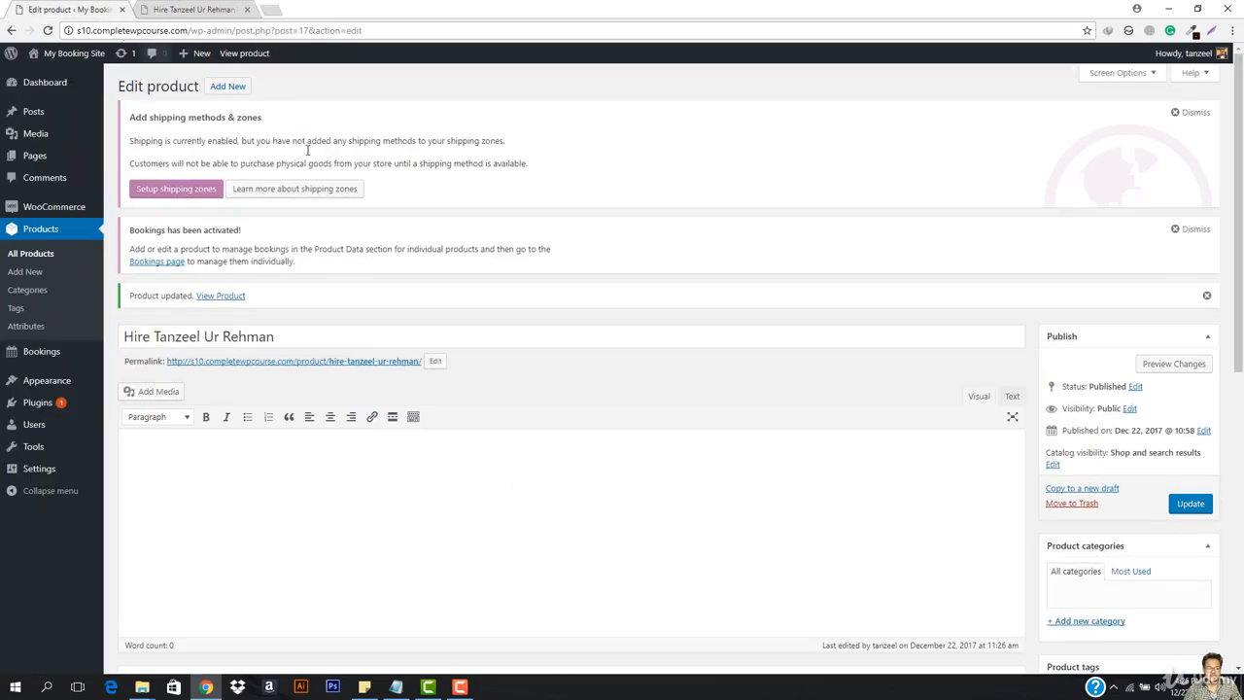
scroll(370, 363, down, 6)
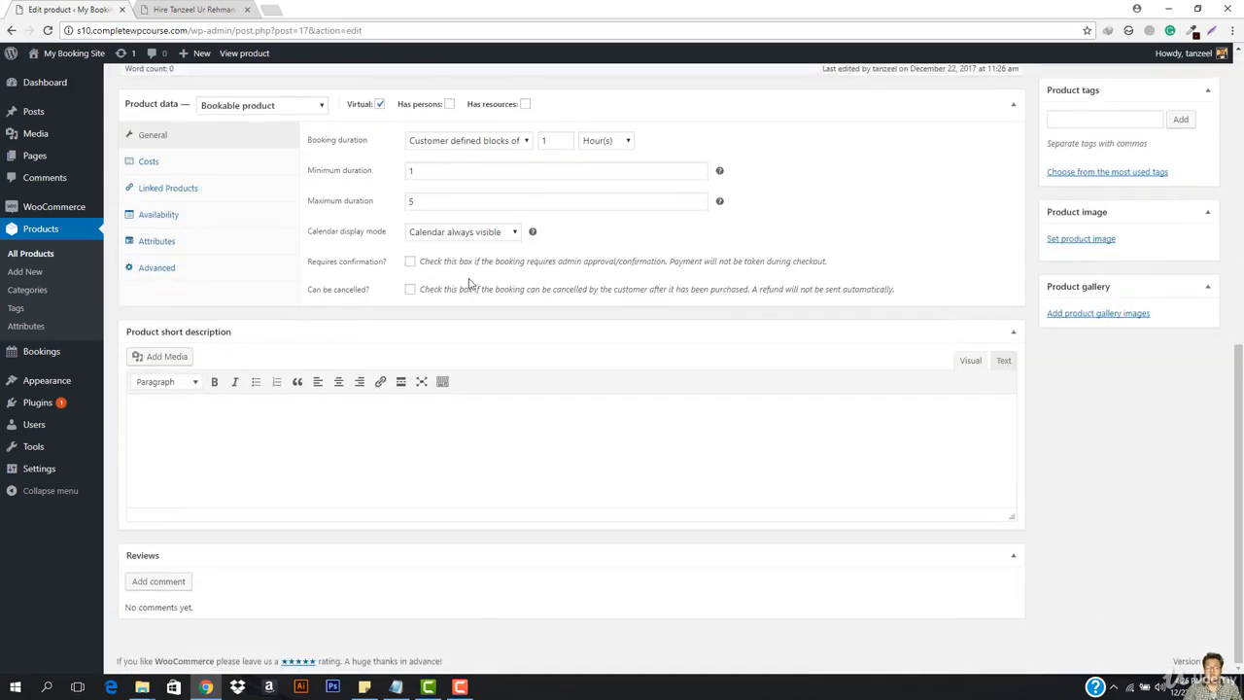
scroll(146, 335, up, 1)
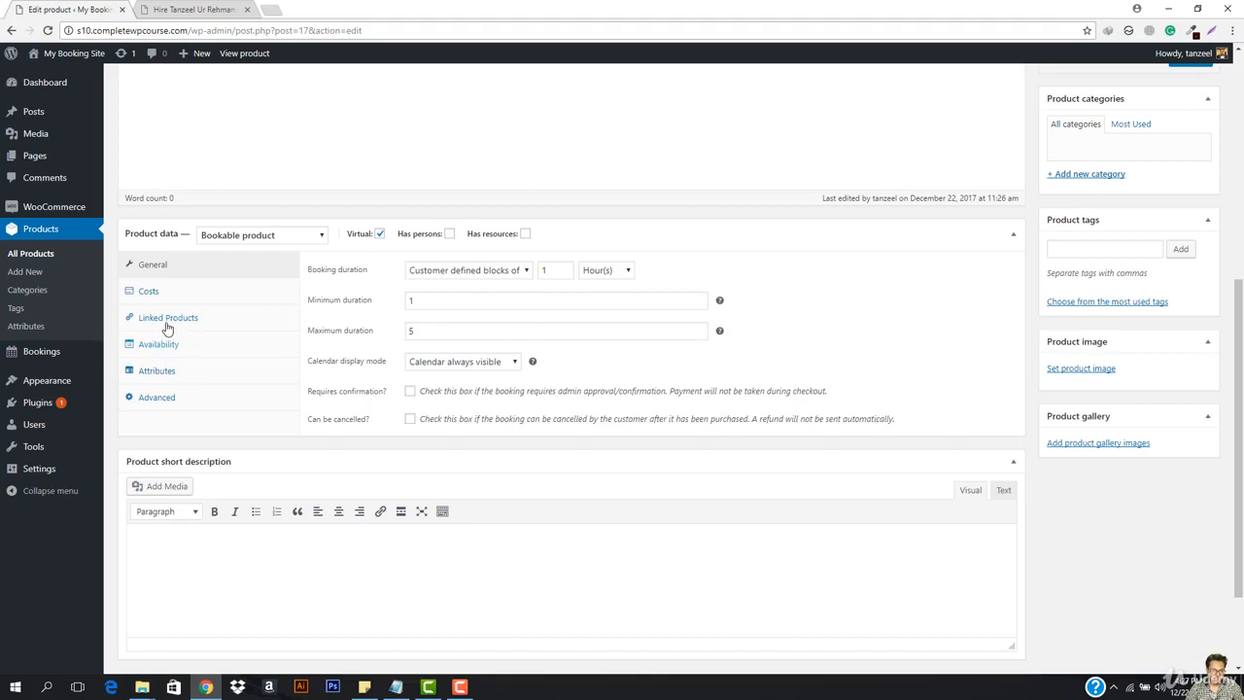
click(175, 346)
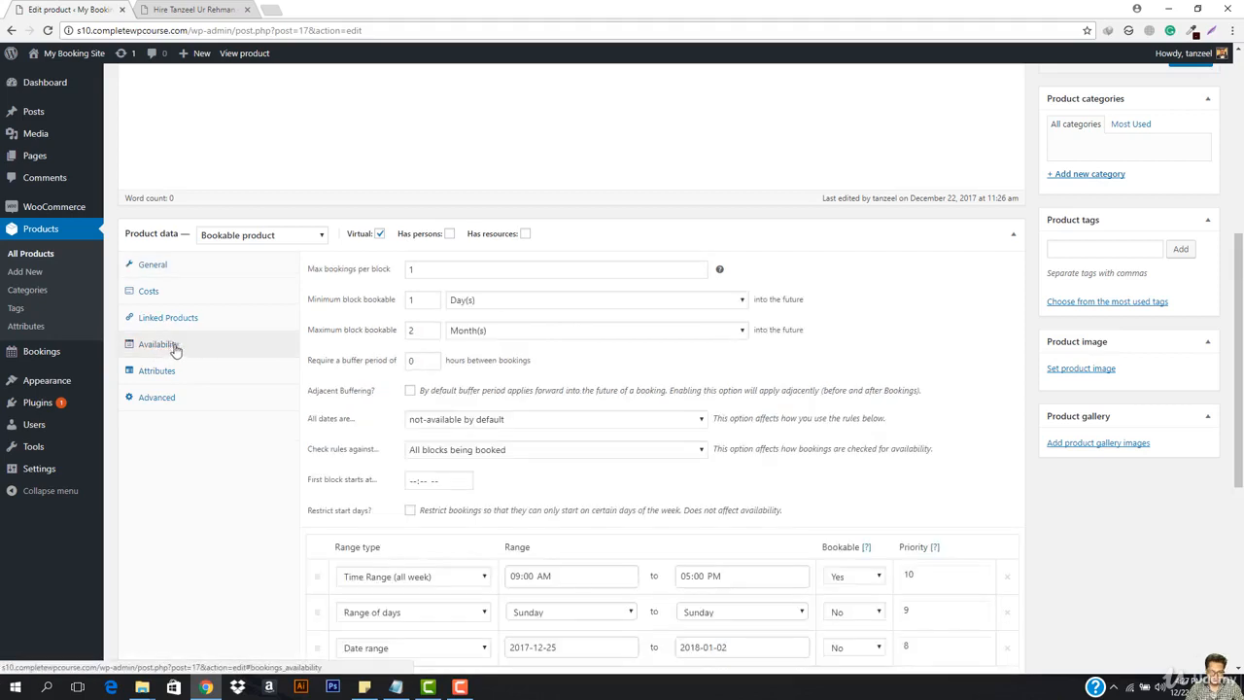
scroll(365, 447, down, 2)
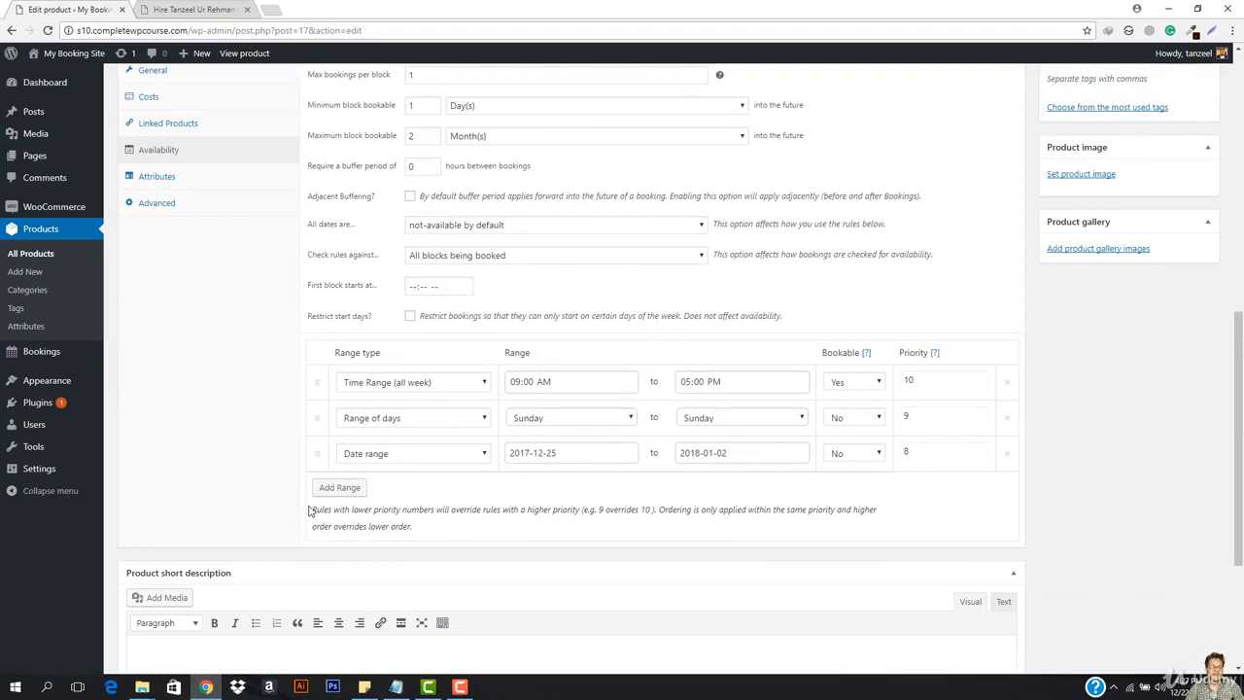
scroll(357, 449, up, 2)
scroll(533, 377, down, 2)
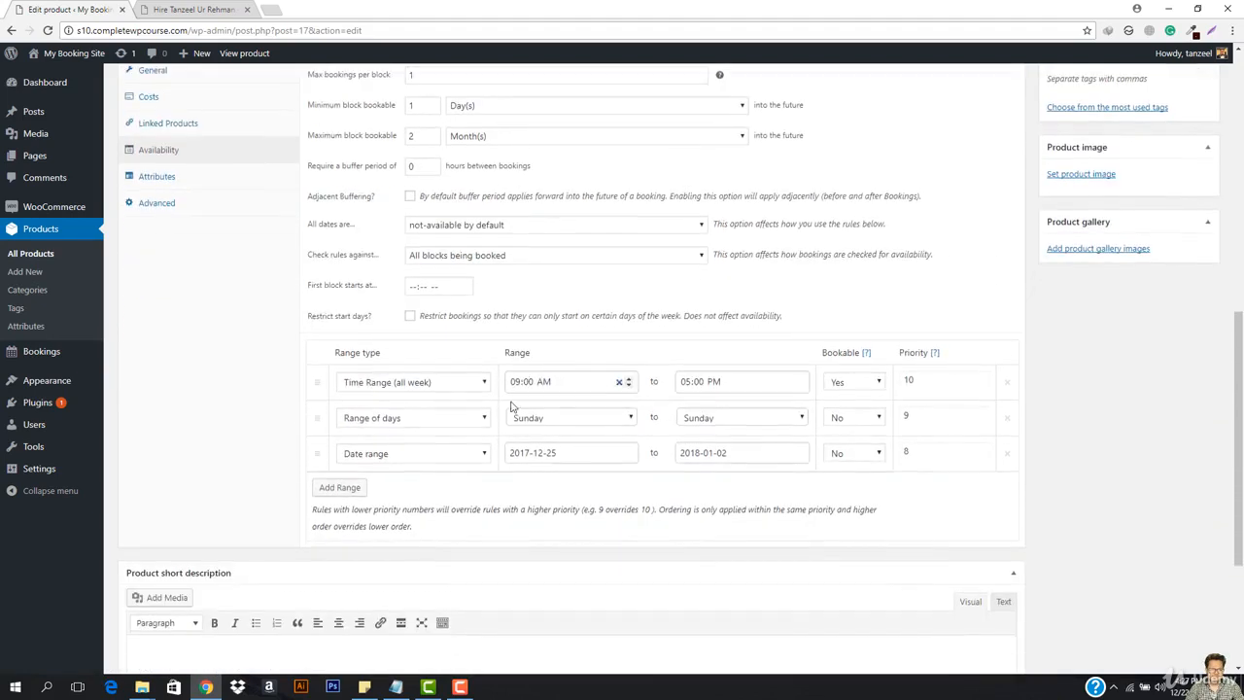
click(409, 315)
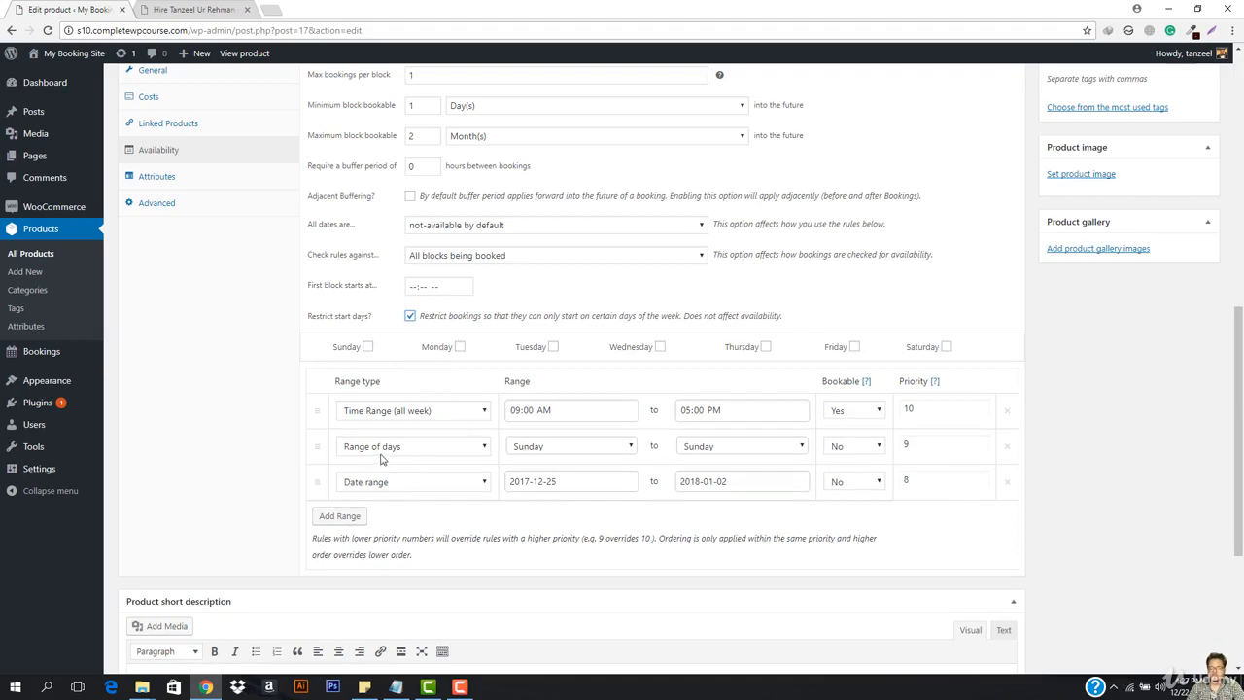
click(409, 315)
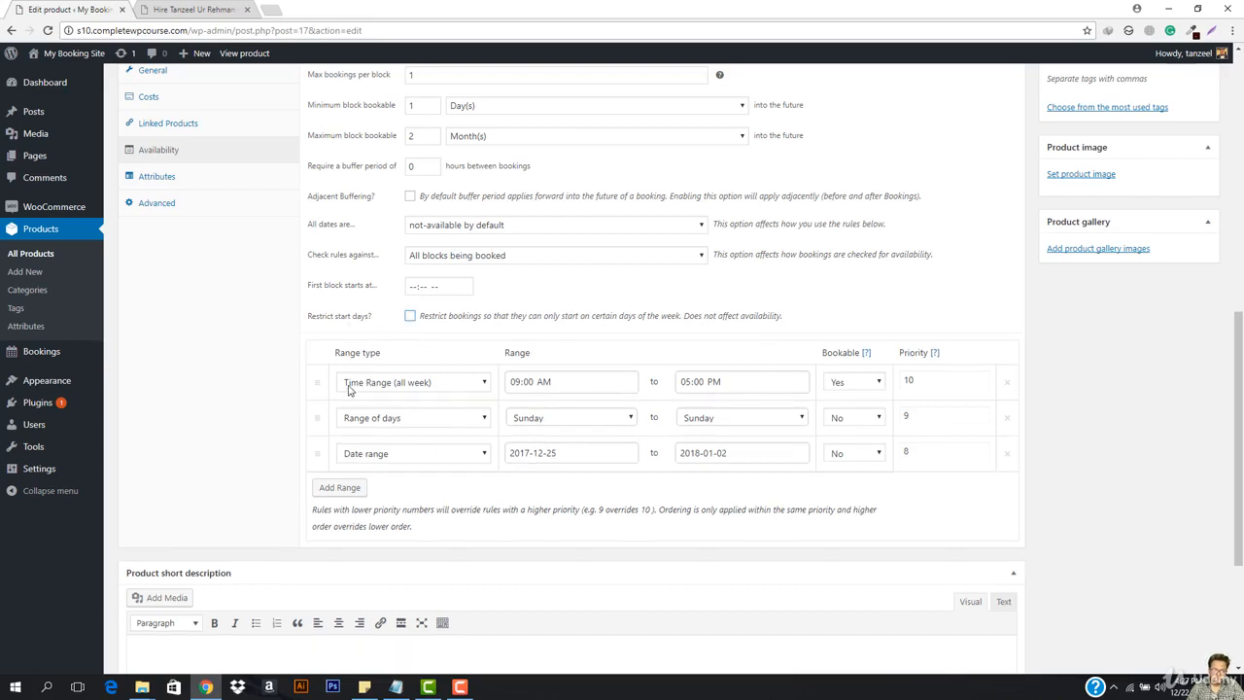
scroll(355, 385, up, 1)
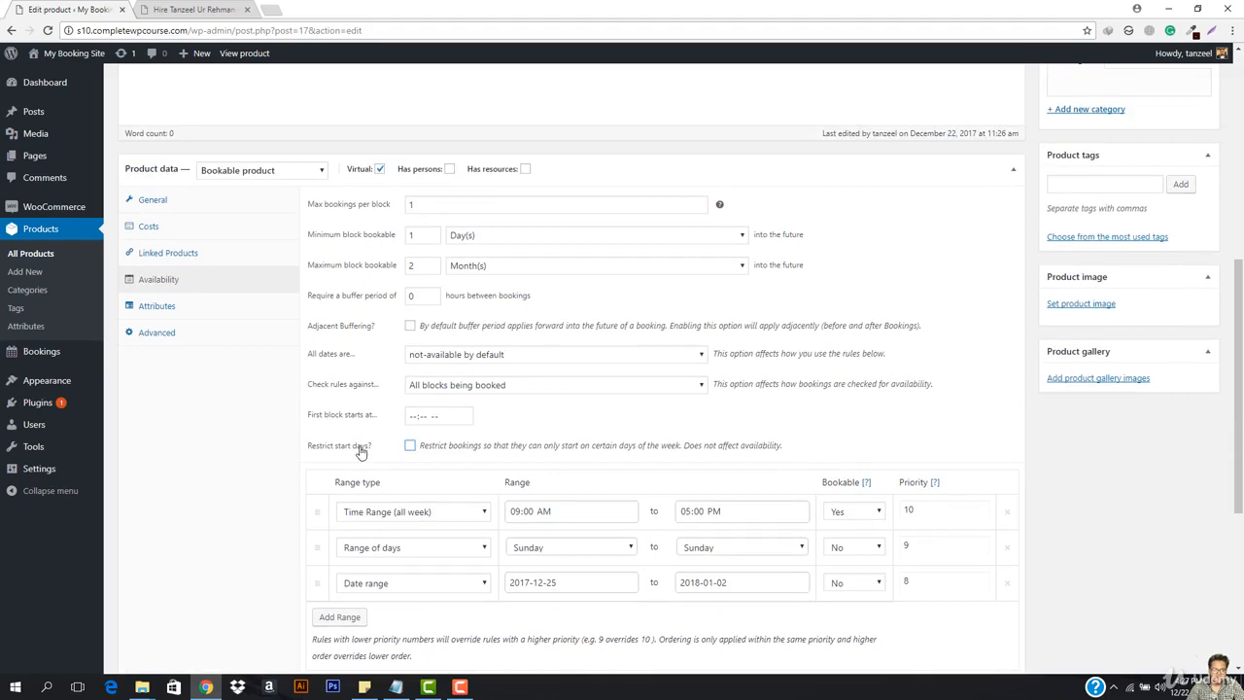
click(174, 309)
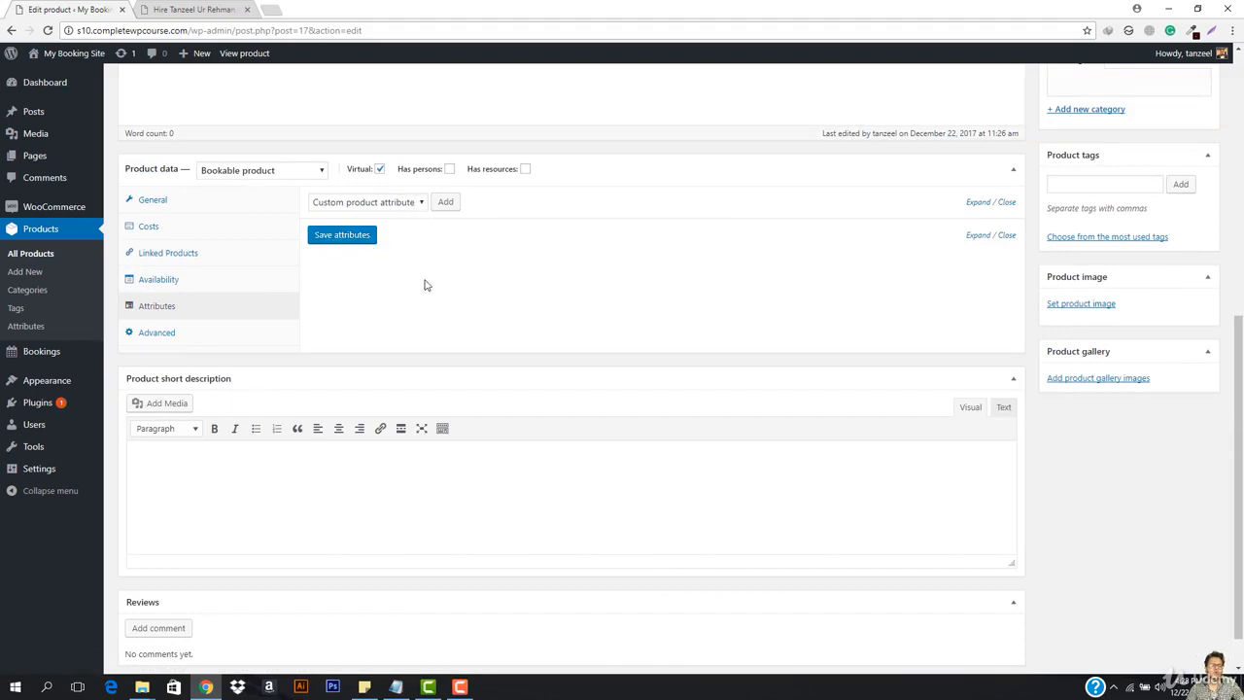
scroll(434, 283, up, 2)
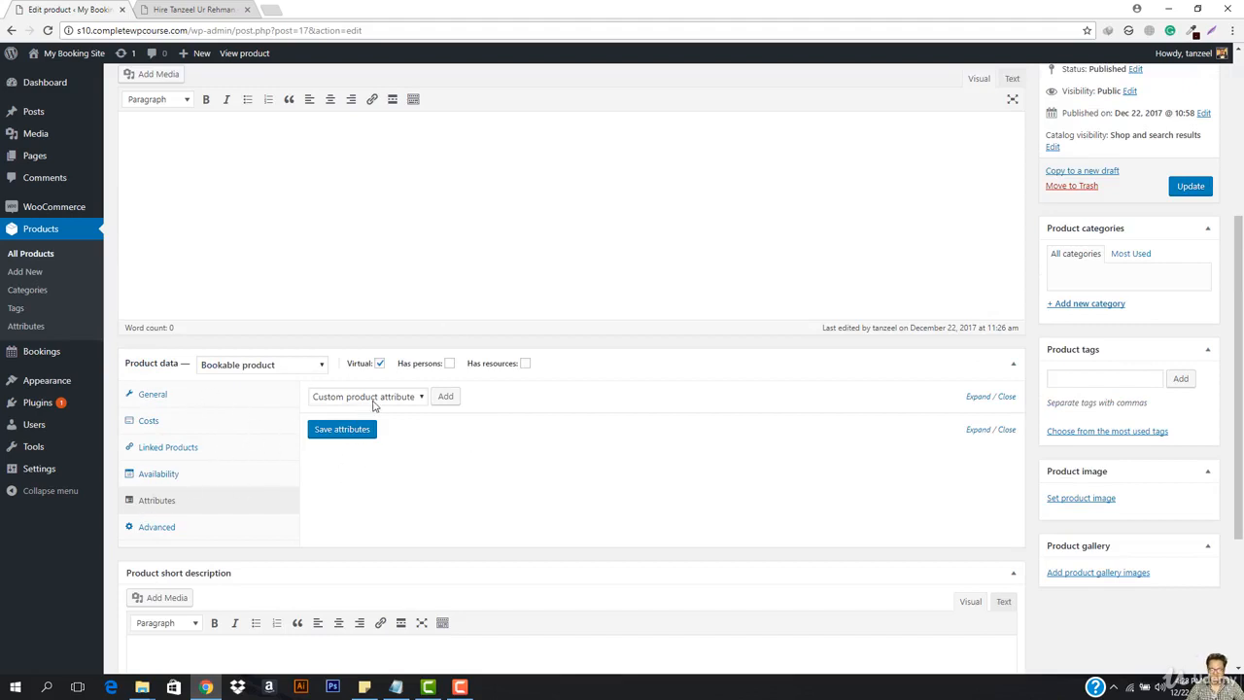
- Enter the purchase note "Thank you for hiring me. Looking forward to work with you!" in the Advanced product data and update the product
click(163, 529)
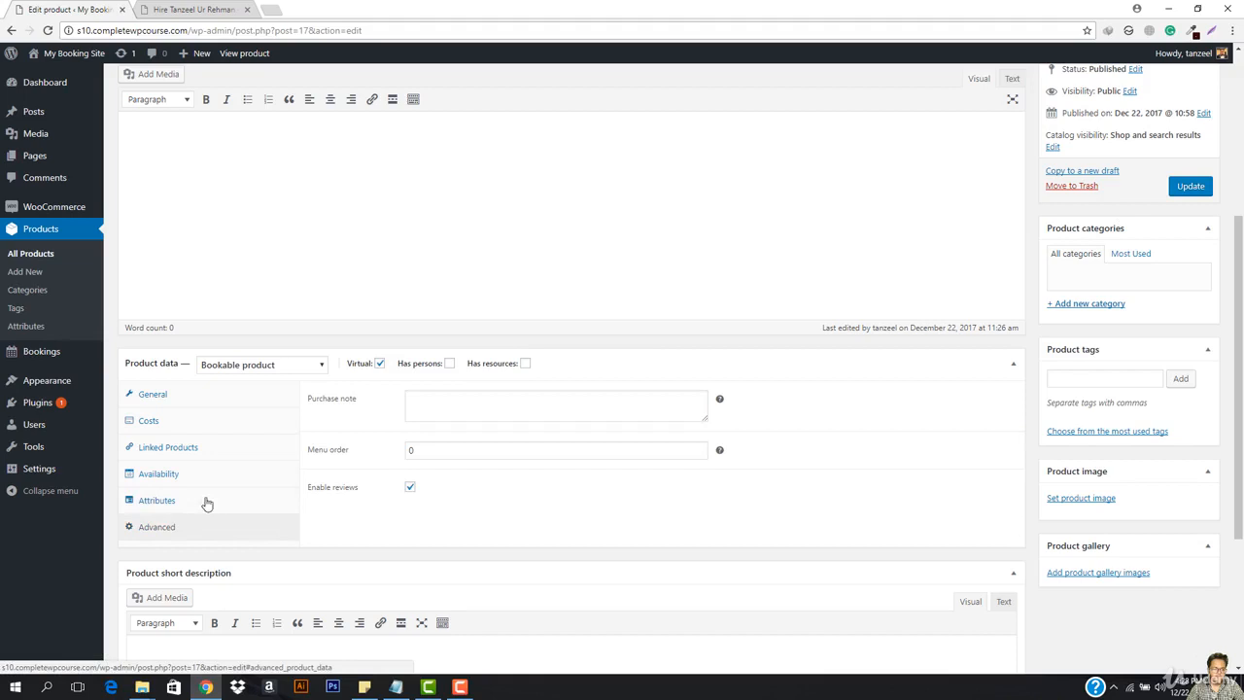
click(497, 408)
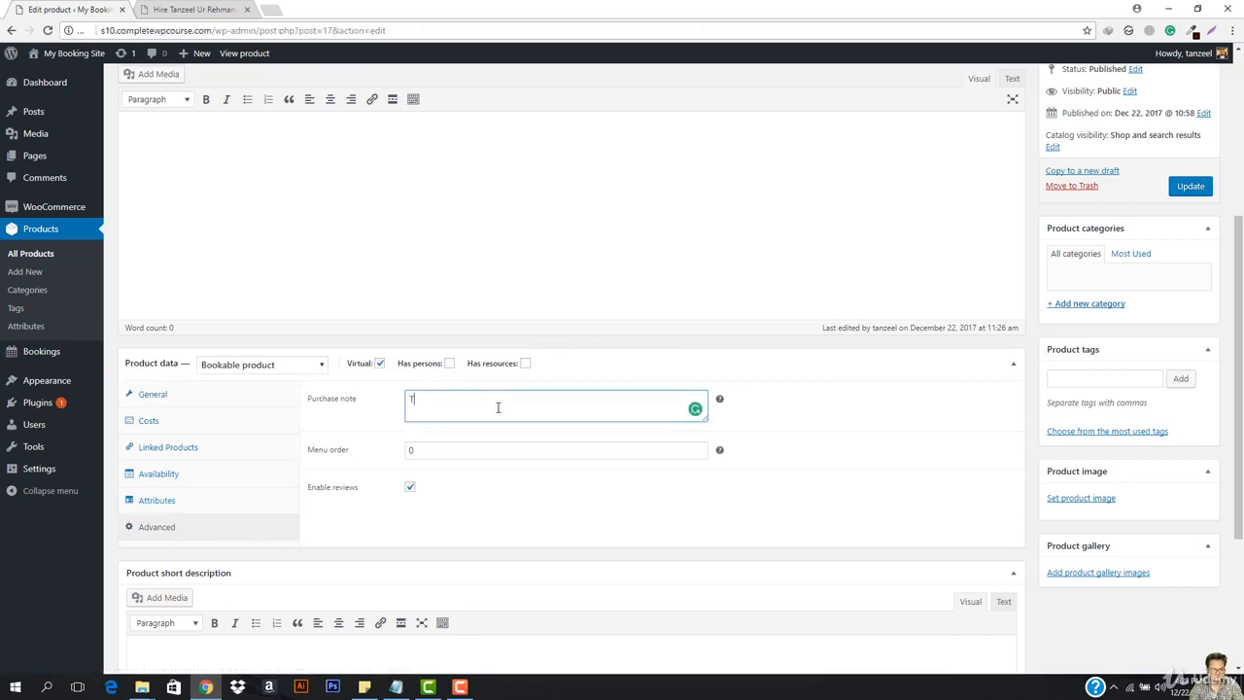
text(Thankyou for hiring me.)
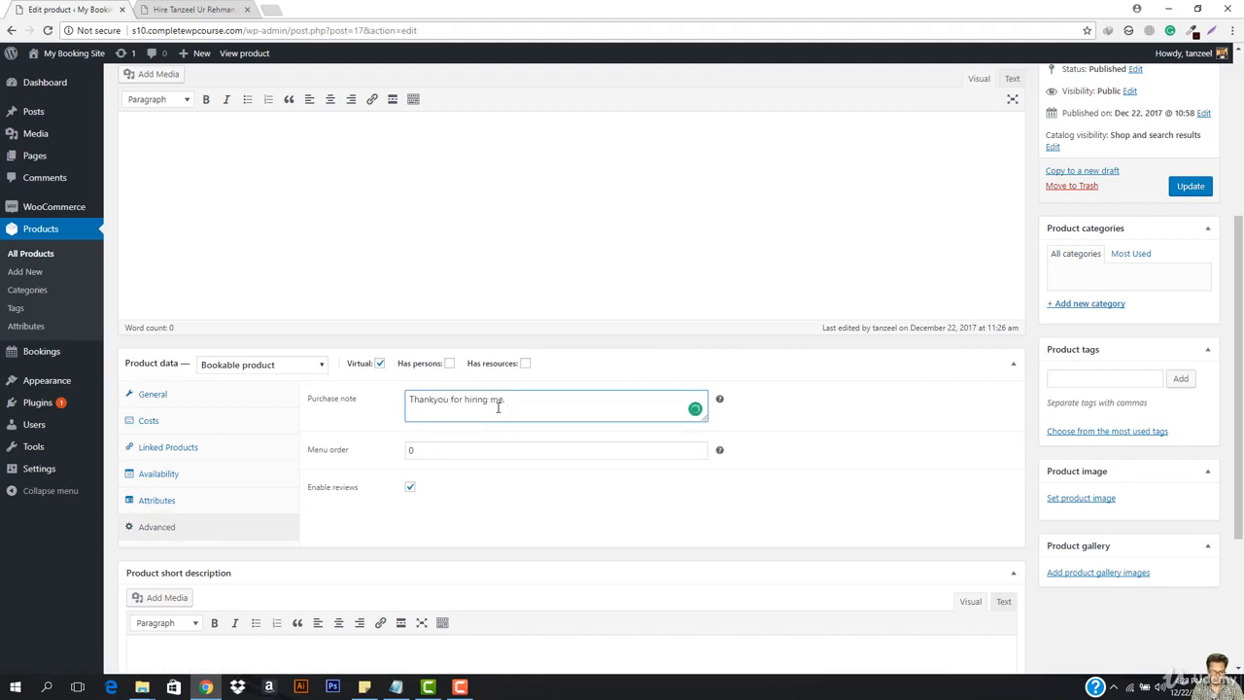
text(oking forward)
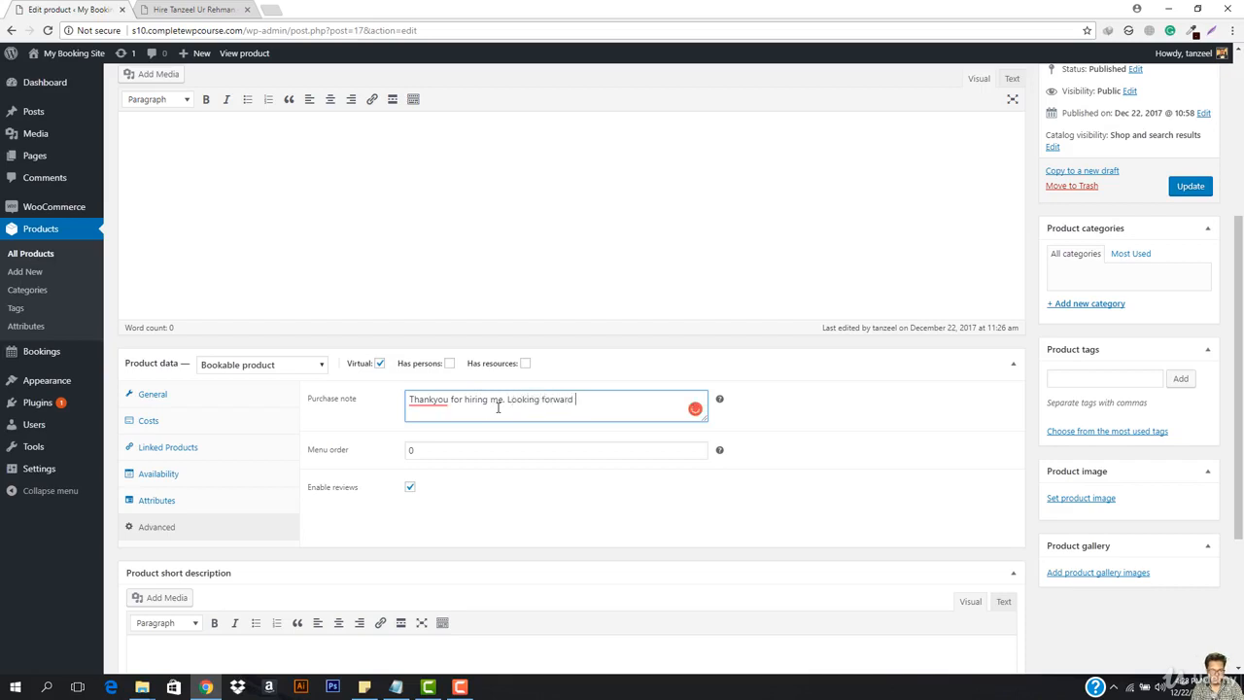
text( to work with you!)
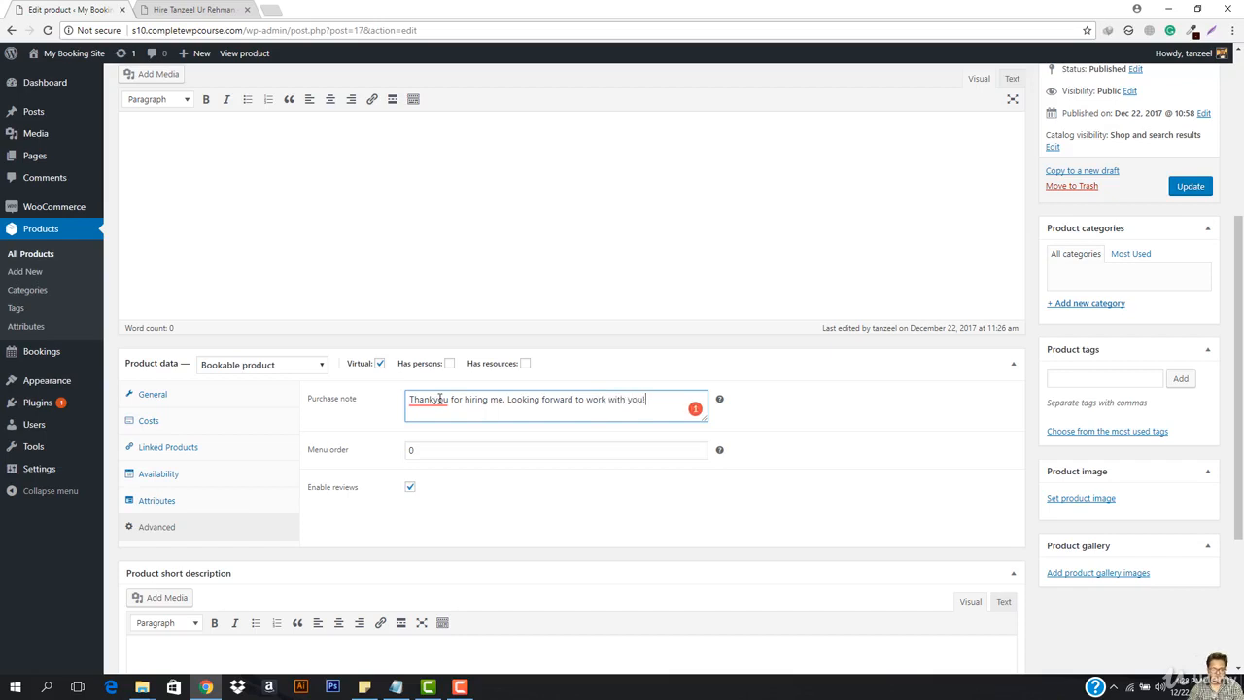
mouse_move(439, 398)
click(453, 344)
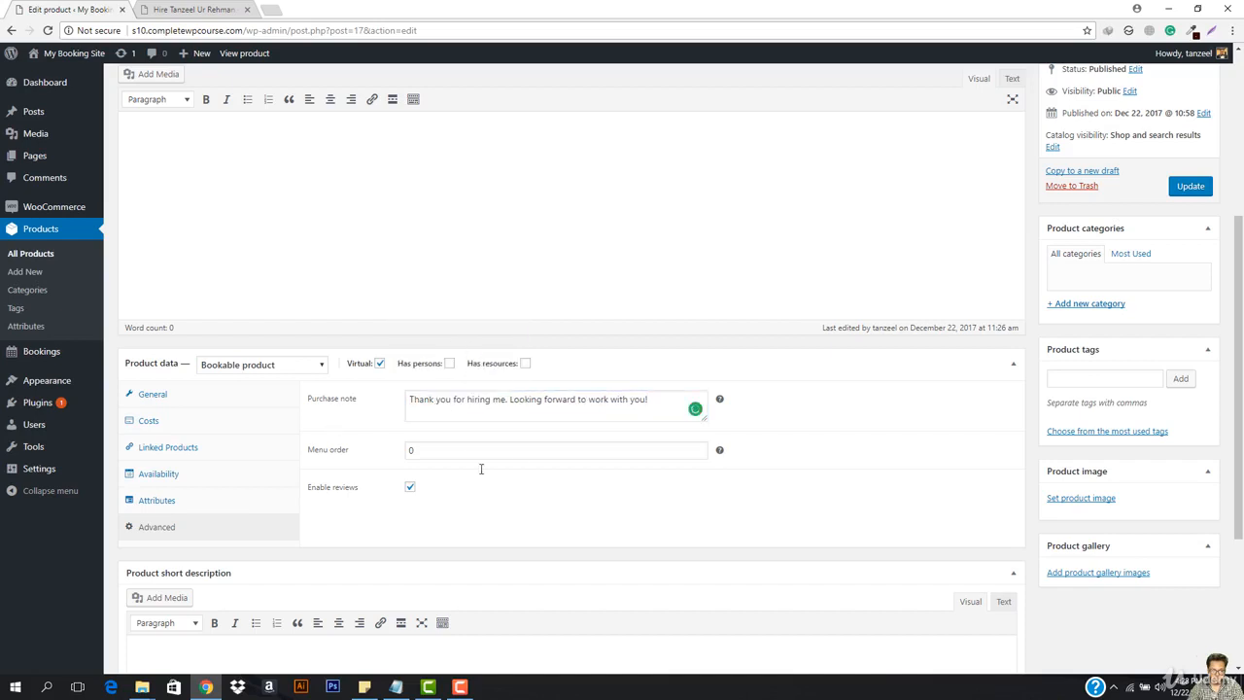
click(1187, 184)
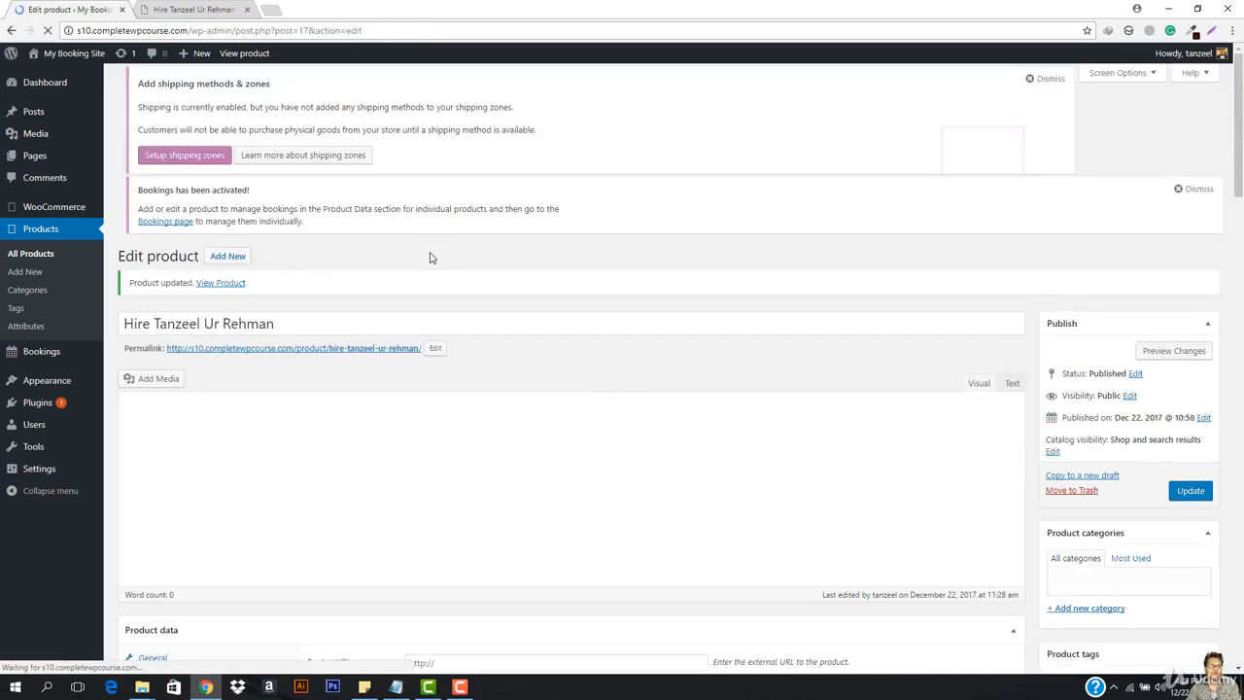
- Open the updated product's public page in a new browser tab and switch to it
right_click(227, 300)
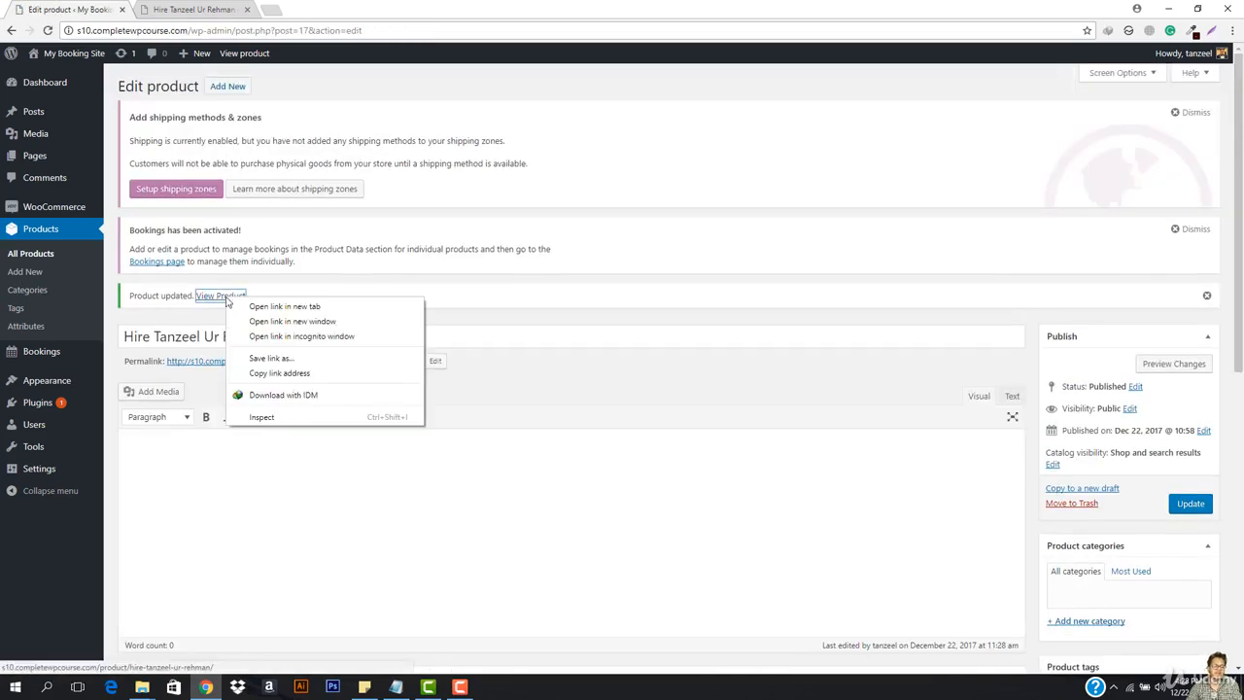
click(284, 306)
click(192, 10)
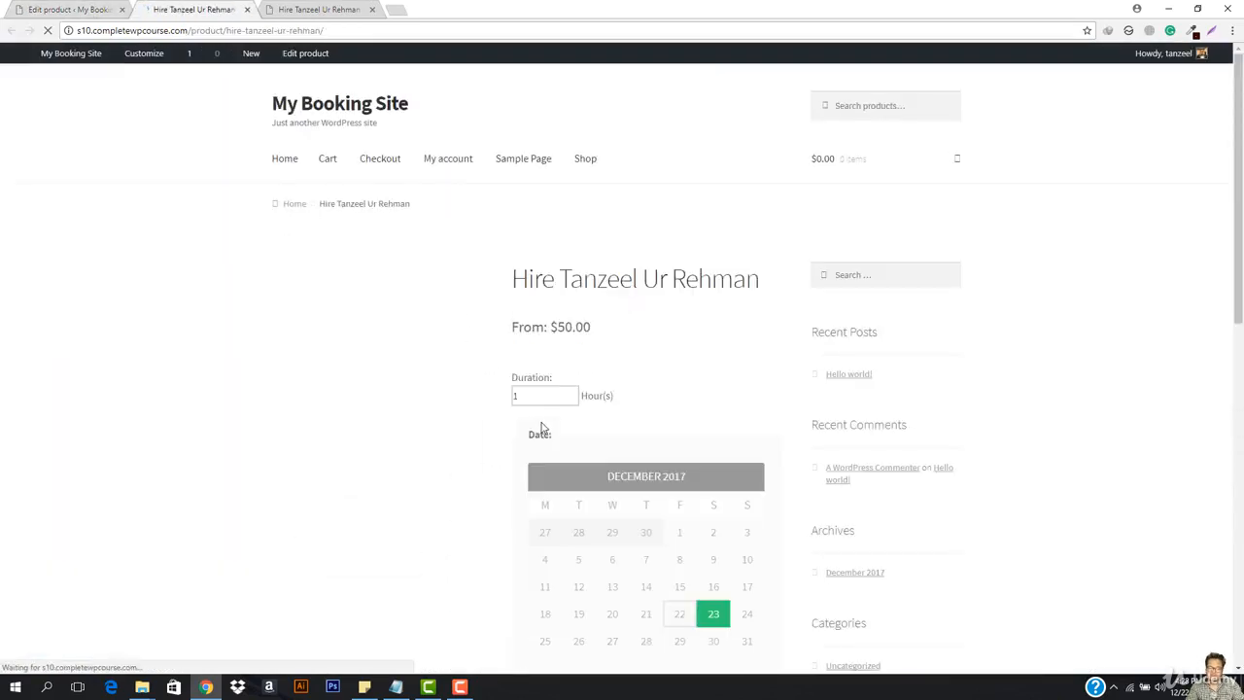
- Check January 2018 in the product's booking calendar and select December 23, 2017 as the booking date
scroll(542, 429, down, 3)
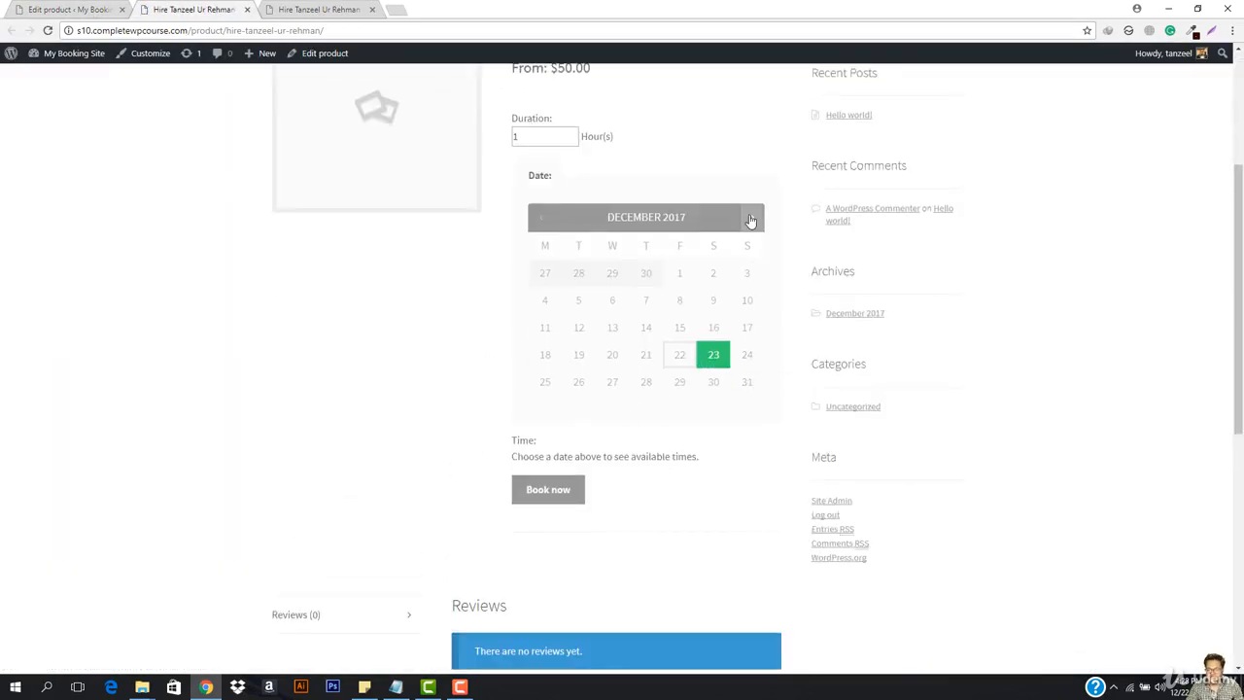
click(750, 219)
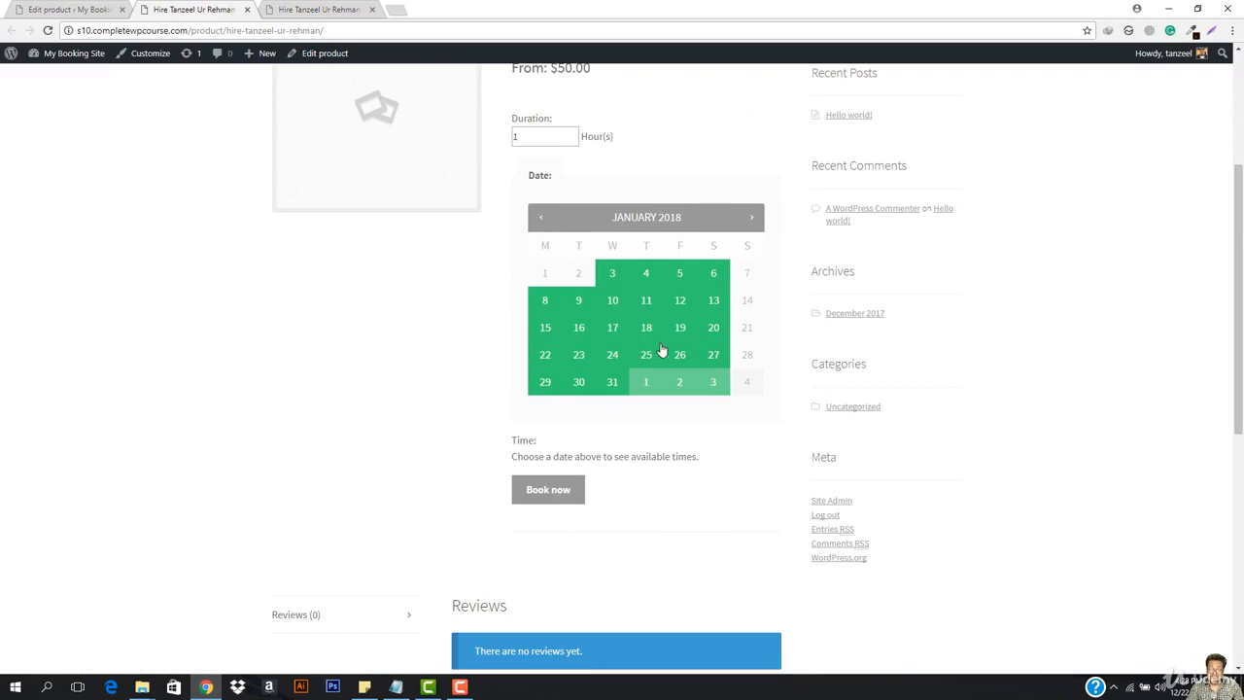
click(544, 219)
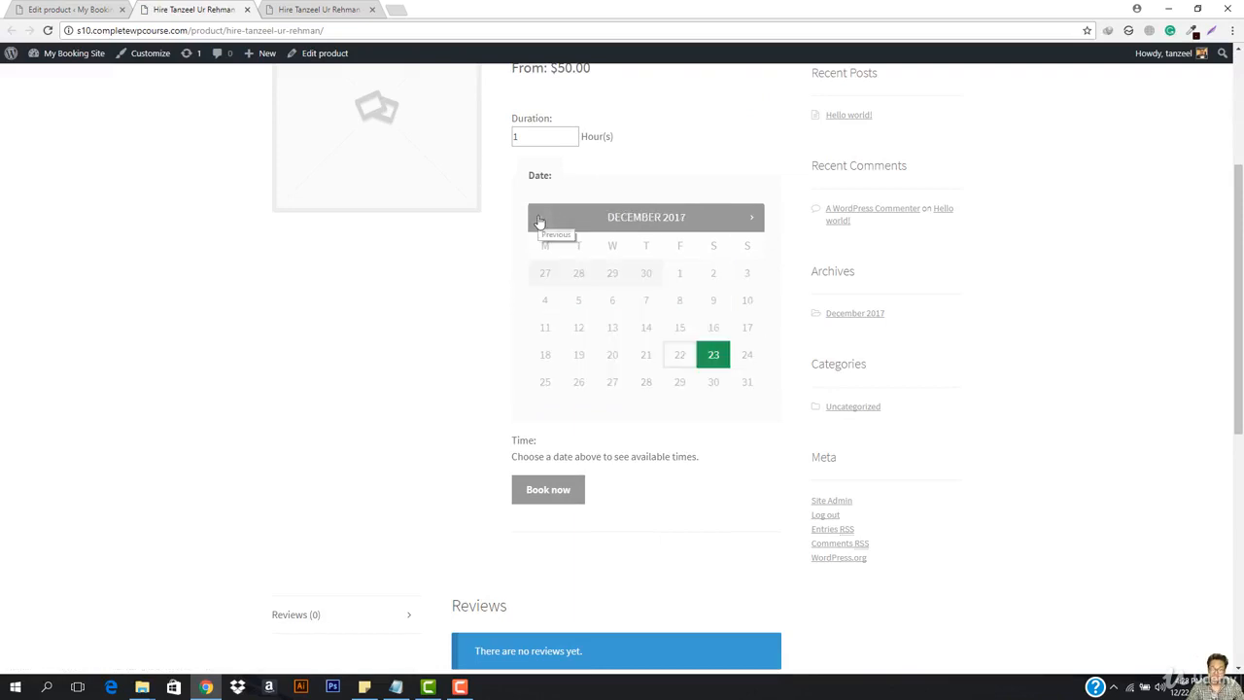
click(711, 358)
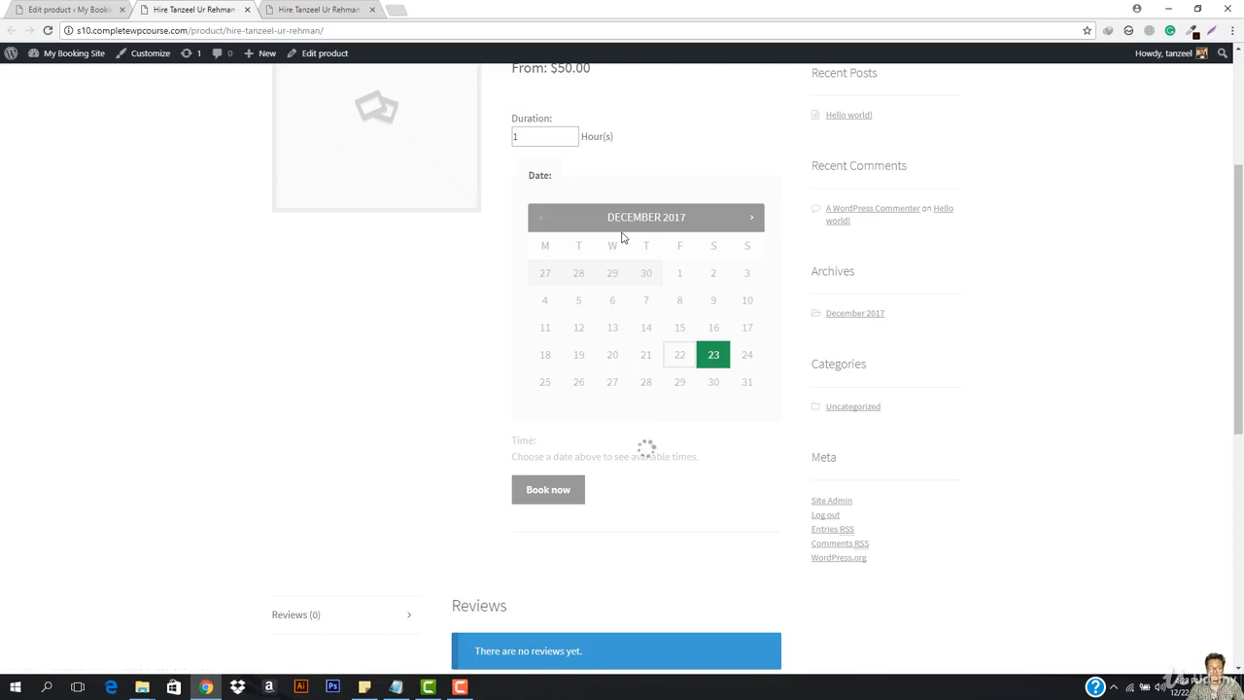
scroll(625, 292, up, 2)
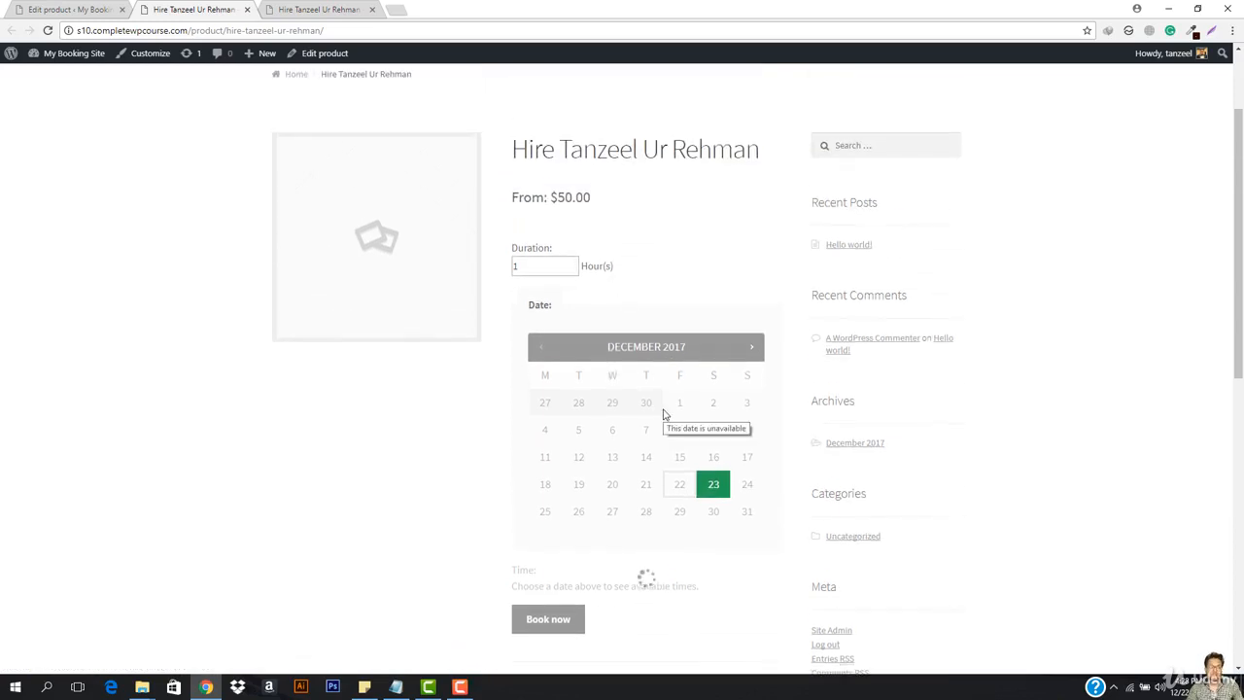